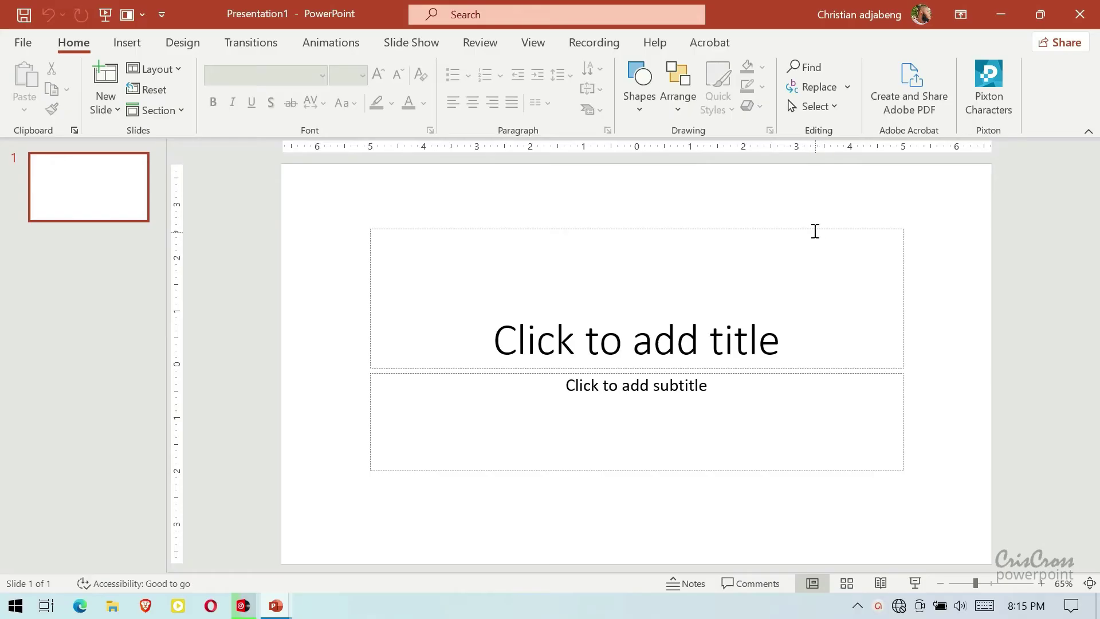
- Delete the title and subtitle placeholders from the new blank slide
left_click(813, 227)
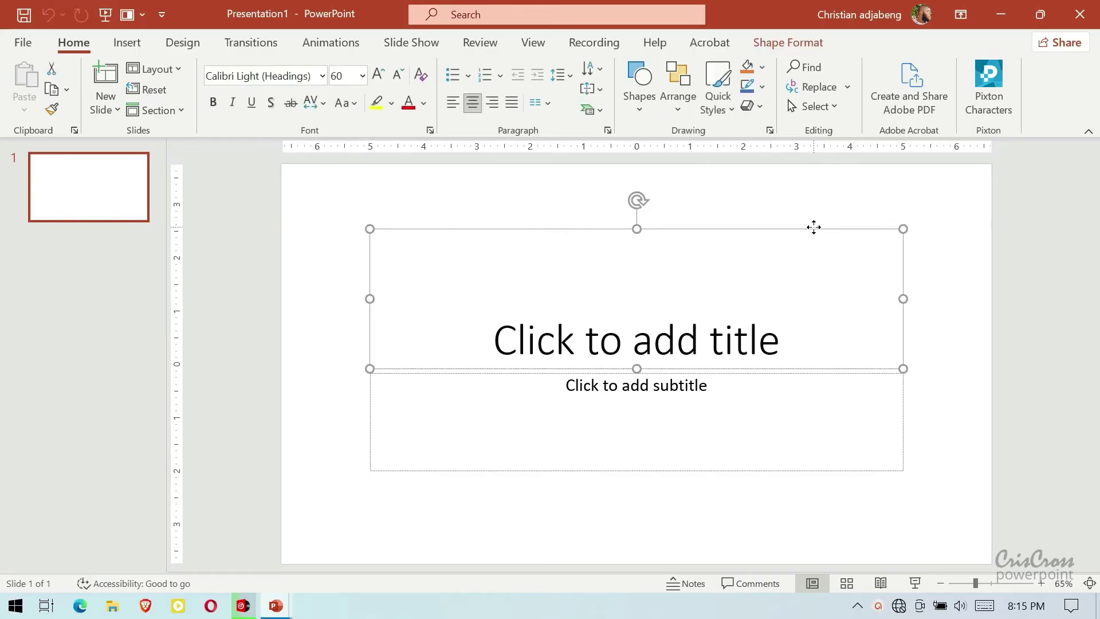
key("Delete")
left_click(808, 370)
key("Delete")
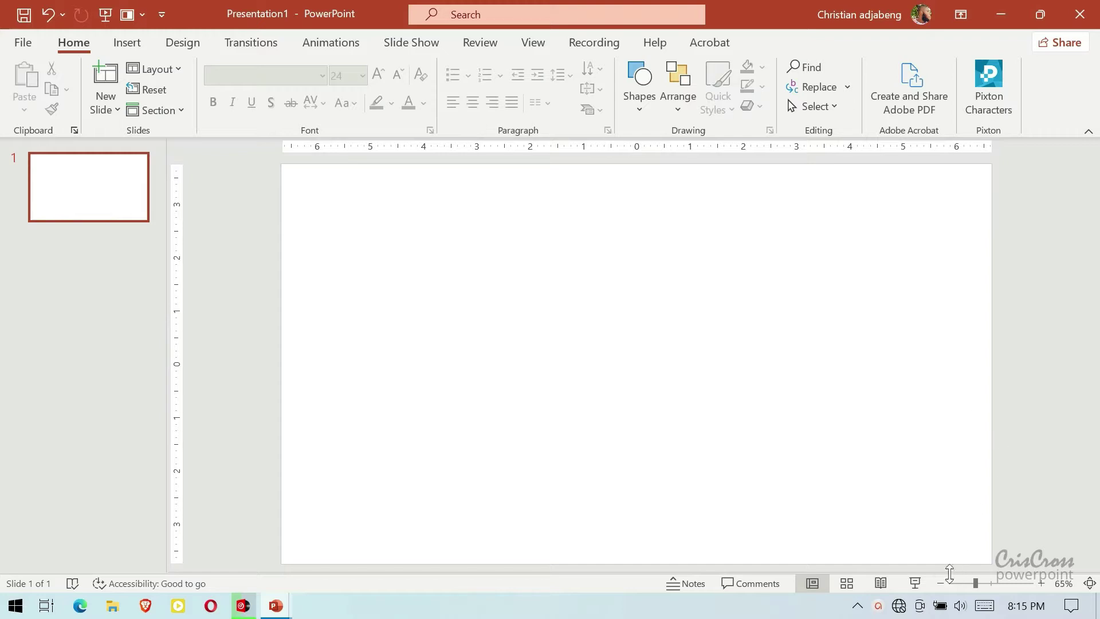
- Set the slide background to a solid Black fill and zoom out to 10%
left_click(940, 582)
right_click(703, 314)
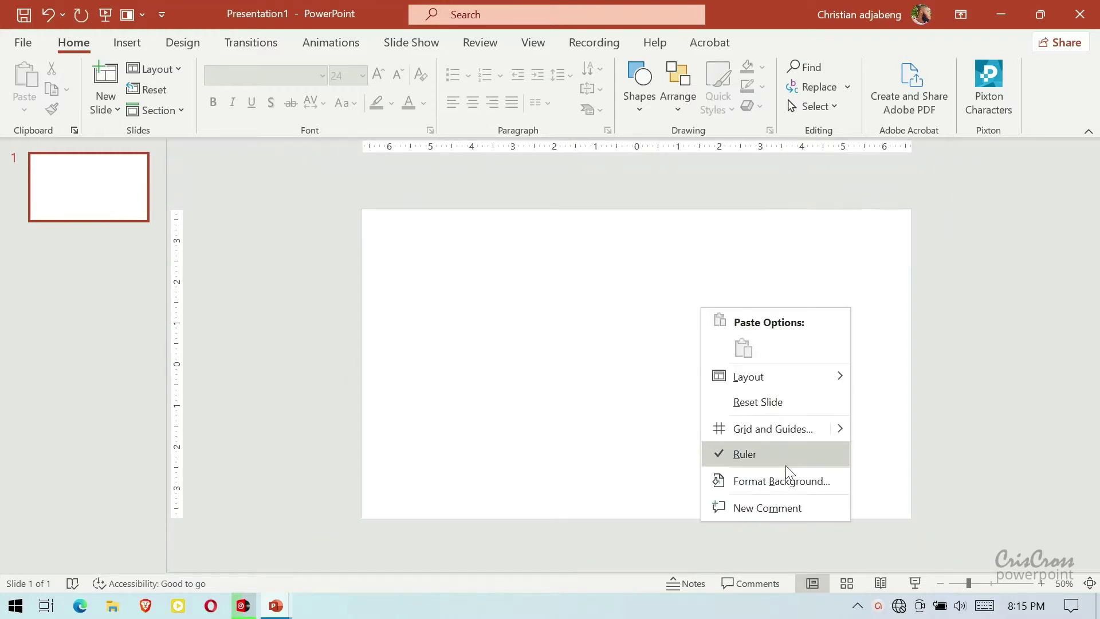
left_click(784, 480)
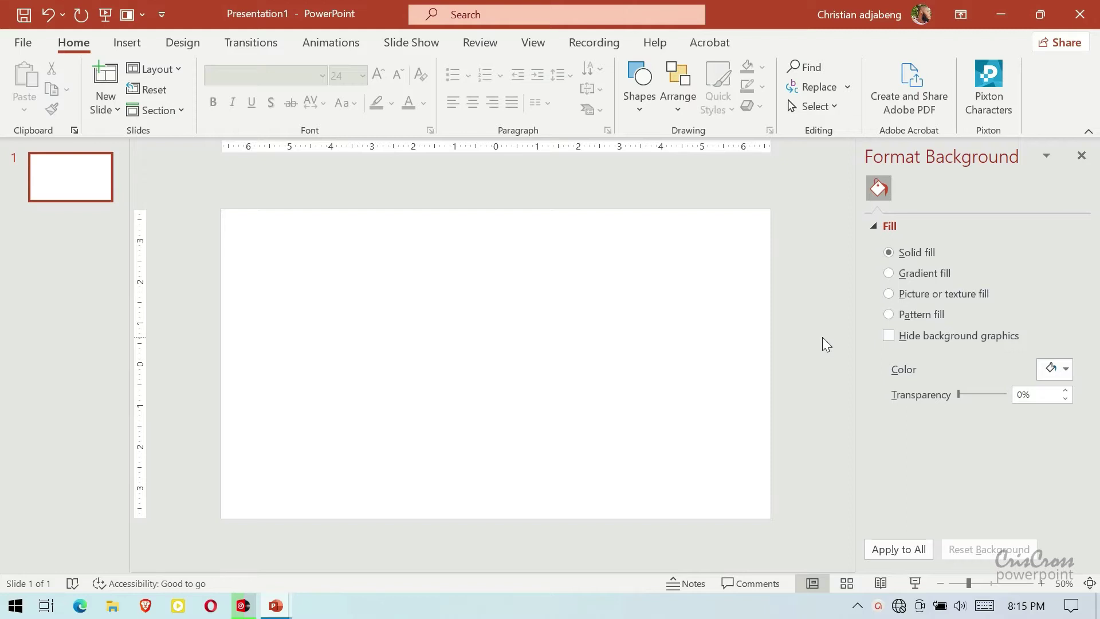
left_click(1063, 369)
left_click(970, 187)
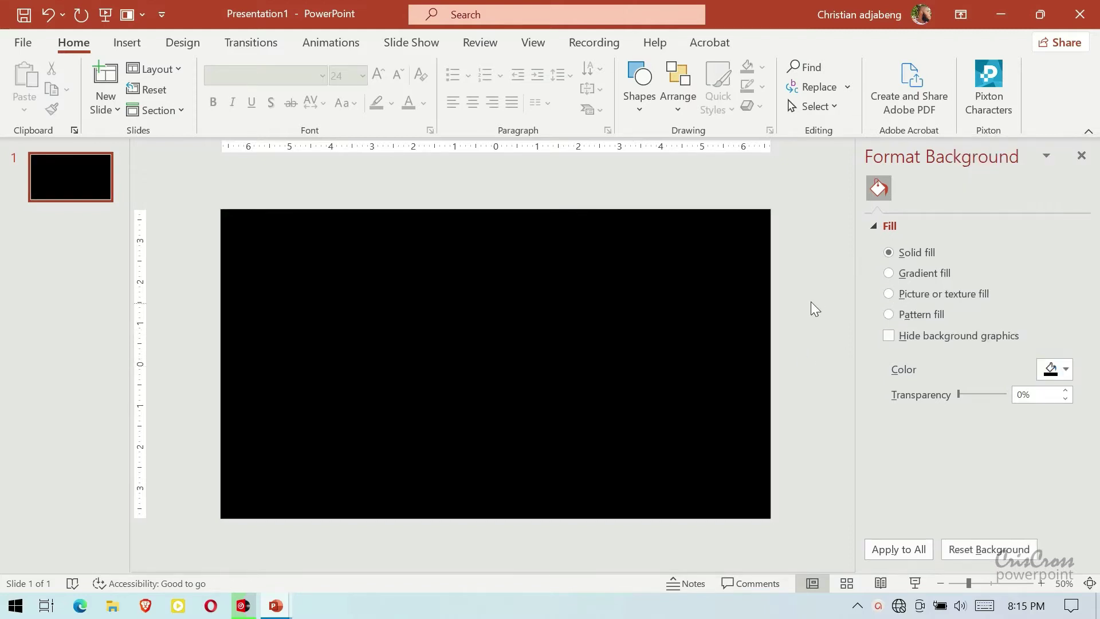
left_click_drag(967, 582, 944, 579)
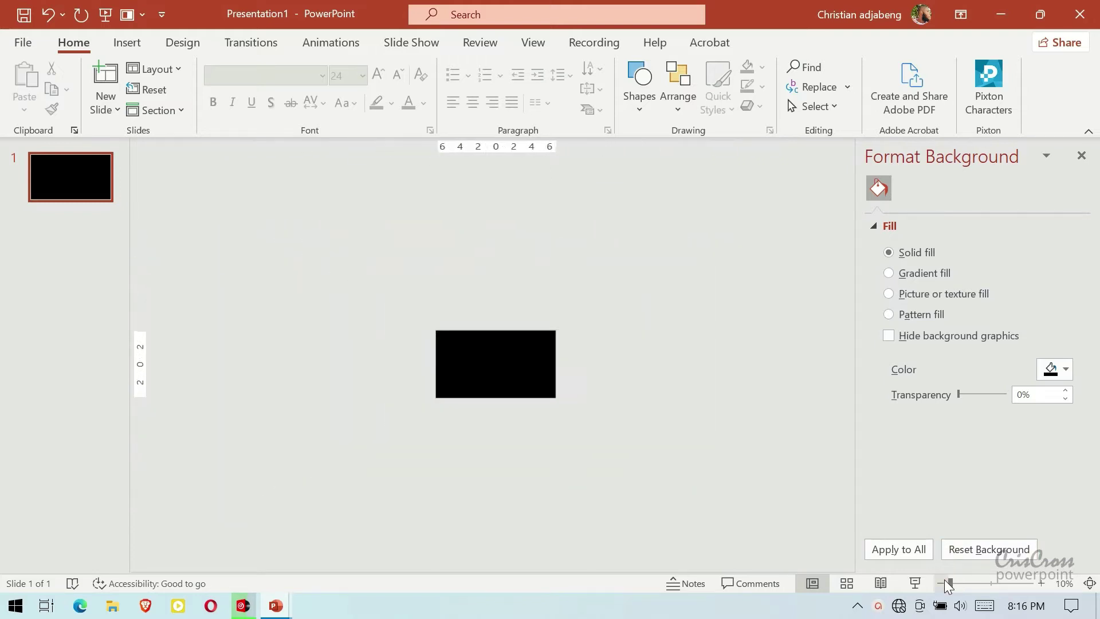
- Draw a blue rectangle off the slide's bottom-left and paste a duplicate of it
left_click(127, 42)
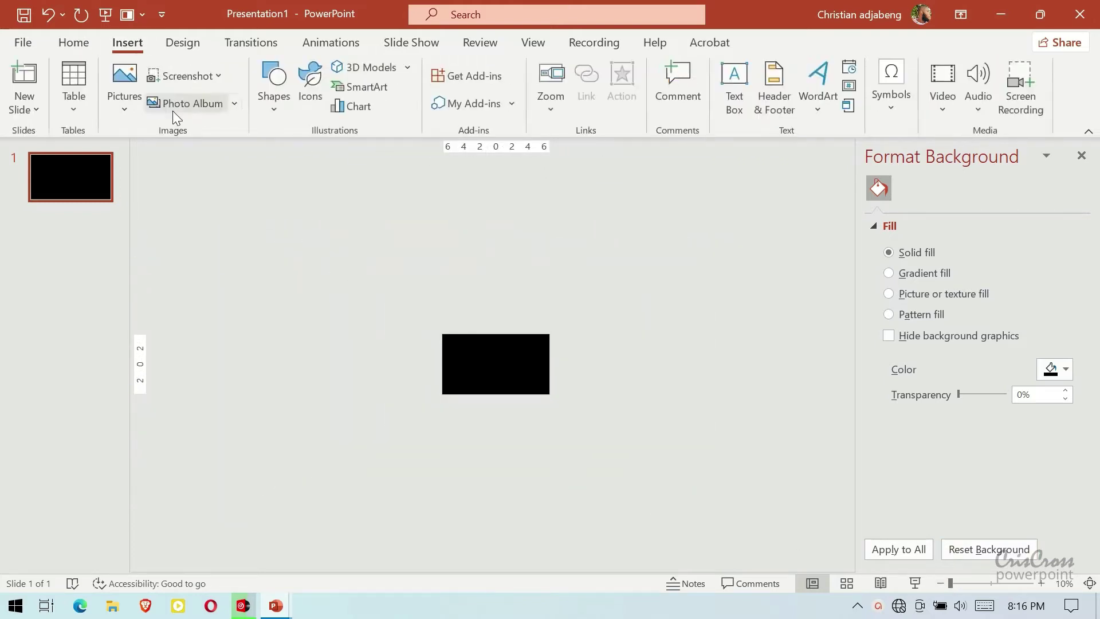
left_click(274, 86)
left_click(267, 288)
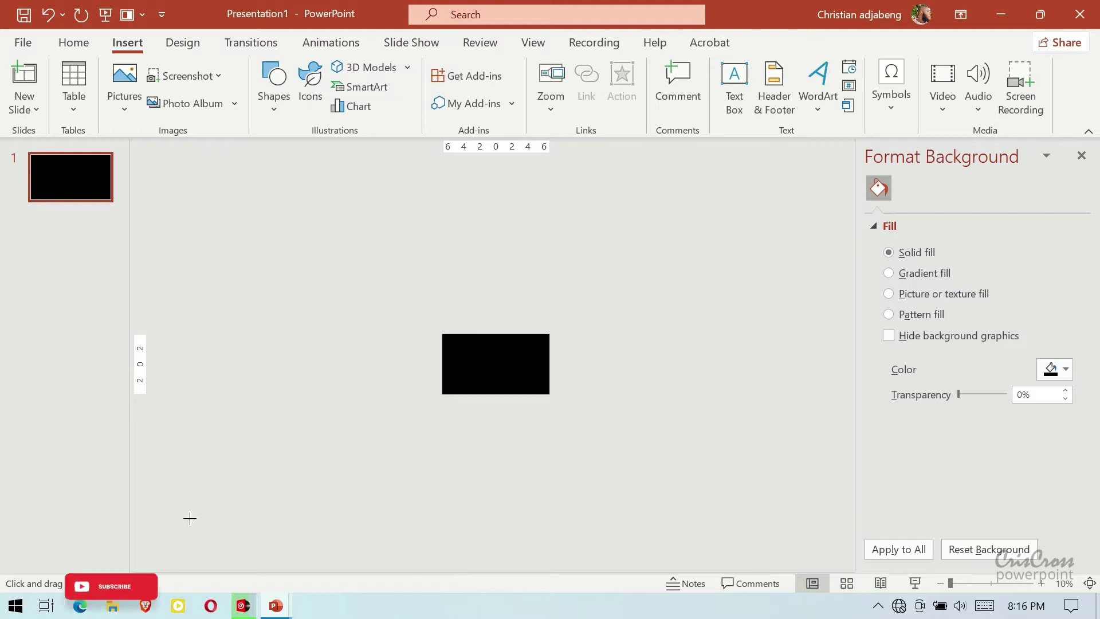
mouse_move(183, 529)
left_mouse_down()
mouse_move(291, 564)
mouse_move(795, 173)
left_mouse_up()
key("ctrl+c")
key("ctrl+v")
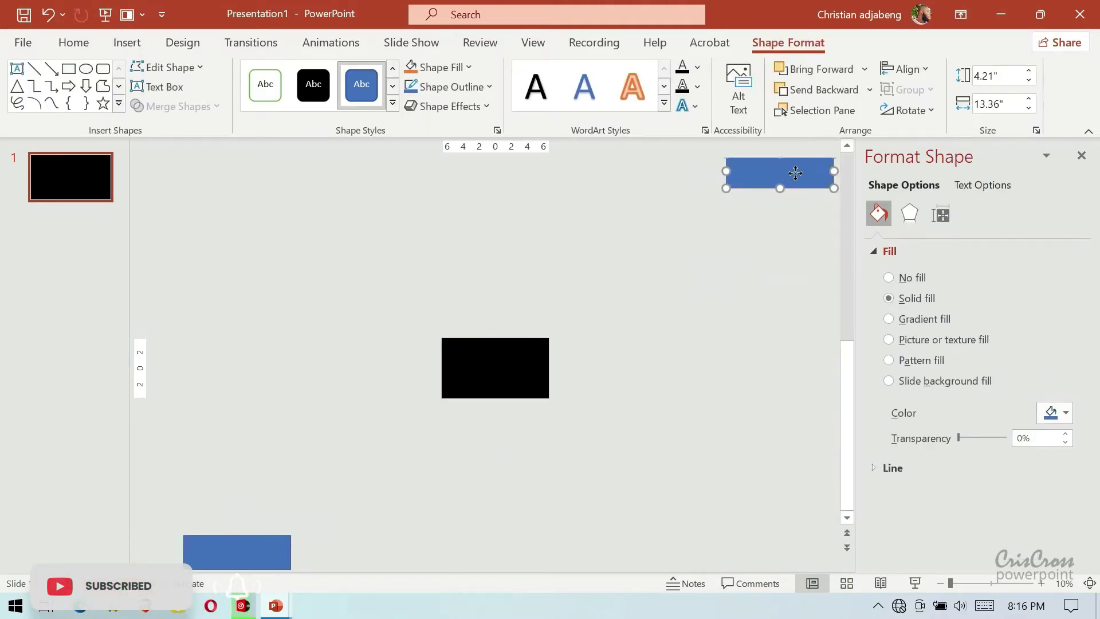
- Rename the two rectangles 'PIN UP' and 'PIN DOWN' in the Selection Pane
left_click(809, 109)
left_click(897, 220)
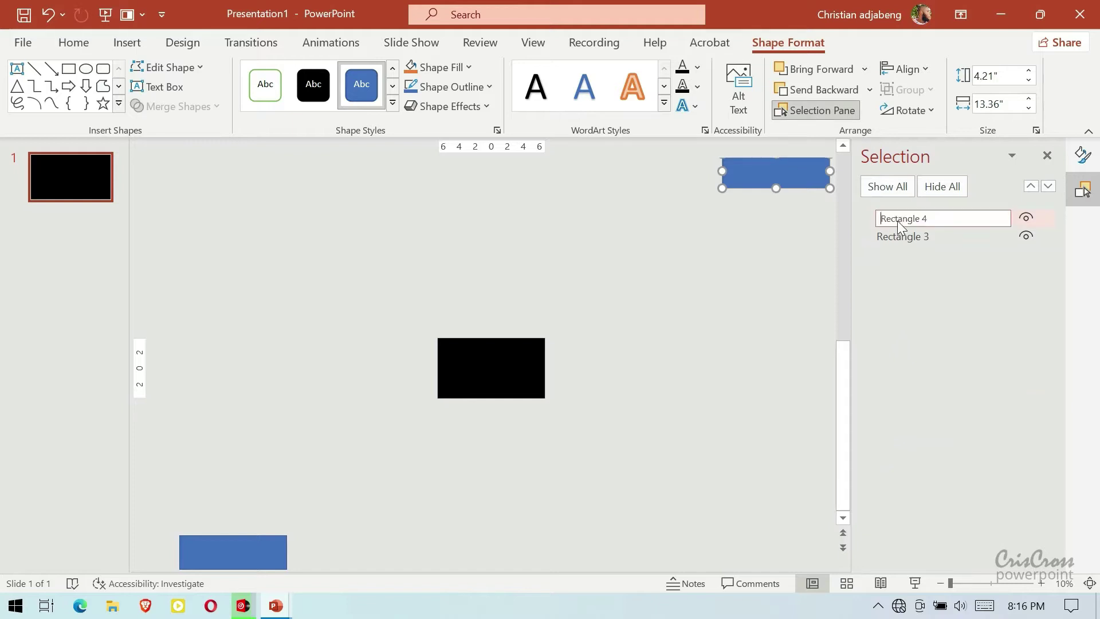
key("ctrl+a")
type("PIN")
key("Return")
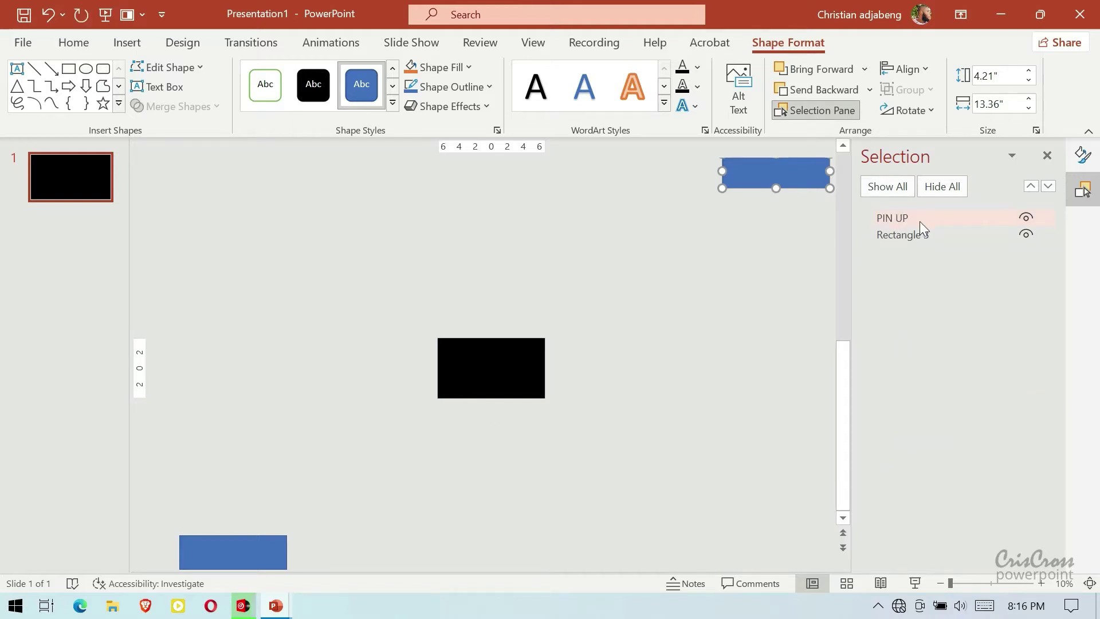
left_click(904, 235)
left_click(903, 235)
key("ctrl+a")
type("P")
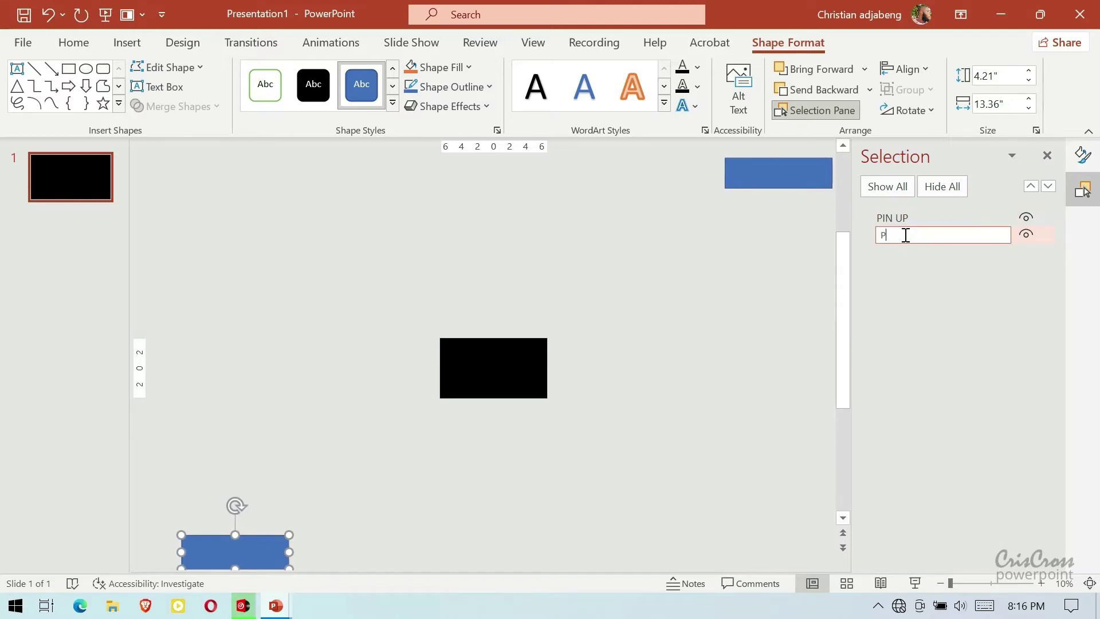
type("IN DOWN")
key("Return")
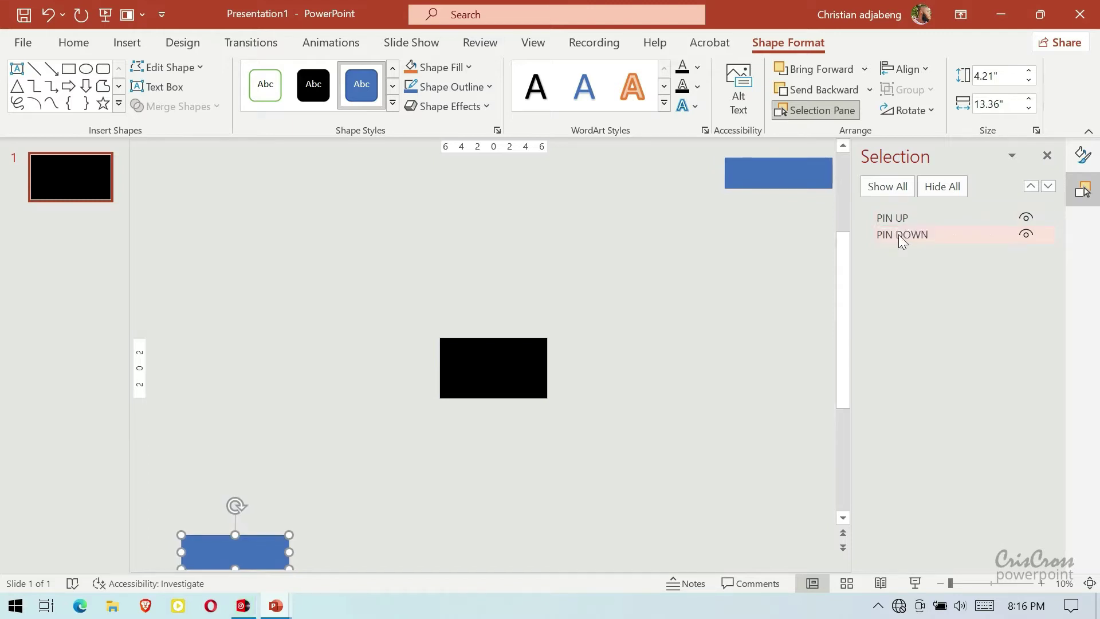
left_click(740, 361)
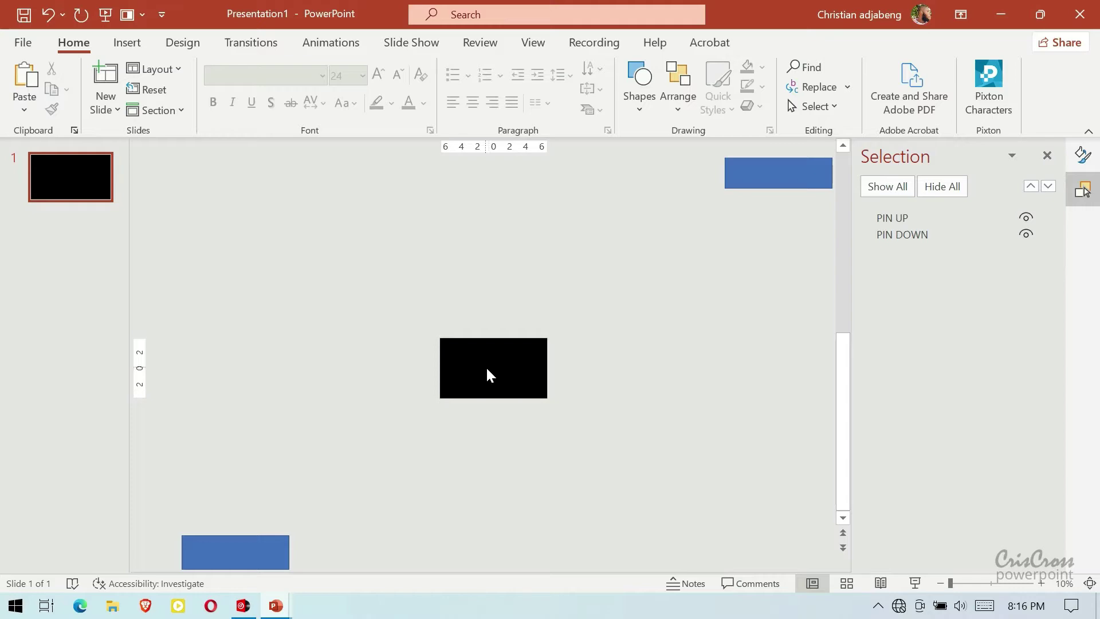
left_click(127, 43)
left_click(126, 109)
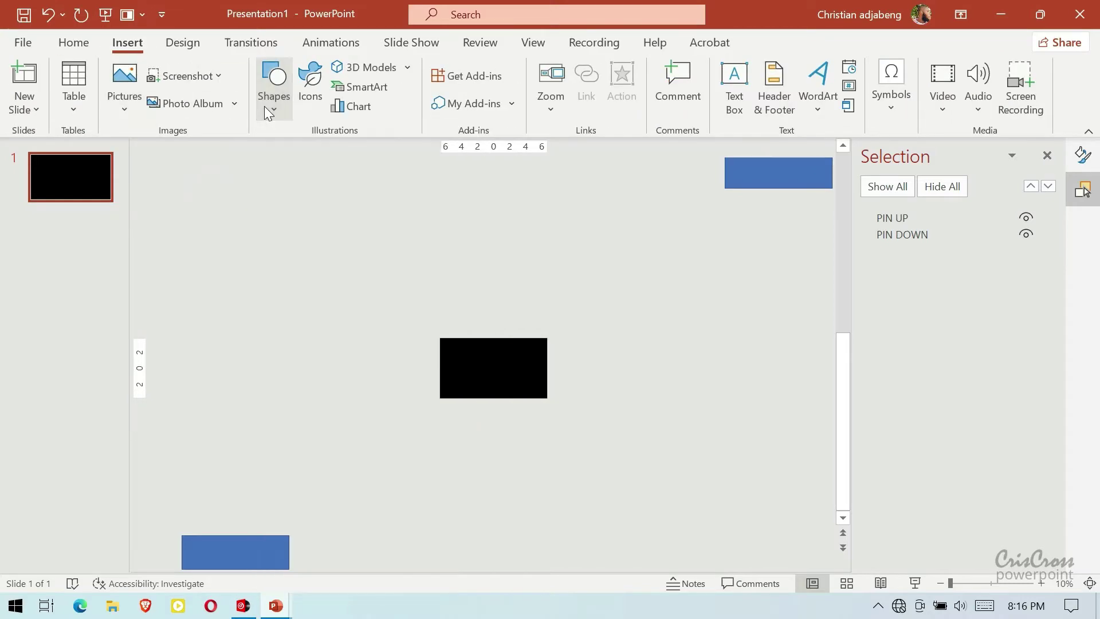
- Draw a rectangle on the slide and fill it yellow at 35% transparency
left_click(263, 106)
left_click(303, 156)
left_click_drag(439, 321, 547, 398)
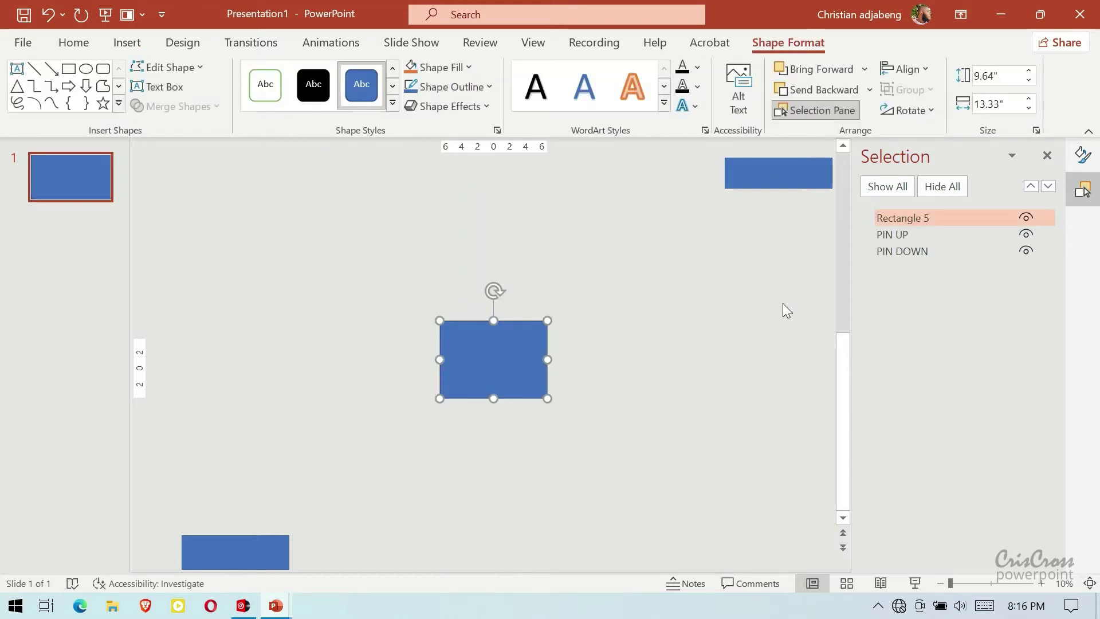
left_click(1082, 155)
left_click(839, 468)
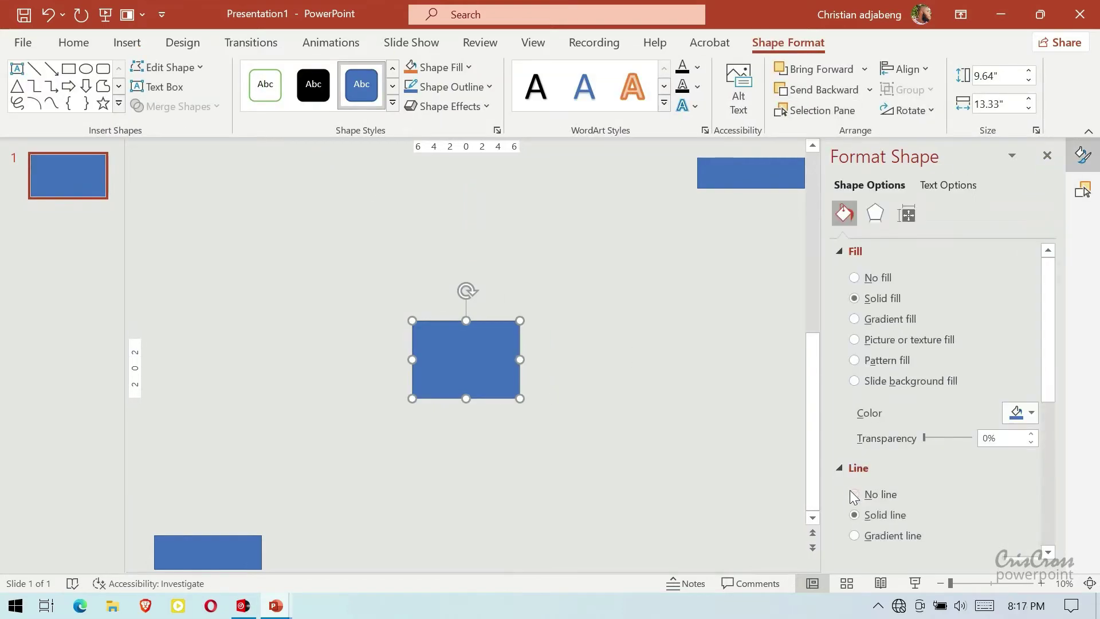
left_click(844, 471)
left_click(1025, 418)
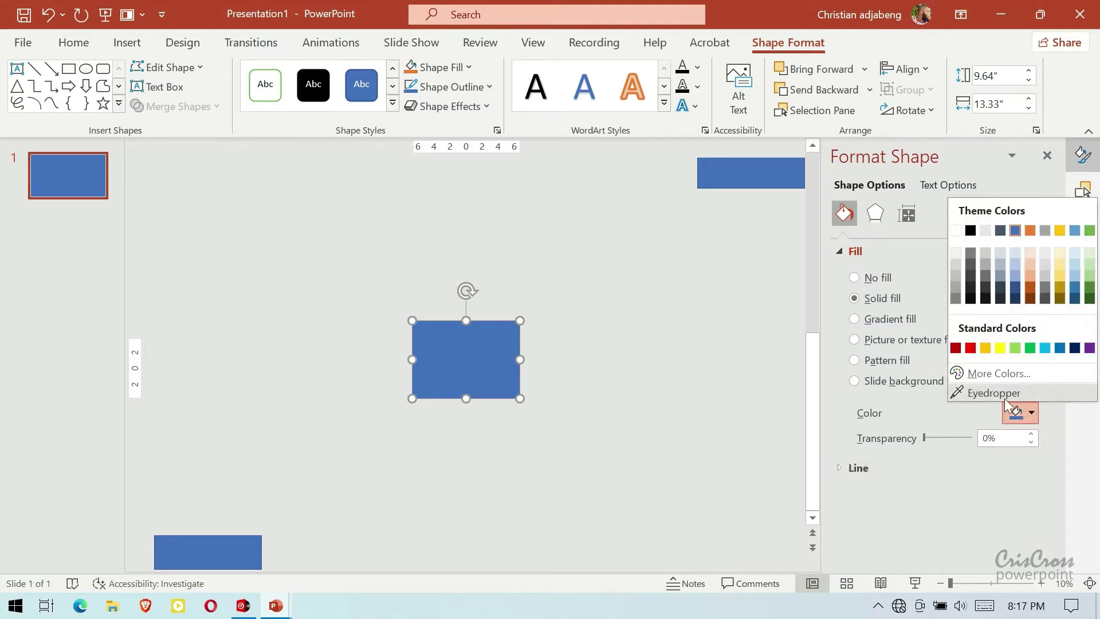
left_click(986, 347)
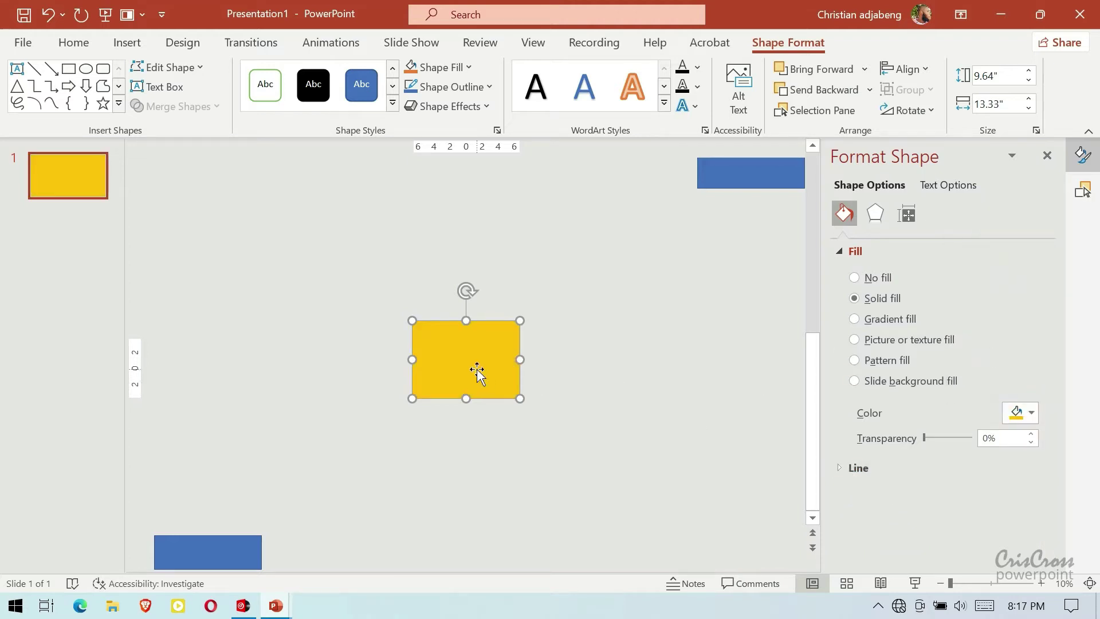
left_click_drag(924, 437, 941, 438)
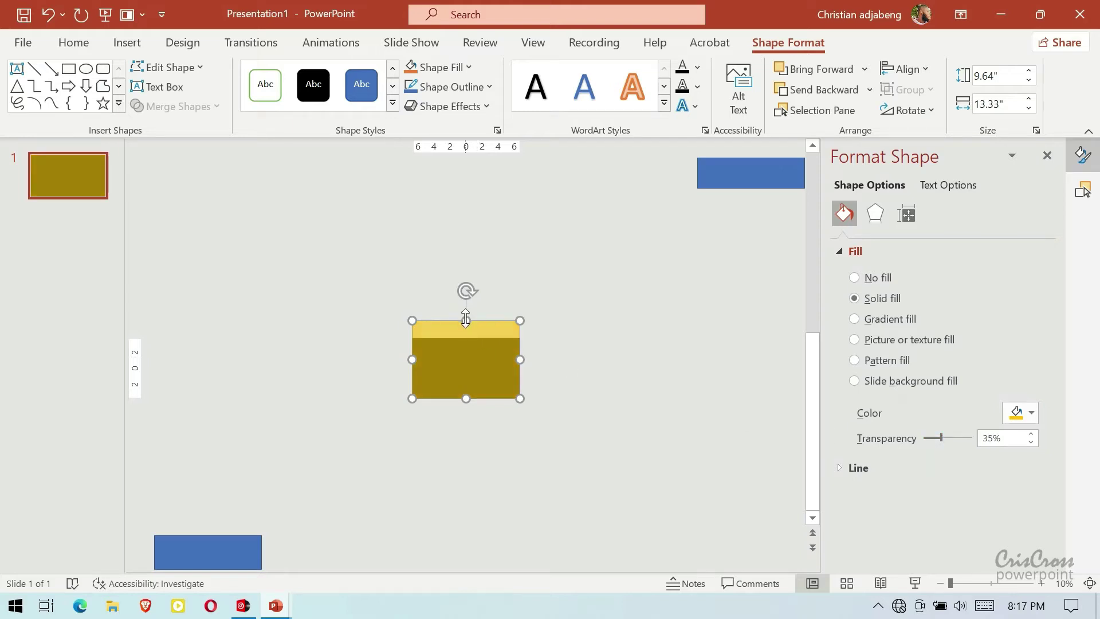
left_click_drag(466, 319, 466, 337)
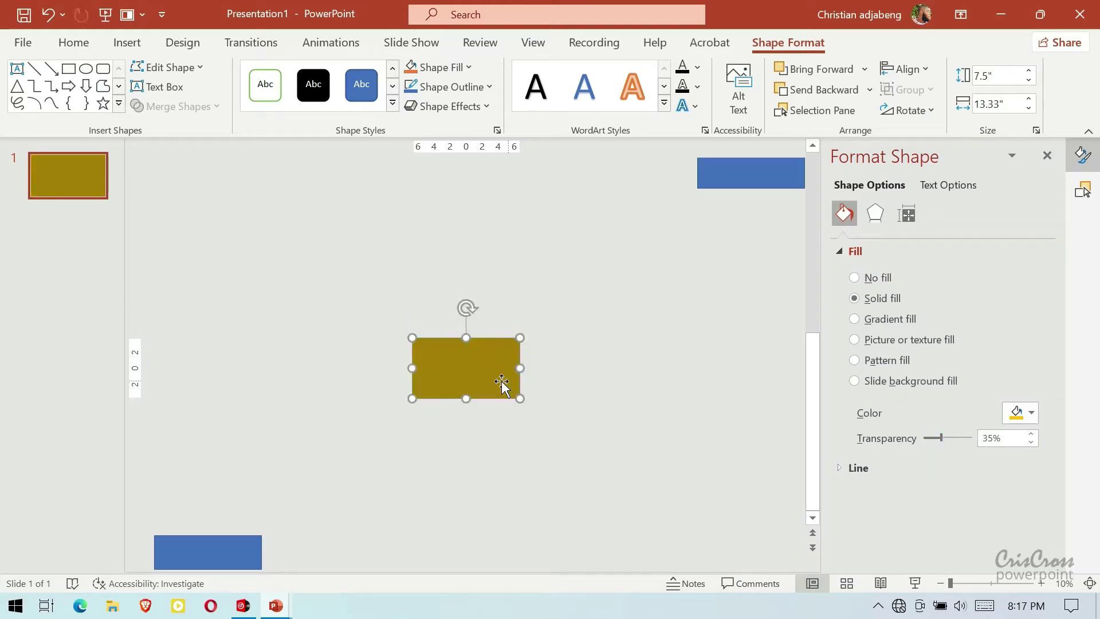
- Stack a copy above it, Union both, set 0% transparency, and move it over the slide top
key("ctrl+v")
left_click_drag(485, 385, 484, 321)
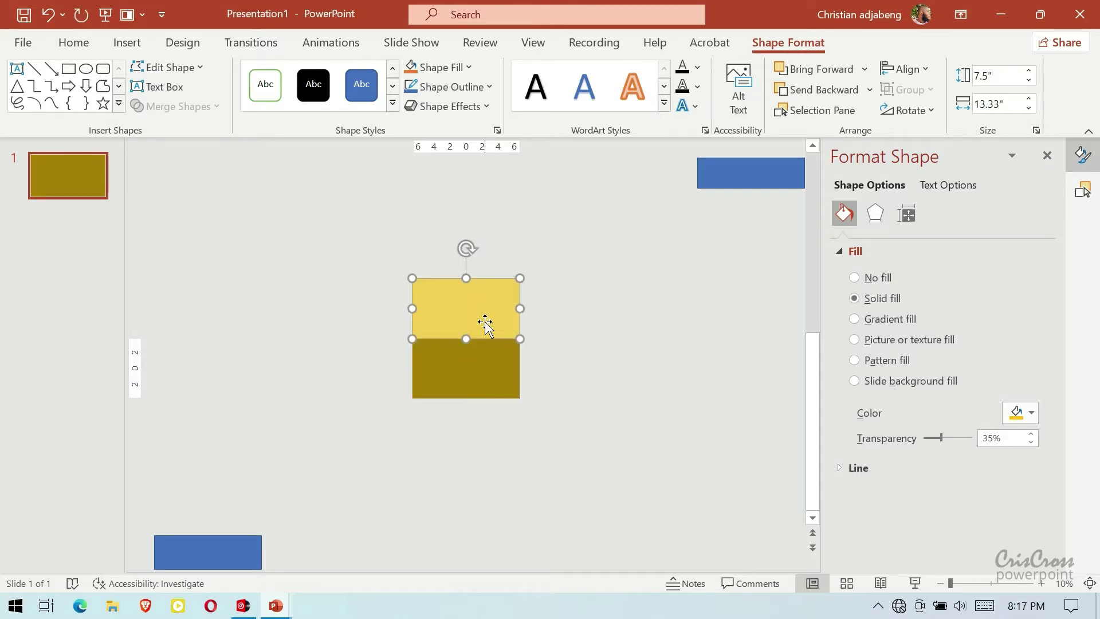
key("Down")
left_click(483, 373, "shift")
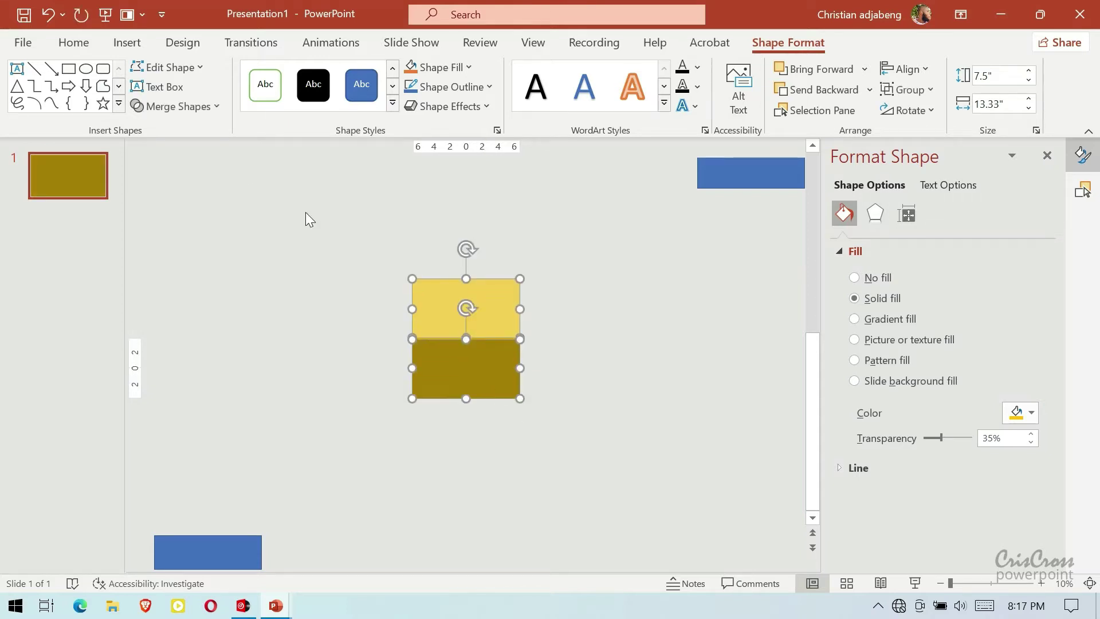
left_click(175, 105)
left_click(172, 130)
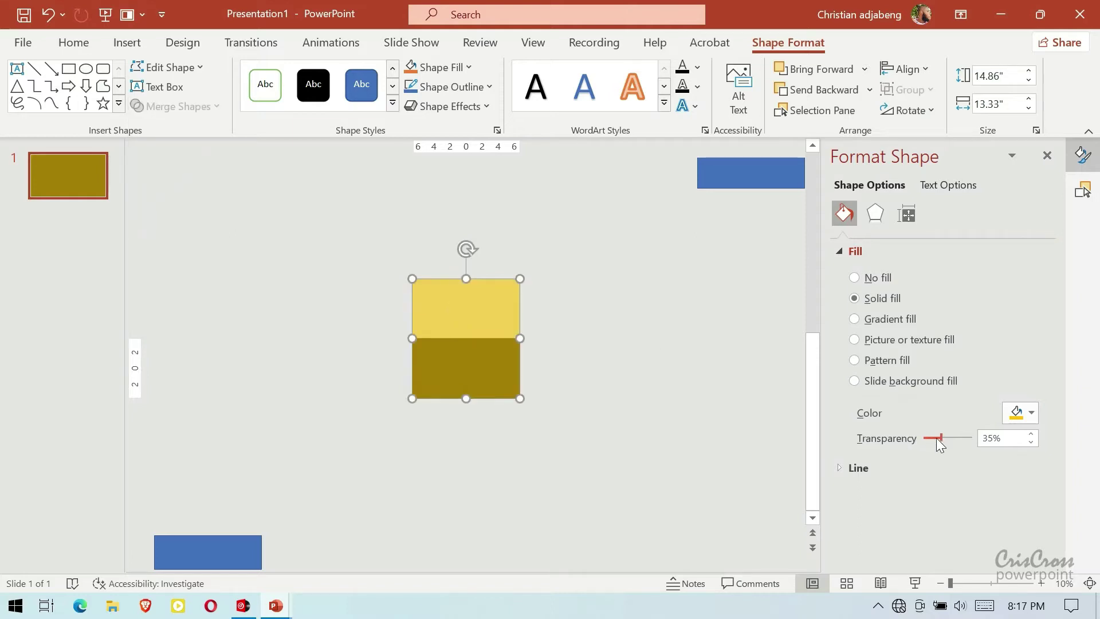
left_click_drag(955, 443, 917, 444)
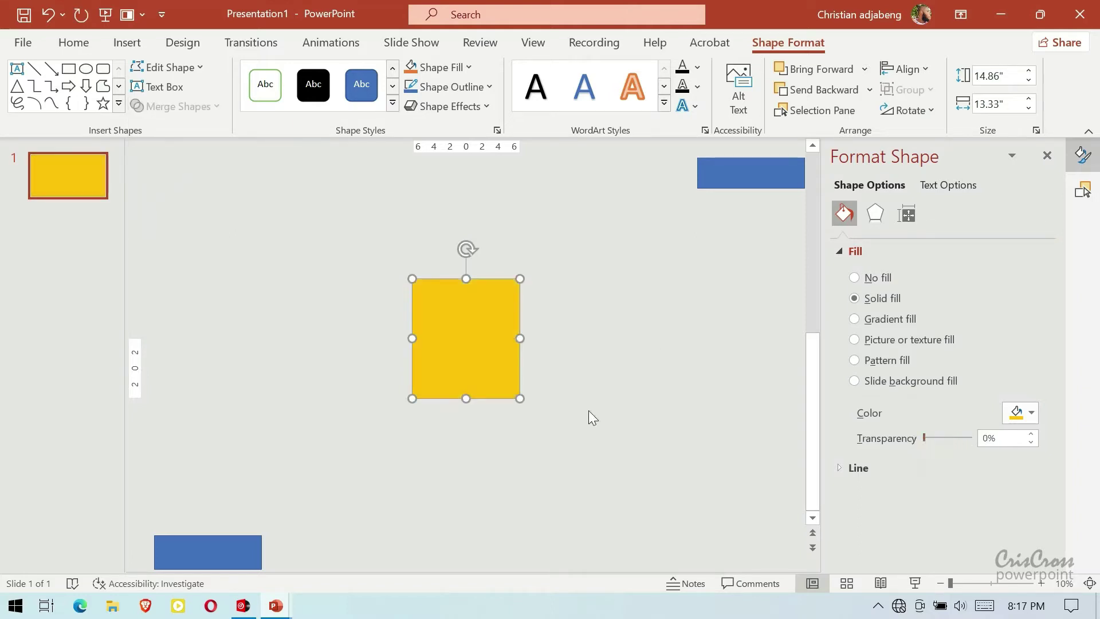
left_click_drag(485, 356, 488, 326)
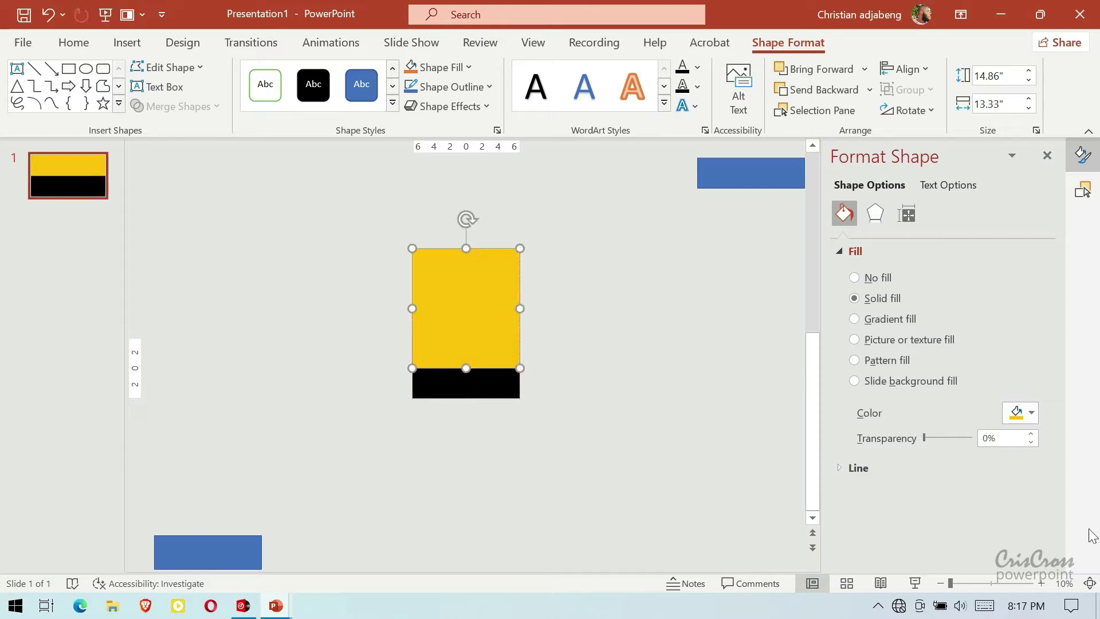
left_click(1041, 583)
left_click(1041, 583)
left_click(1041, 583)
left_click(1041, 583)
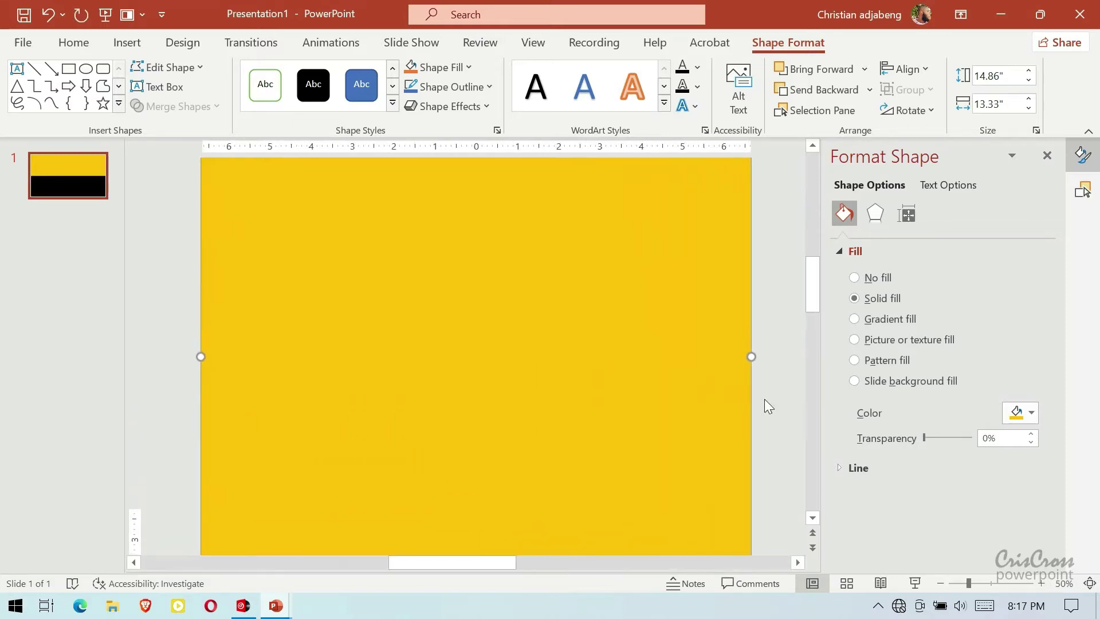
scroll(764, 399, "down", 5)
left_click_drag(473, 265, 476, 214)
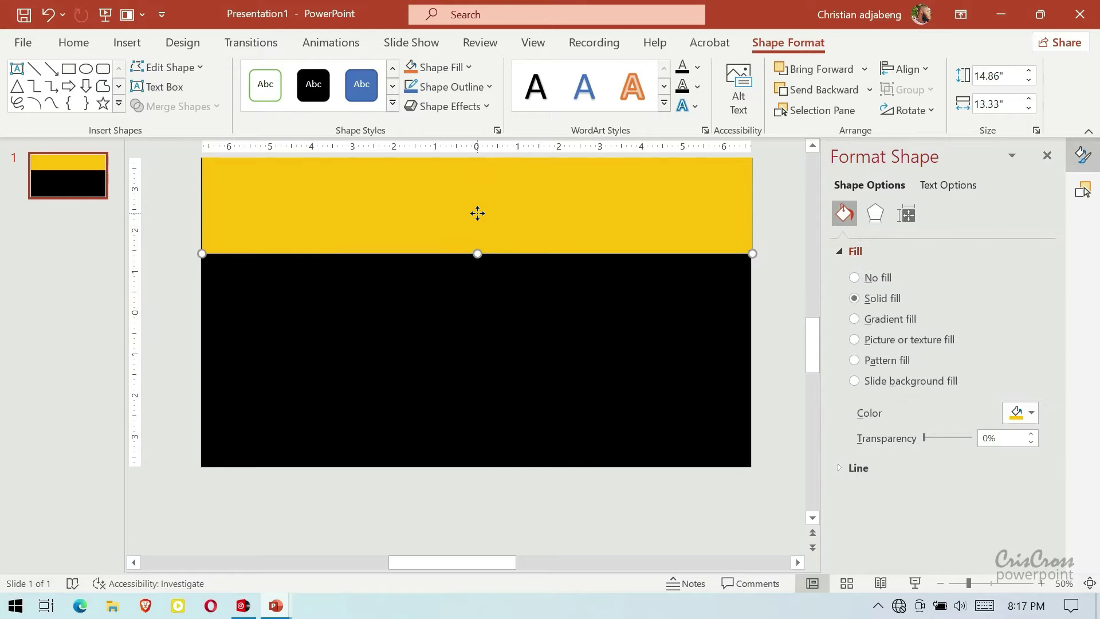
- Draw a blue circle and centre it on the yellow band's lower edge
left_click(89, 70)
left_click_drag(373, 271, 539, 437)
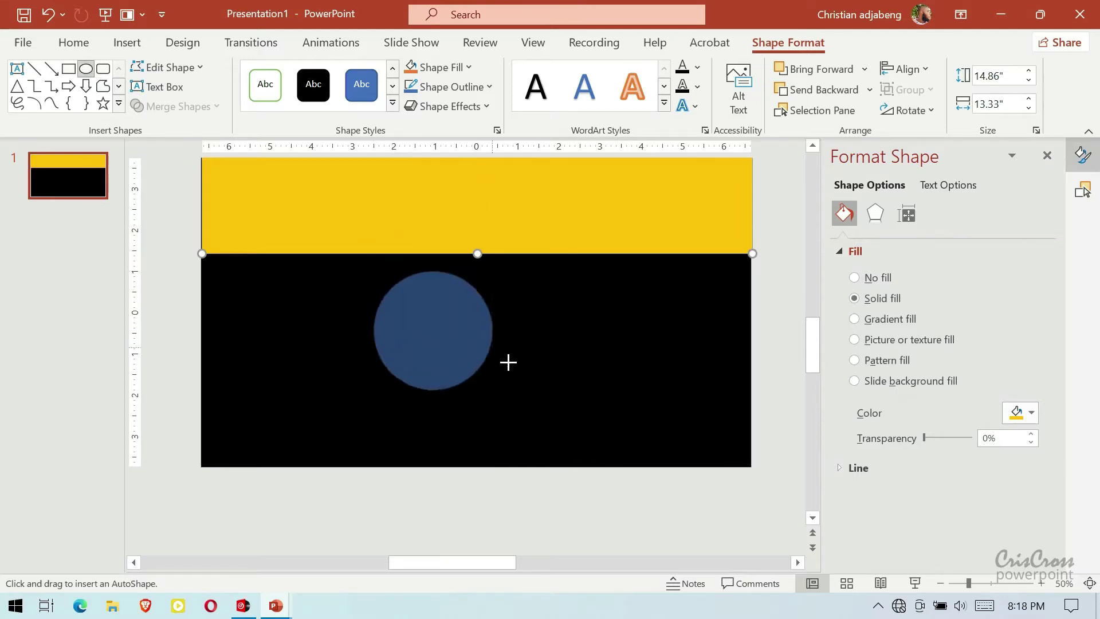
left_click(839, 470)
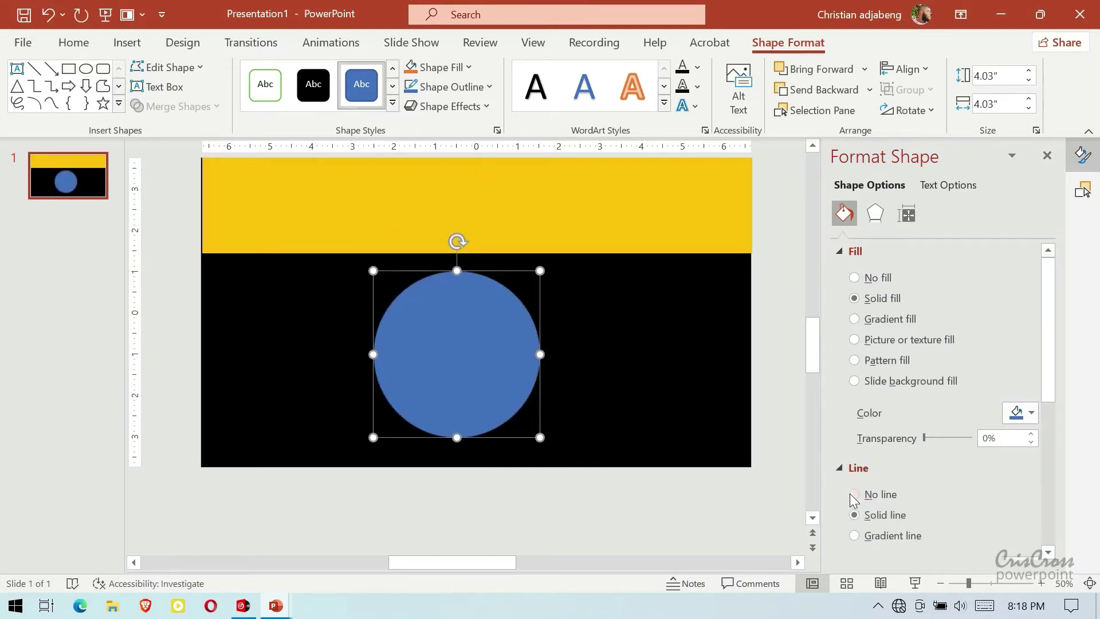
left_click(839, 469)
mouse_move(439, 370)
left_mouse_down()
mouse_move(460, 280)
mouse_move(470, 285)
left_mouse_up()
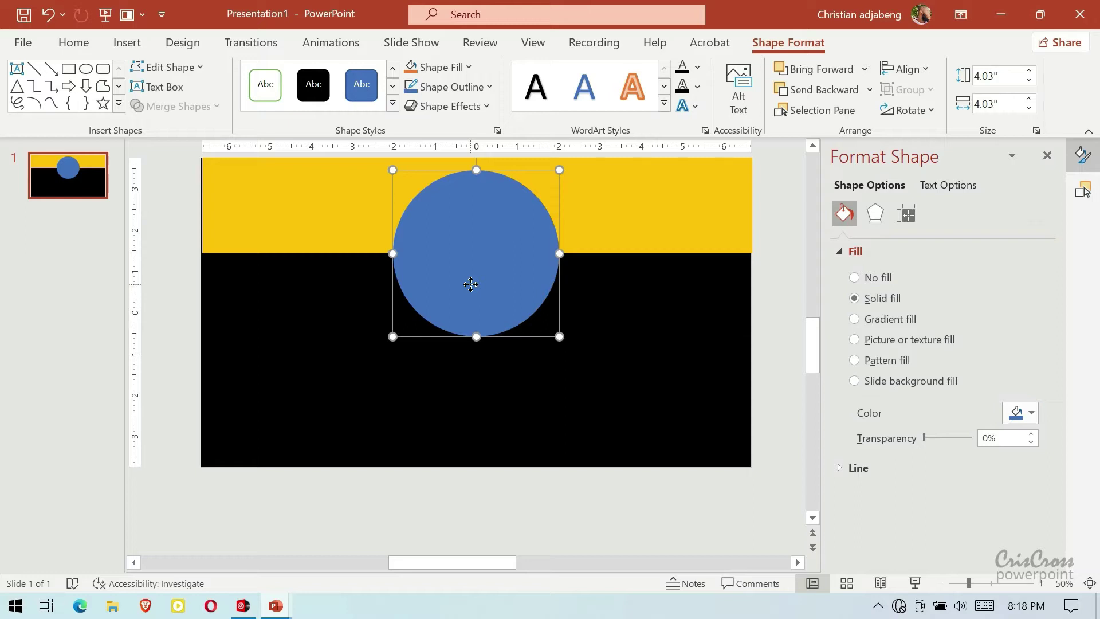
- Copy the blue circle to the slide's lower-left corner
left_click(642, 225)
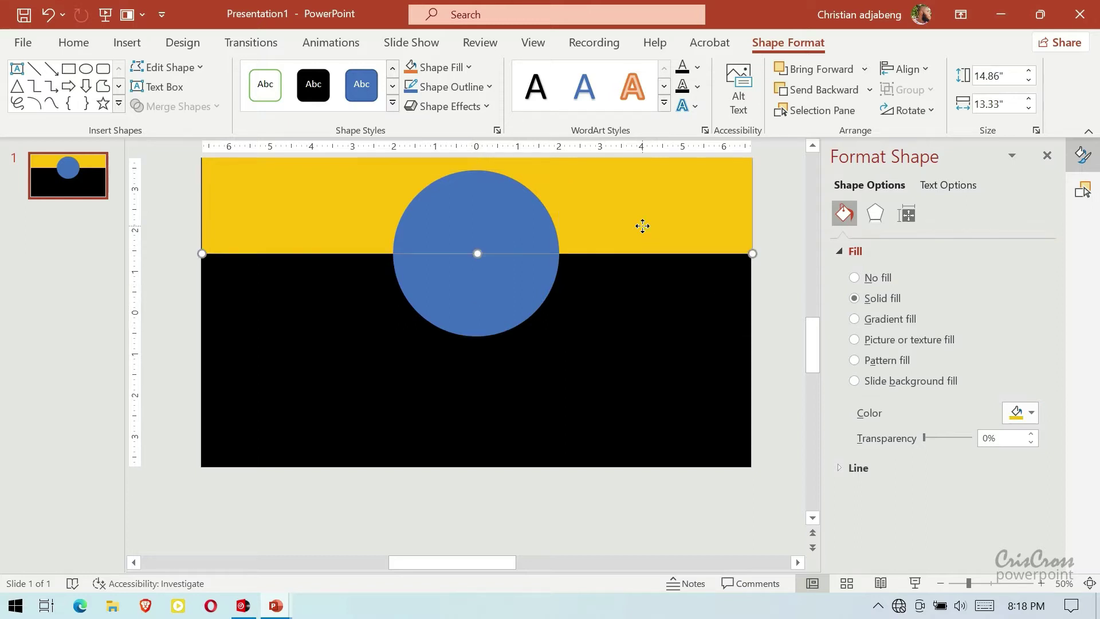
left_click(510, 218, "shift")
left_click(177, 106)
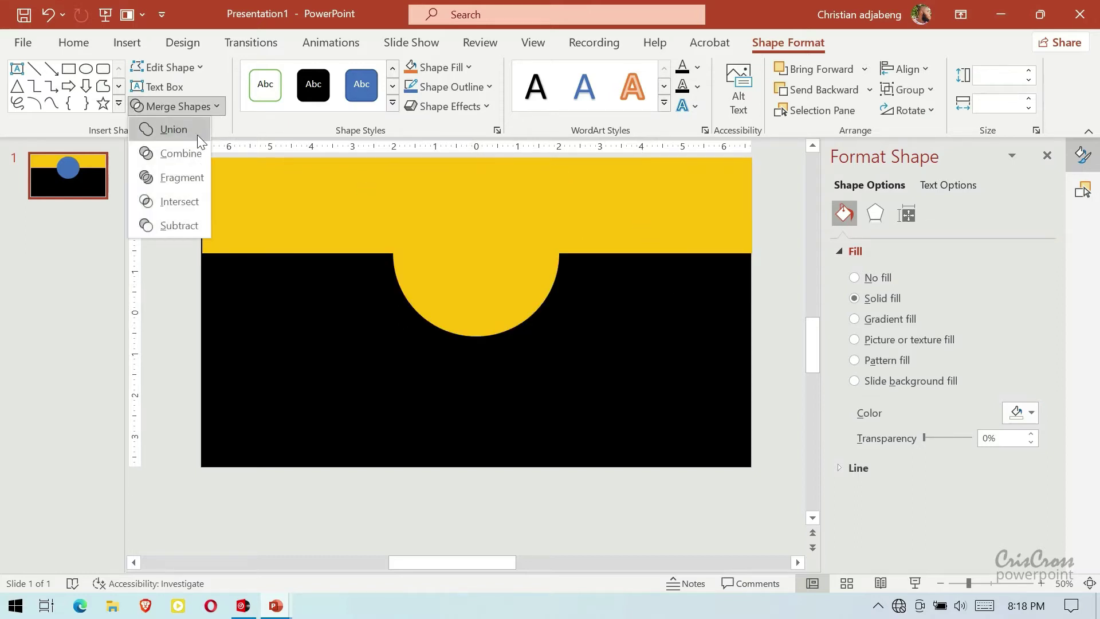
left_click(332, 312)
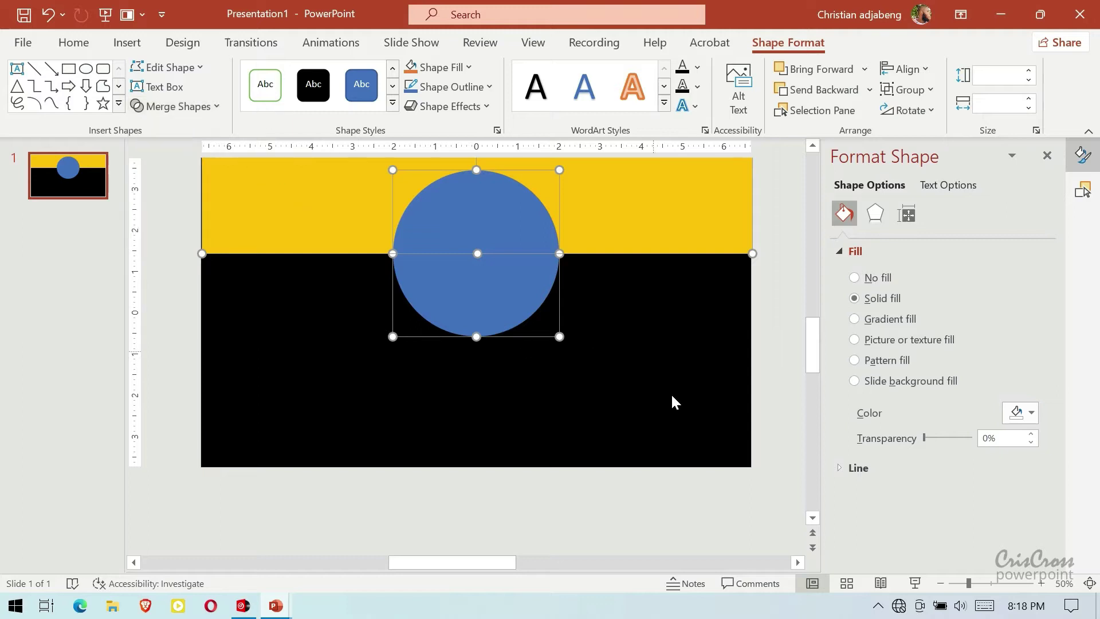
left_click(798, 425)
left_click(511, 289)
left_click_drag(511, 289, 280, 502)
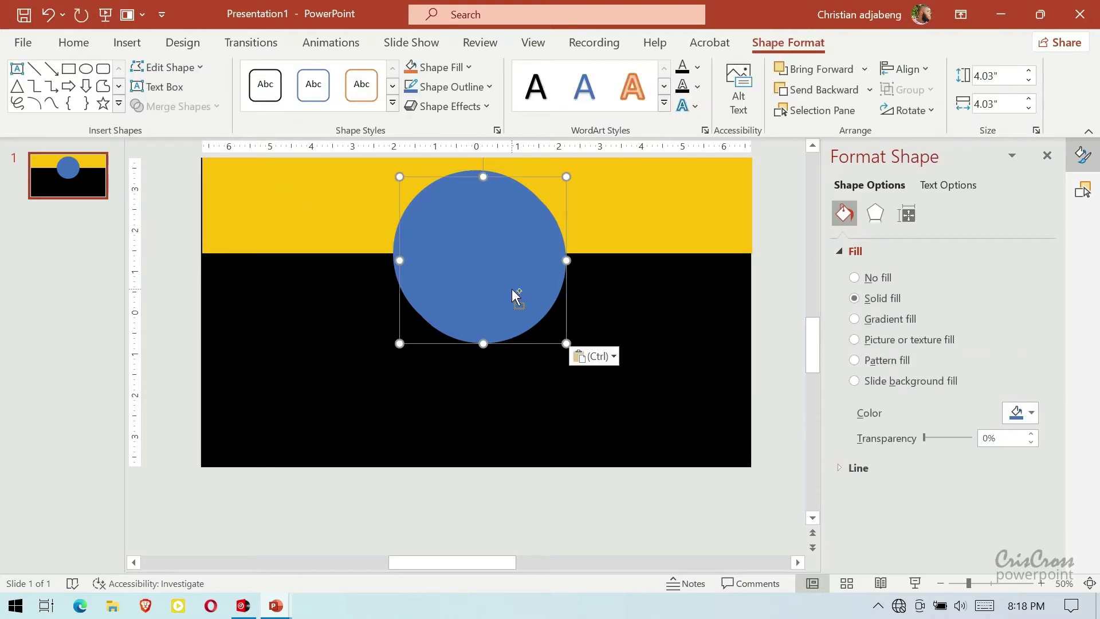
left_click(695, 216)
- Stretch the yellow band upward and past the slide's left edge
left_click(786, 263)
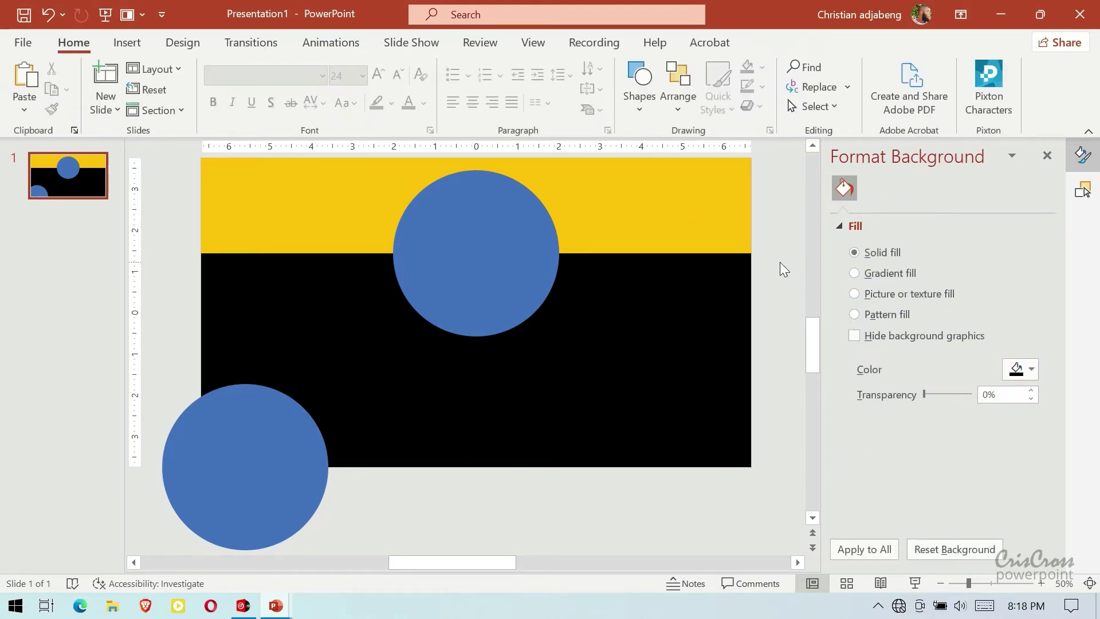
scroll(779, 262, "up", 3)
scroll(745, 262, "up", 2)
left_click(709, 263)
left_click_drag(751, 173, 754, 172)
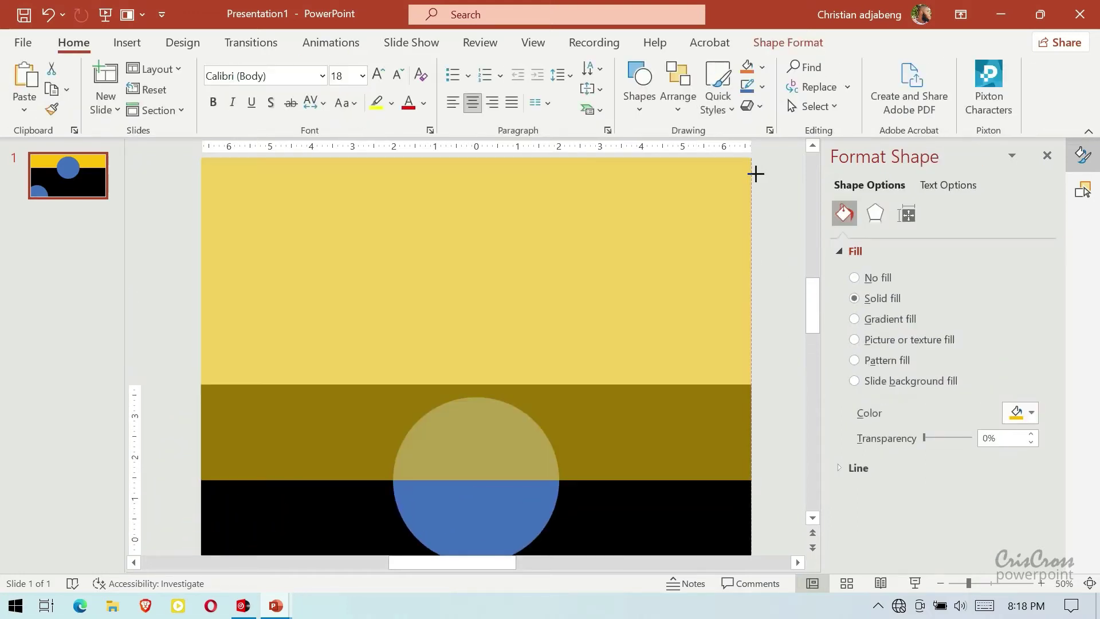
left_click_drag(200, 174, 195, 168)
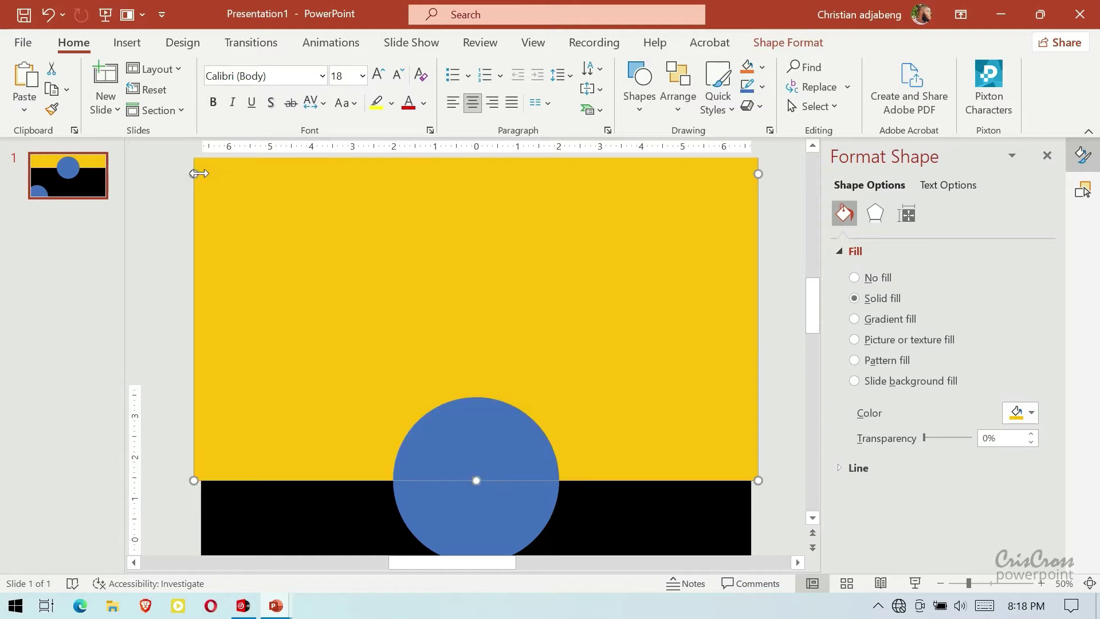
- Union the centre circle into the yellow band, forming a semicircle bulging into the black
scroll(783, 208, "down", 3)
scroll(784, 208, "down", 2)
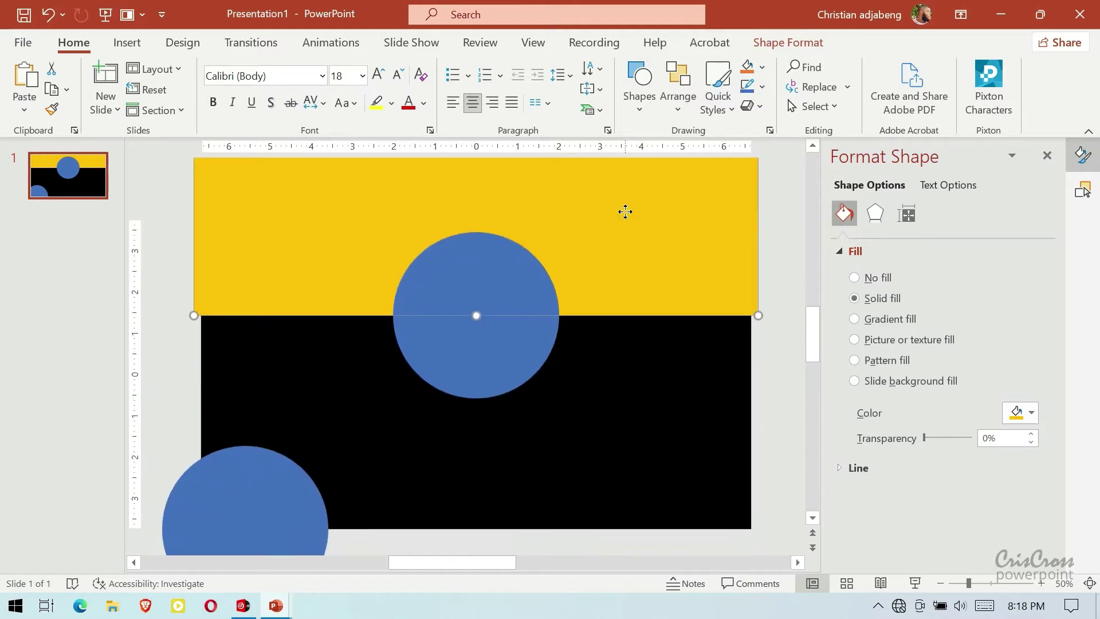
left_click(508, 278, "shift")
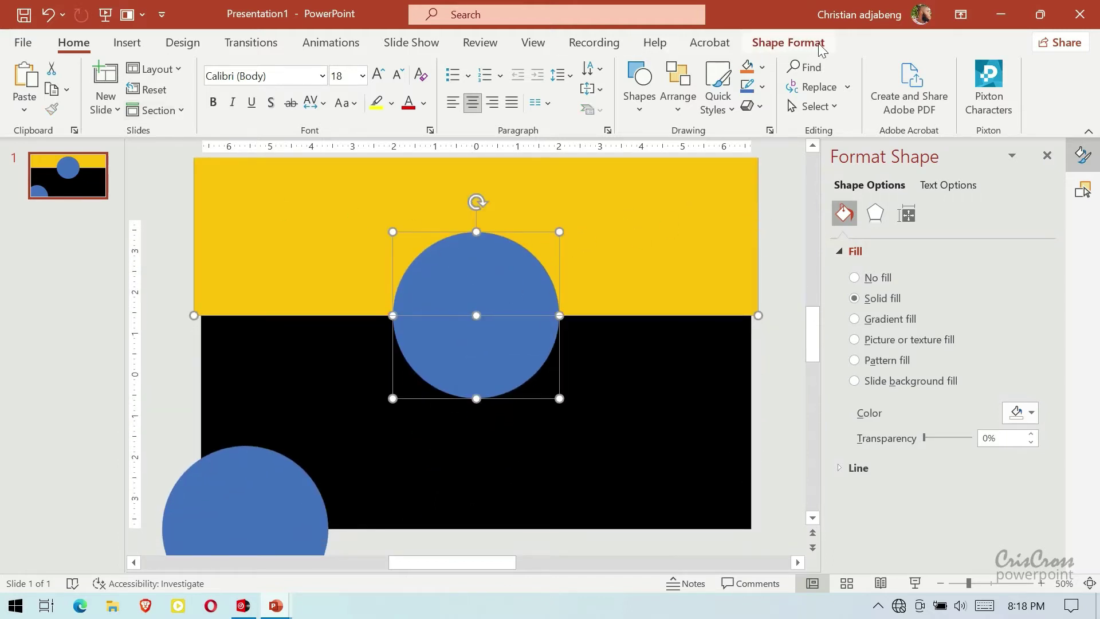
left_click(787, 43)
left_click(175, 106)
left_click(192, 130)
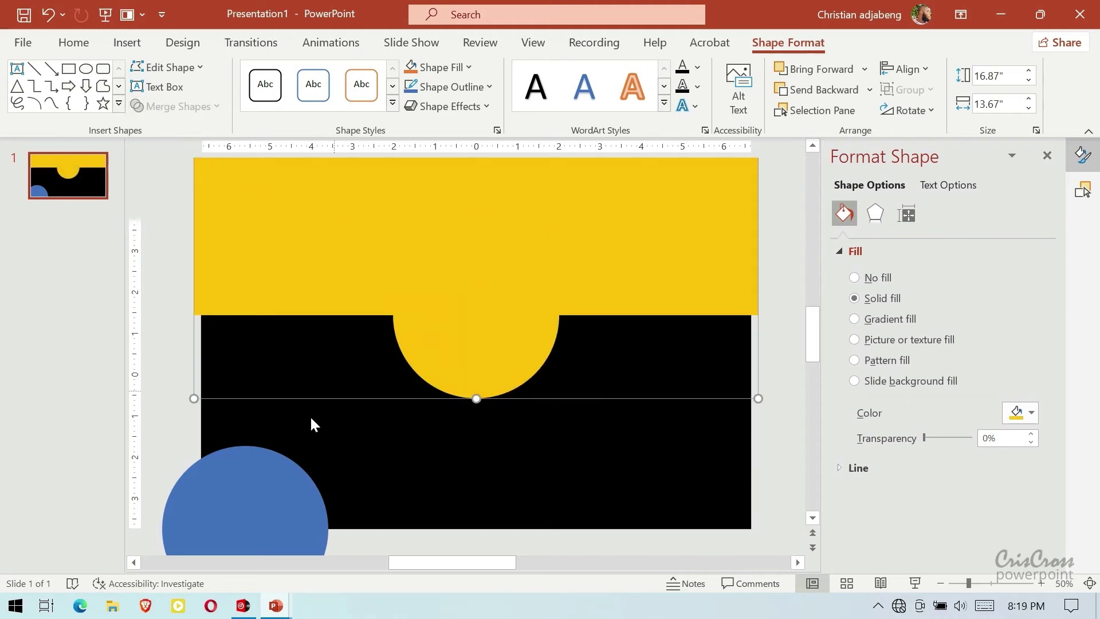
left_click_drag(269, 476, 300, 452)
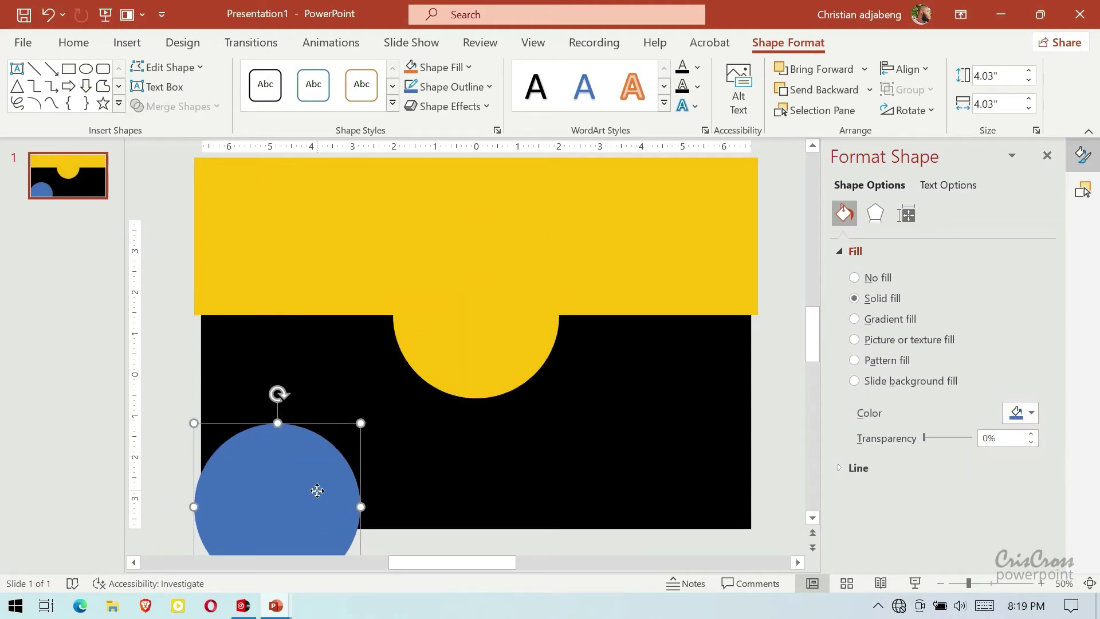
- Paste a circle copy off the slide's left and fit the other at 3.4" inside the semicircle
key("ctrl+v")
left_click_drag(502, 391, 278, 360)
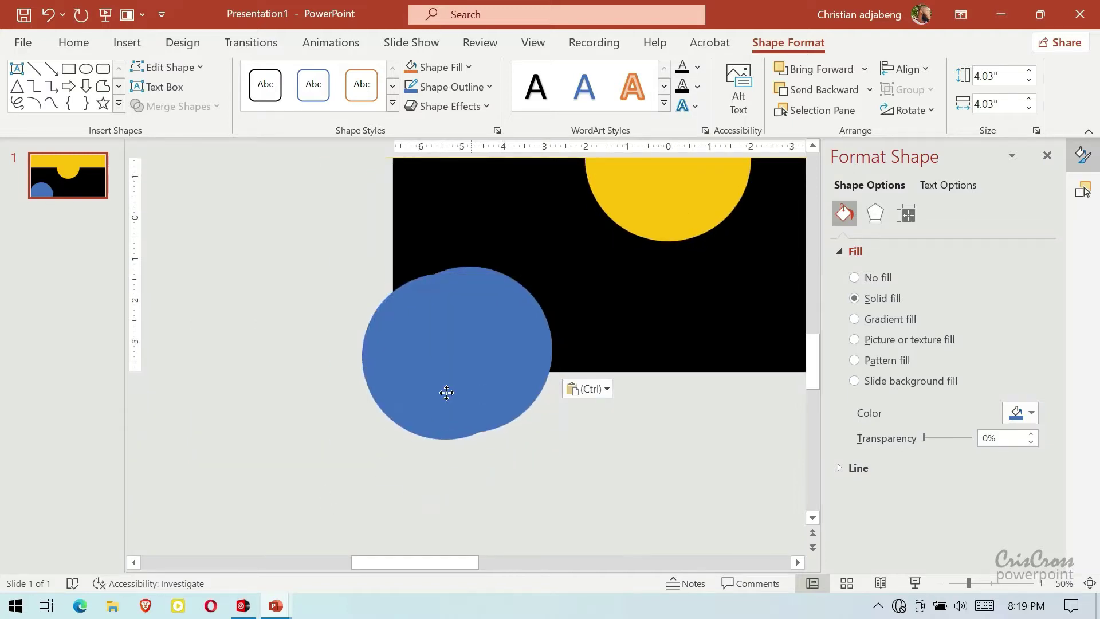
left_click(466, 387)
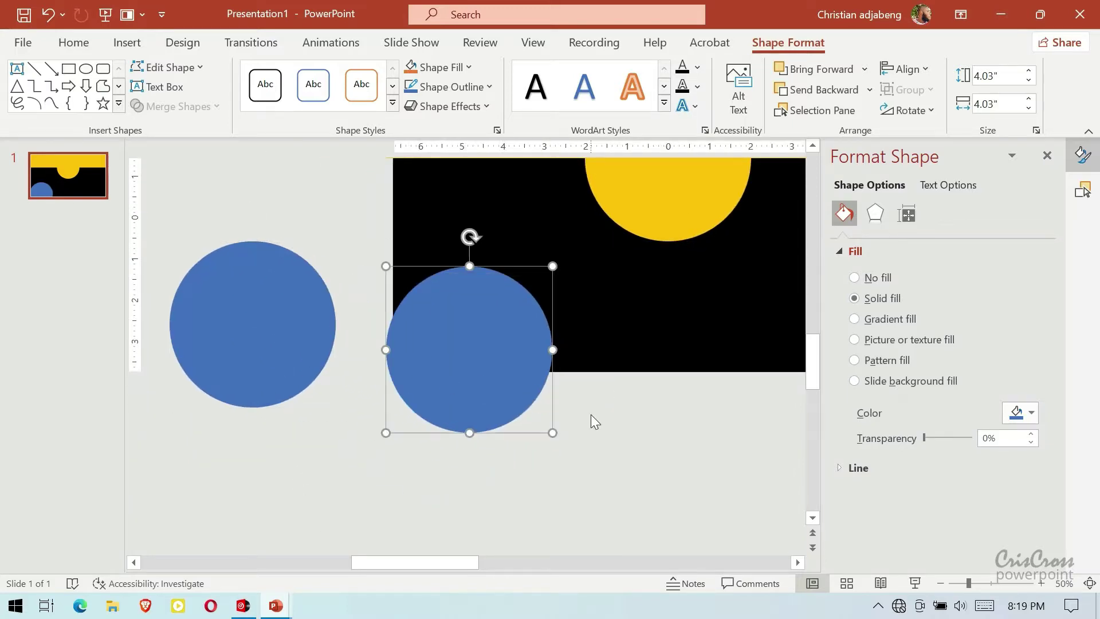
left_click_drag(552, 432, 525, 396)
left_click(48, 14)
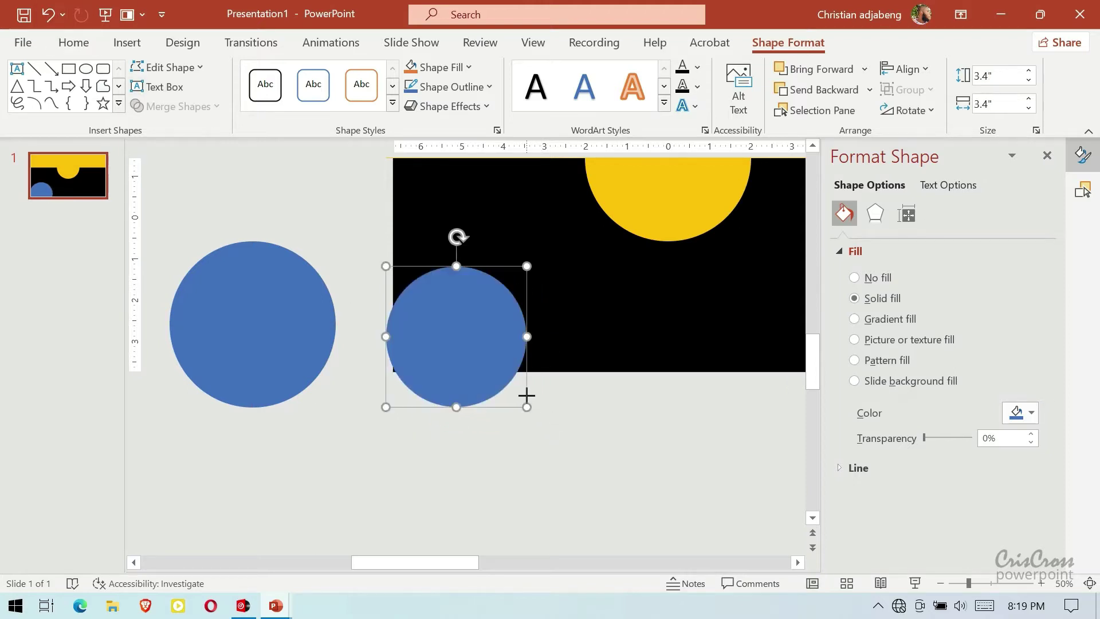
scroll(587, 359, "up", 3)
mouse_move(447, 437)
left_mouse_down()
mouse_move(637, 311)
mouse_move(647, 263)
left_mouse_up()
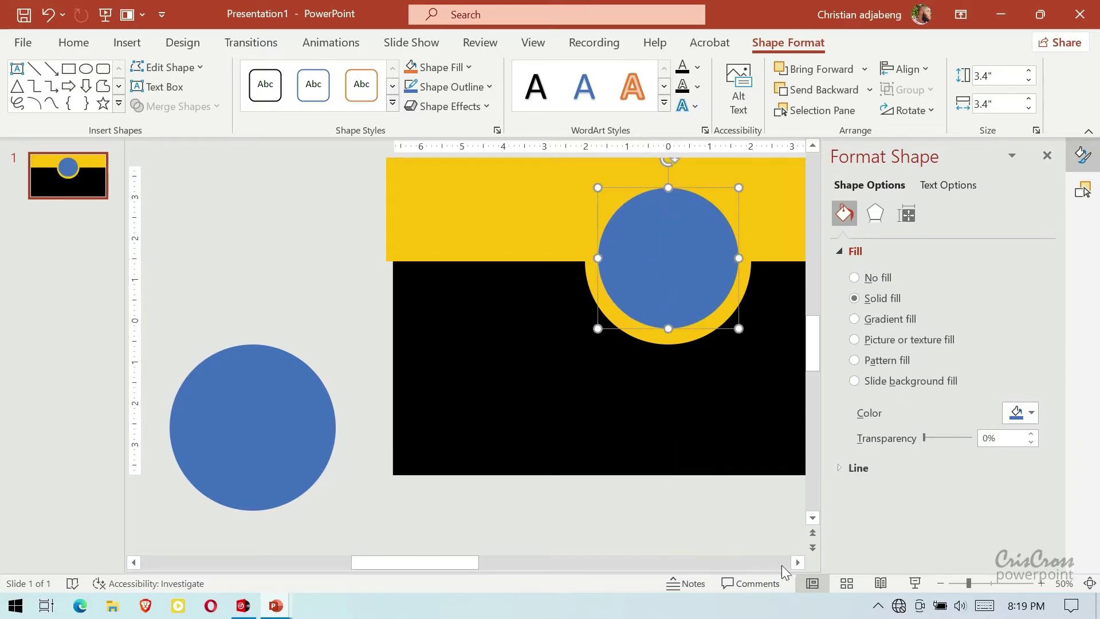
scroll(659, 287, "right", 2)
- Give the inner circle an outer shadow with 24 pt distance and 27 pt blur
scroll(590, 361, "right", 3)
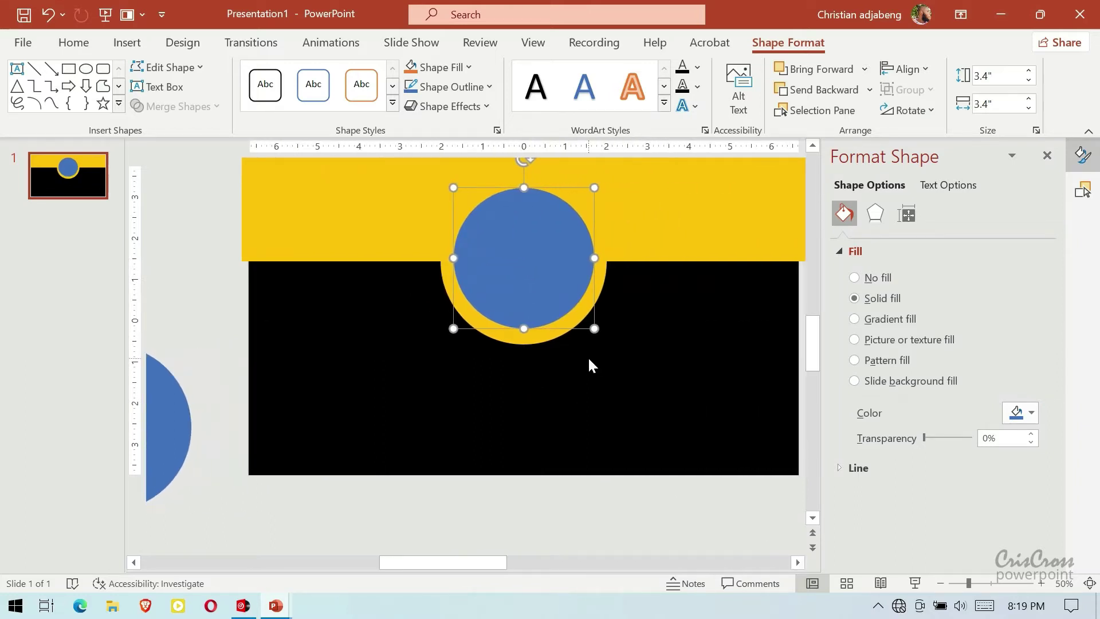
left_click(535, 282)
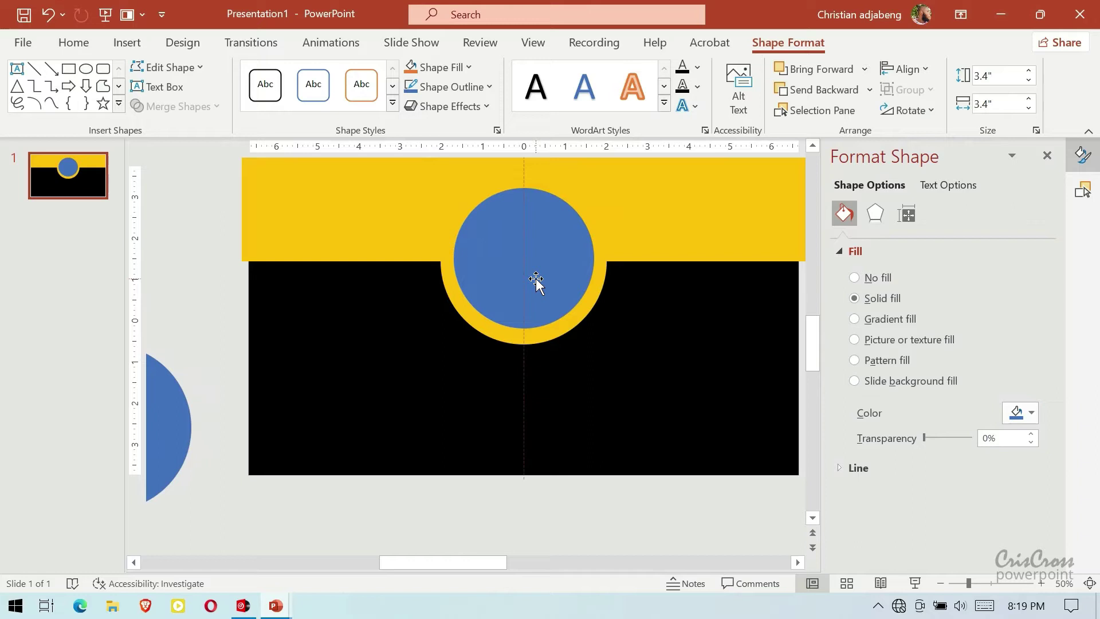
left_click(875, 214)
left_click(847, 256)
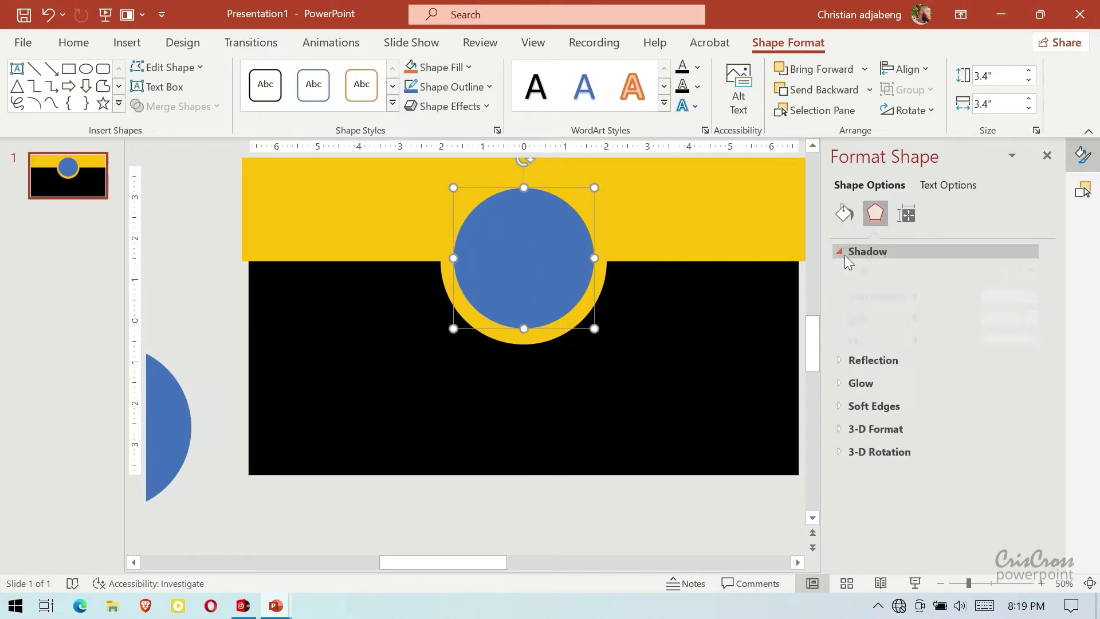
left_click(1019, 274)
left_click(1050, 411)
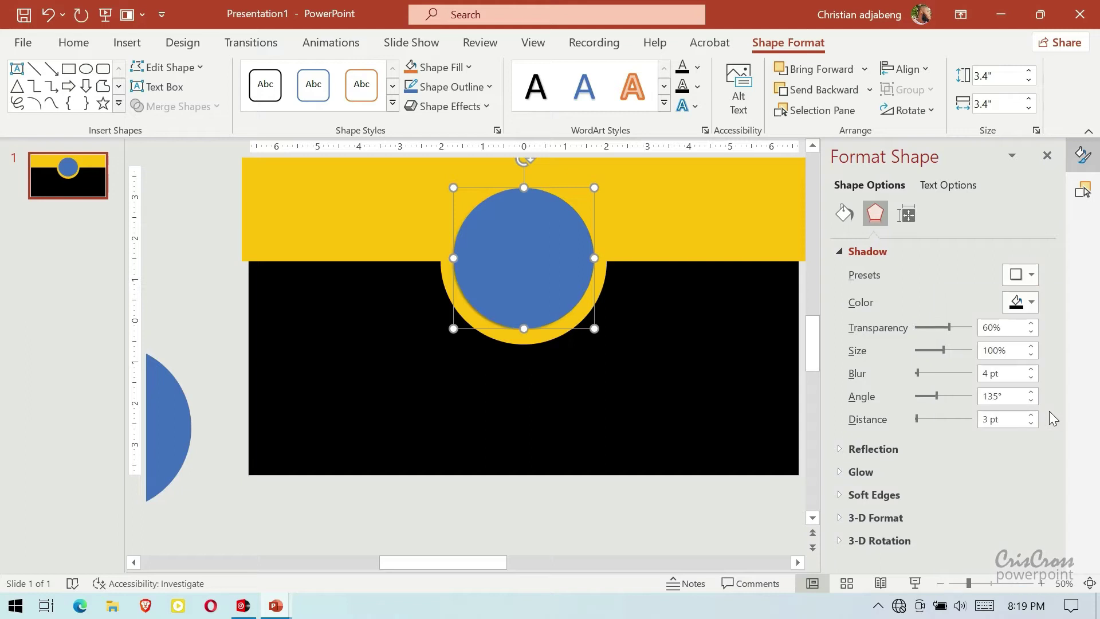
left_click(1031, 415)
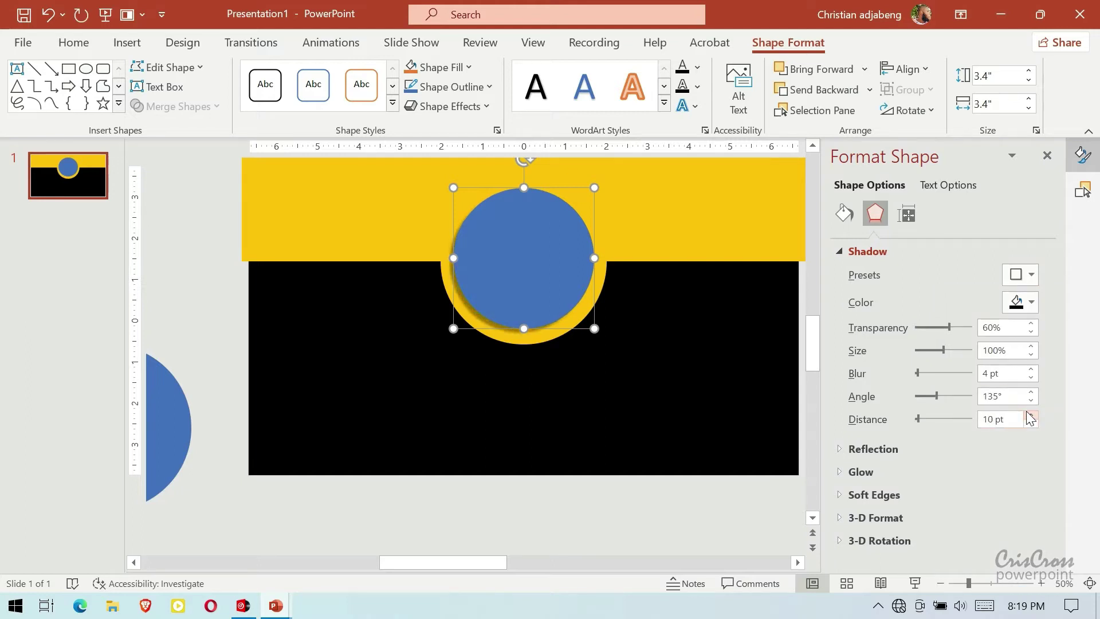
left_click(1030, 414)
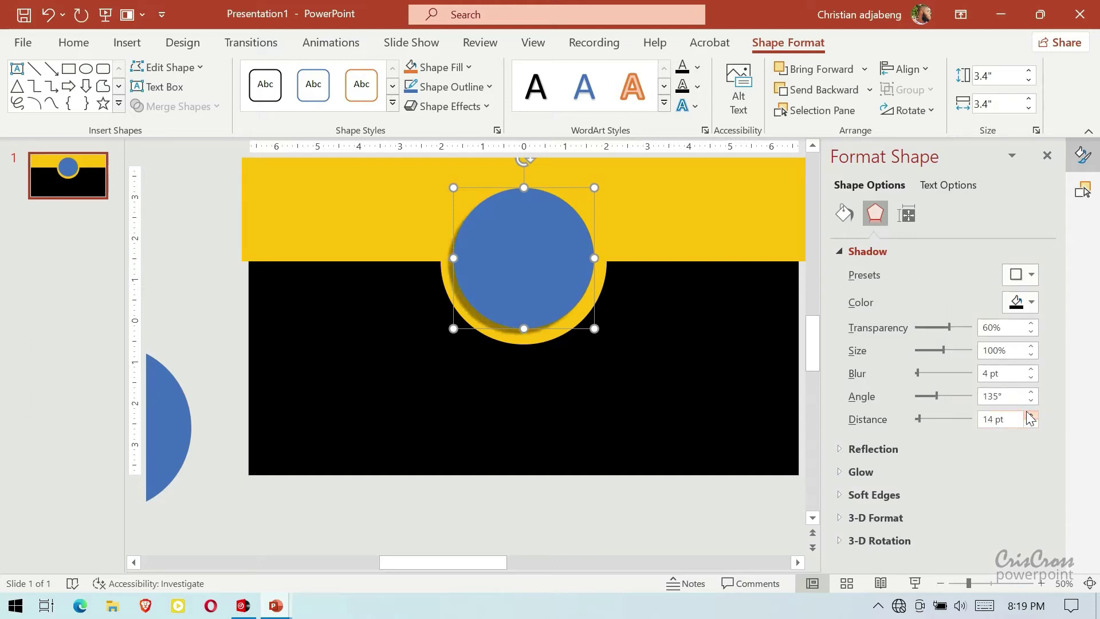
left_click(1030, 369)
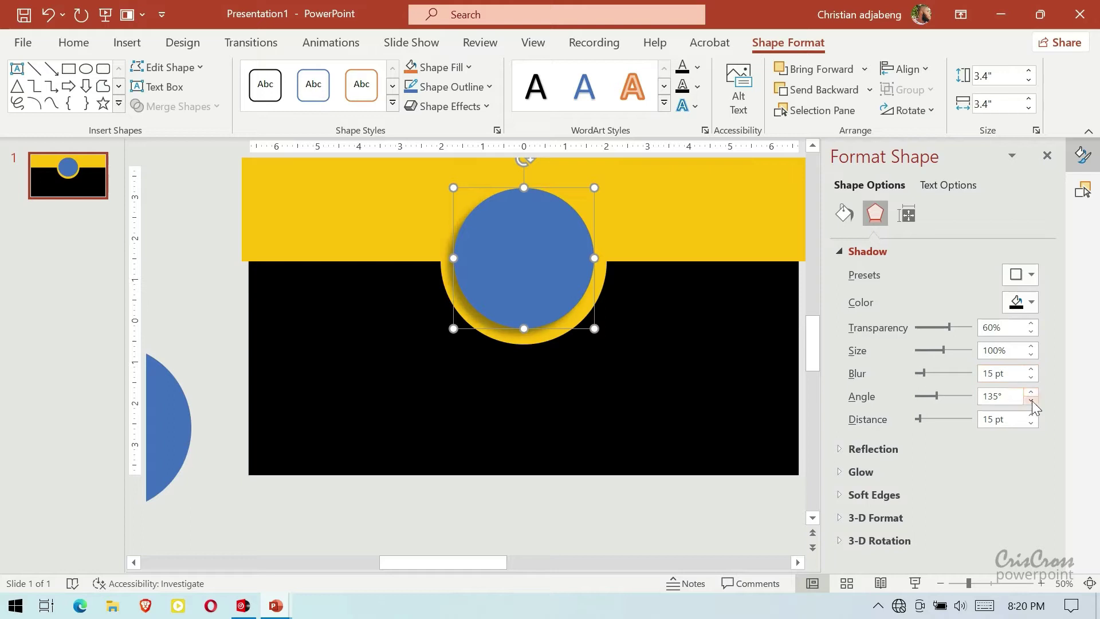
left_click(1030, 415)
left_click(1031, 415)
left_click(1031, 415)
left_click(1030, 369)
left_click(1030, 369)
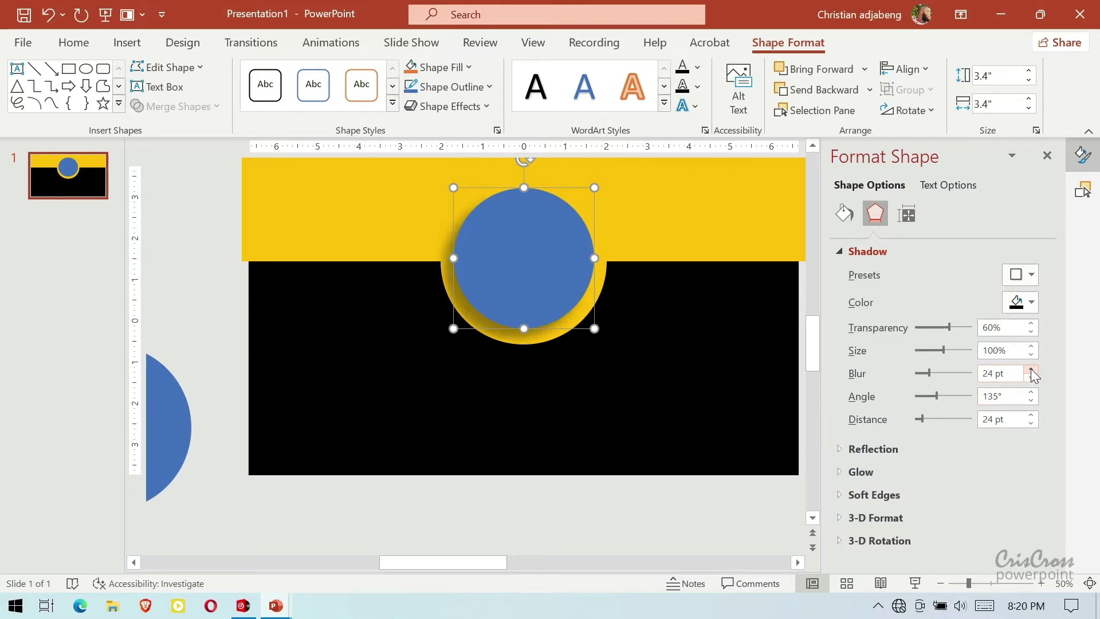
left_click(1030, 370)
left_click(1030, 369)
left_click(1031, 369)
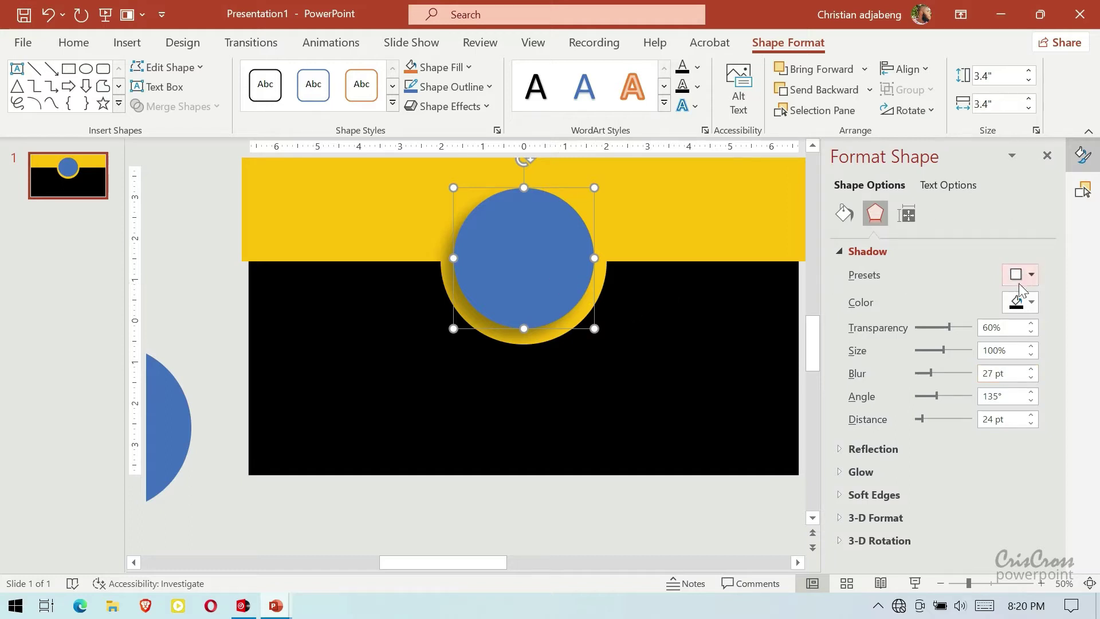
- Fill the inner circle gold yellow to match the band
left_click(844, 213)
left_click(1025, 412)
left_click(985, 353)
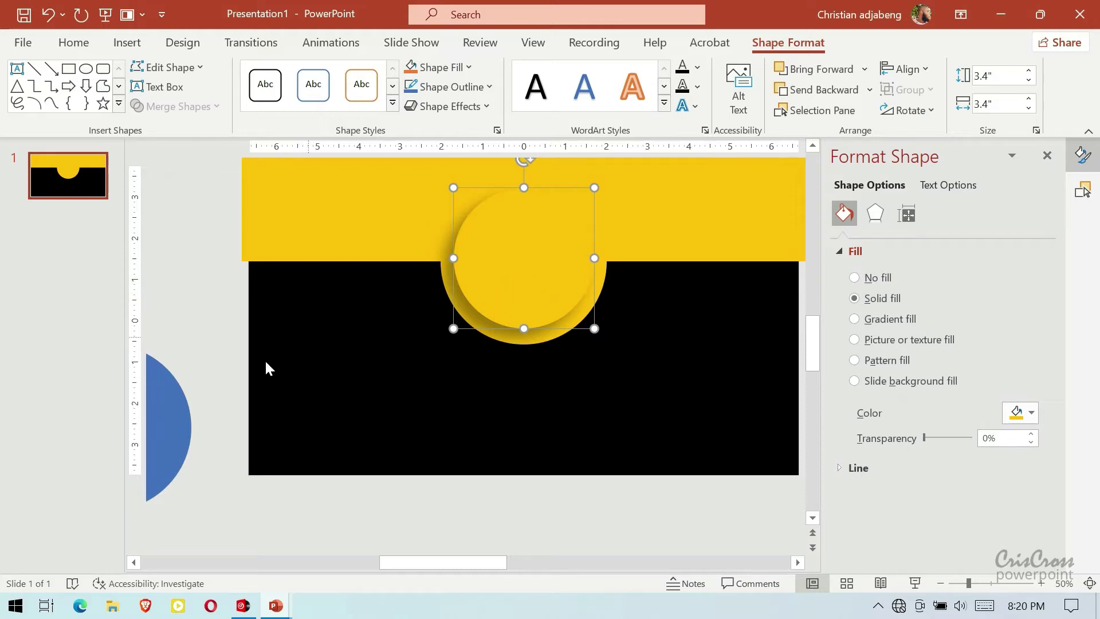
- Move the spare blue circle onto the slide, size it to 2.9", and centre it in the yellow circle
left_click_drag(177, 421, 403, 433)
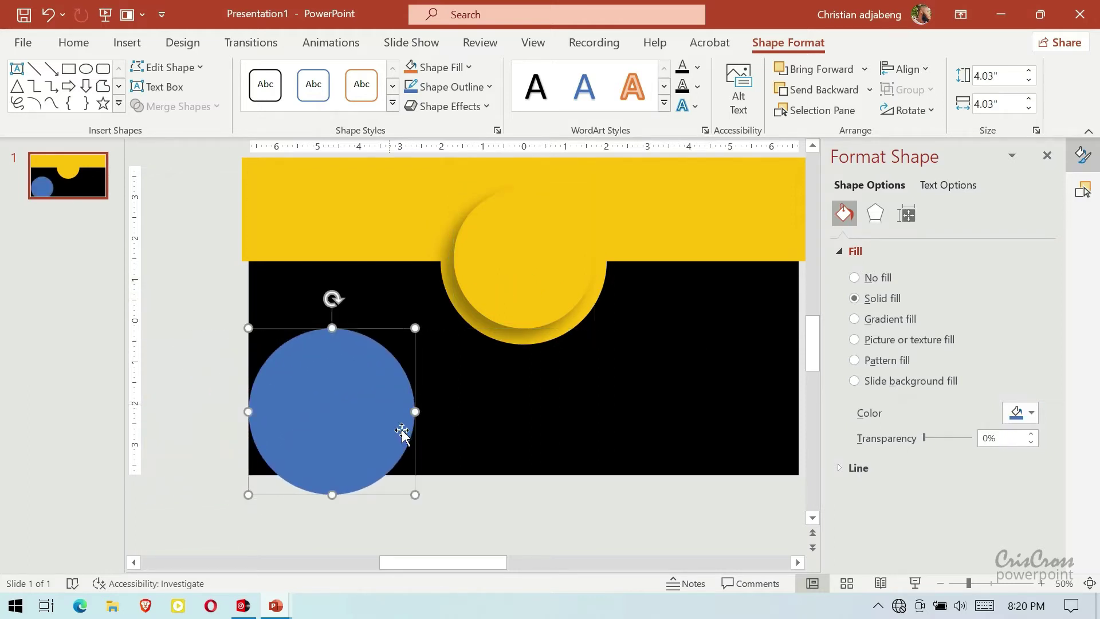
left_click_drag(414, 494, 363, 442)
left_click_drag(292, 395, 507, 274)
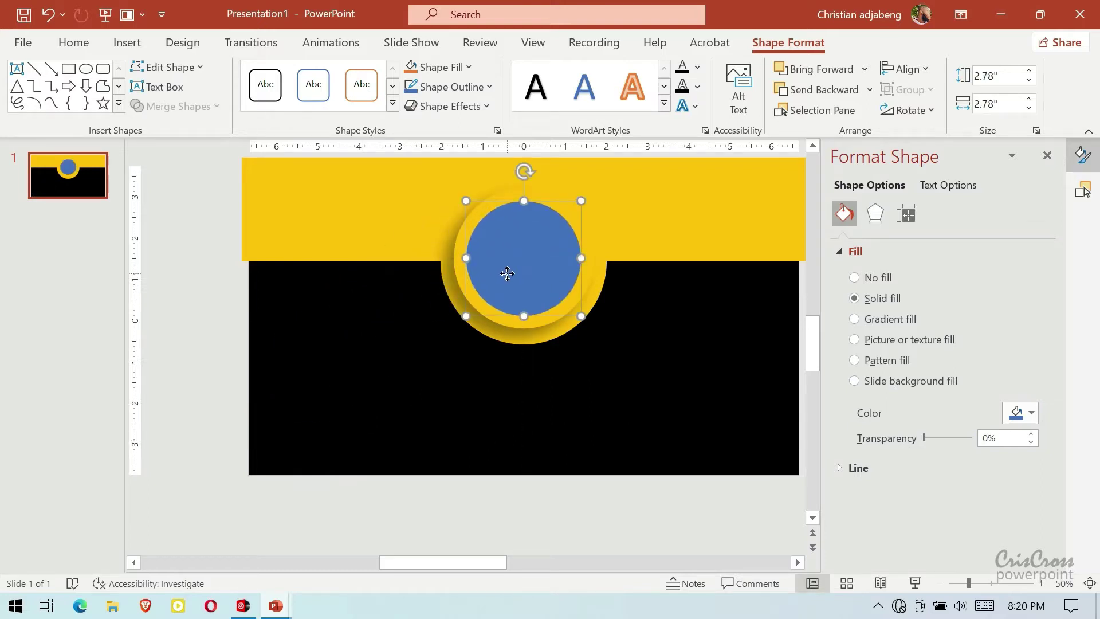
left_click_drag(580, 317, 586, 324)
mouse_move(522, 280)
left_mouse_down()
mouse_move(522, 268)
mouse_move(534, 268)
left_mouse_up()
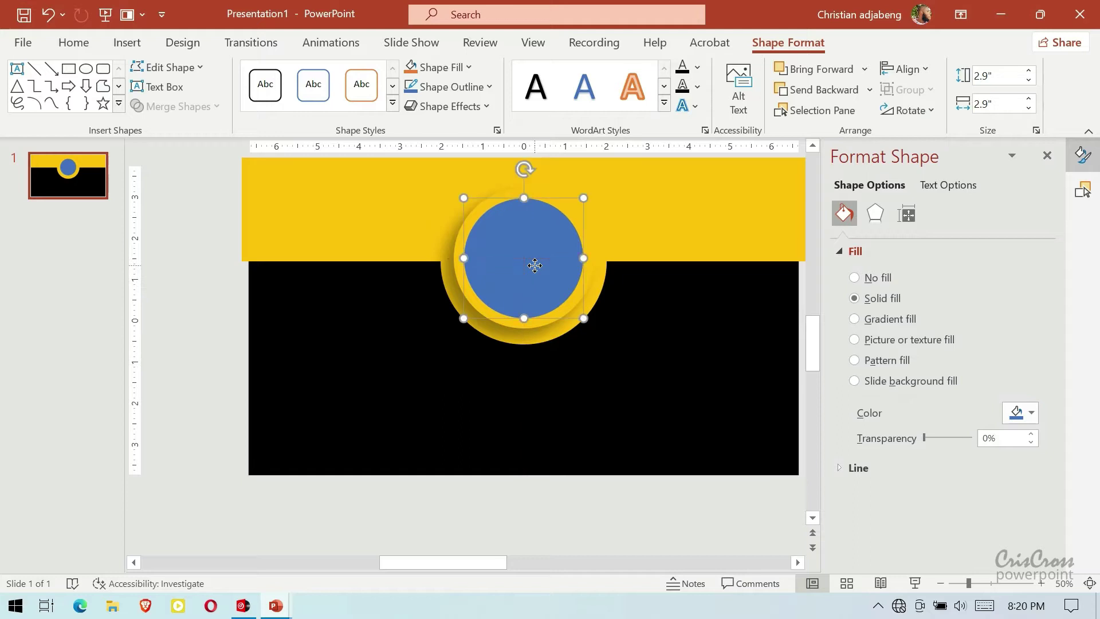
- Fill the 2.9" circle black and give it an outer shadow with more distance and blur
left_click(1030, 413)
left_click(970, 230)
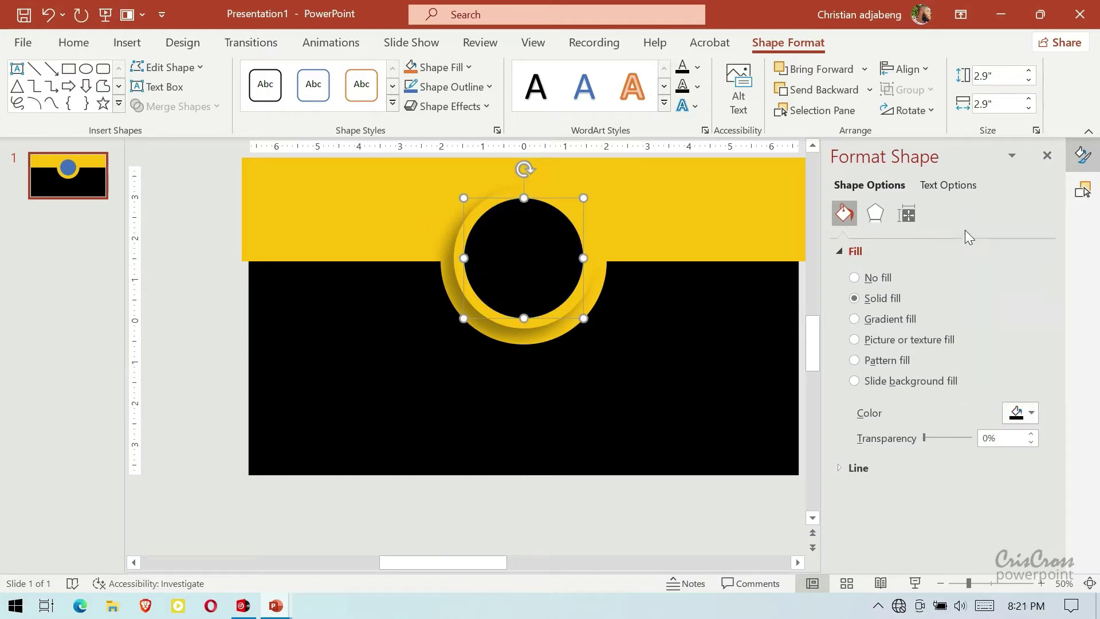
left_click(875, 213)
left_click(1026, 274)
left_click(1059, 412)
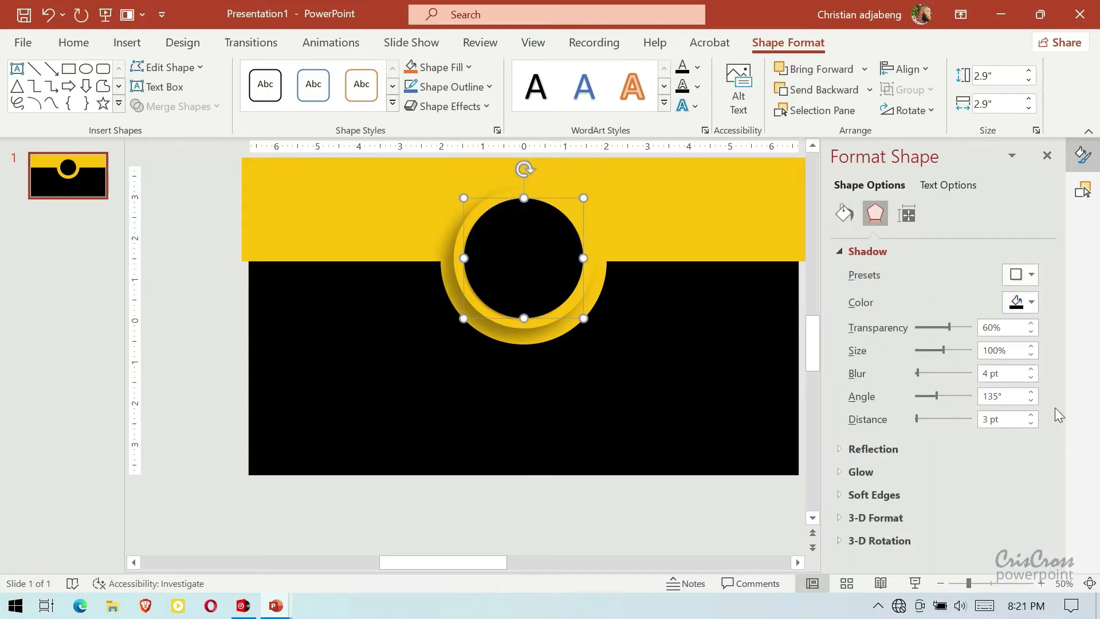
left_click(1029, 413)
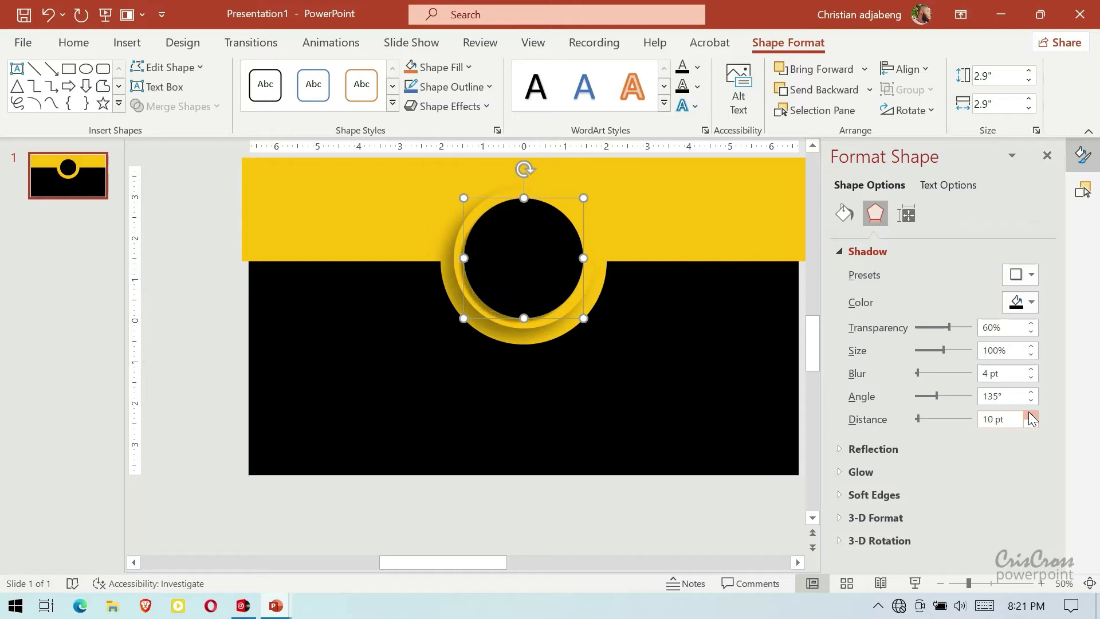
left_click(1029, 370)
left_click(1030, 370)
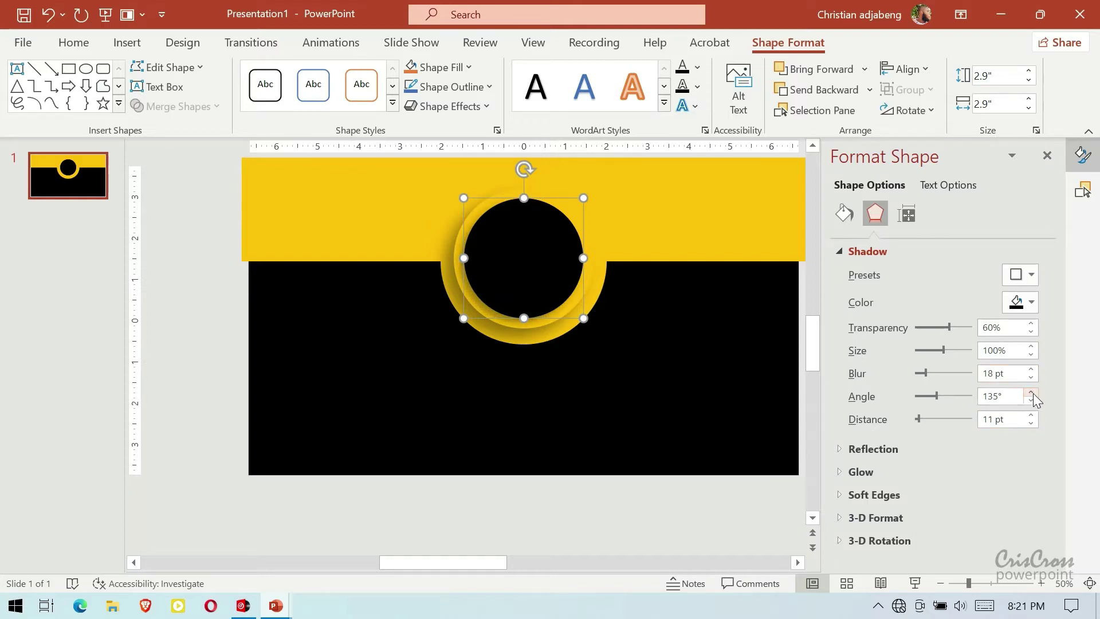
left_click(1032, 415)
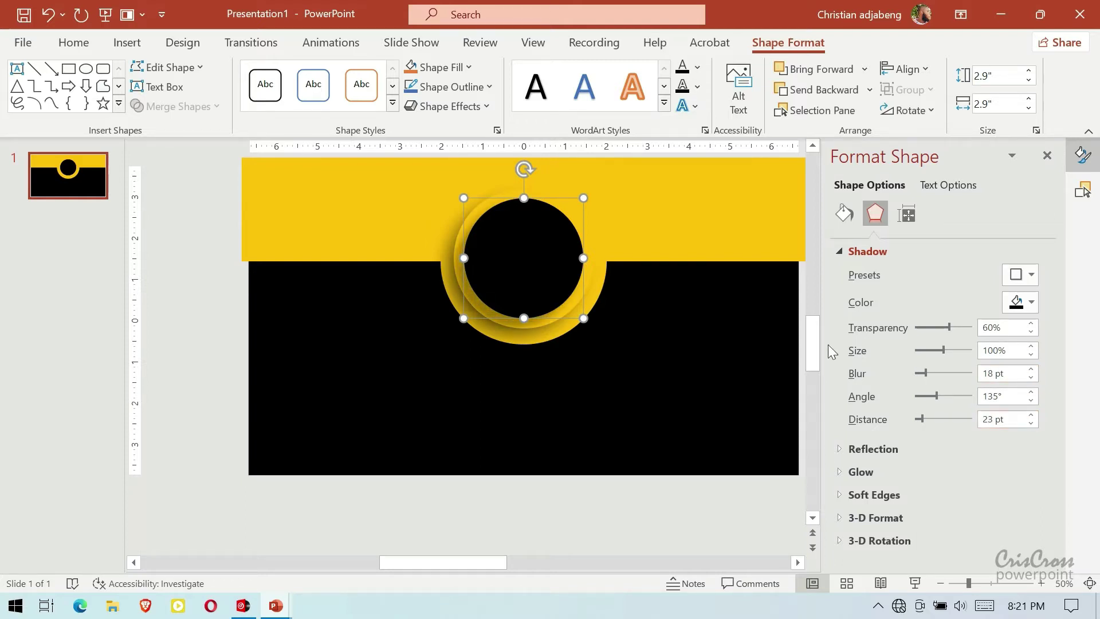
left_click(713, 306)
- Add a softer, enlarged outer shadow to the larger yellow circle
left_click(583, 286)
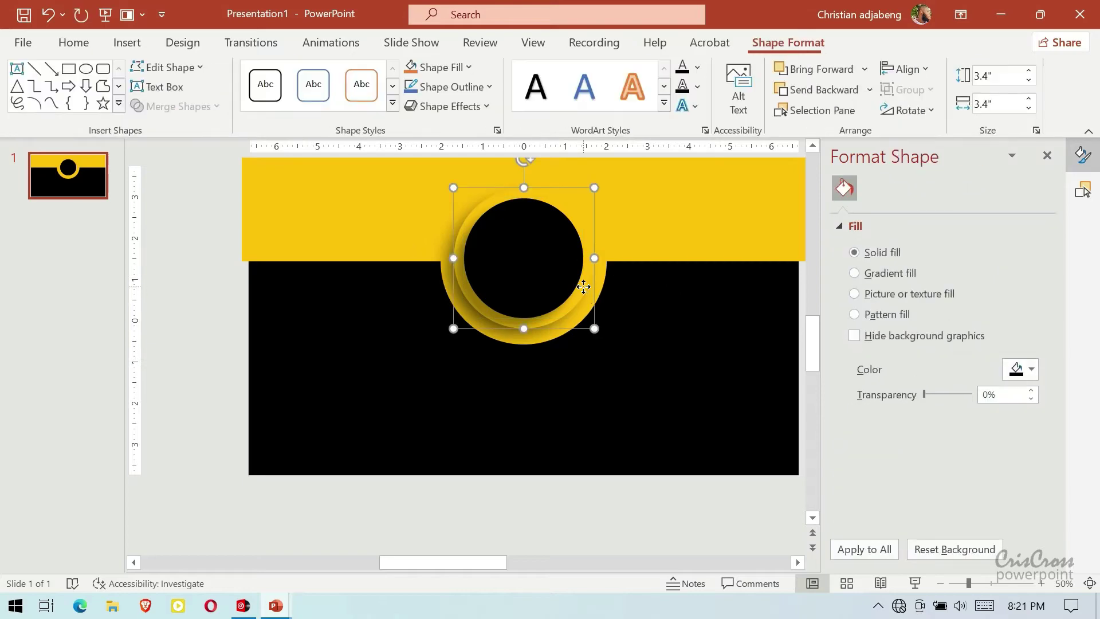
left_click(870, 220)
left_click(1023, 274)
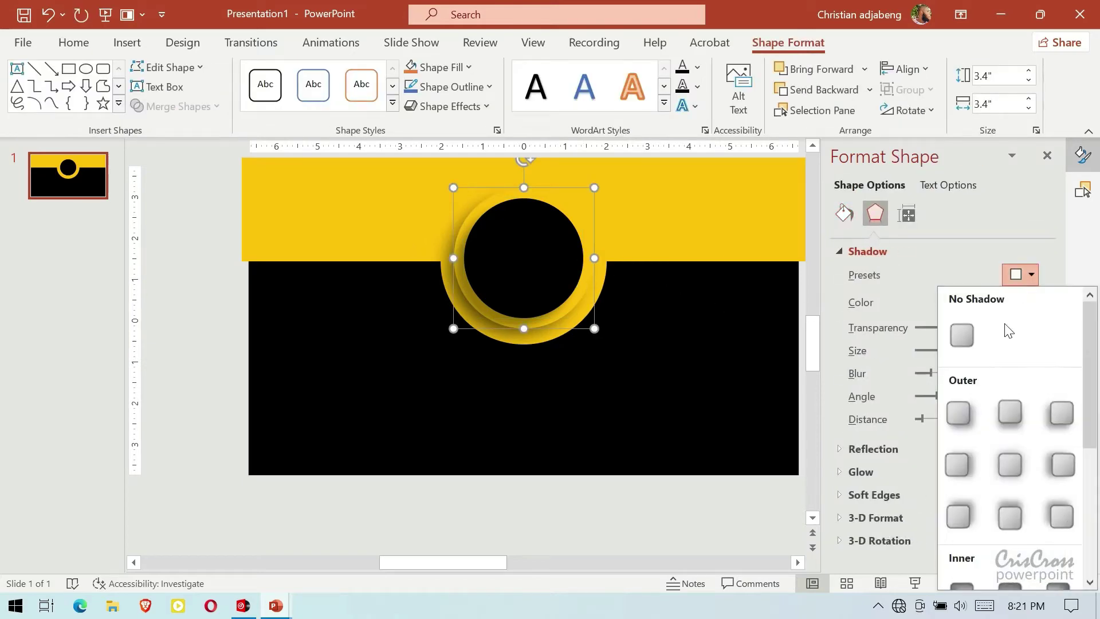
left_click(1011, 461)
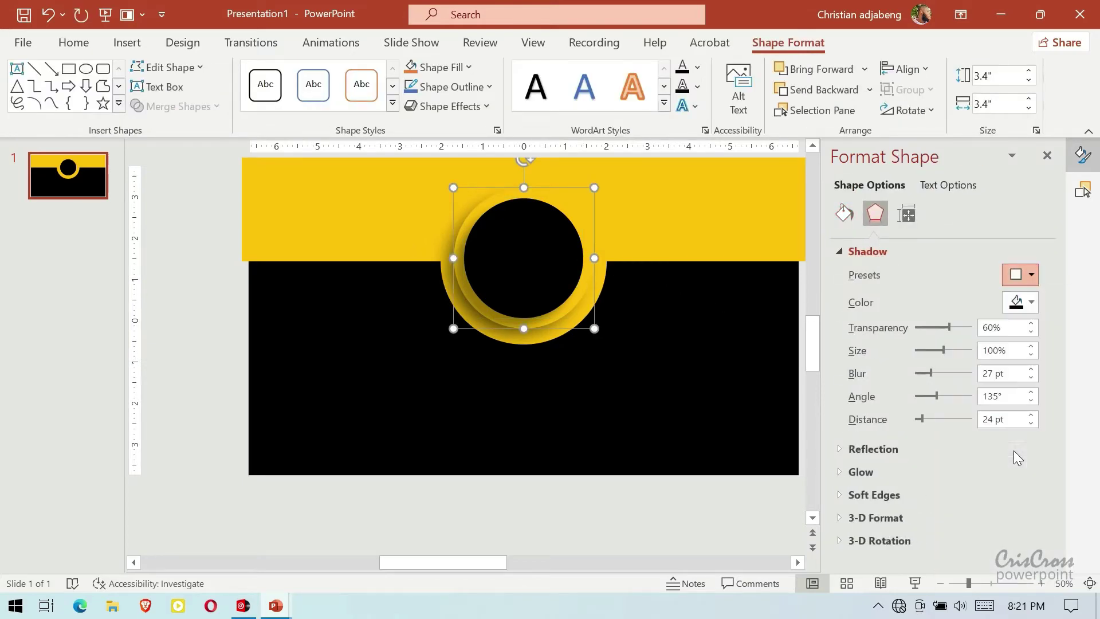
left_click(1031, 369)
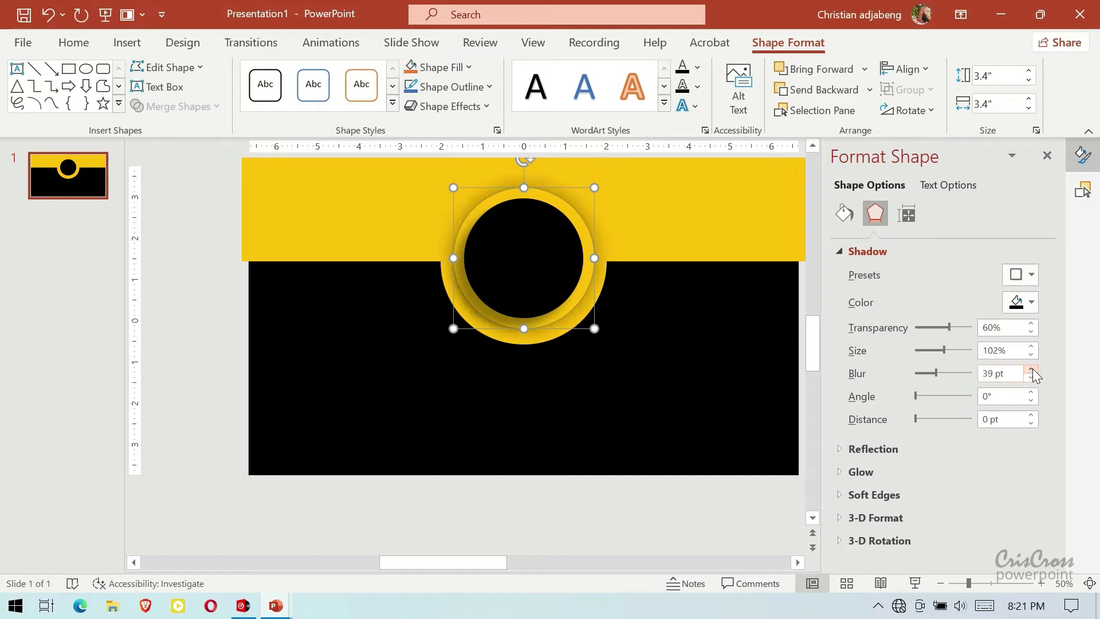
left_click(1031, 369)
left_click(1032, 346)
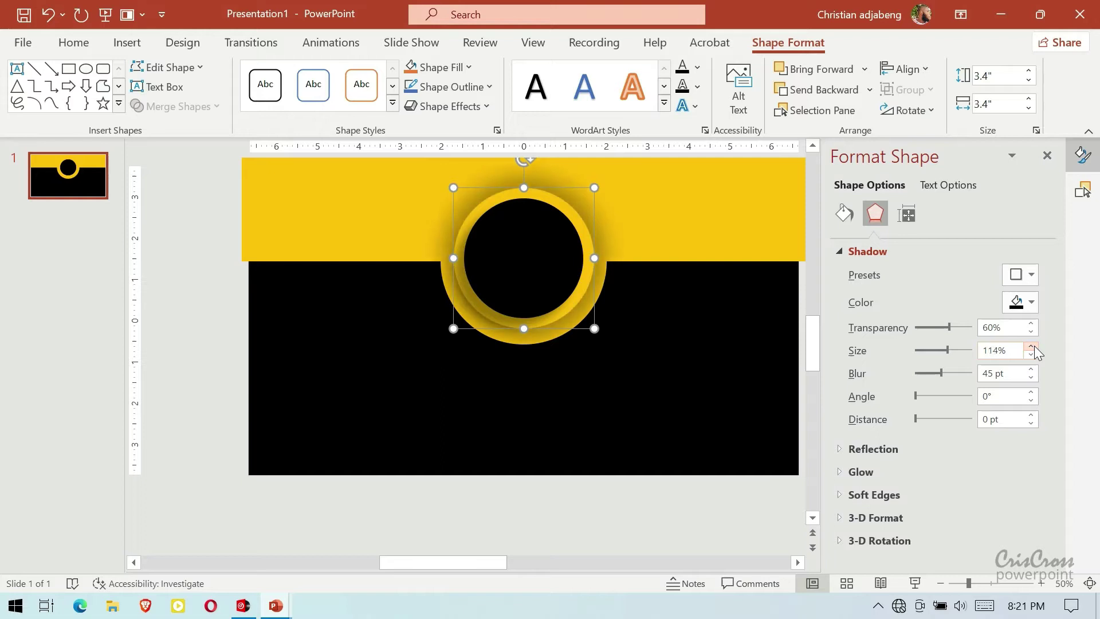
- Switch the black circle to a centred outer shadow with 43 pt blur and 114% size
left_click(554, 279)
left_click(1027, 273)
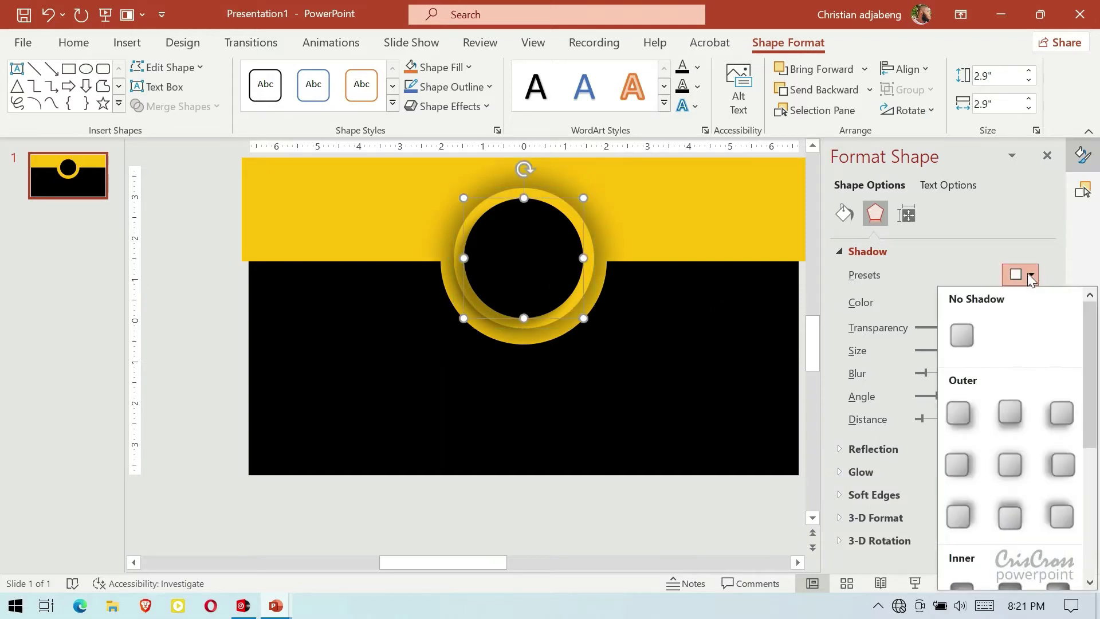
left_click(1024, 457)
left_click(1036, 370)
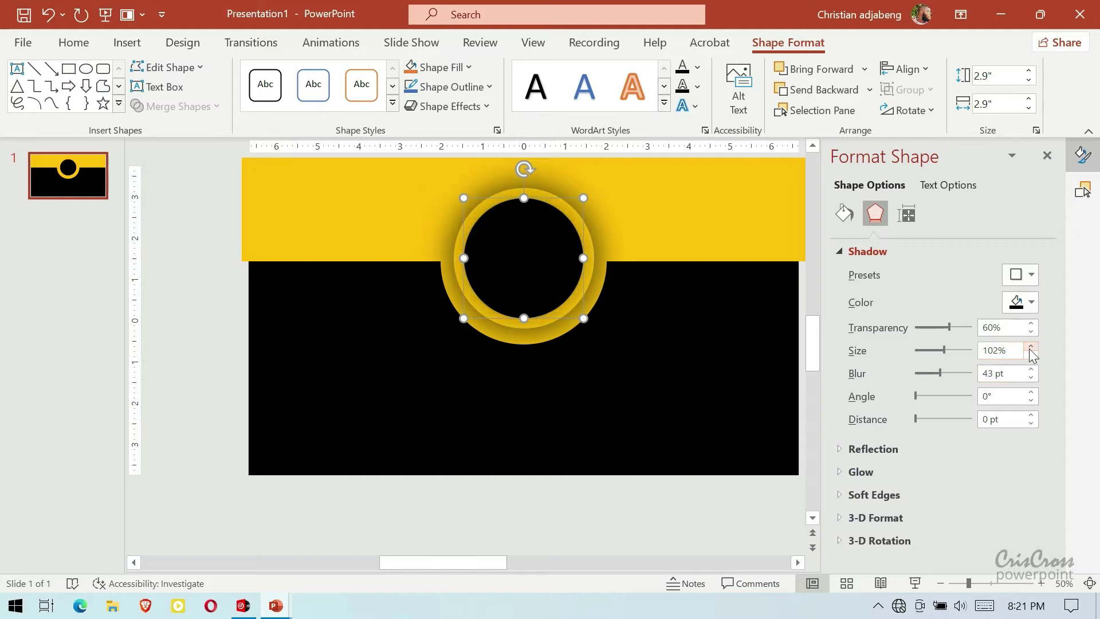
left_click(1031, 347)
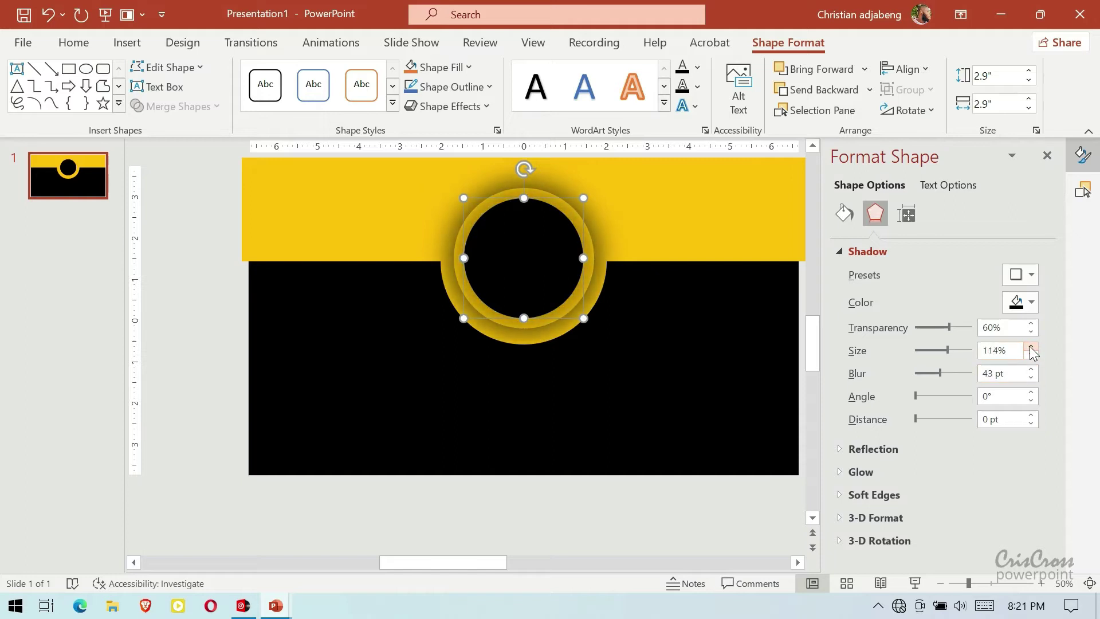
- Type THE TOPIC on two lines in the black circle, in bold Impact
left_click(695, 503)
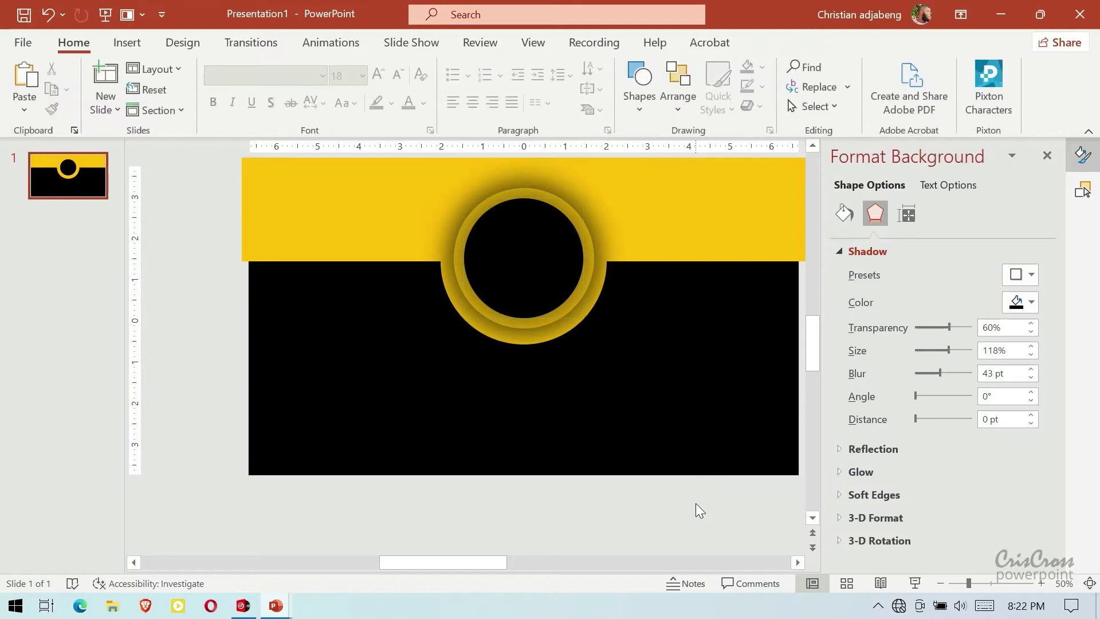
left_click(520, 267)
left_click(520, 266)
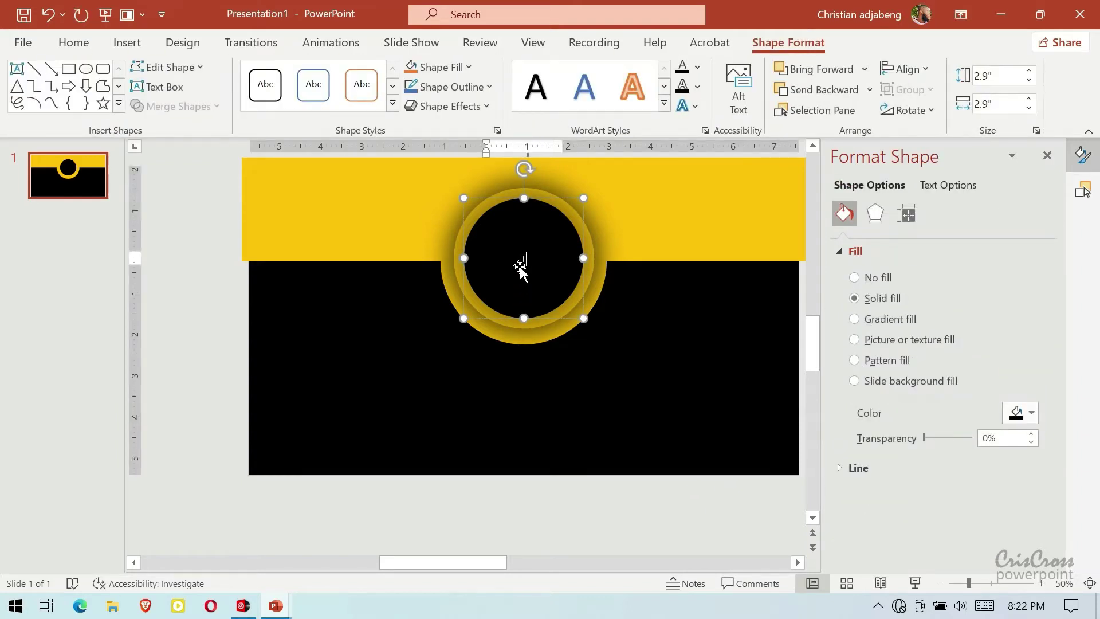
key("Return")
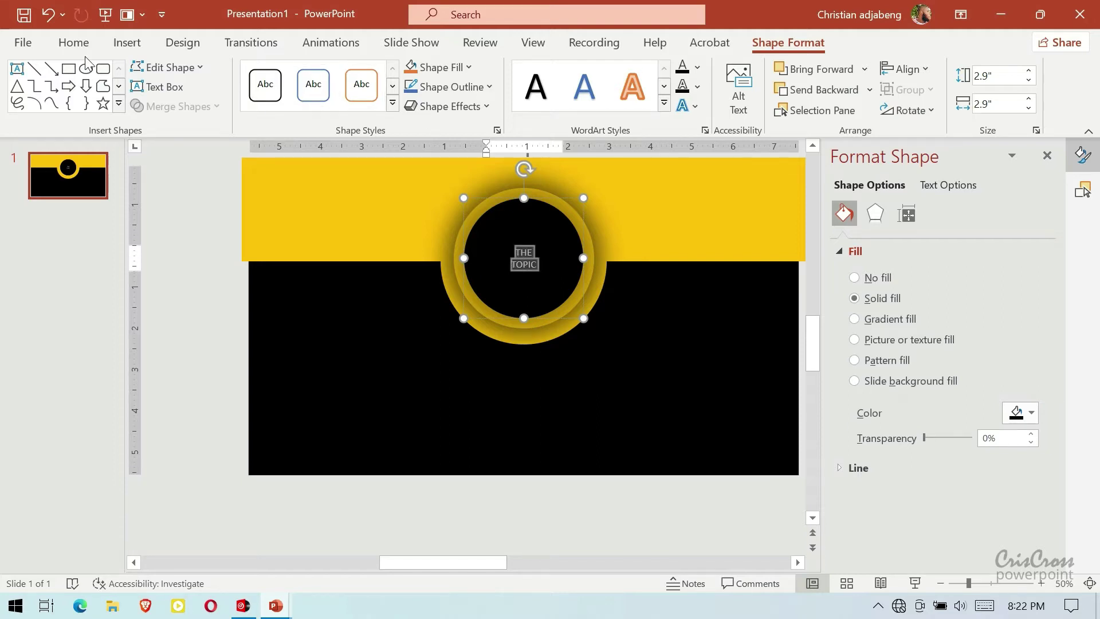
left_click(74, 43)
left_click(213, 103)
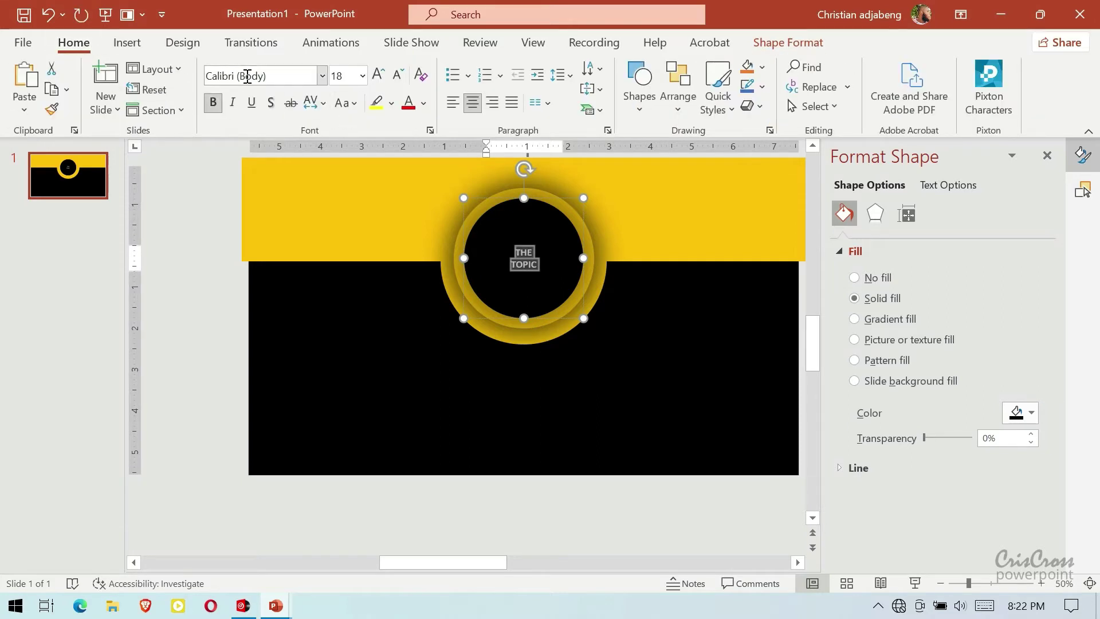
left_click(250, 79)
type("Impact")
key("Return")
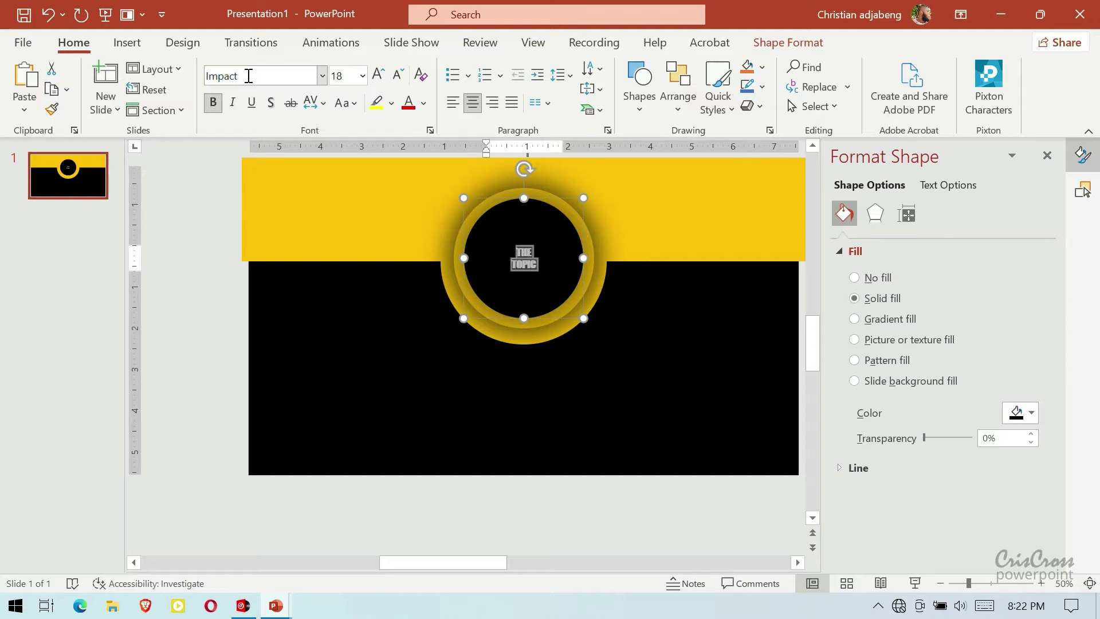
- Set the THE TOPIC text size to 40 pt
left_click(378, 75)
left_click(378, 75)
left_click(378, 75)
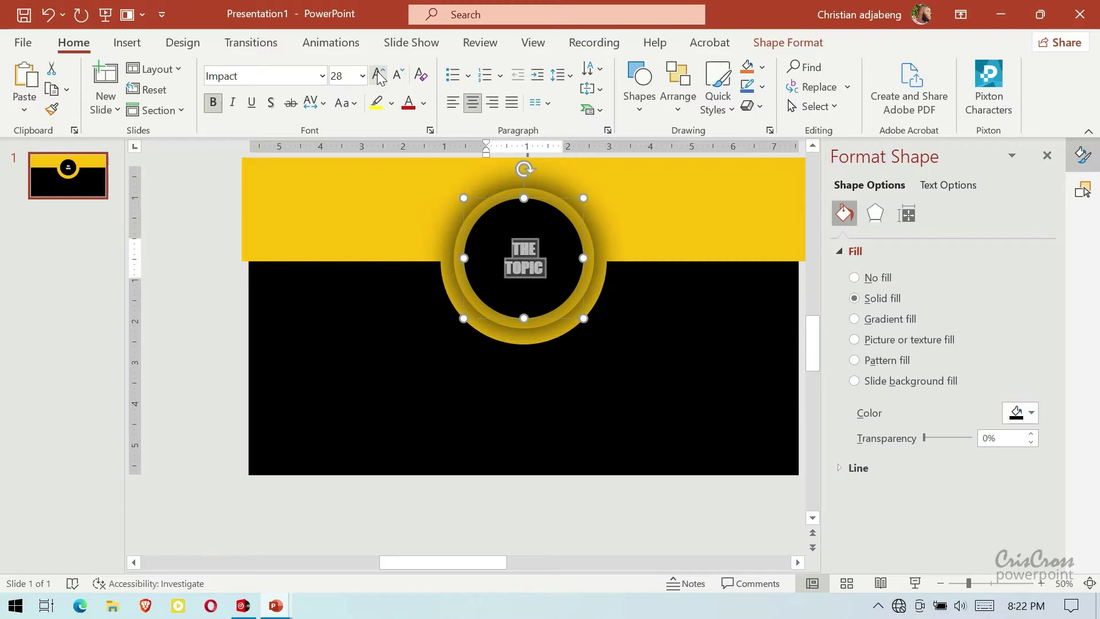
left_click(378, 75)
left_click(378, 75)
left_click(397, 75)
left_click(397, 75)
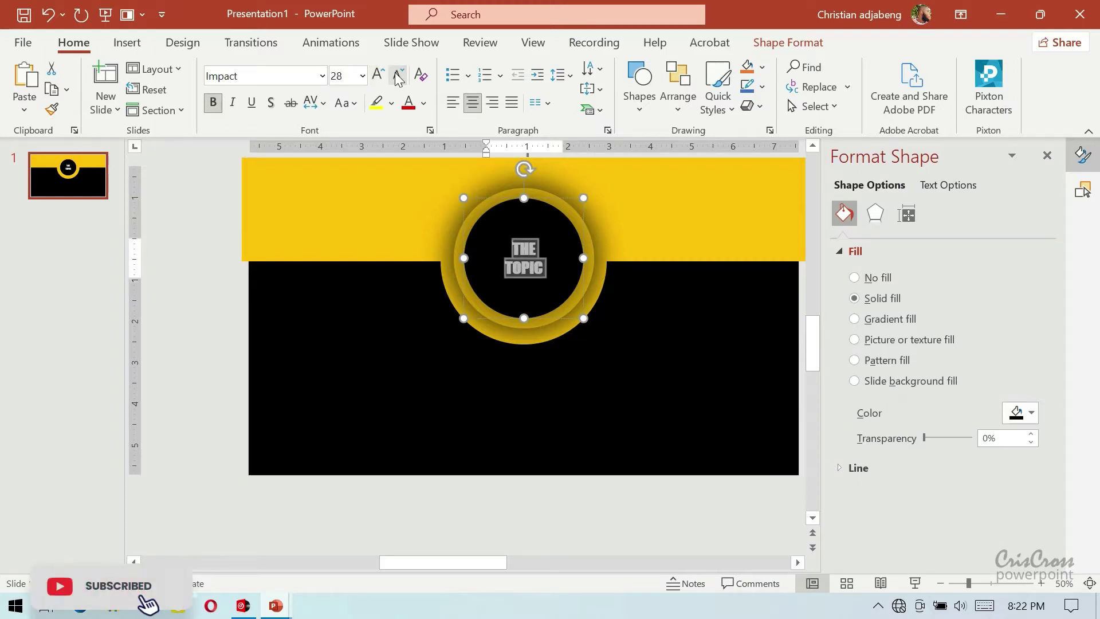
left_click(397, 75)
left_click(378, 75)
left_click(378, 75)
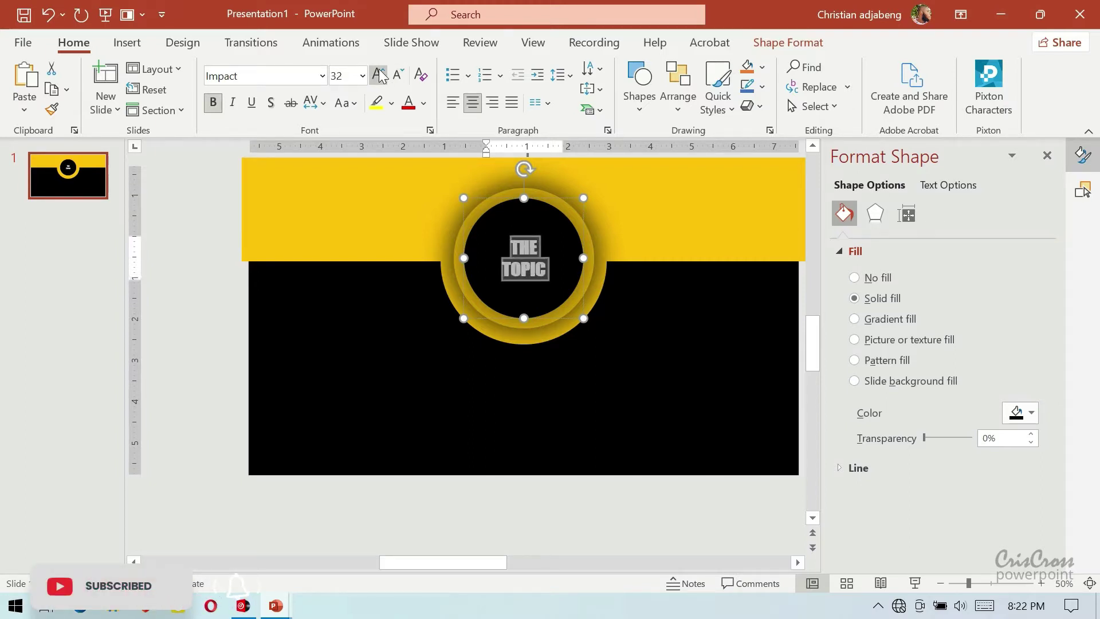
left_click(378, 75)
left_click(378, 75)
left_click(660, 459)
left_click(575, 316)
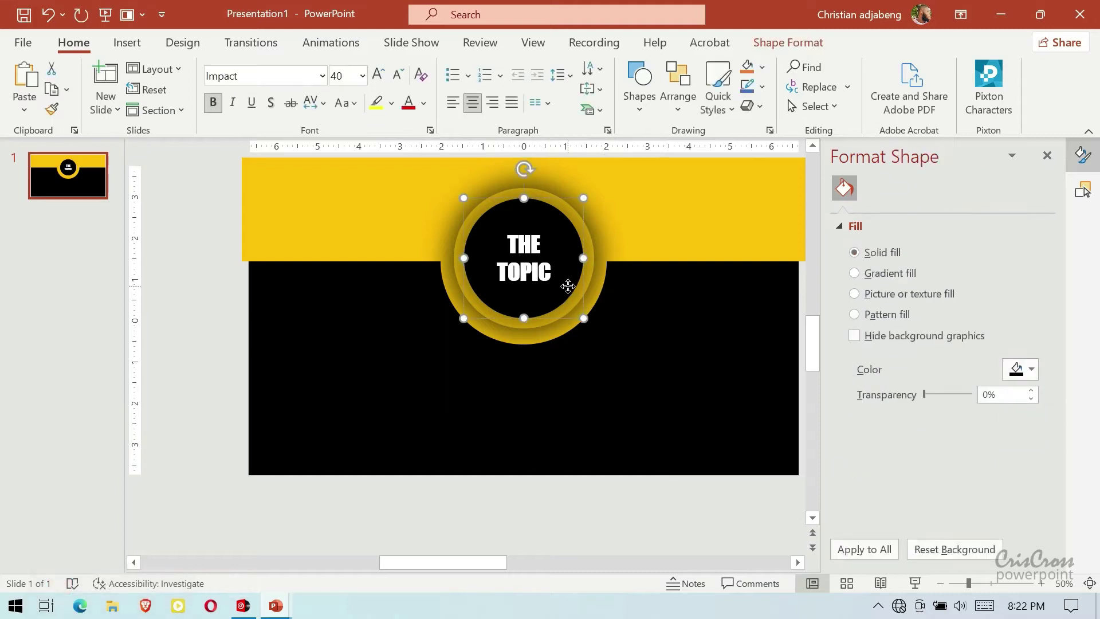
- Tighten the centre circle's shadow to about 105% size with a 15 pt blur
left_click(875, 214)
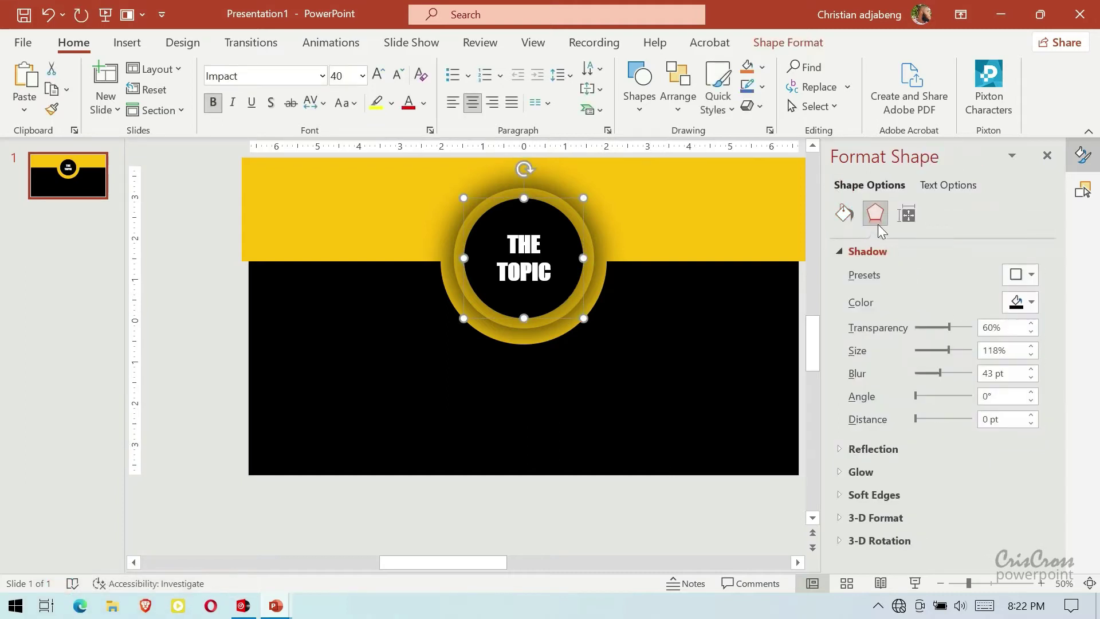
left_click(1031, 378)
left_click(1031, 378)
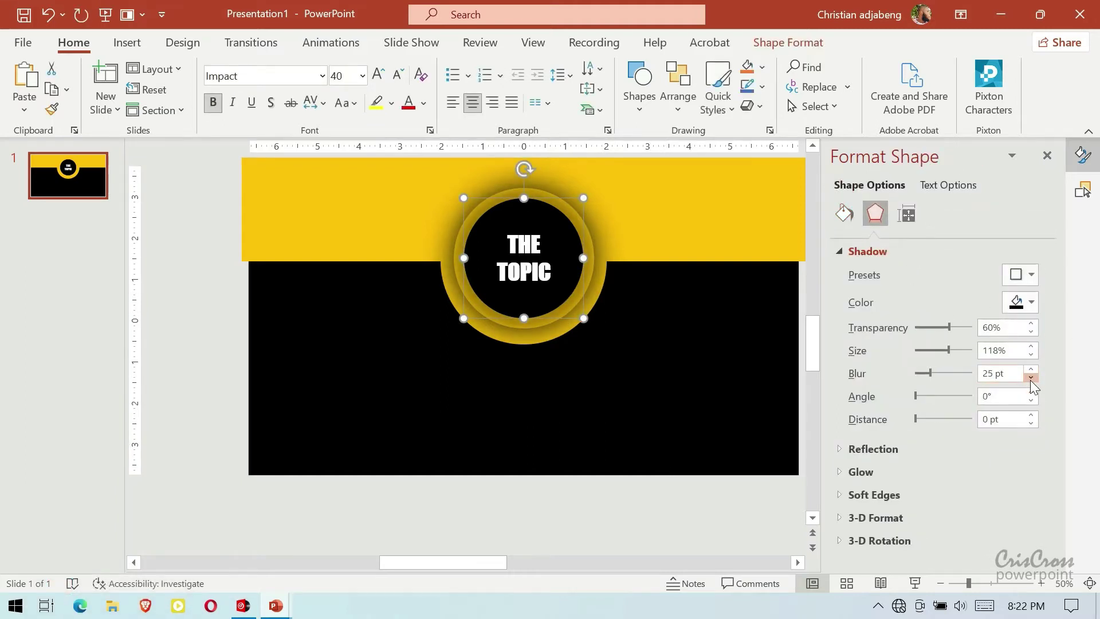
left_click(1030, 377)
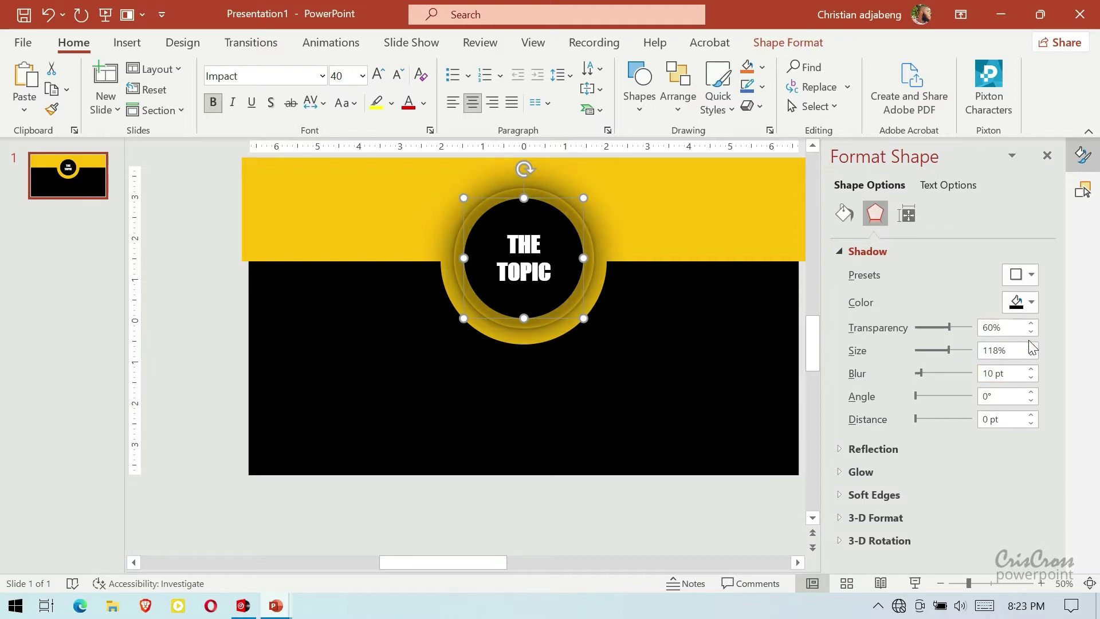
left_click(1030, 355)
left_click(1030, 355)
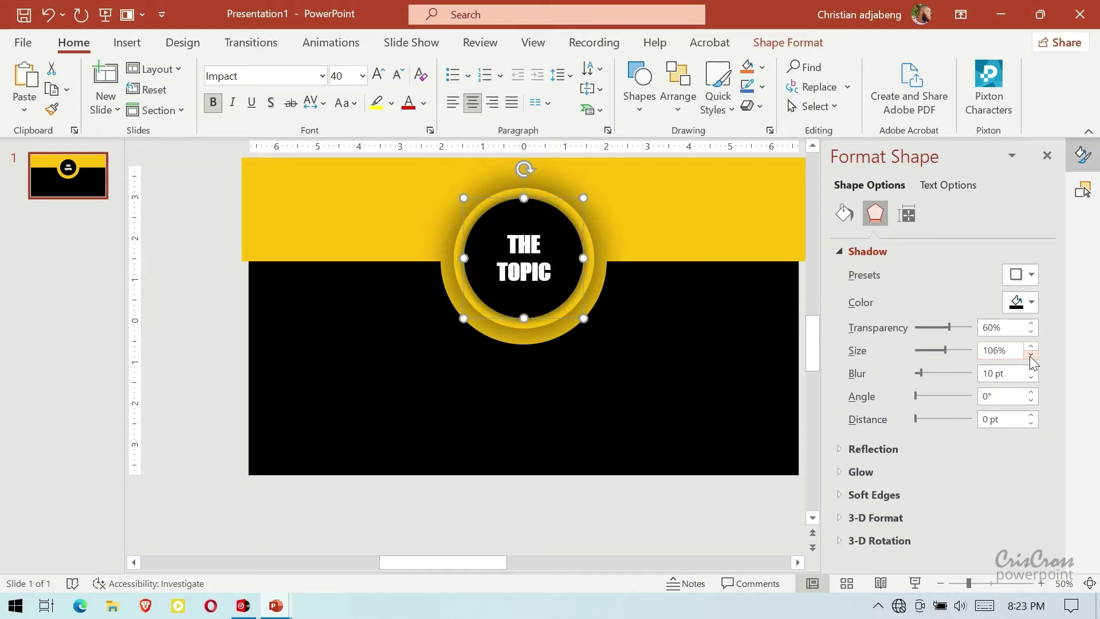
left_click(1030, 370)
left_click(630, 504)
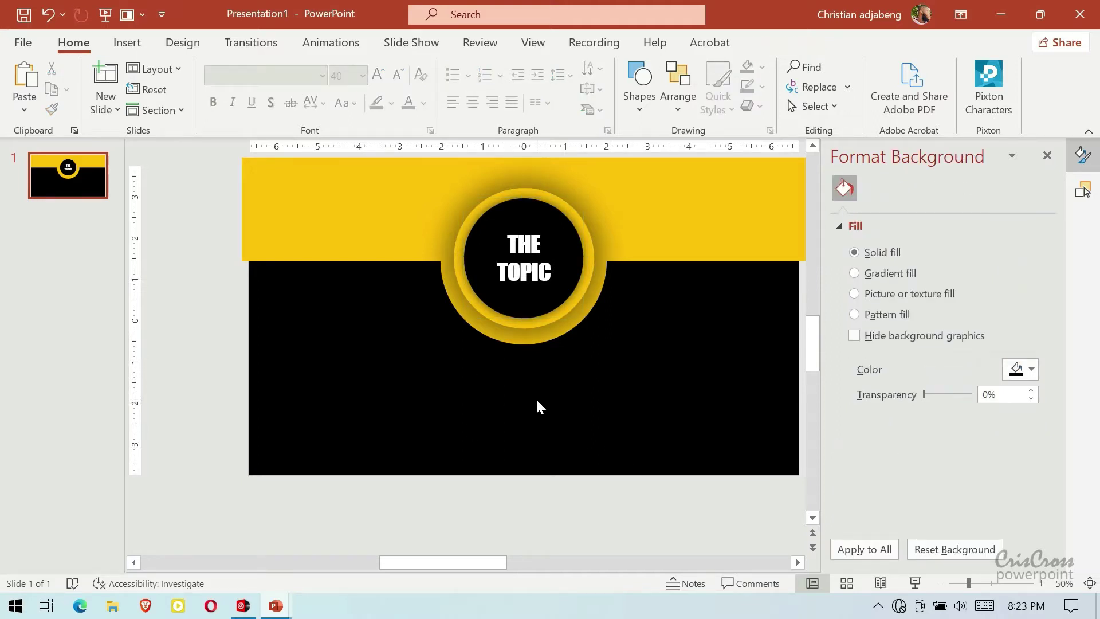
- Preview the slide show from the beginning, then exit it
scroll(805, 541, "right", 2)
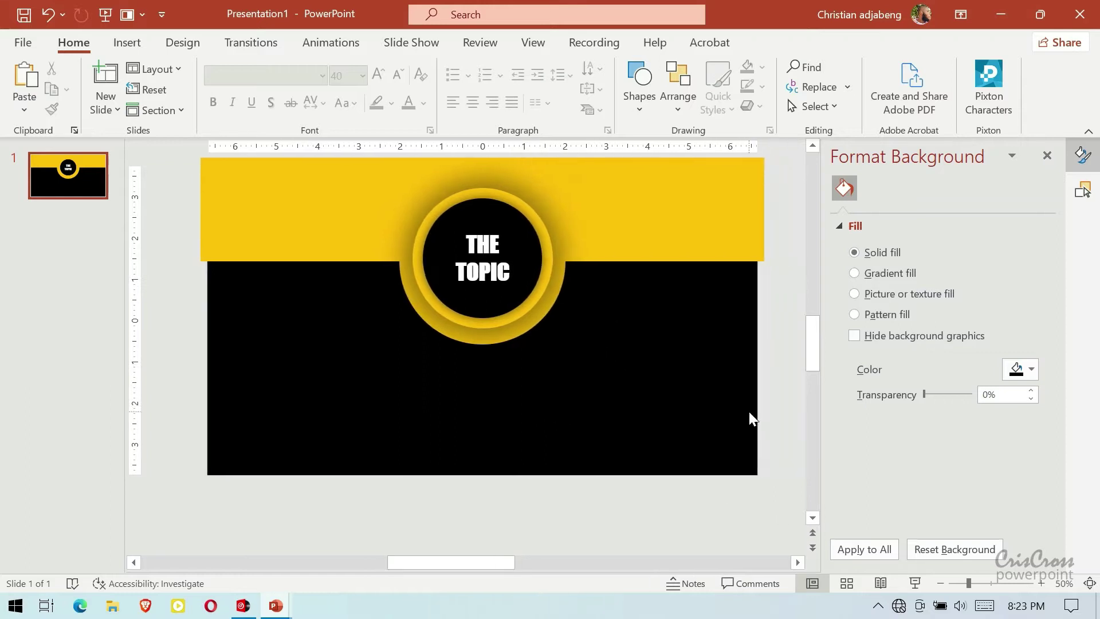
left_click(105, 15)
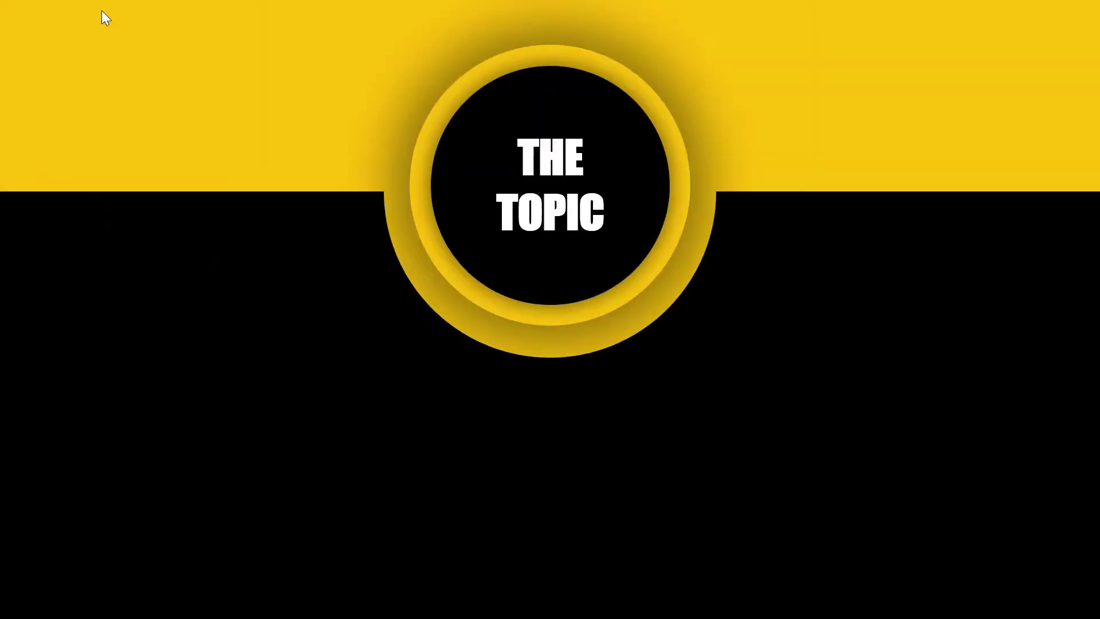
key("Escape")
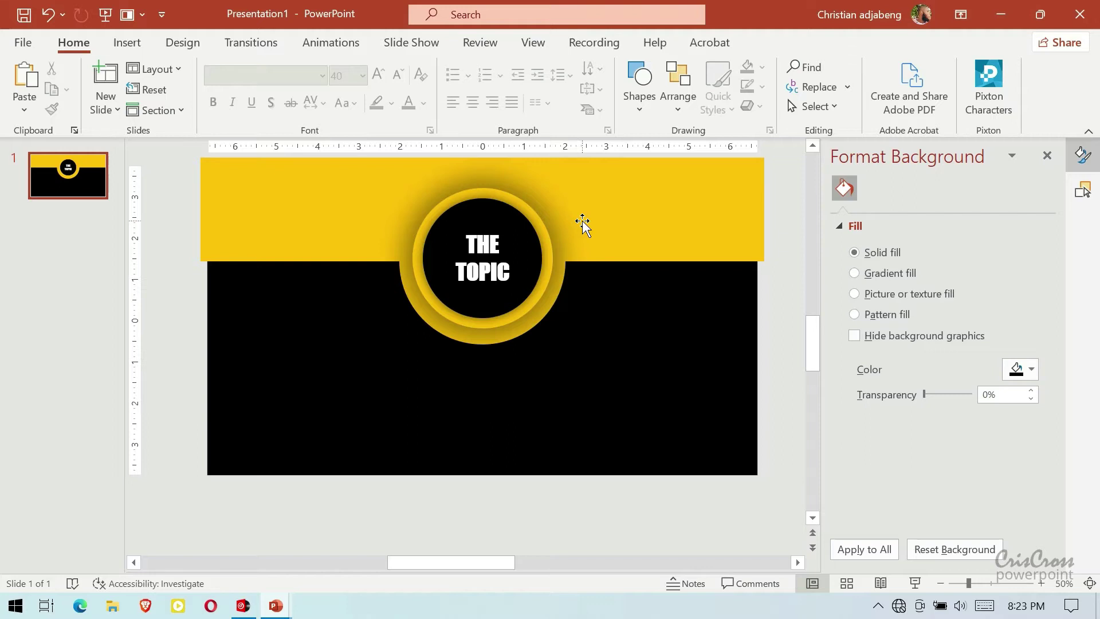
- Nudge the black centre circle slightly lower within the yellow ring and show the Insert tab
left_click(489, 327)
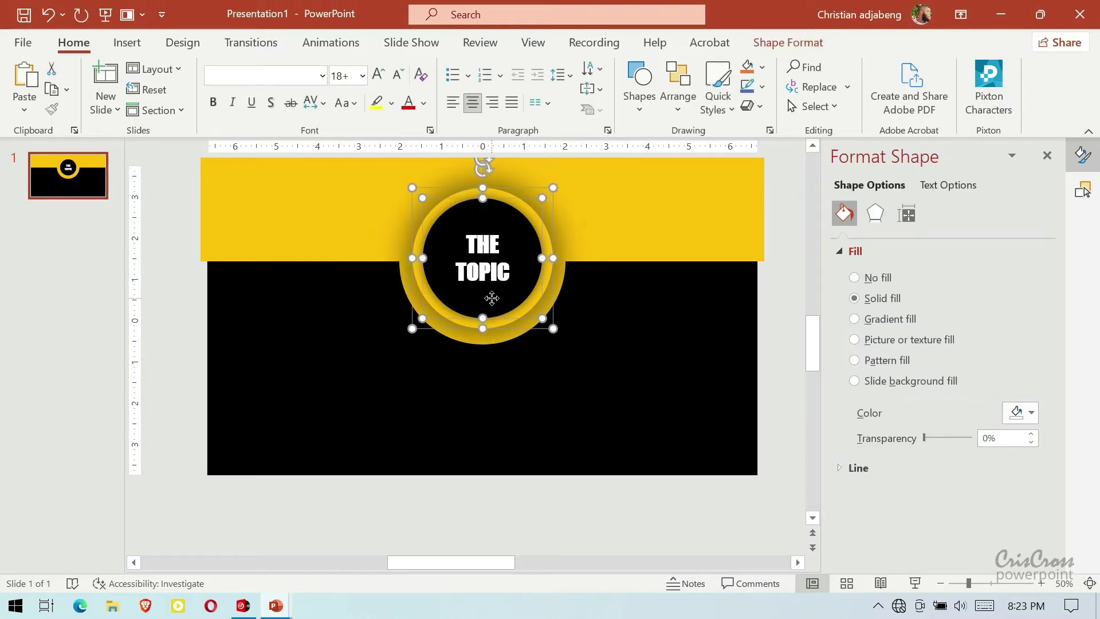
left_click_drag(491, 298, 492, 301)
left_click(649, 256)
left_click(769, 393)
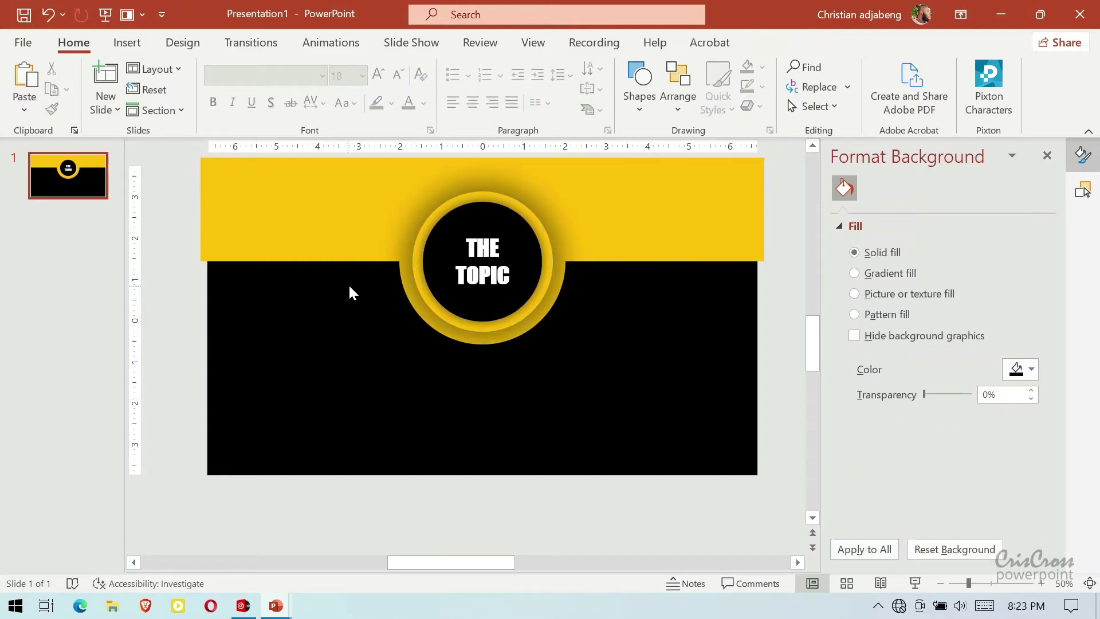
left_click(127, 43)
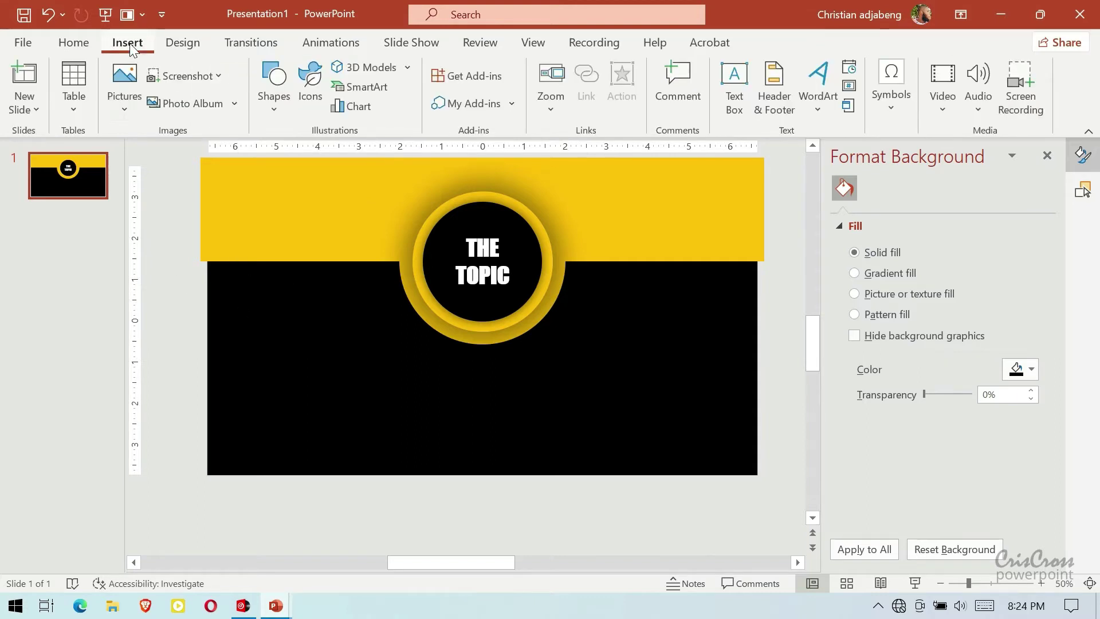
- Draw an oval circle beside the slide with no outline and 51% fill transparency
left_click(271, 105)
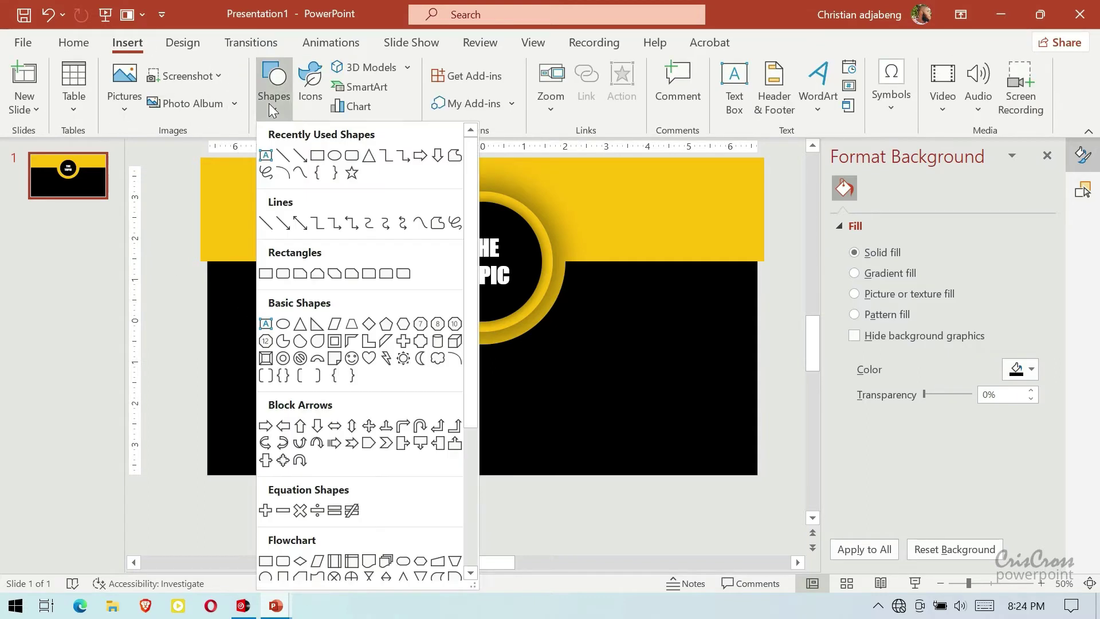
left_click(322, 154)
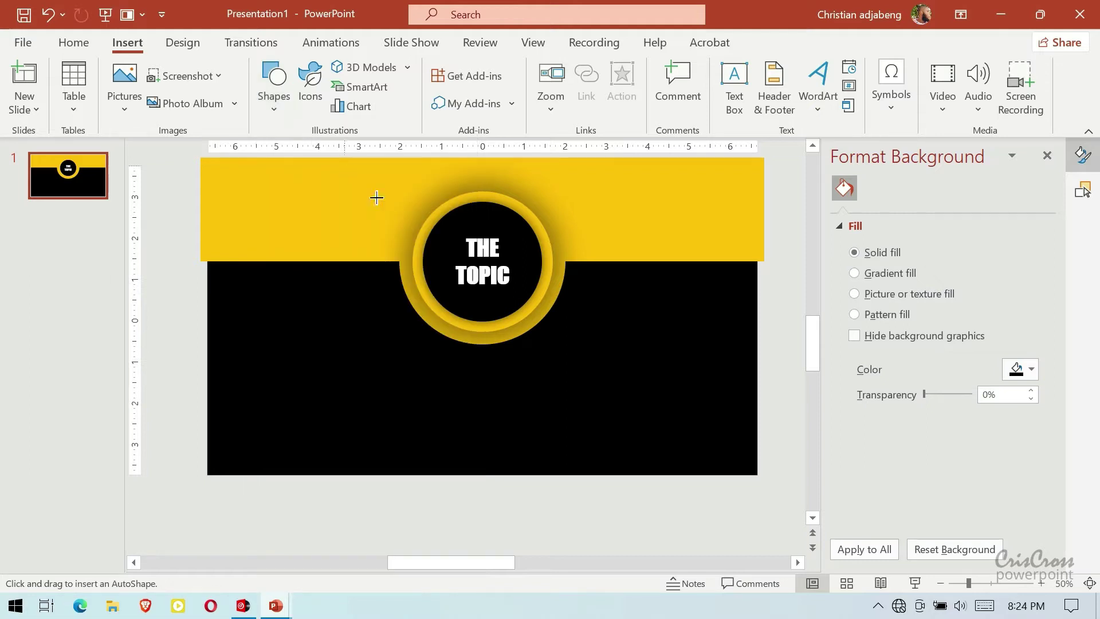
left_click(939, 582)
left_click(939, 583)
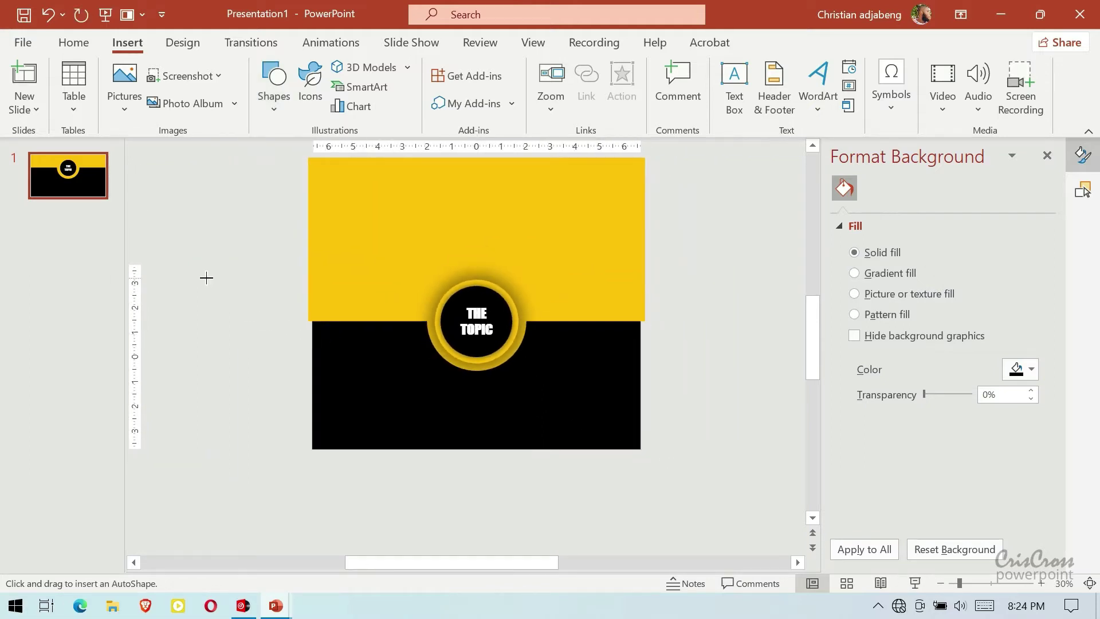
left_click_drag(190, 251, 370, 520)
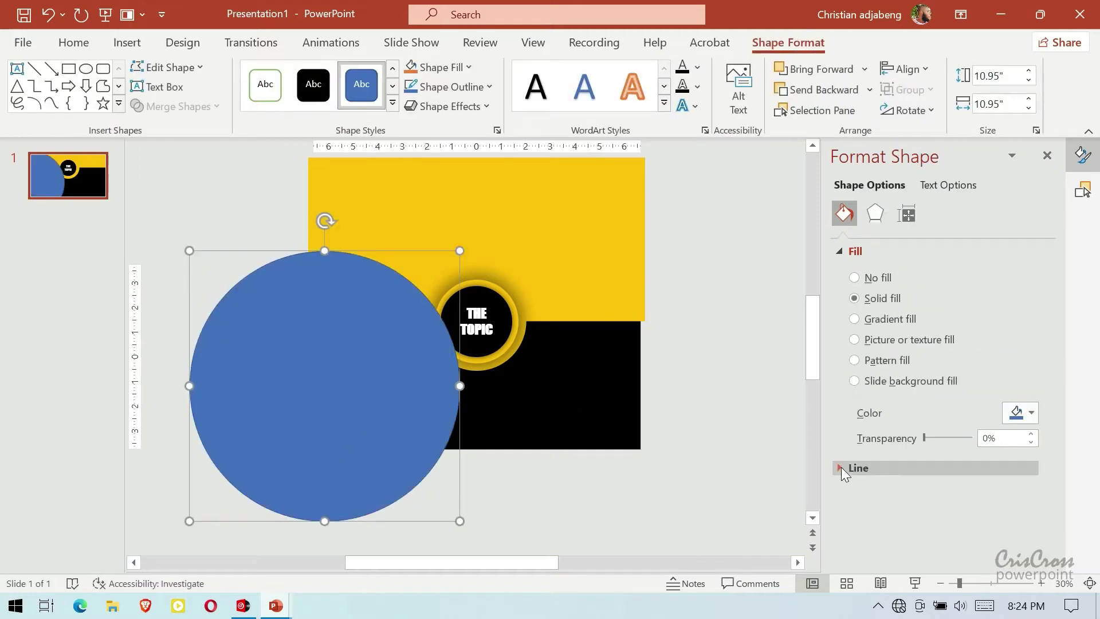
left_click(840, 466)
left_click(853, 496)
left_click_drag(924, 438, 949, 437)
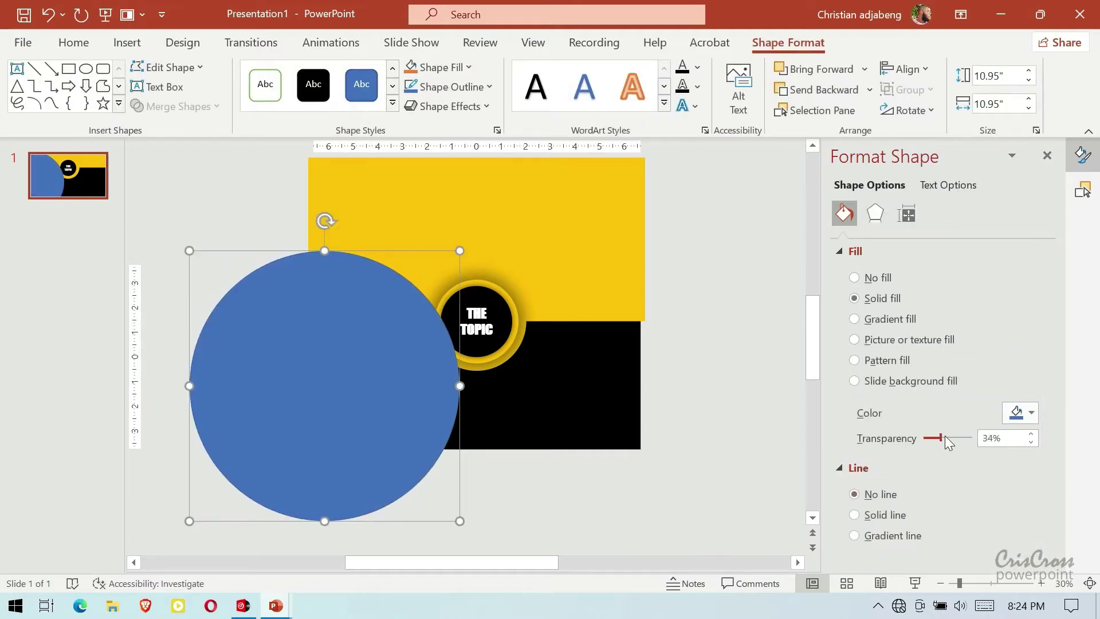
- Centre the blue circle on the slide and enlarge it to 13.57 inches
left_click_drag(296, 420, 451, 346)
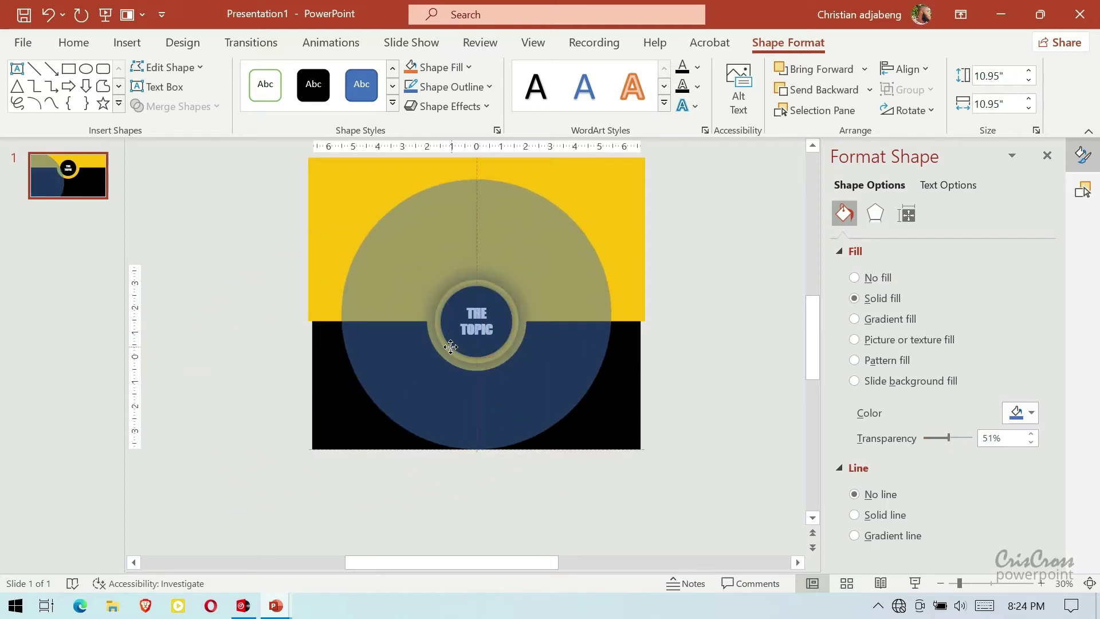
left_click_drag(451, 346, 448, 347)
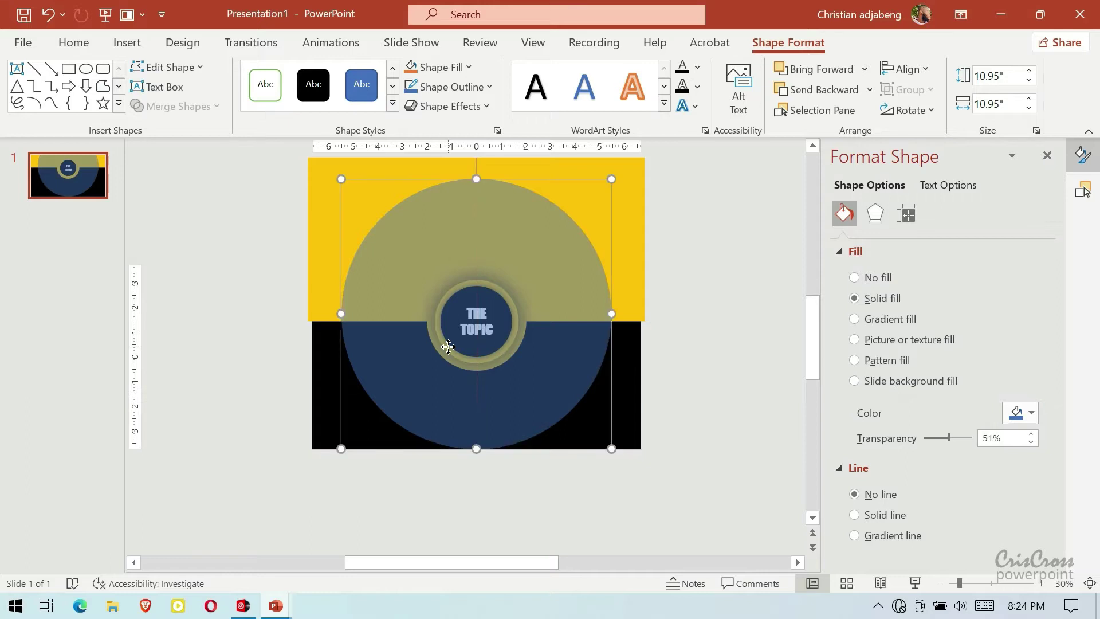
left_click_drag(611, 448, 643, 510)
left_click_drag(525, 385, 495, 354)
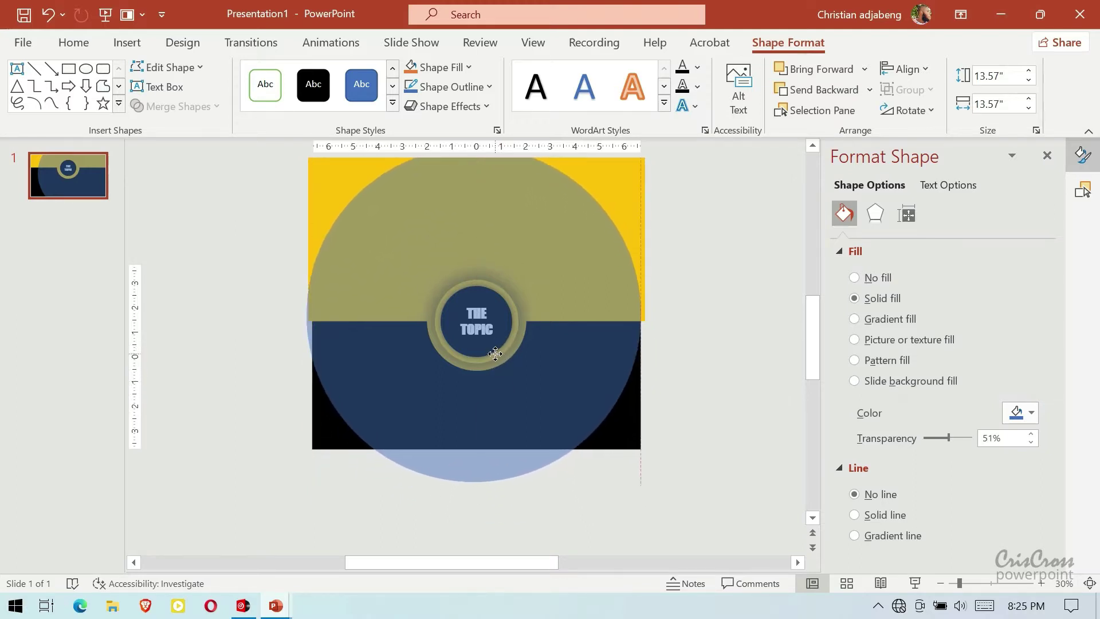
left_click_drag(495, 354, 497, 353)
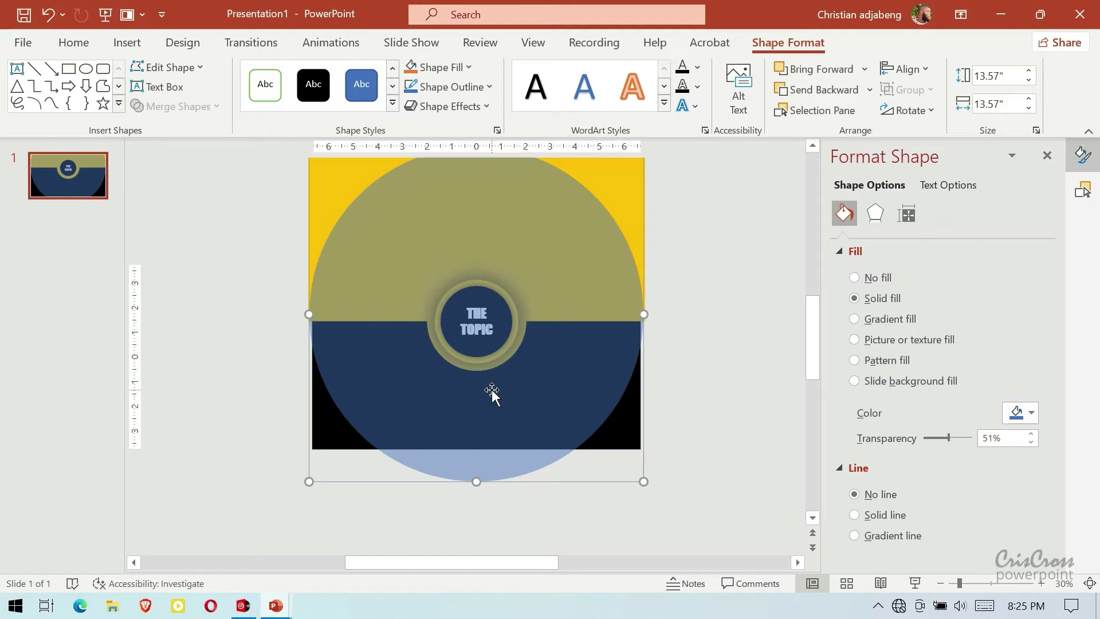
- Duplicate the big circle and shrink the copy to a small circle left of the slide
left_click_drag(492, 390, 331, 477)
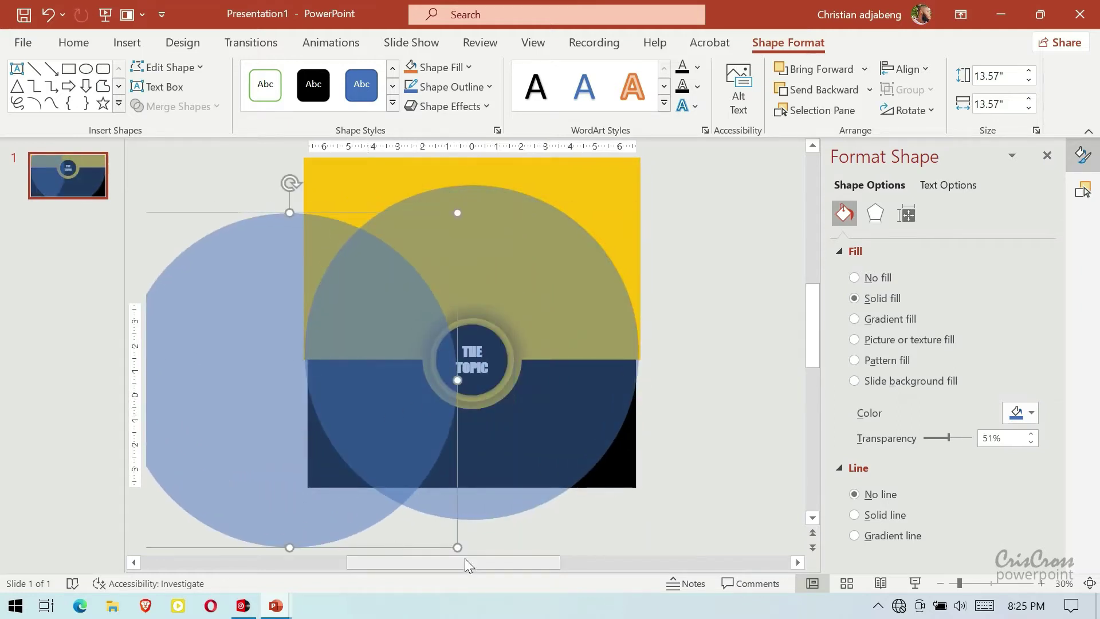
mouse_move(457, 547)
left_mouse_down()
mouse_move(196, 275)
mouse_move(254, 360)
left_mouse_up()
left_click_drag(290, 398, 247, 351)
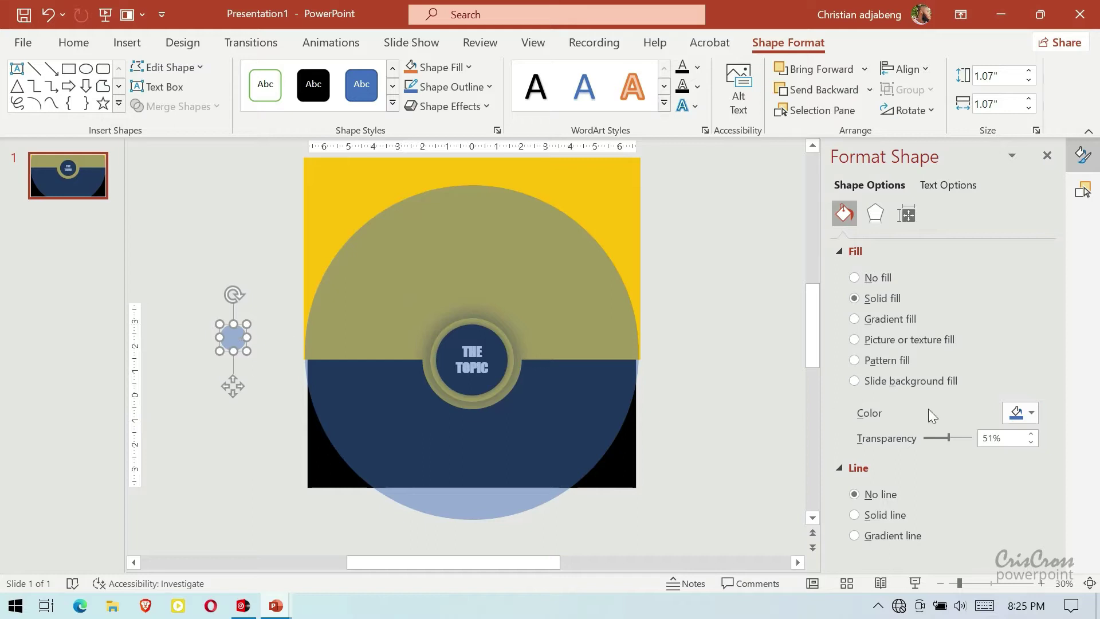
- Give the small circle an opaque two-stop linear gradient fill at 135°
left_click(1030, 413)
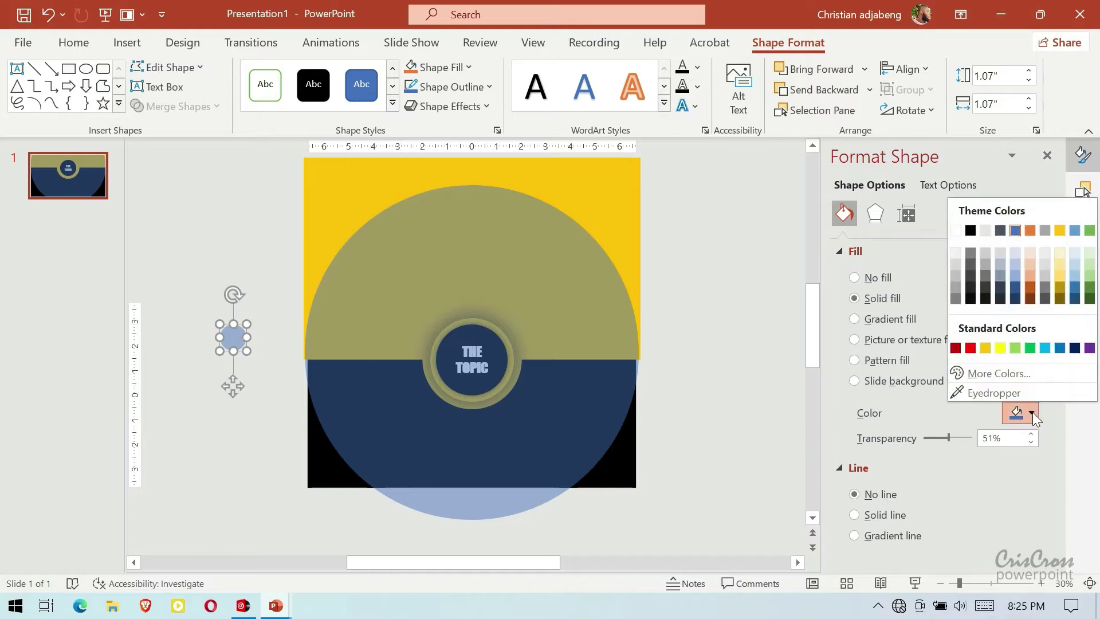
left_click(970, 288)
left_click_drag(948, 438, 895, 445)
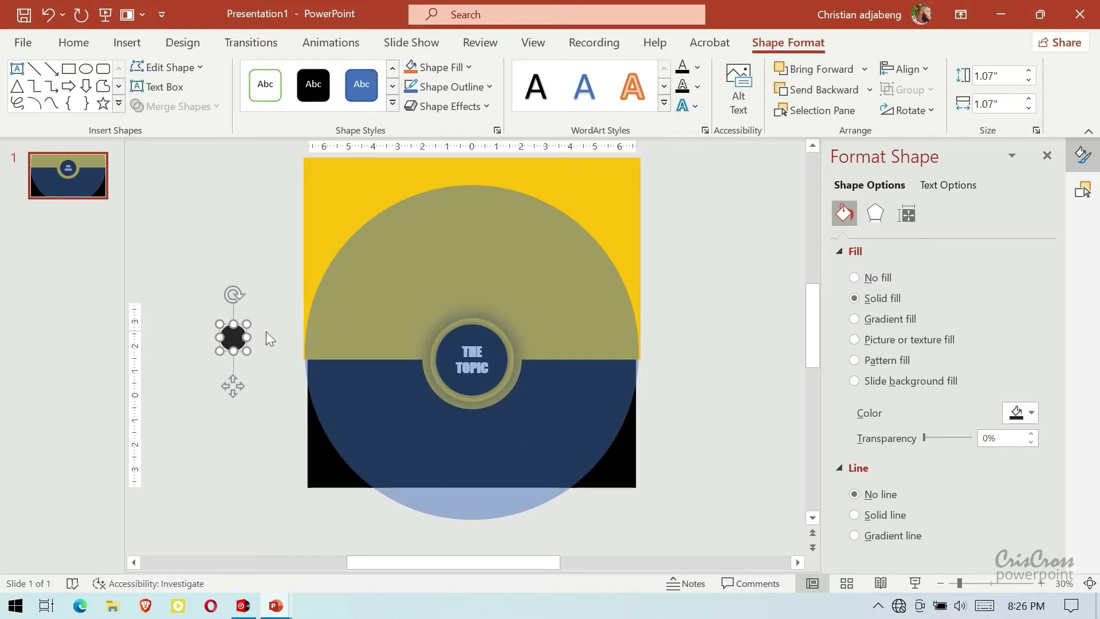
left_click(854, 318)
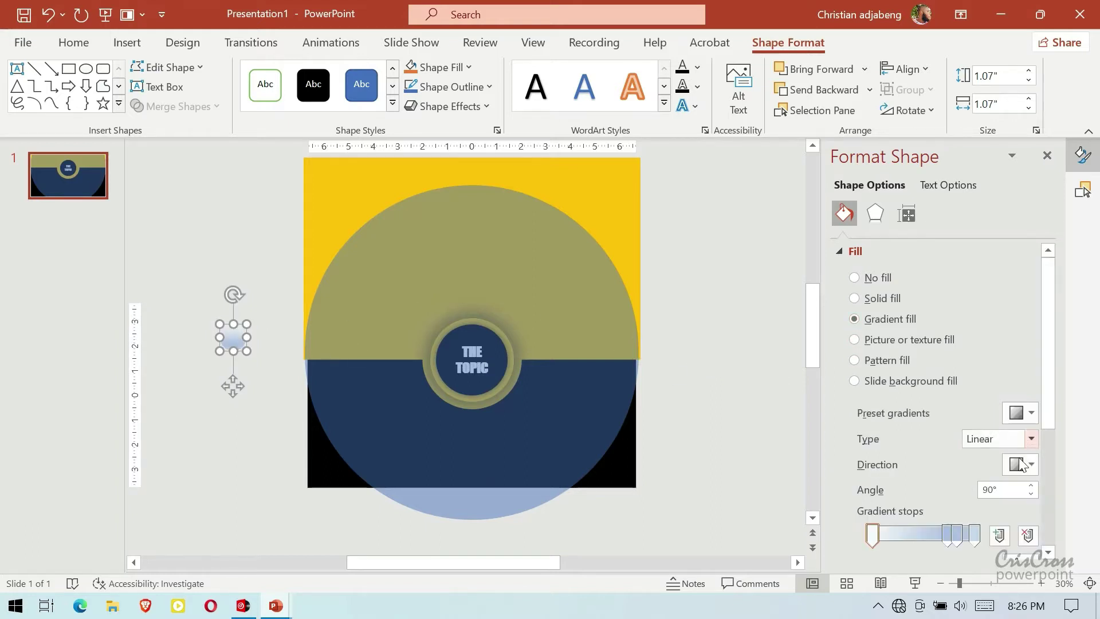
left_click(1027, 535)
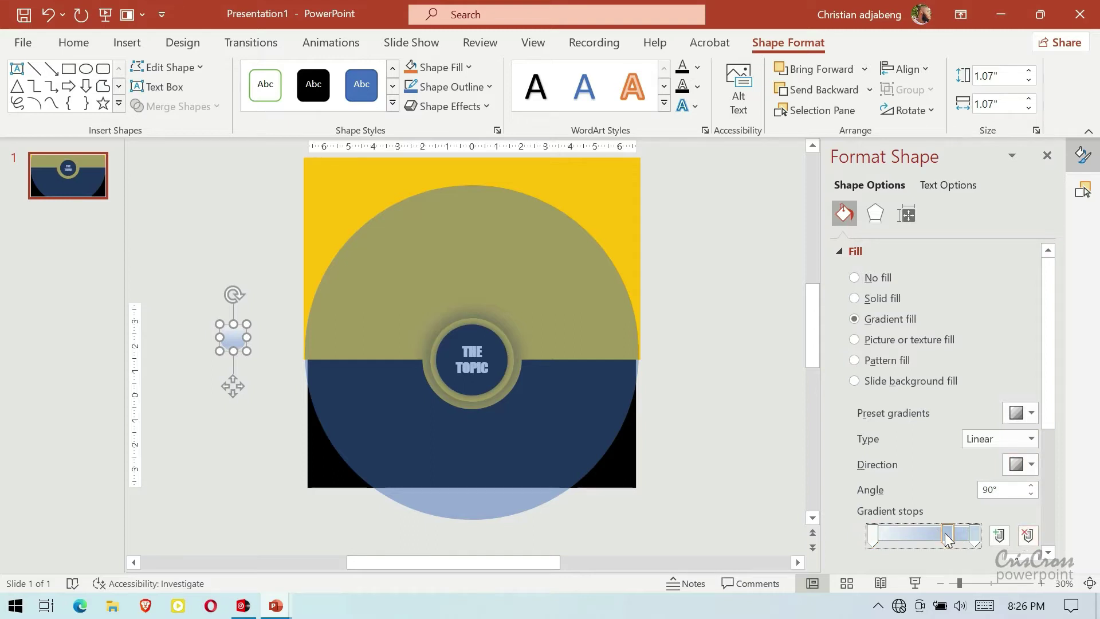
left_click(1028, 539)
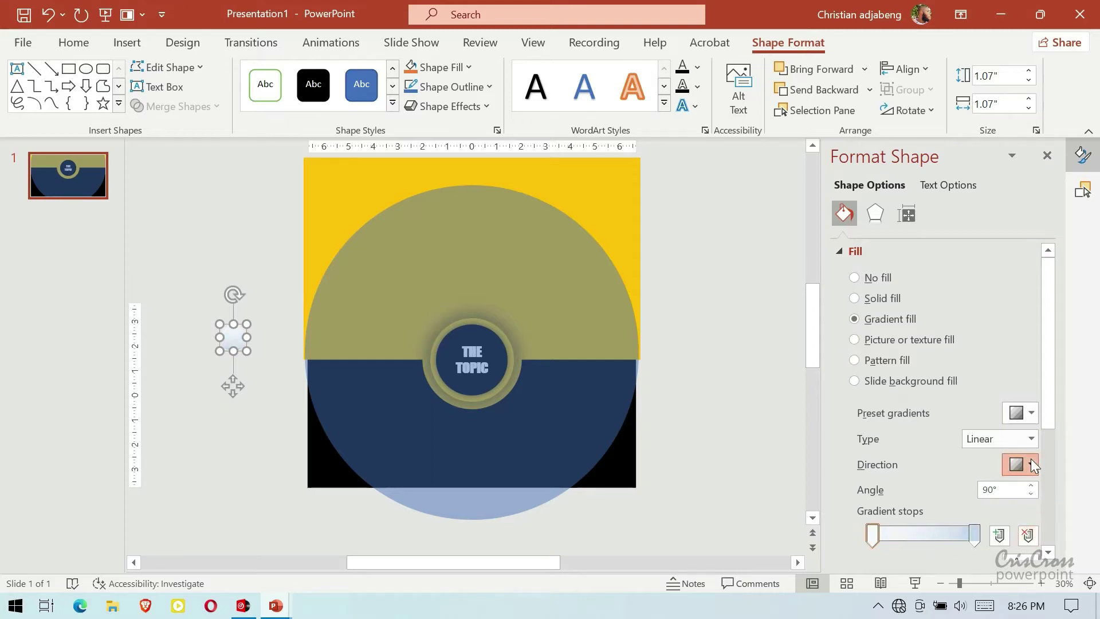
left_click(1031, 464)
left_click(956, 510)
- Colour the gradient stops grey and black, with the black stop at 91%
left_click(974, 534)
scroll(974, 533, "down", 1)
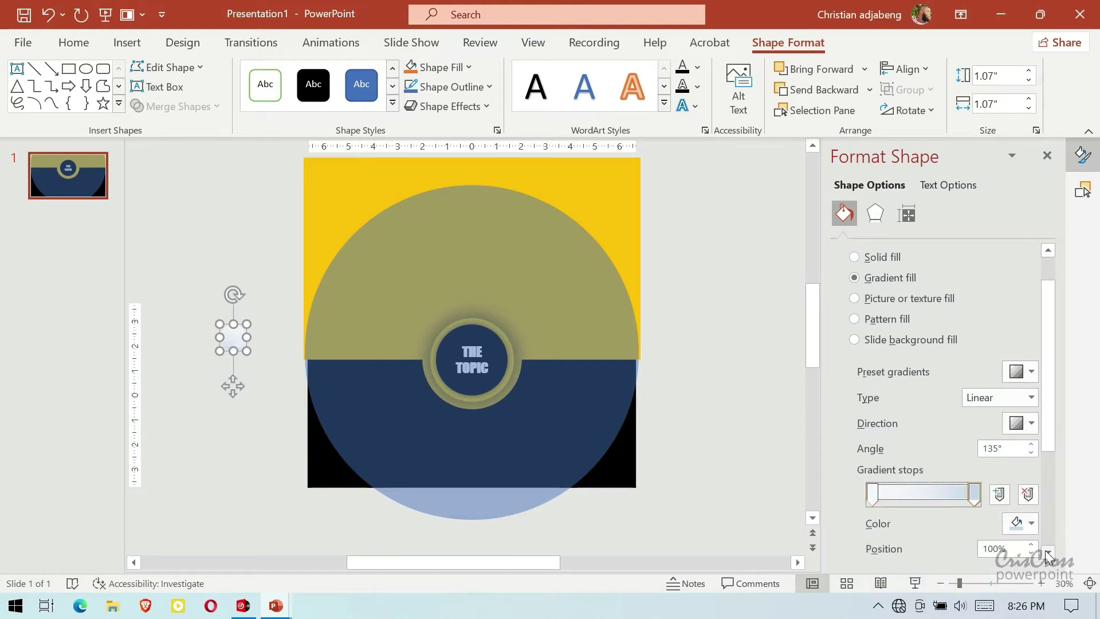
left_click(1031, 523)
left_click(970, 341)
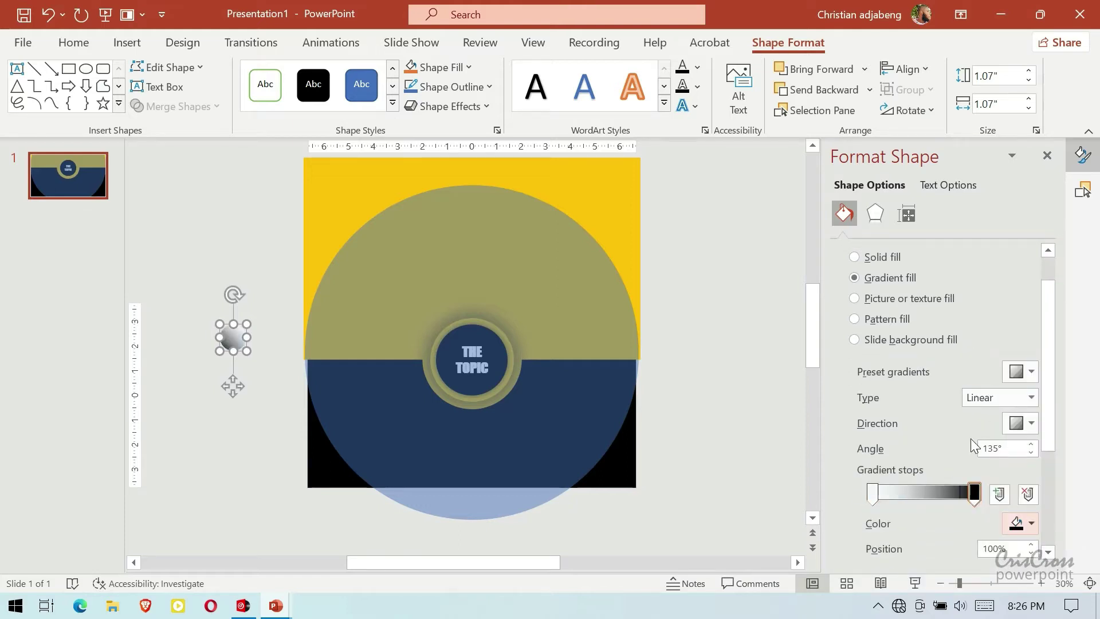
left_click(872, 493)
left_click(1031, 523)
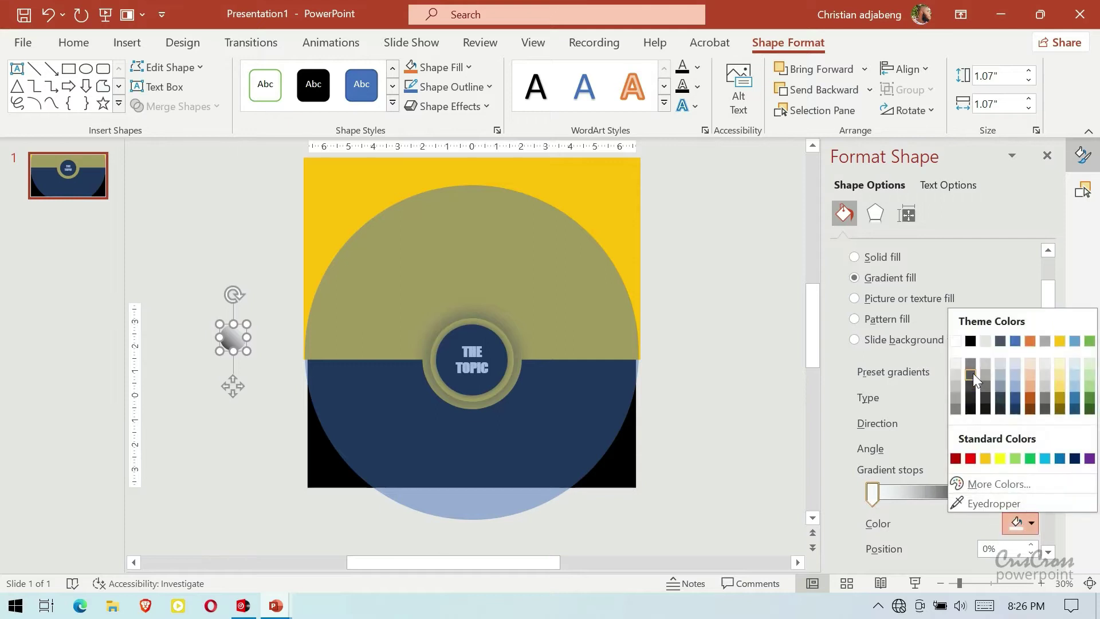
left_click(970, 376)
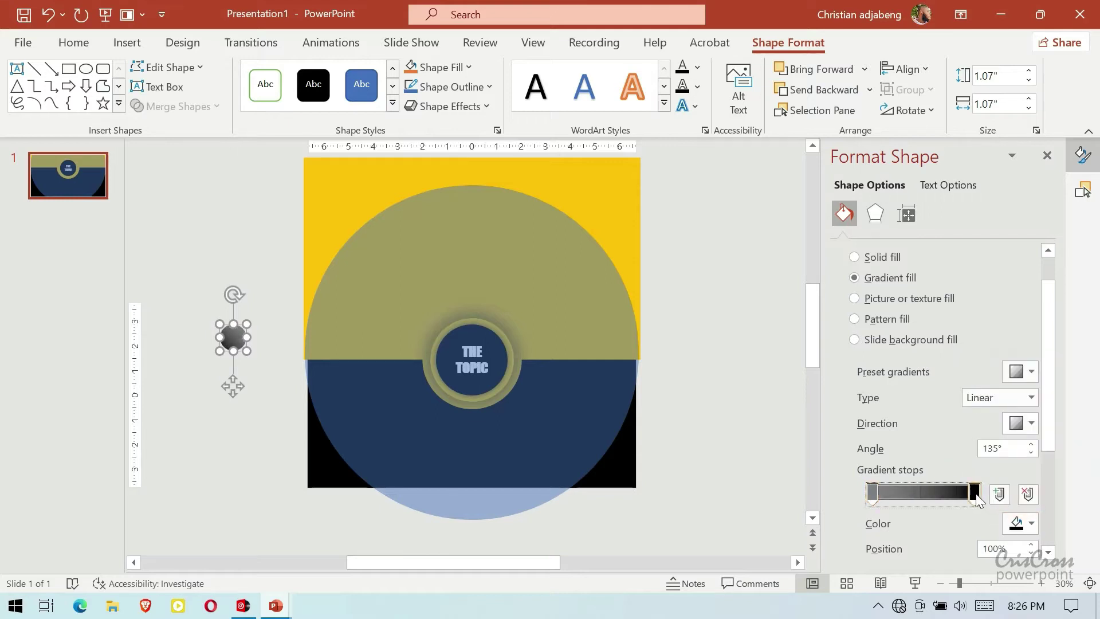
left_click_drag(974, 493, 966, 496)
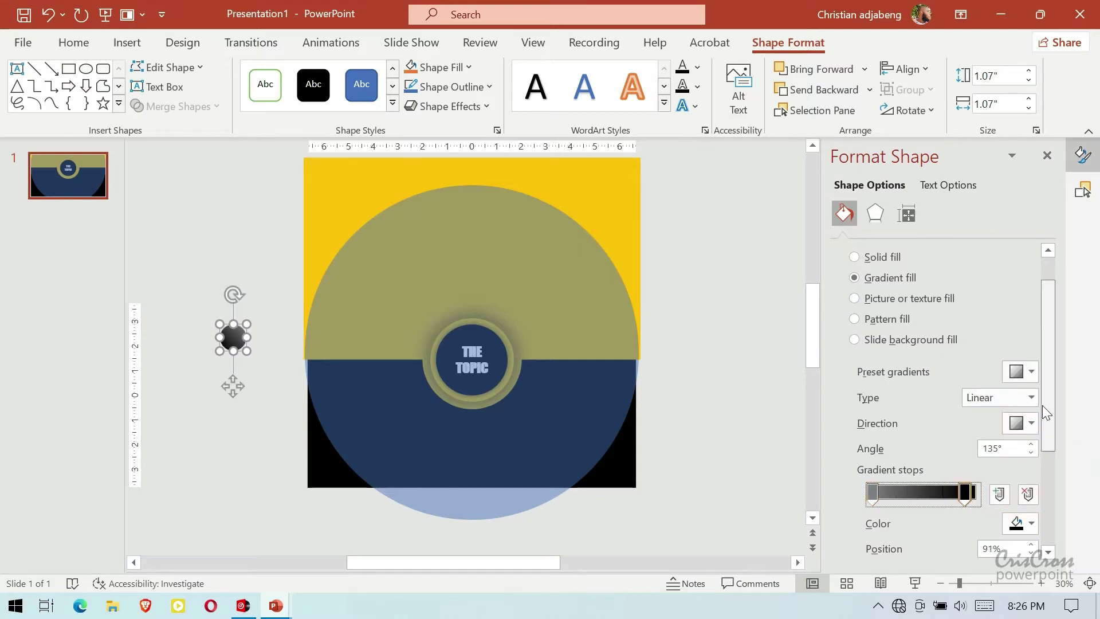
- Add a solid dark grey outline to the small circle
scroll(936, 490, "down", 2)
scroll(937, 528, "down", 2)
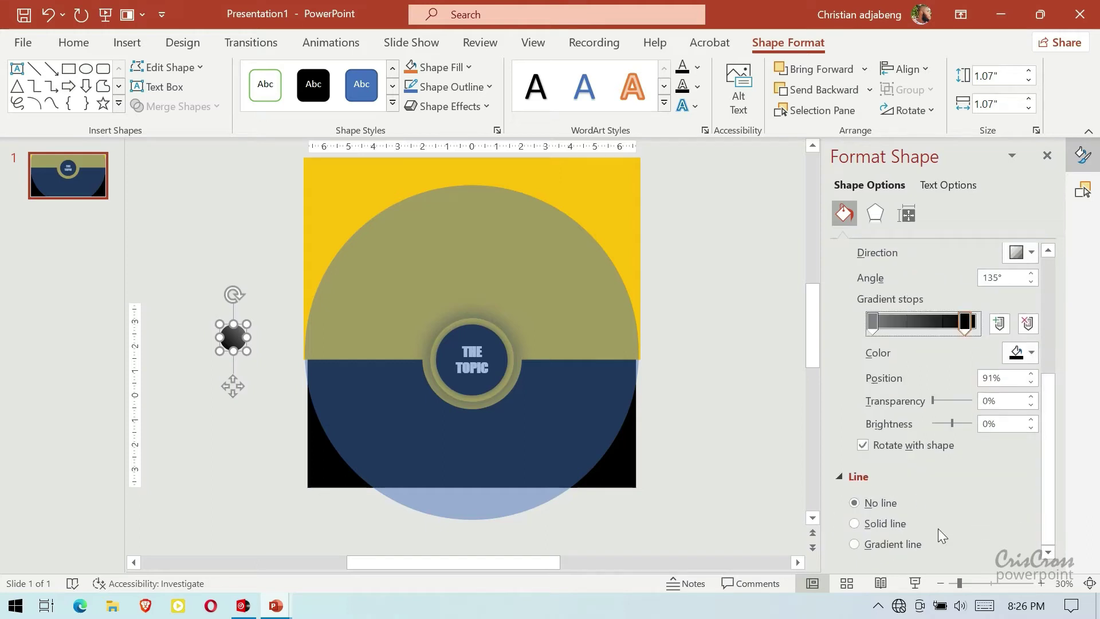
left_click(855, 523)
left_click_drag(1045, 421, 1058, 504)
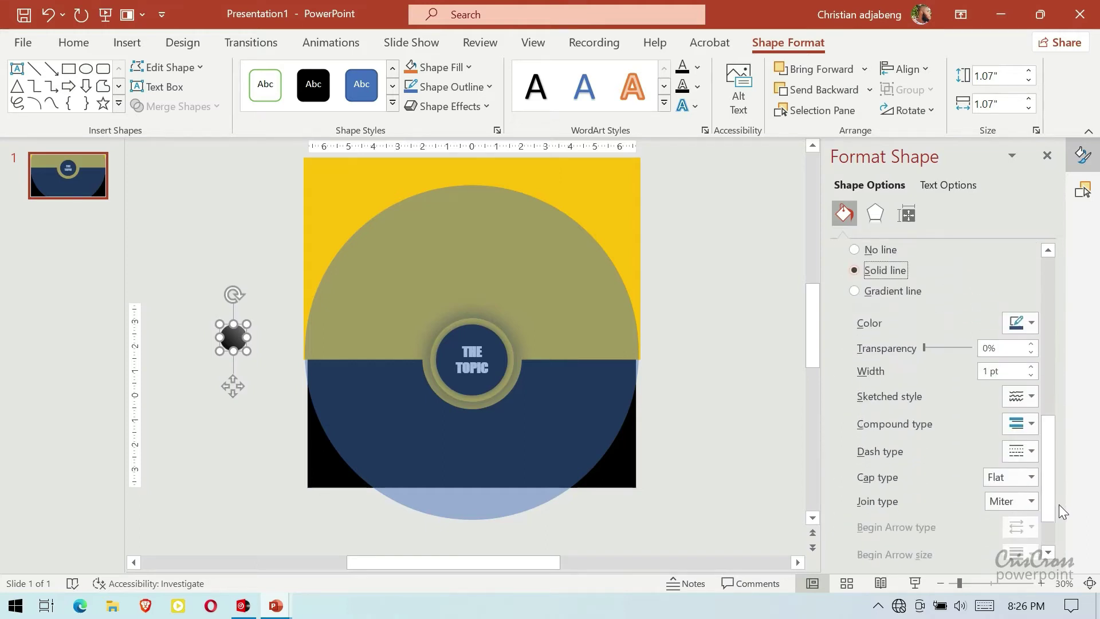
left_click(1030, 324)
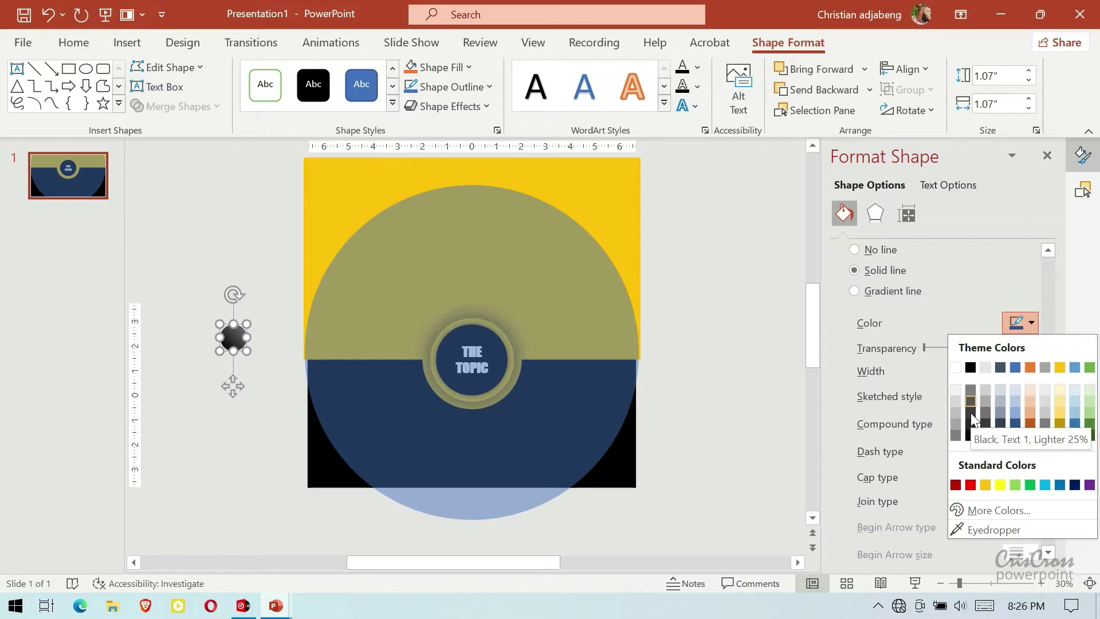
left_click(971, 401)
- Move the small gradient ball to the slide's left edge
left_click(736, 337)
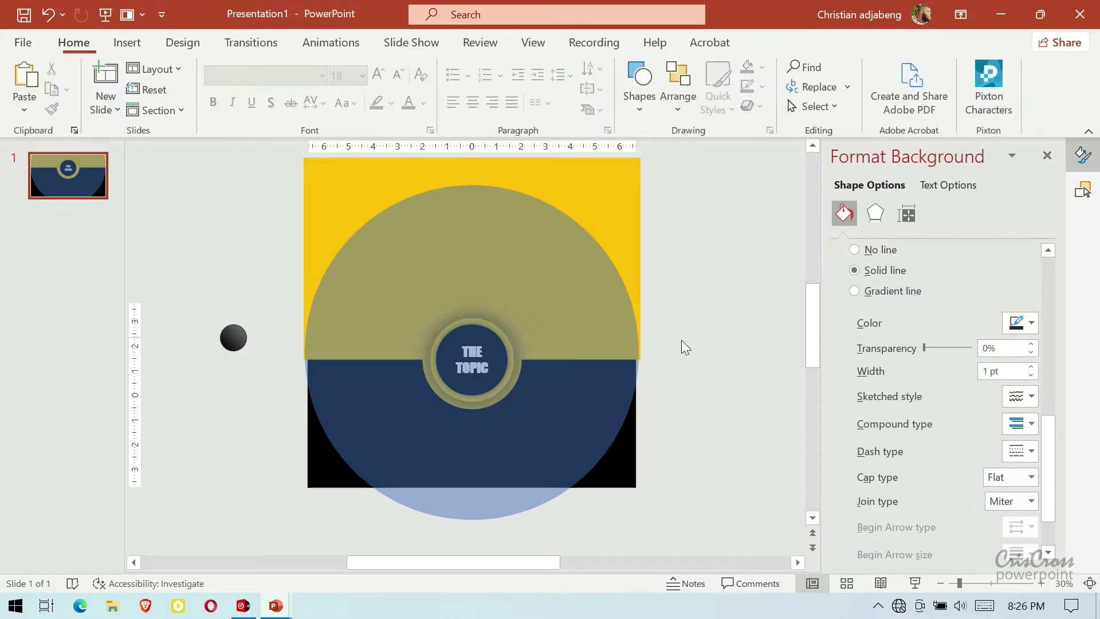
left_click(233, 338)
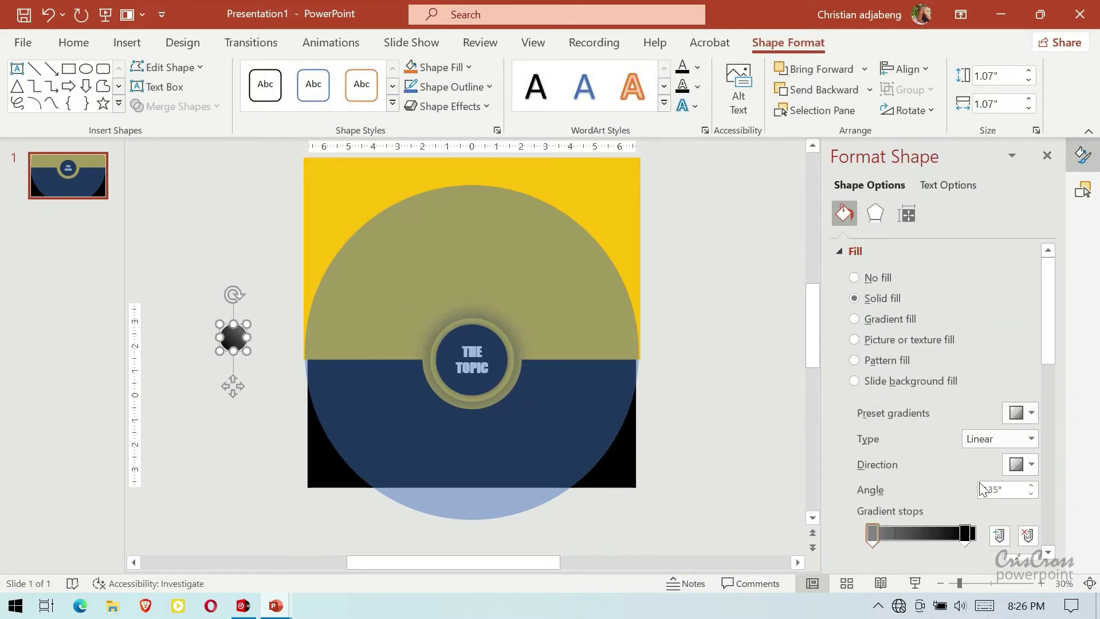
scroll(1046, 389, "down", 3)
scroll(1008, 410, "down", 3)
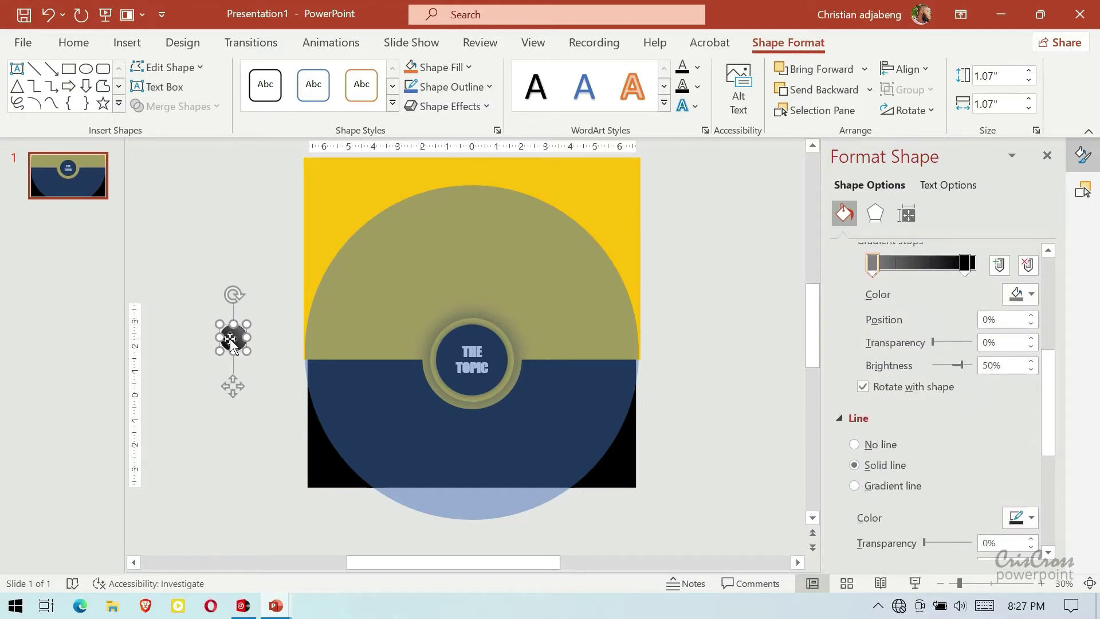
left_click(228, 427)
left_click(250, 338)
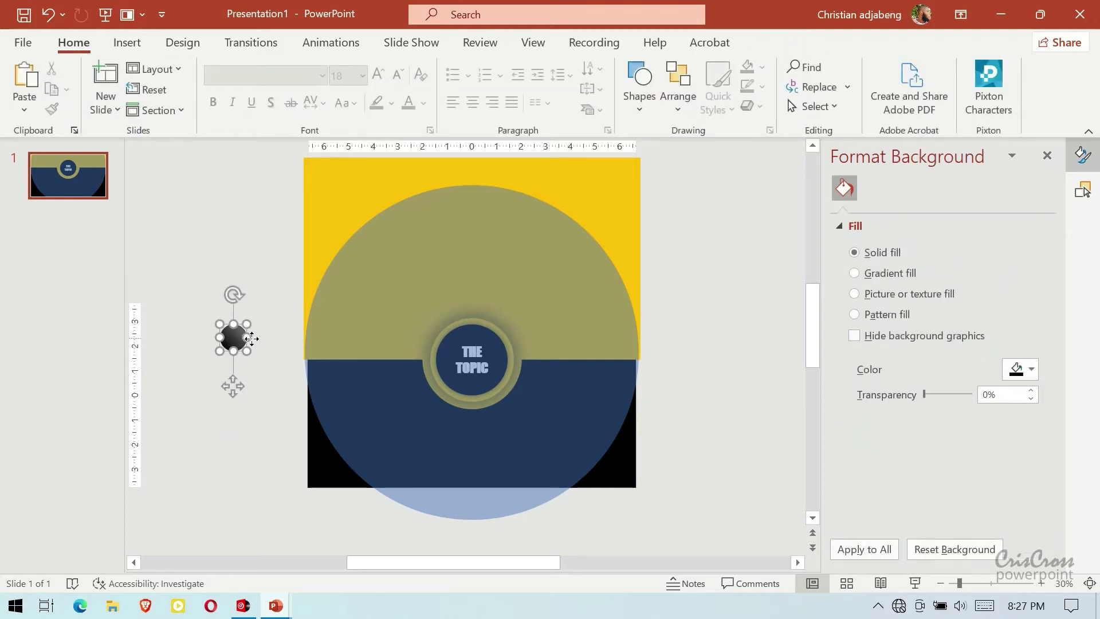
left_click_drag(250, 339, 255, 373)
- Paste a copy of the large translucent circle and park it left of the slide
left_click(538, 280)
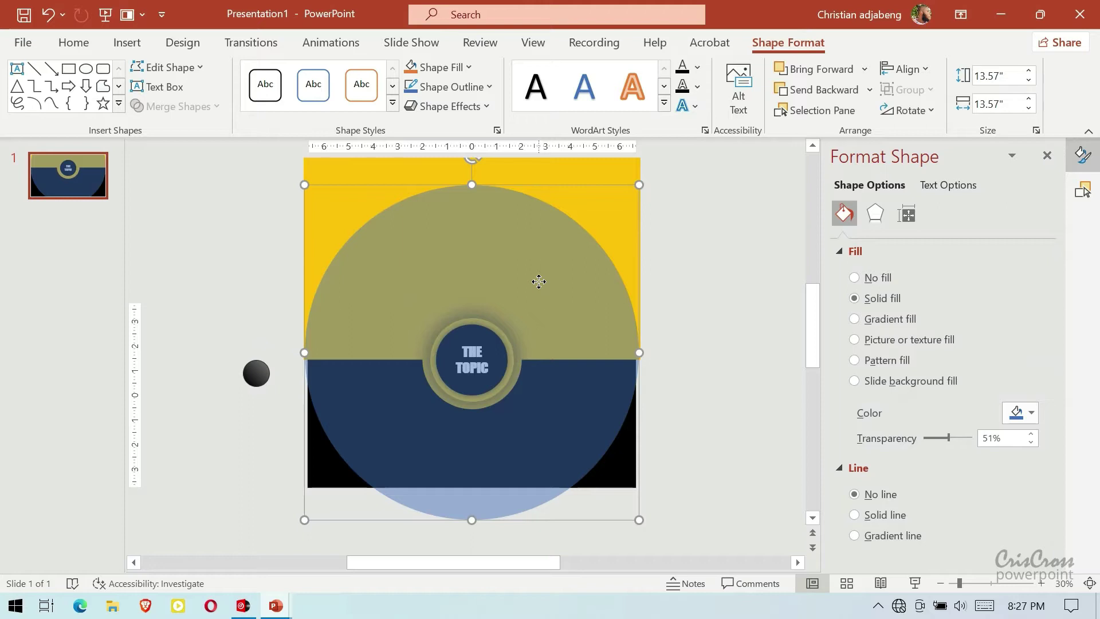
key("ctrl+v")
scroll(713, 369, "up", 2)
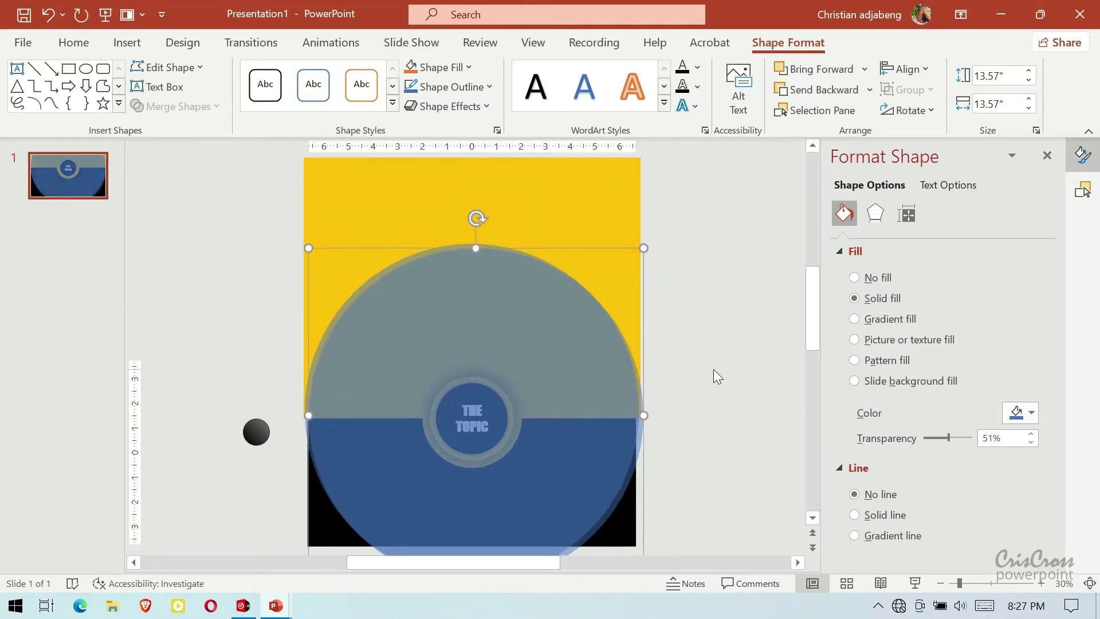
left_click(941, 585)
scroll(504, 378, "up", 1)
mouse_move(528, 405)
left_mouse_down()
mouse_move(284, 388)
mouse_move(221, 396)
left_mouse_up()
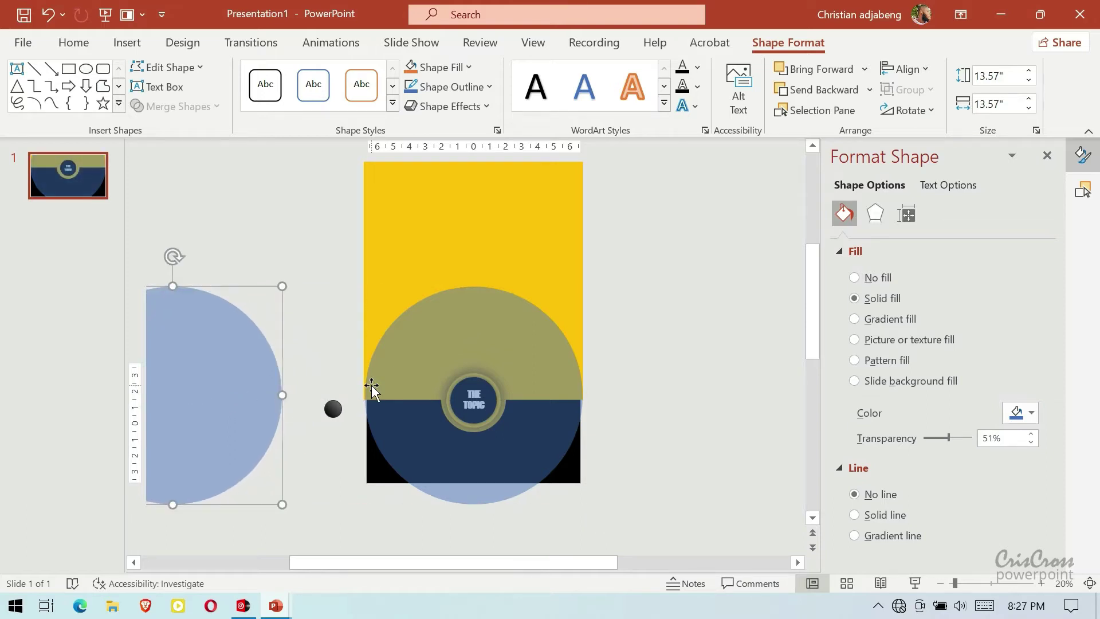
- Paste a second copy and centre it over the top of the slide
key("ctrl+v")
left_click(798, 562)
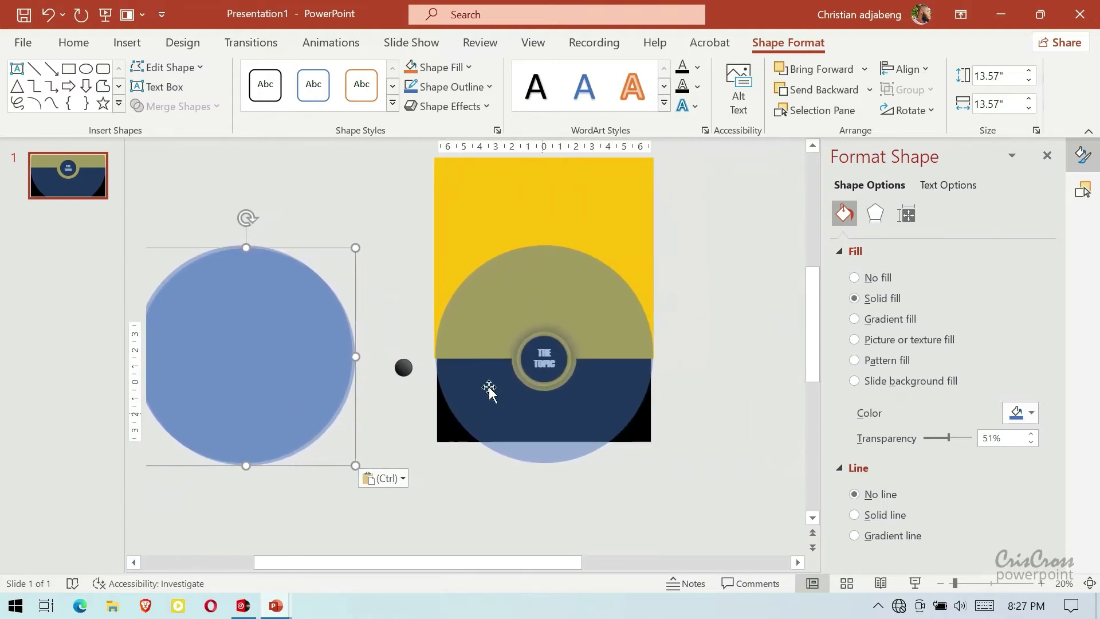
mouse_move(287, 373)
left_mouse_down()
mouse_move(544, 189)
mouse_move(557, 223)
left_mouse_up()
scroll(563, 353, "up", 3)
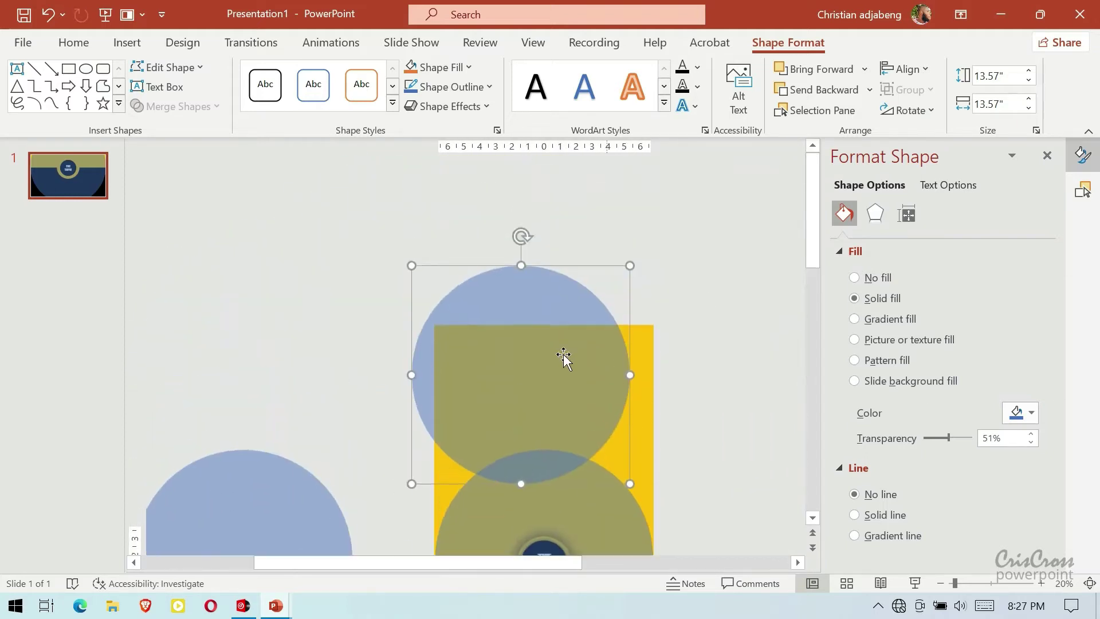
mouse_move(563, 356)
left_mouse_down()
mouse_move(545, 319)
mouse_move(544, 214)
mouse_move(544, 229)
left_mouse_up()
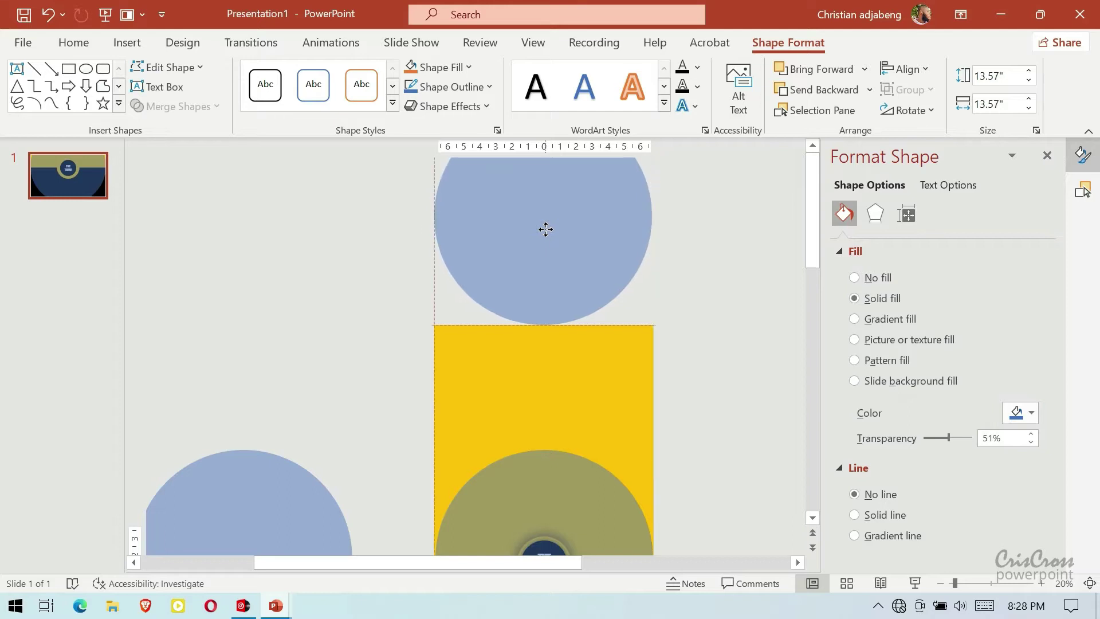
left_click_drag(544, 229, 545, 321)
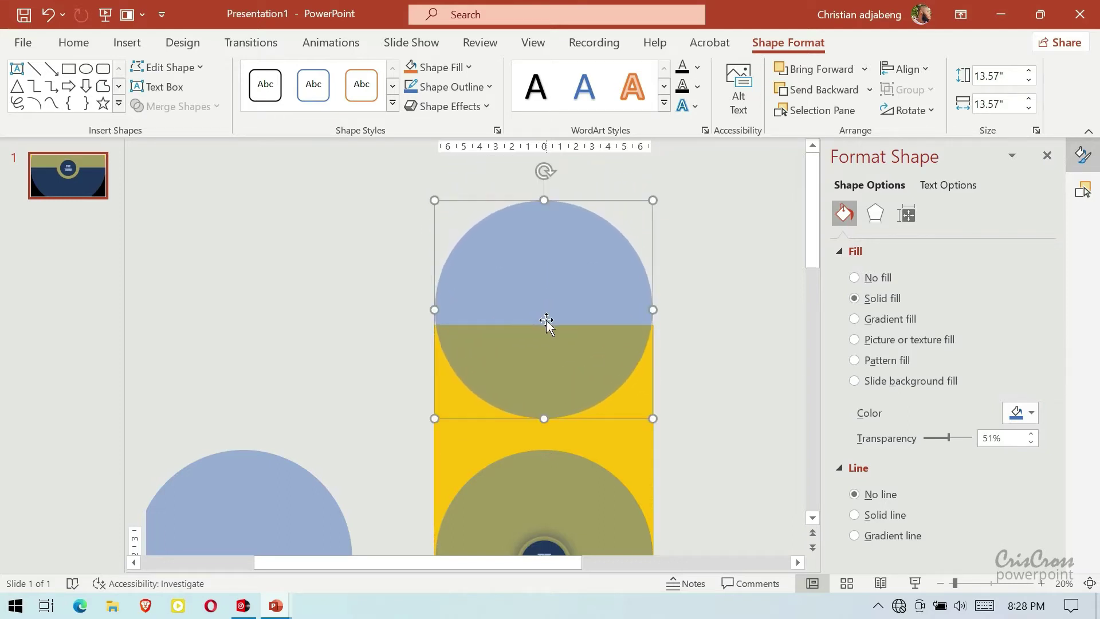
scroll(684, 318, "down", 3)
left_click_drag(576, 222, 575, 346)
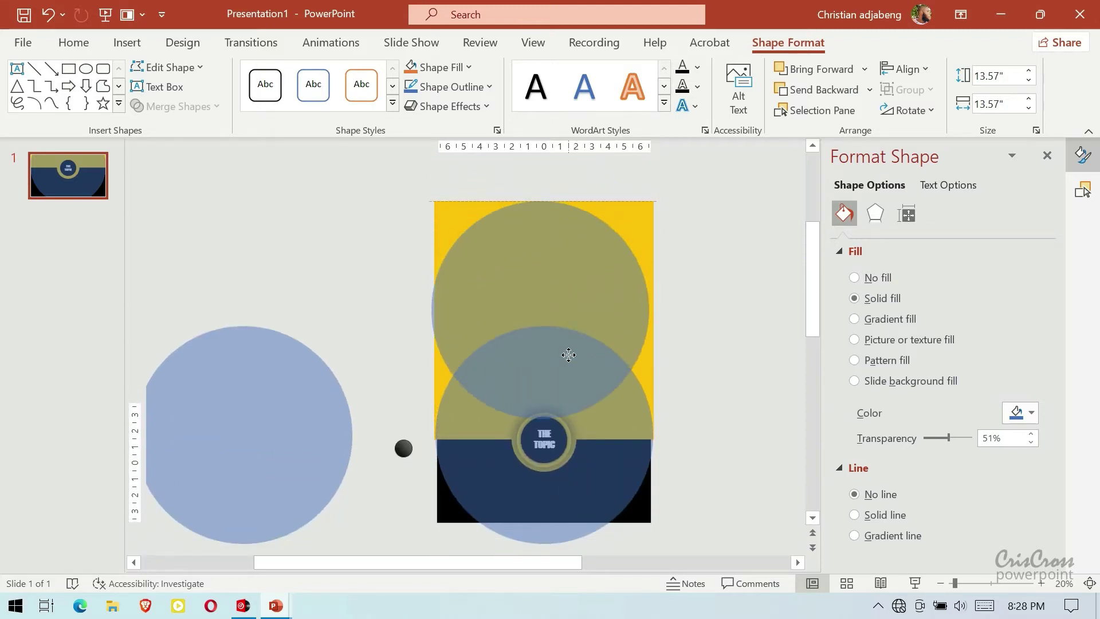
- Nudge that copy upward so it sits just above the slide's top edge
left_click(1041, 582)
left_click(1040, 582)
left_click(472, 345)
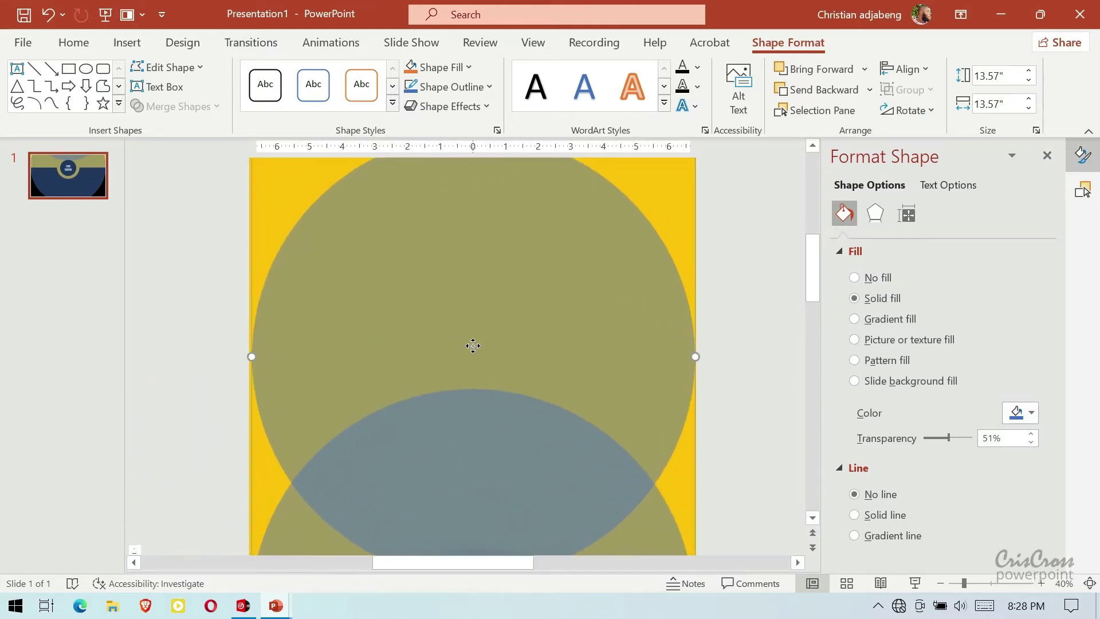
key("Up")
key("Up")
key("Up")
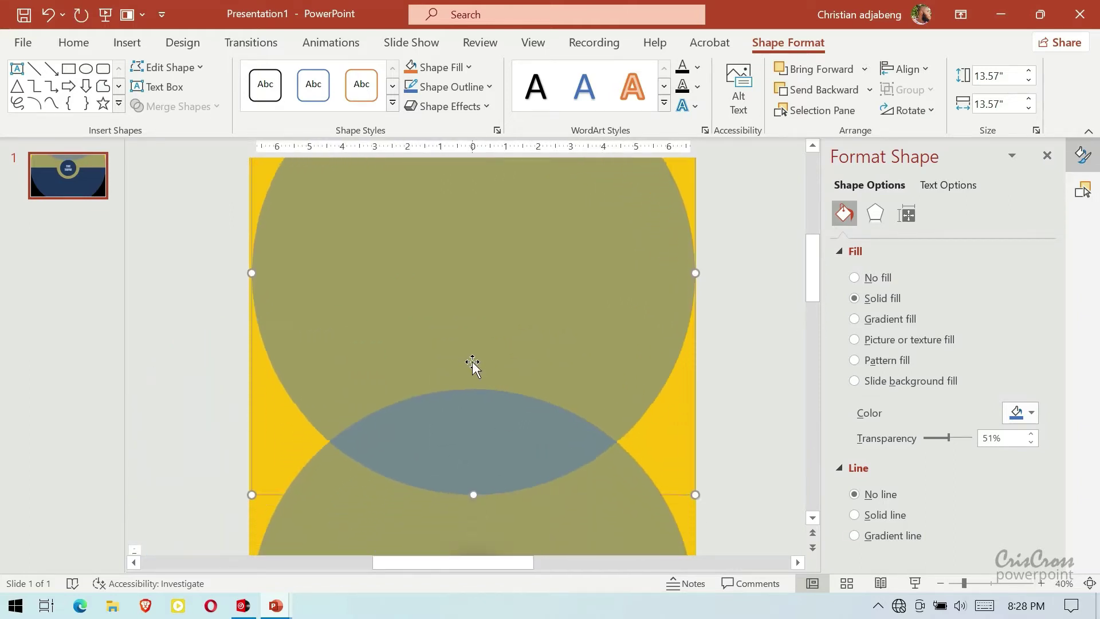
key("Up")
key("Up")
key("Up")
key("Up")
key("Up")
key("Up")
key("Up")
key("Up")
key("Up")
key("Up")
key("Up")
key("Up")
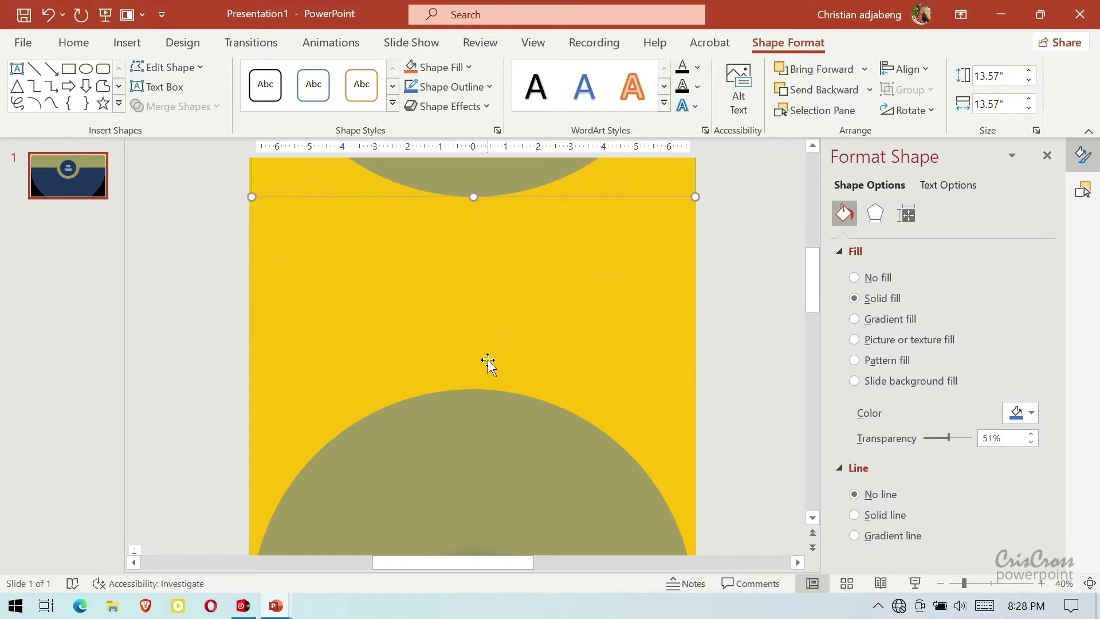
key("Up")
key("Up")
key("Up")
key("Up")
key("Up")
key("Up")
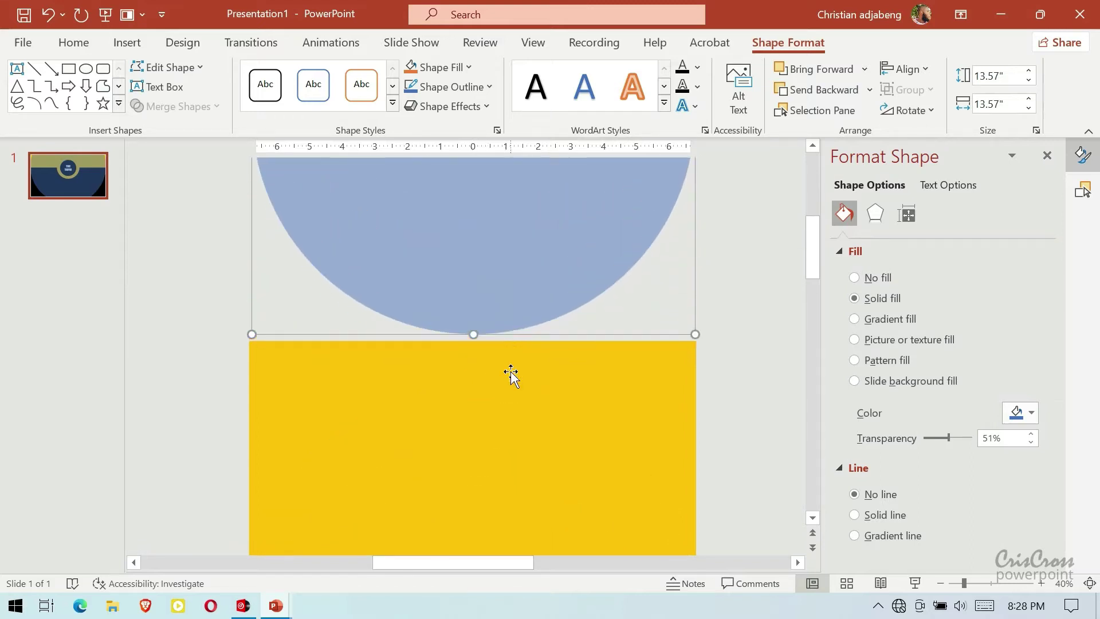
scroll(510, 375, "down", 1)
- Draw a text box below the slide and fill it with =lorem() placeholder paragraphs
left_click(127, 42)
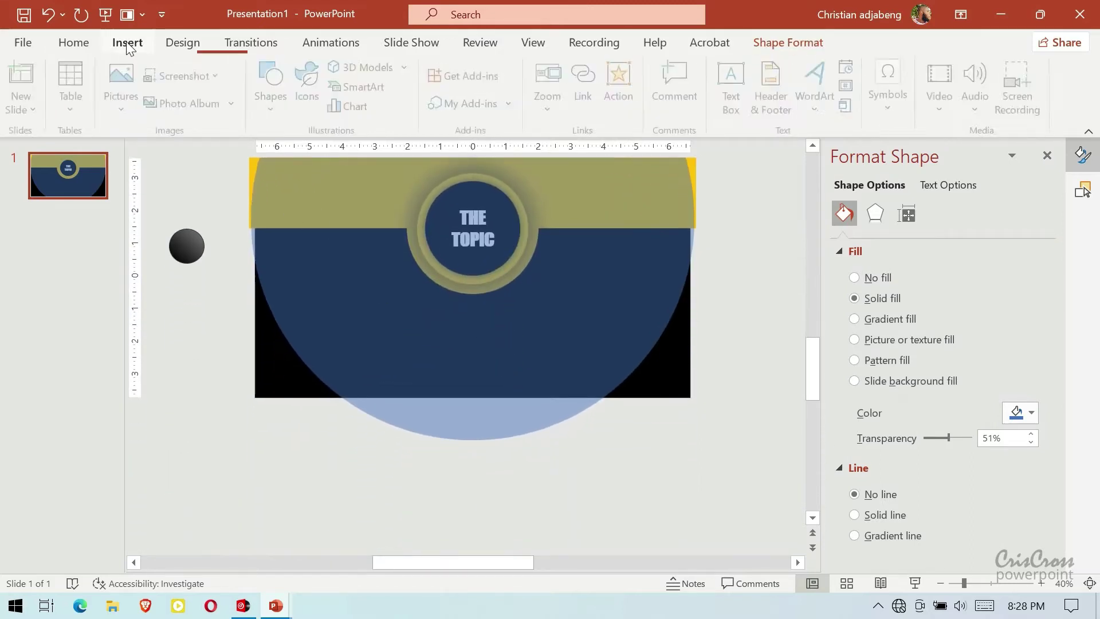
left_click(731, 86)
left_click_drag(175, 423, 338, 493)
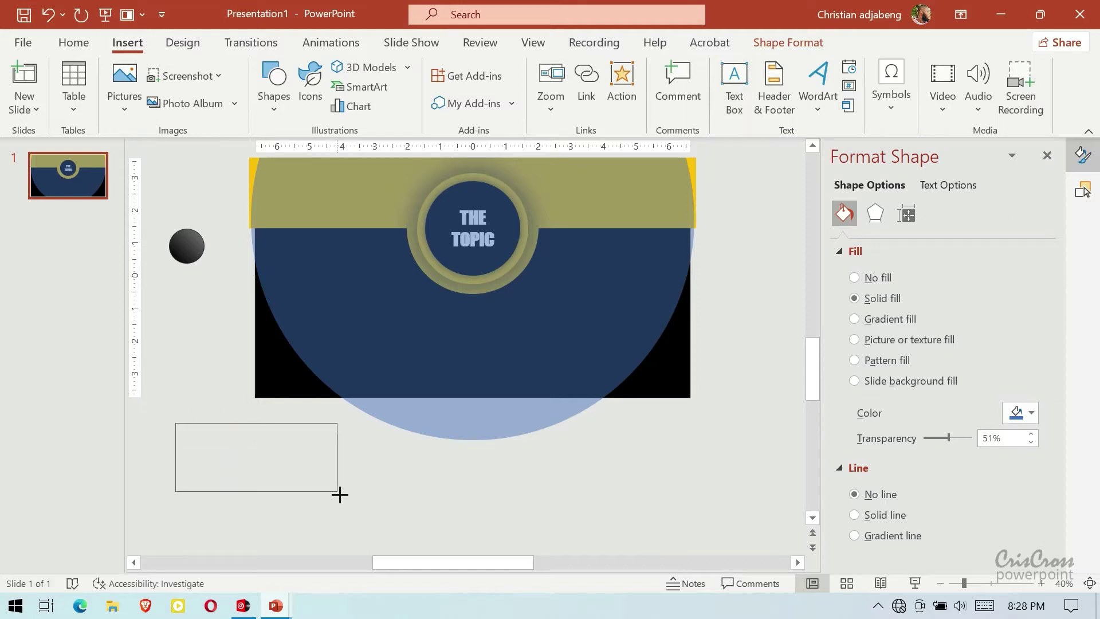
type("=lor")
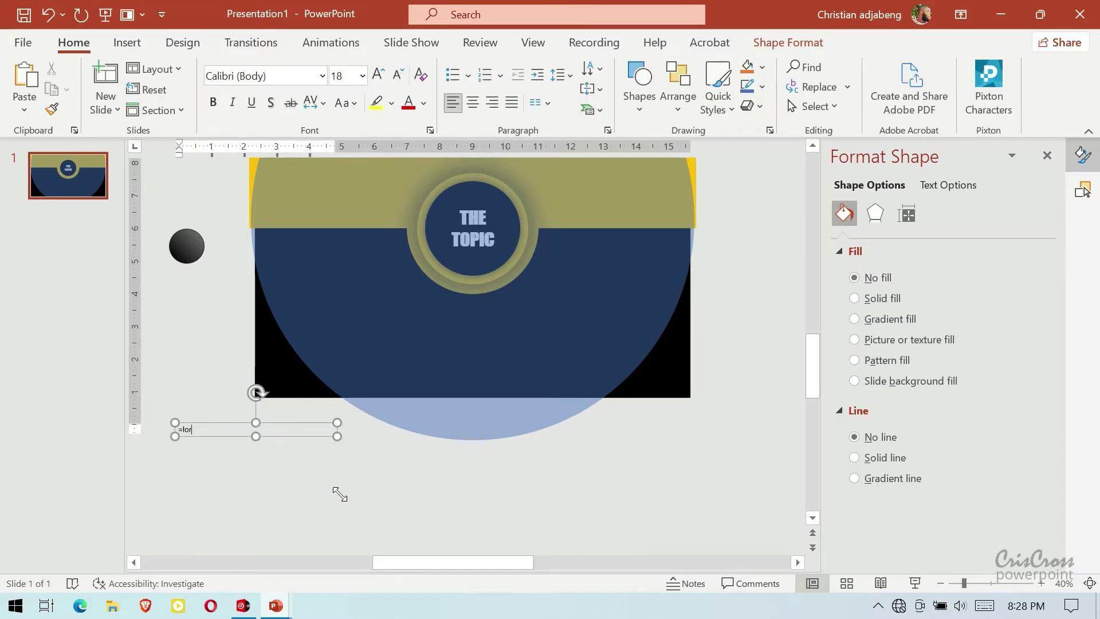
type("em()")
key("Return")
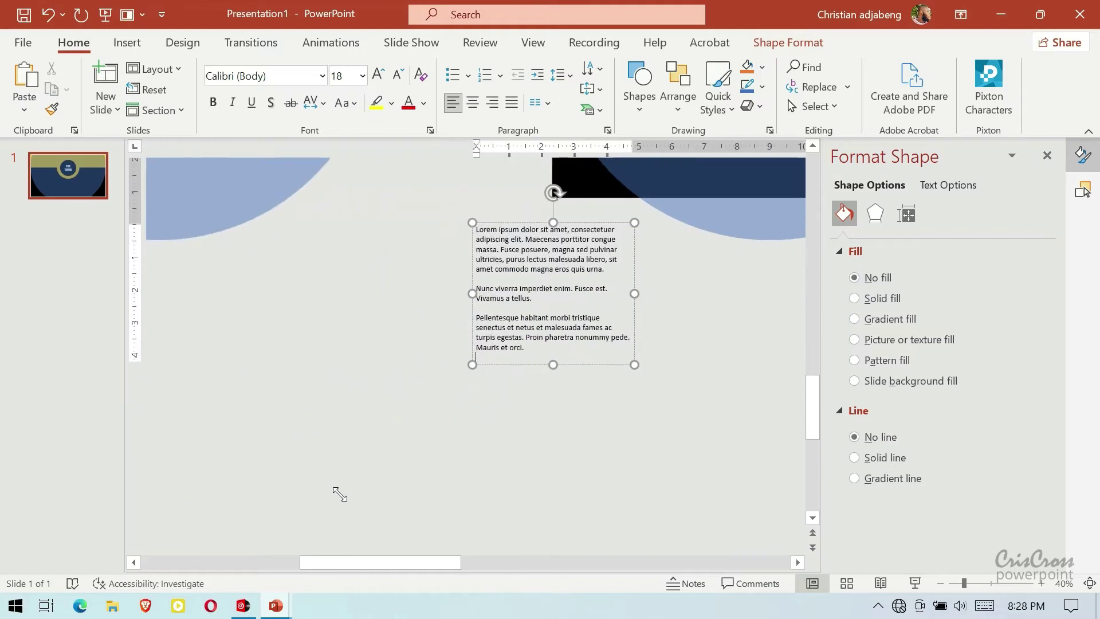
- Shrink the Lorem ipsum text to 12 pt
scroll(690, 314, "up", 3)
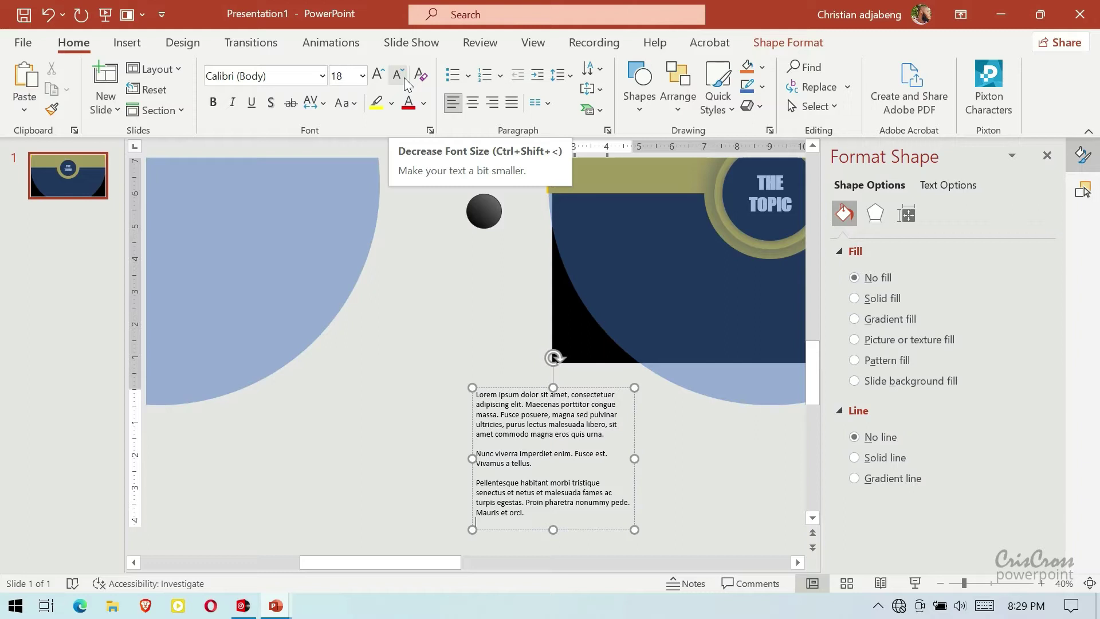
left_click(404, 77)
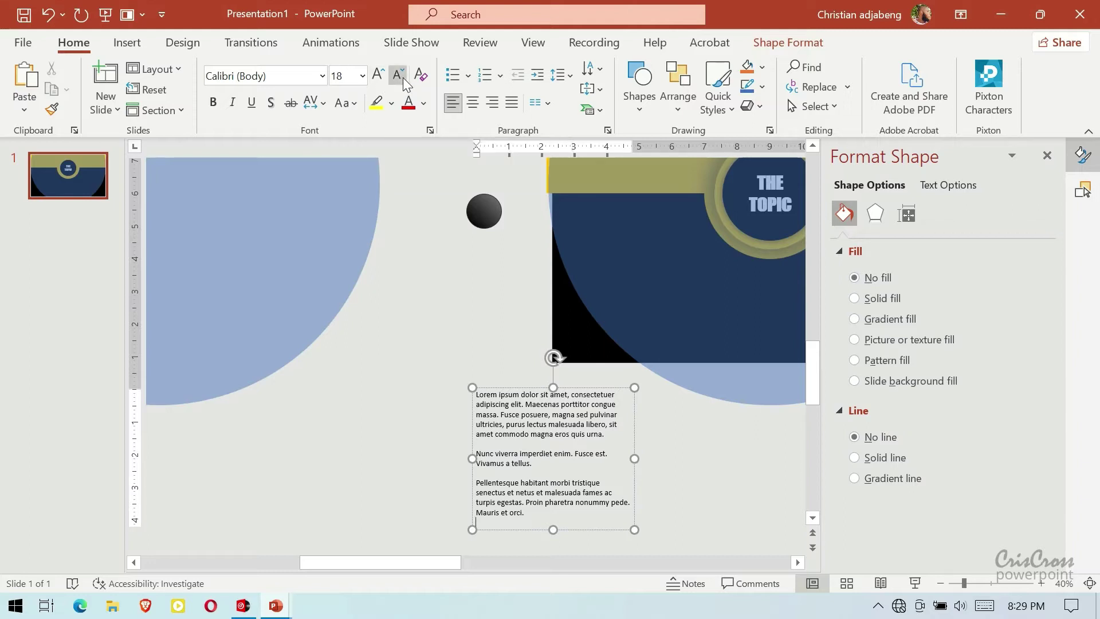
left_click(403, 77)
left_click(404, 77)
left_click(395, 73)
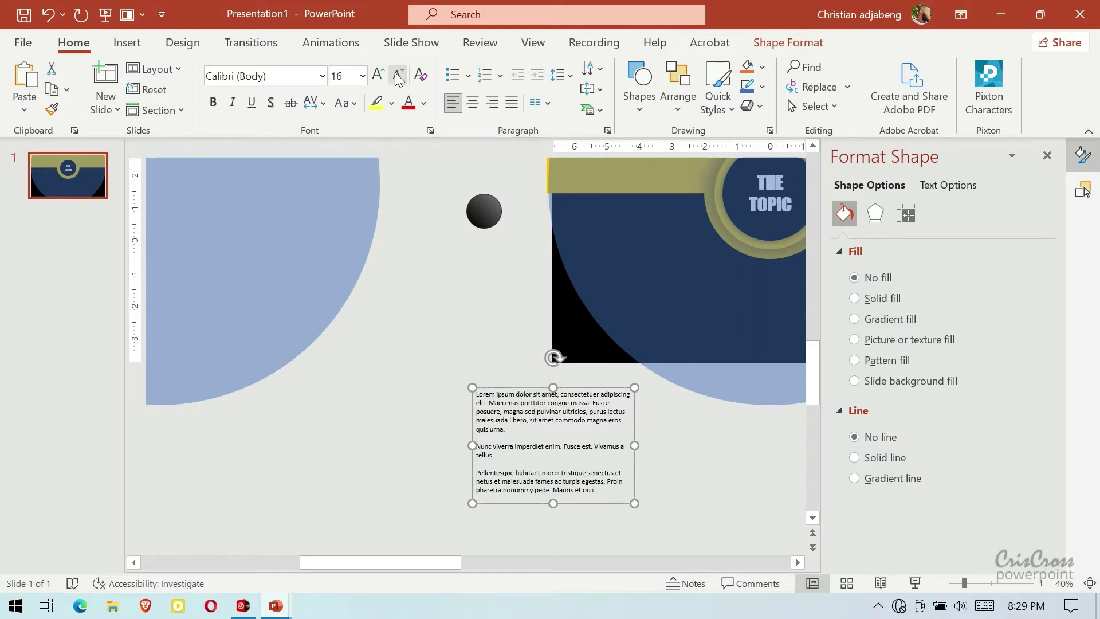
left_click(395, 73)
left_click(395, 73)
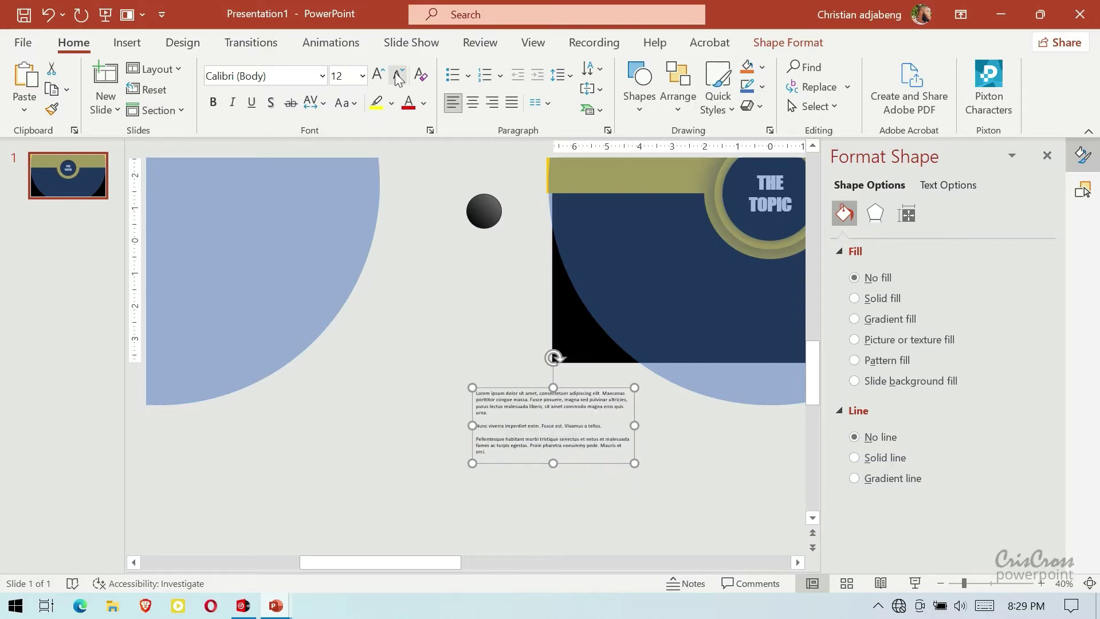
- Cut the text to one paragraph headed by an enlarged bold THE TITLE
left_click_drag(632, 424, 604, 423)
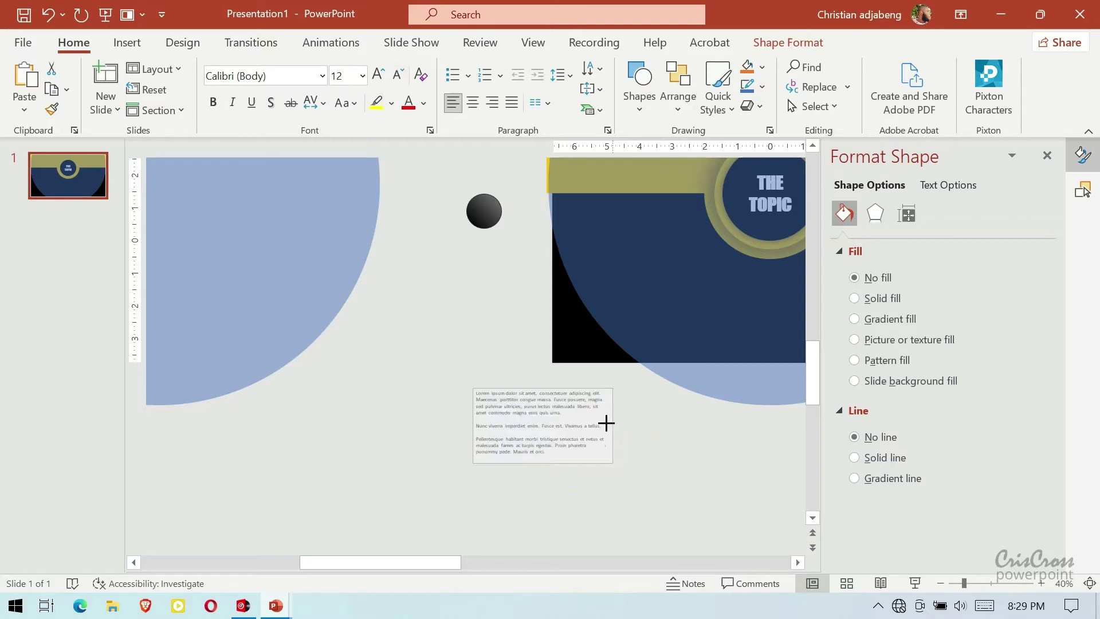
left_click_drag(567, 457, 487, 423)
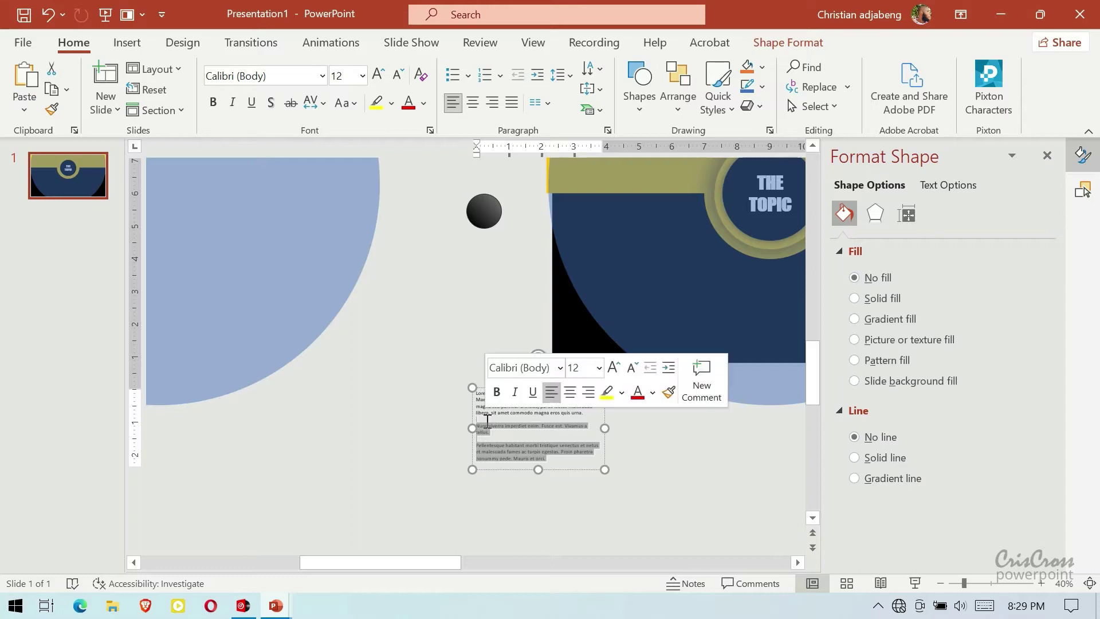
key("Delete")
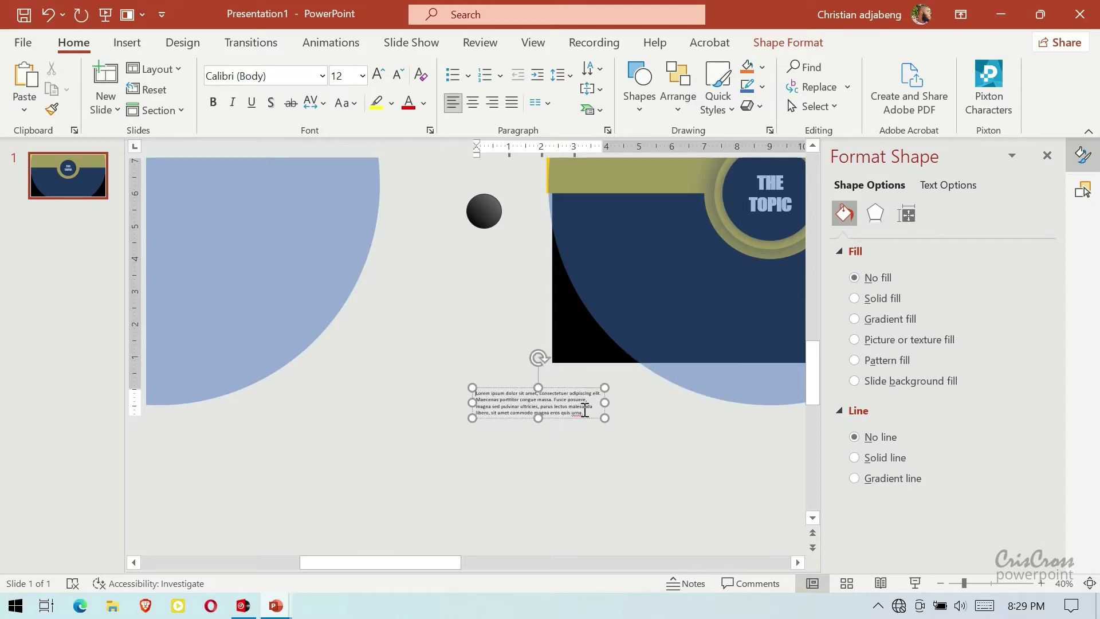
type("THE TITLE")
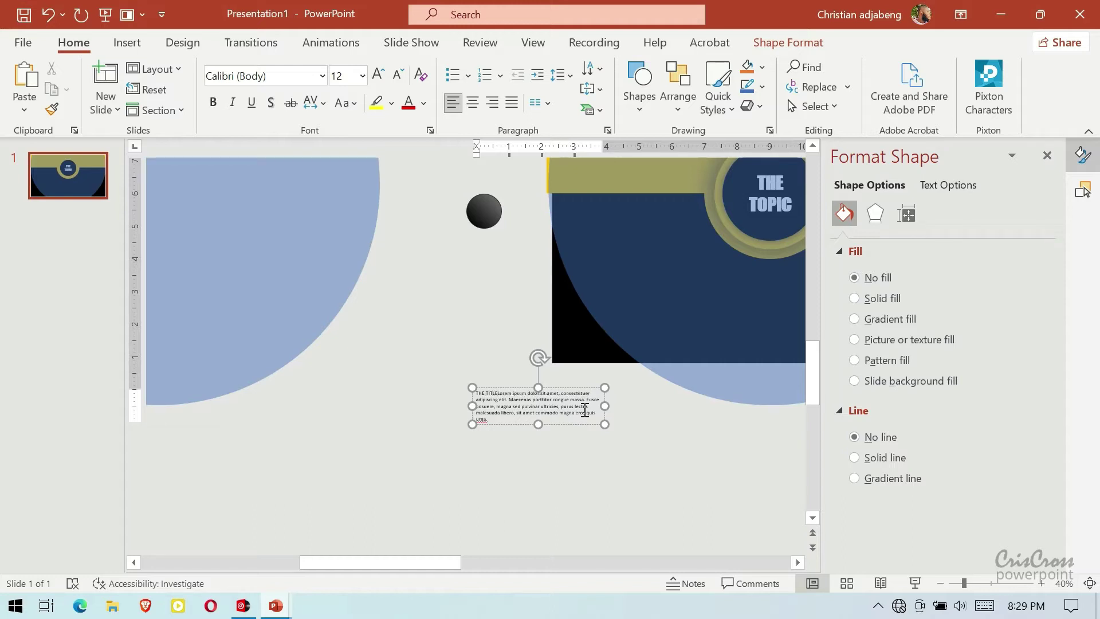
key("Return")
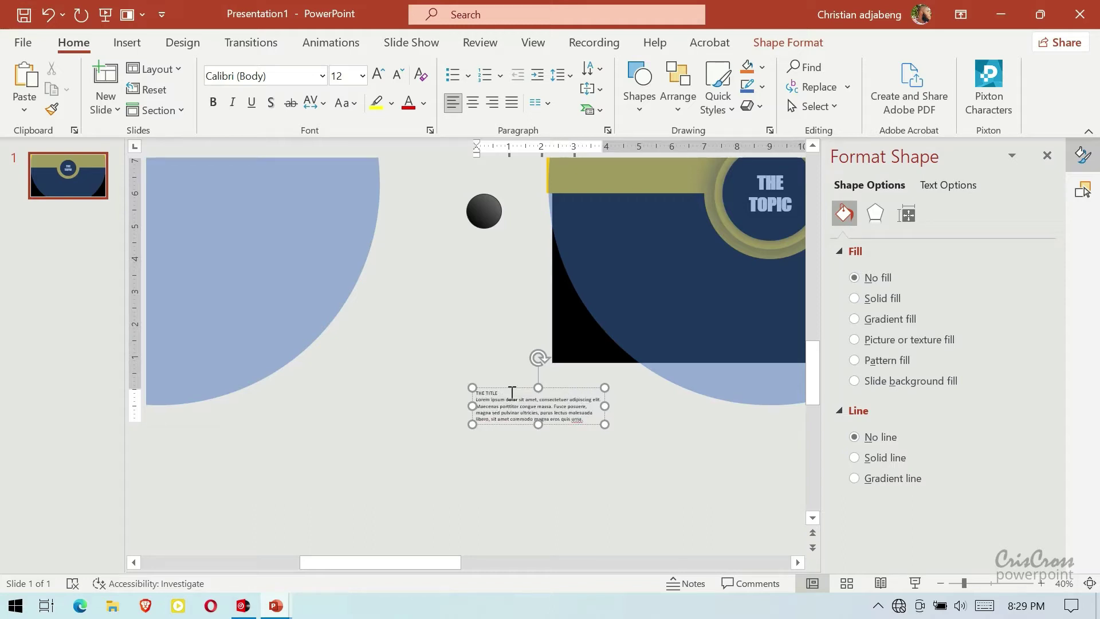
left_click_drag(511, 393, 475, 393)
left_click(481, 361)
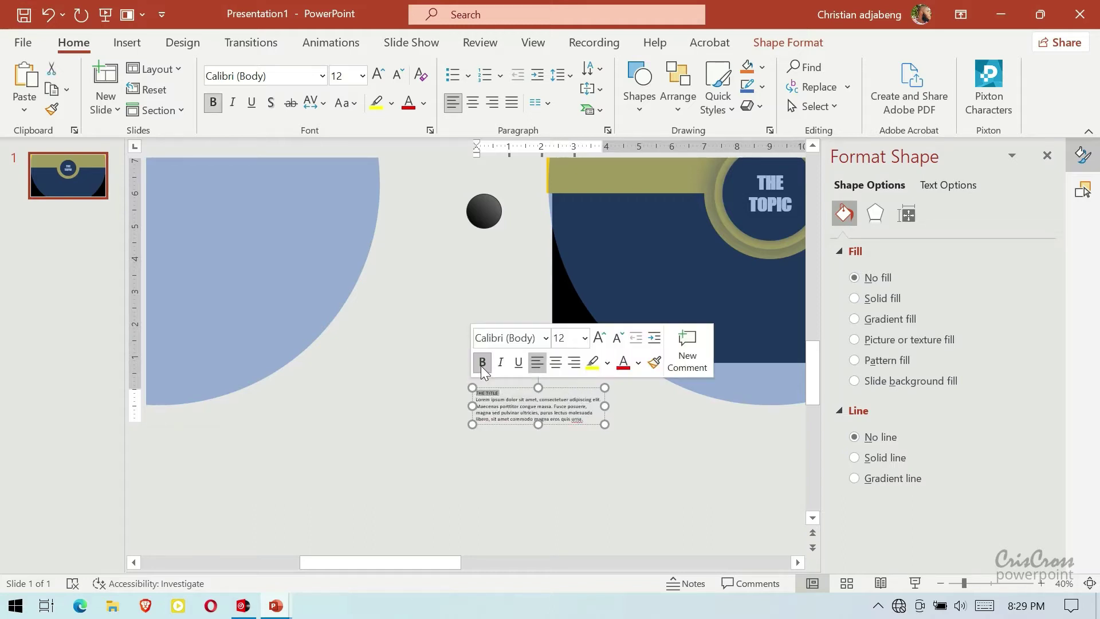
left_click(381, 80)
left_click(380, 81)
- Move the narrowed text box onto the navy area and make its text white
left_click_drag(567, 384, 657, 199)
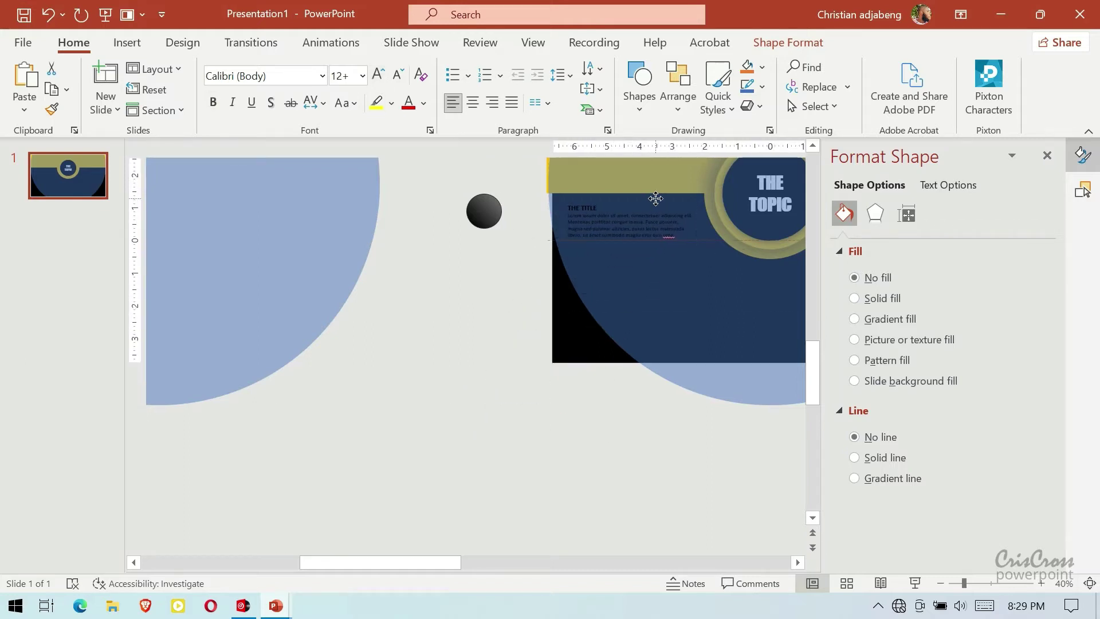
left_click_drag(694, 223, 670, 224)
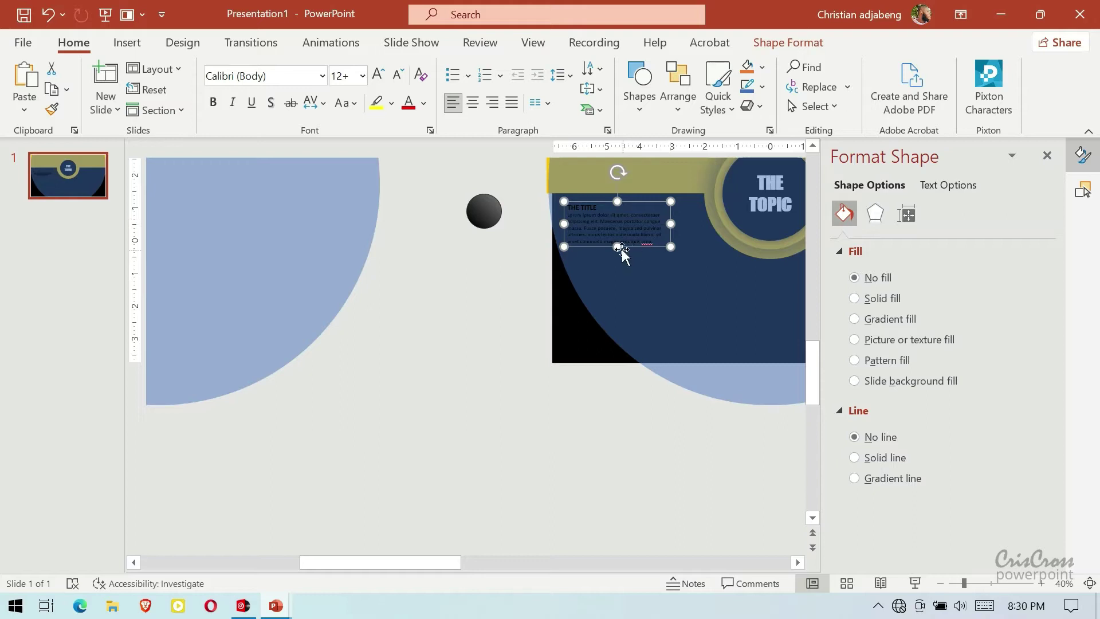
left_click(426, 103)
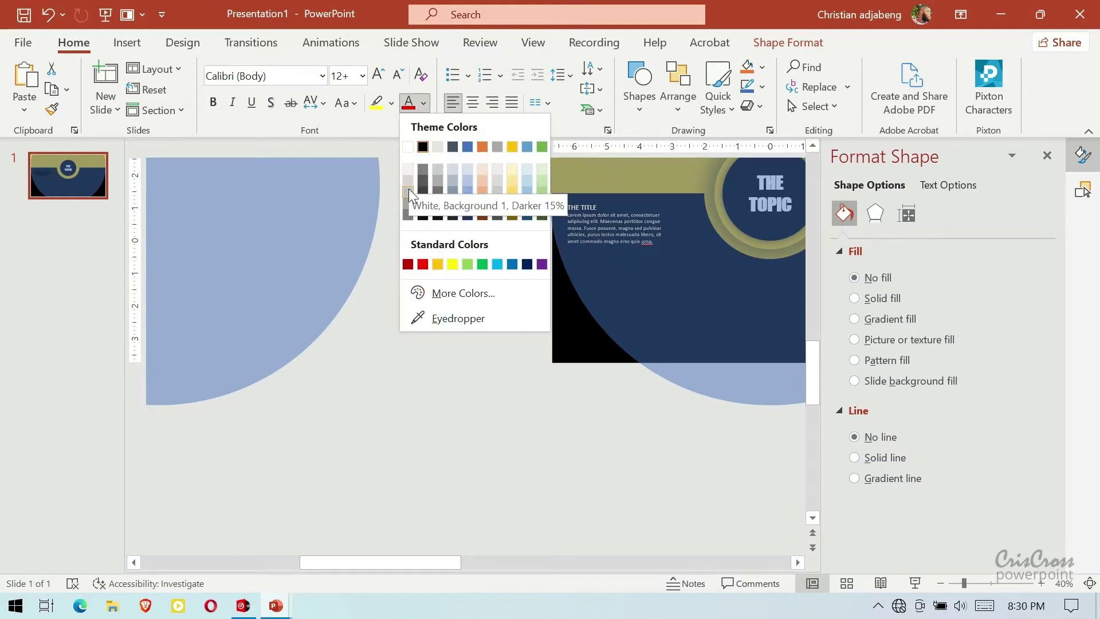
left_click(408, 183)
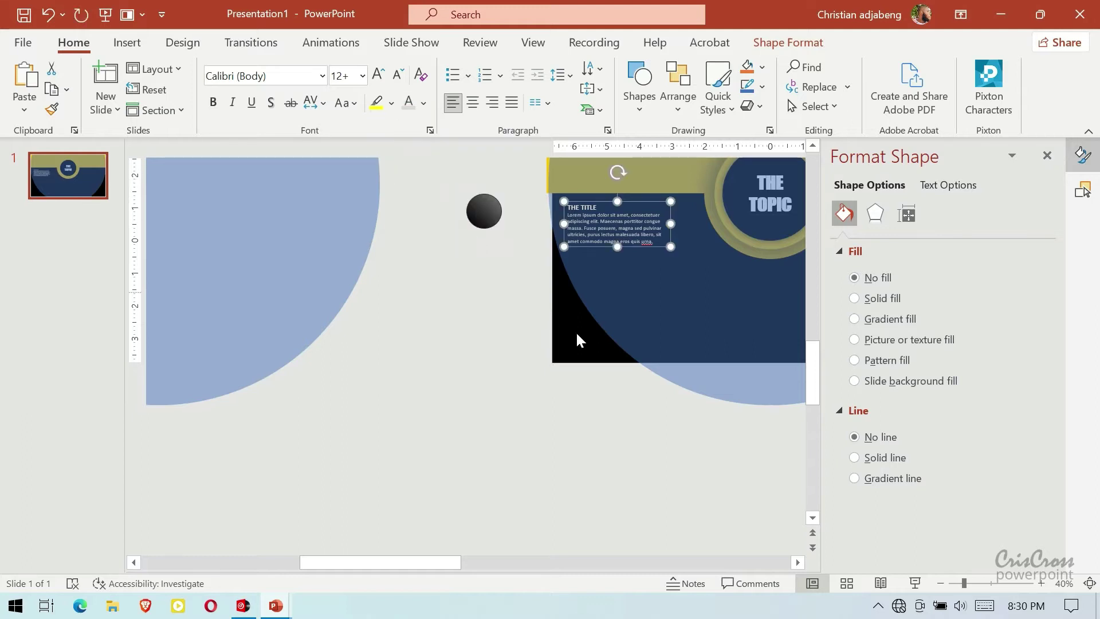
scroll(790, 559, "right", 3)
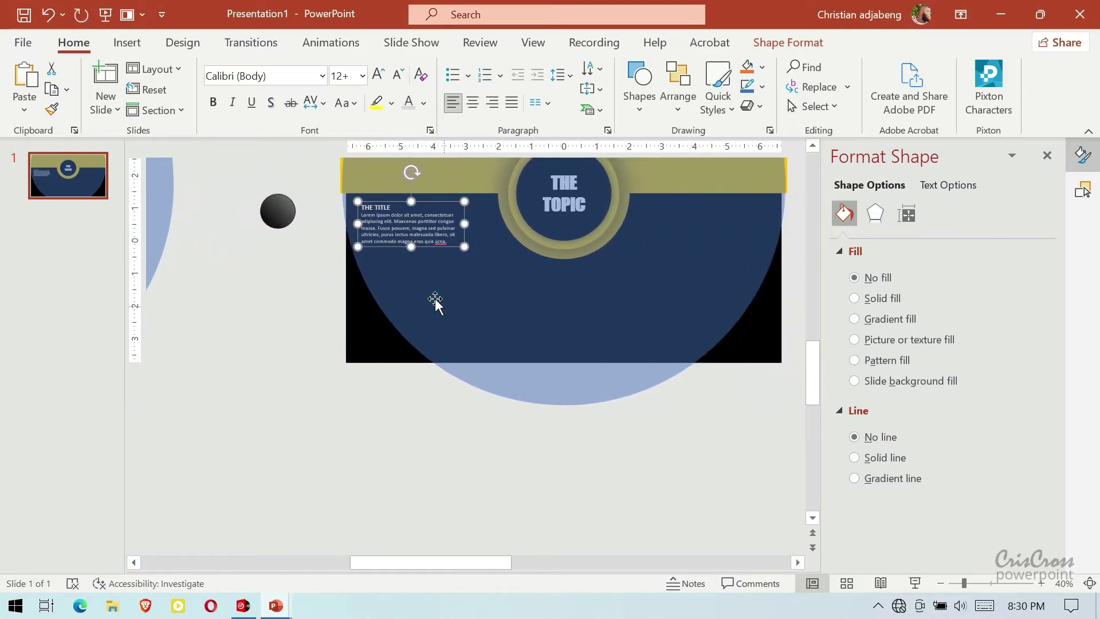
- Move the dark gradient circle beside the title block and right-align the title text
left_click(281, 212)
left_click_drag(281, 212, 484, 227)
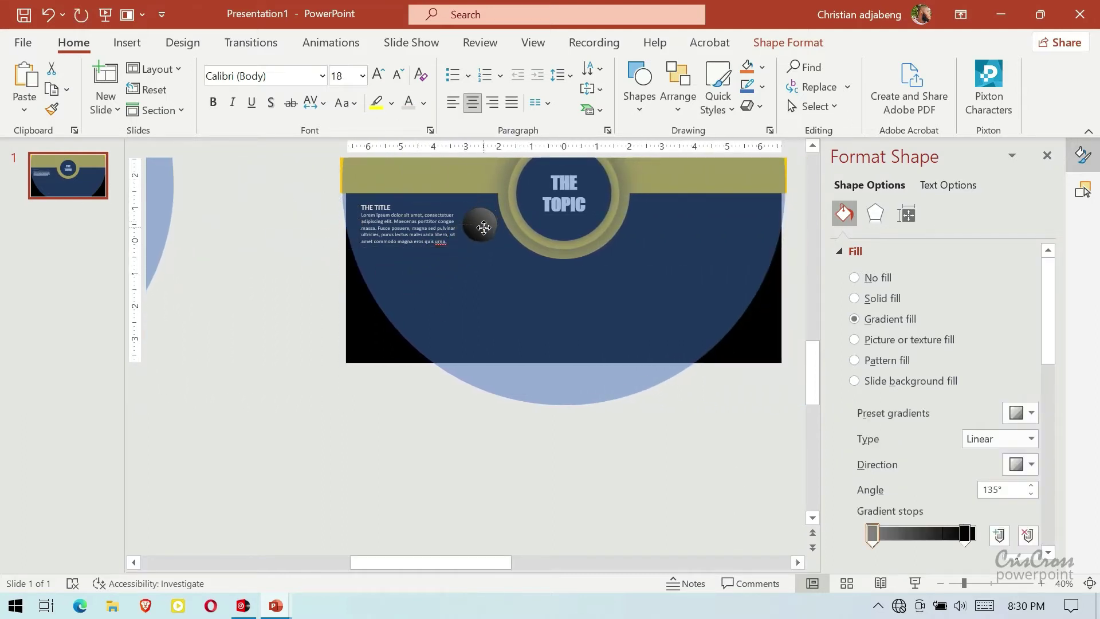
left_click(405, 234)
left_click(424, 198)
left_click(431, 202)
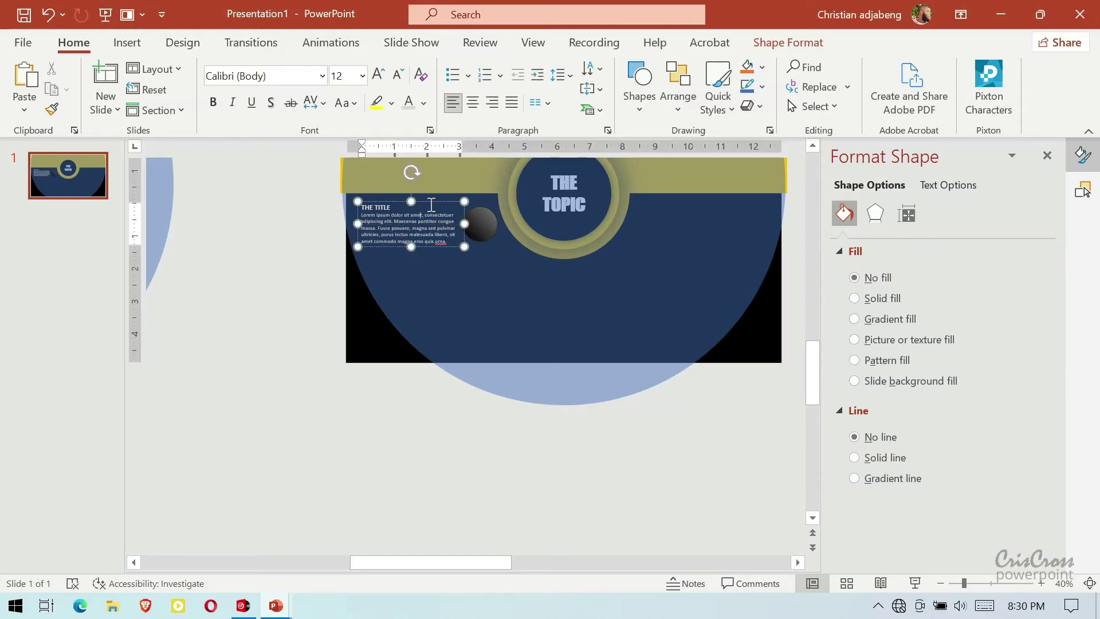
key("Left")
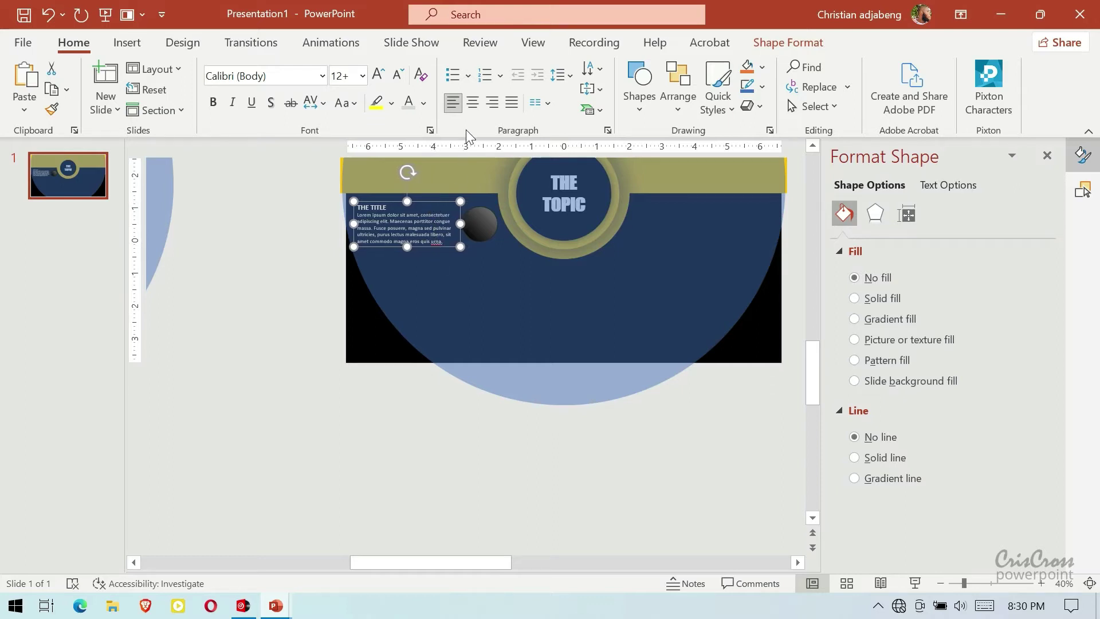
left_click(492, 103)
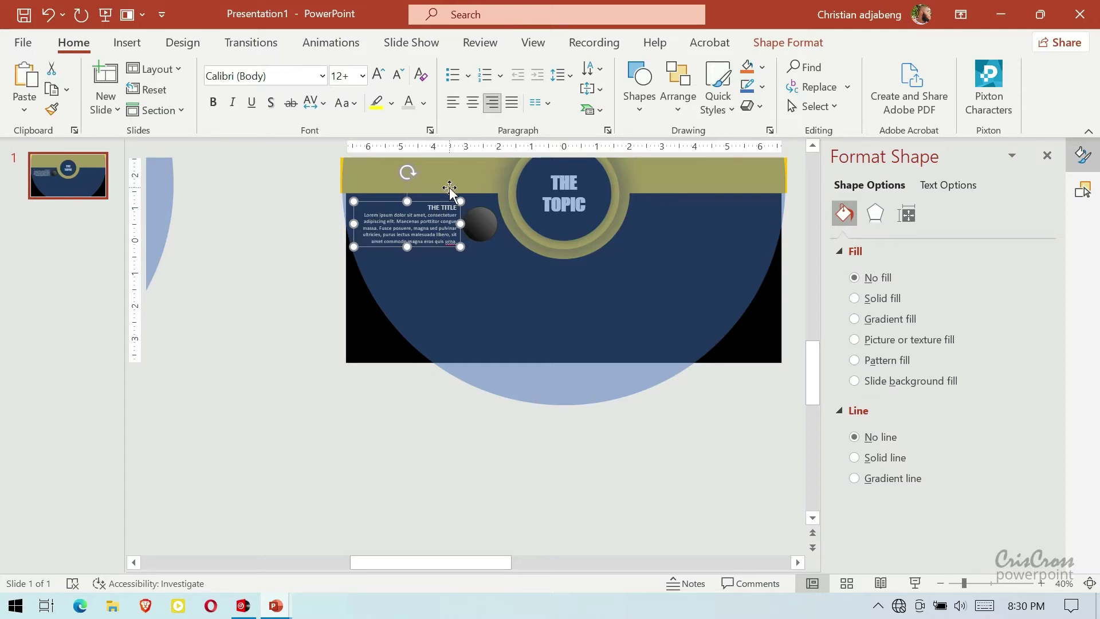
left_click_drag(431, 203, 476, 222)
- Set the dark gradient circle's outline to No line
left_click(475, 225)
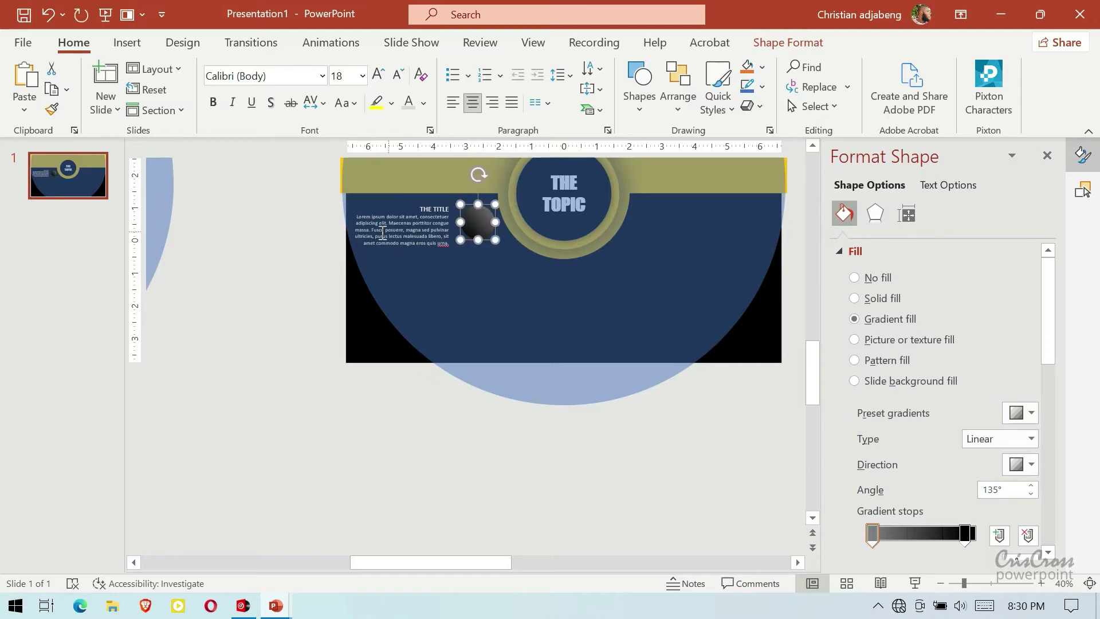
key("Escape")
left_click(484, 226)
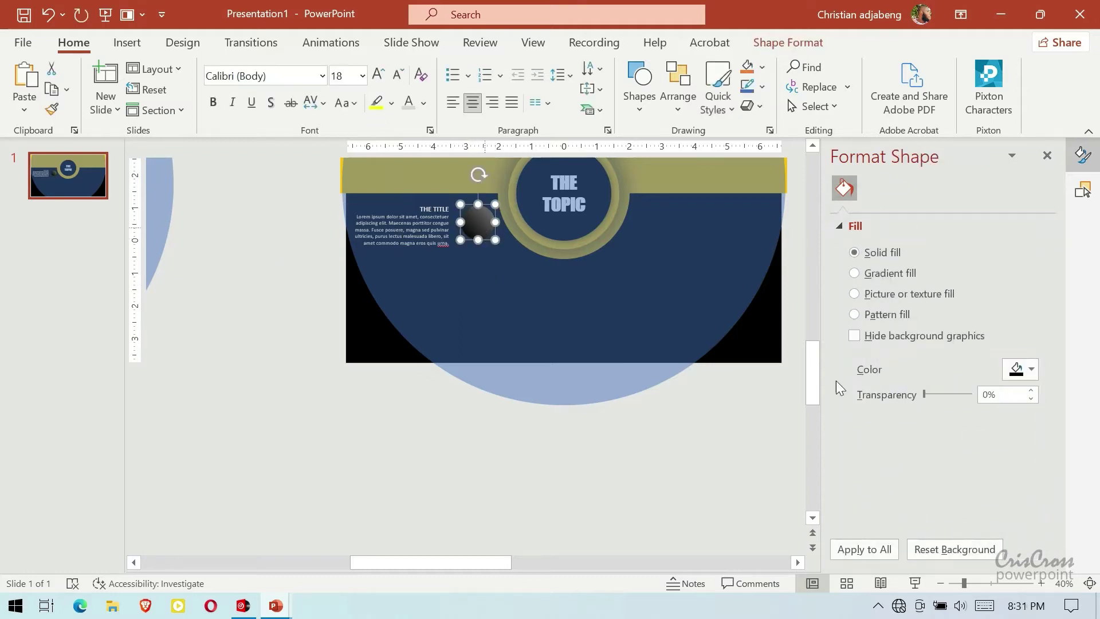
scroll(1050, 439, "down", 5)
left_click(880, 473)
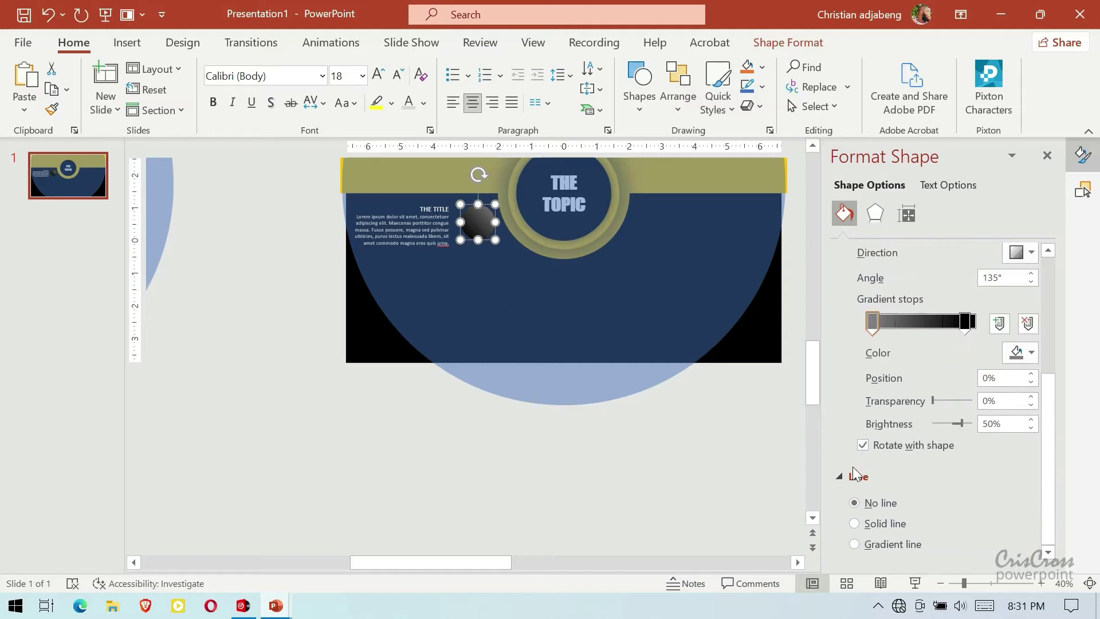
left_click(669, 418)
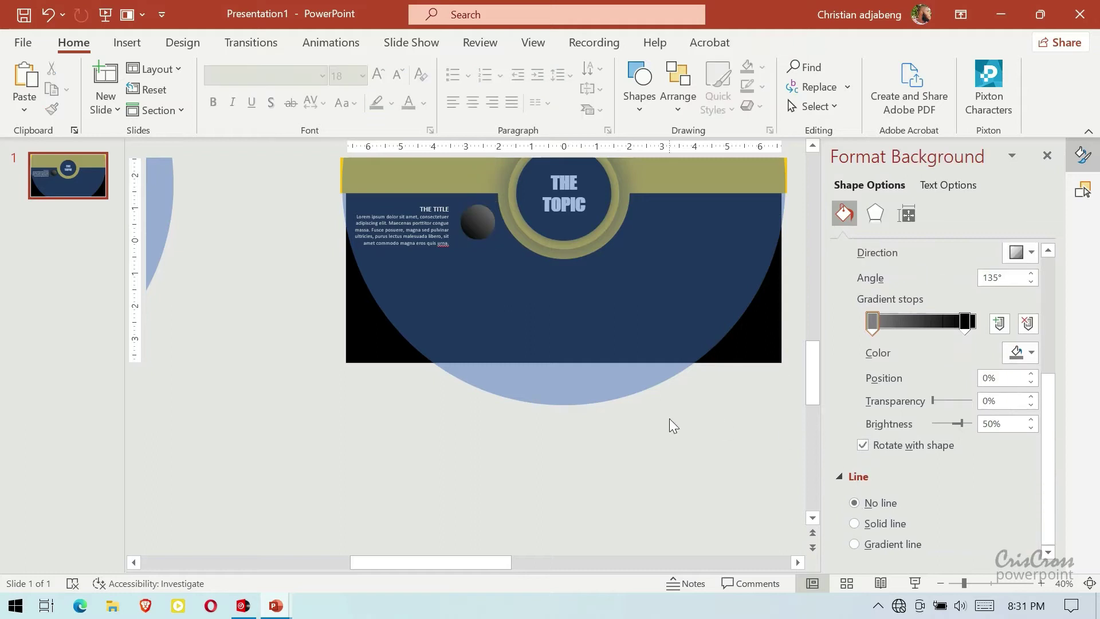
- Change the title text block's font colour
left_click(431, 243)
left_click(431, 247)
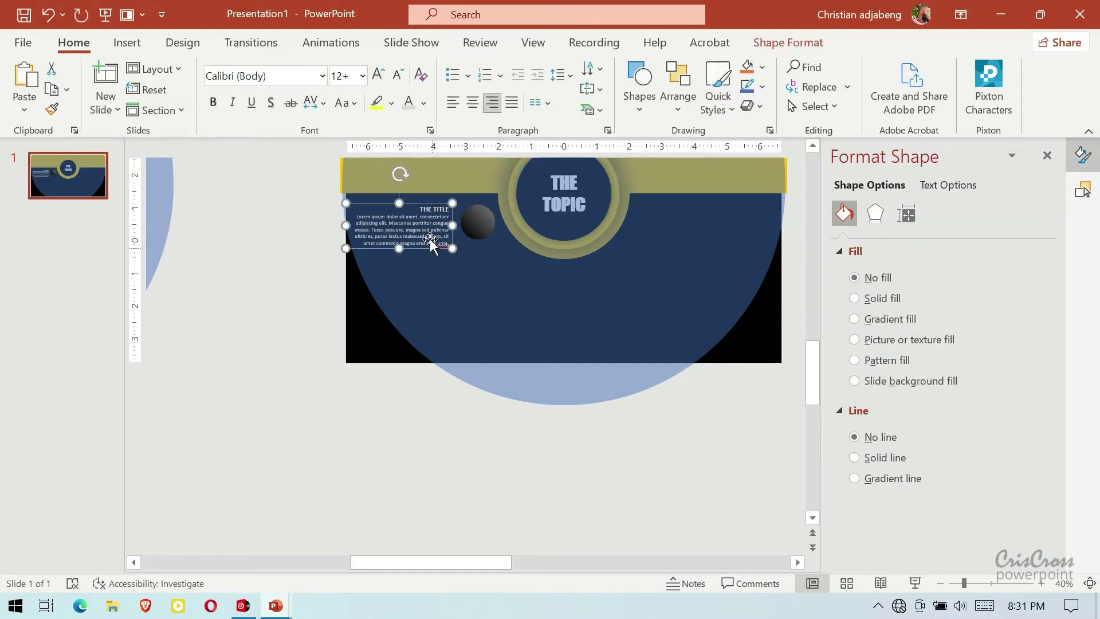
left_click(420, 104)
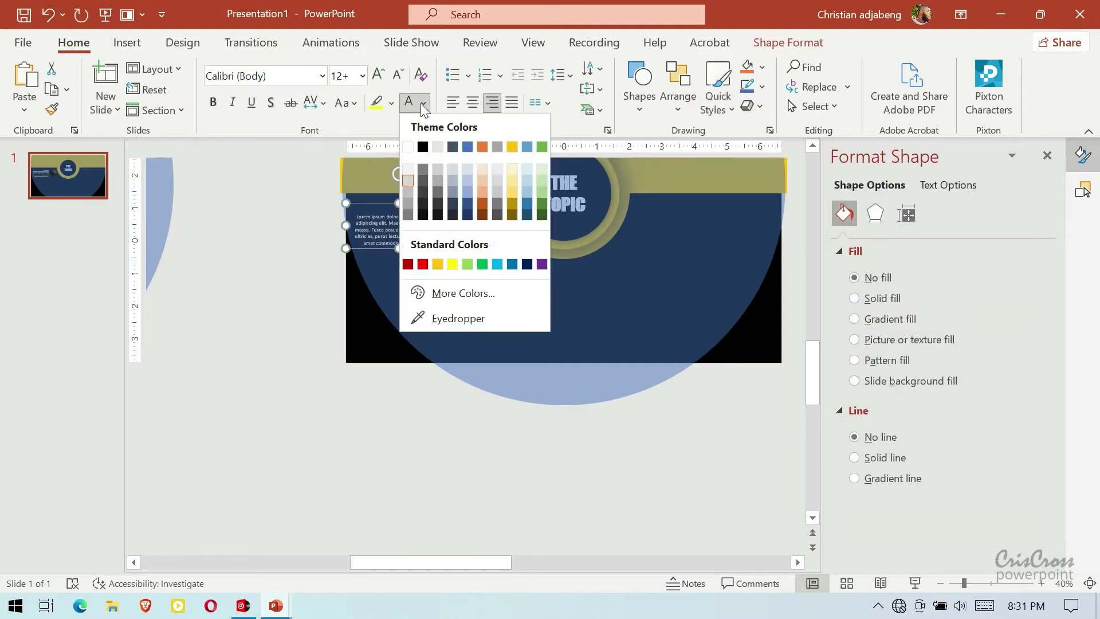
left_click(412, 211)
left_click(304, 311)
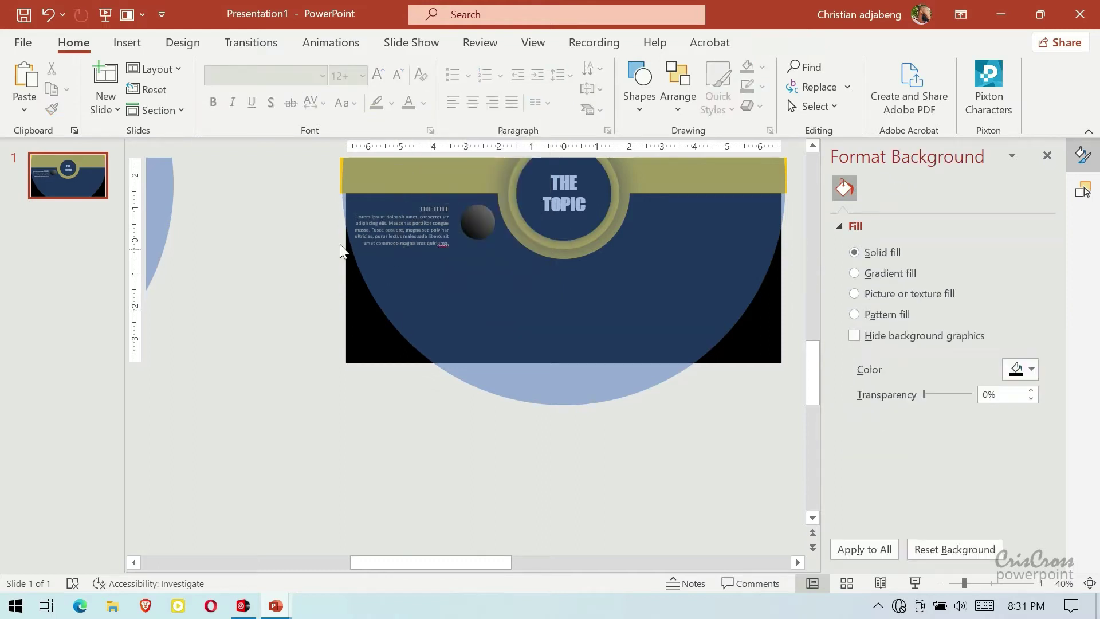
mouse_move(275, 606)
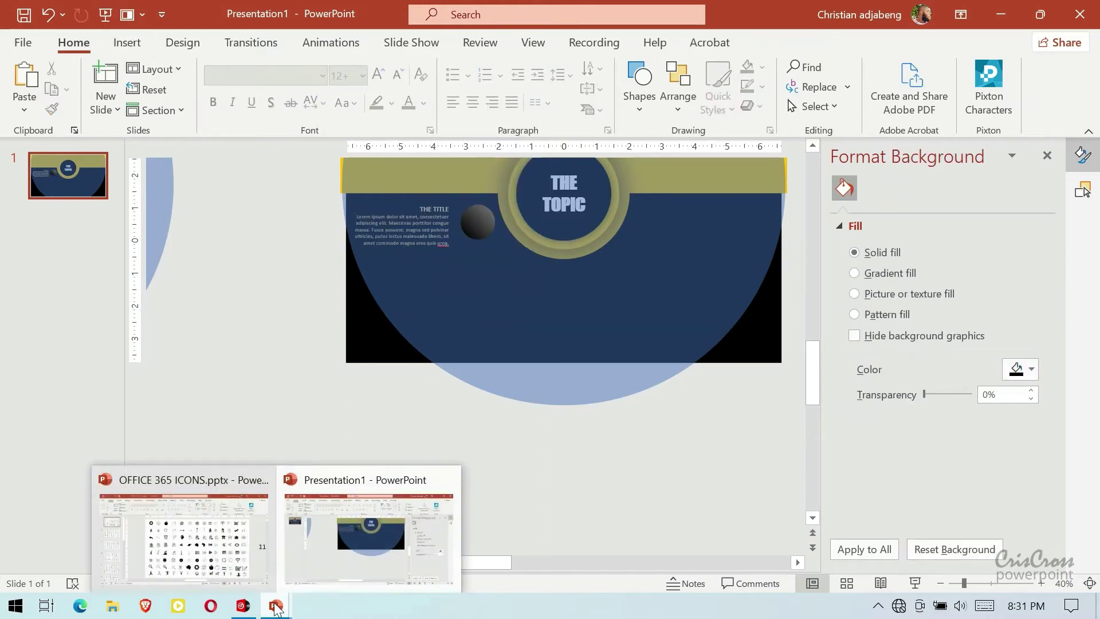
- Select the atom and astronaut icons in OFFICE 365 ICONS.pptx
left_click(244, 566)
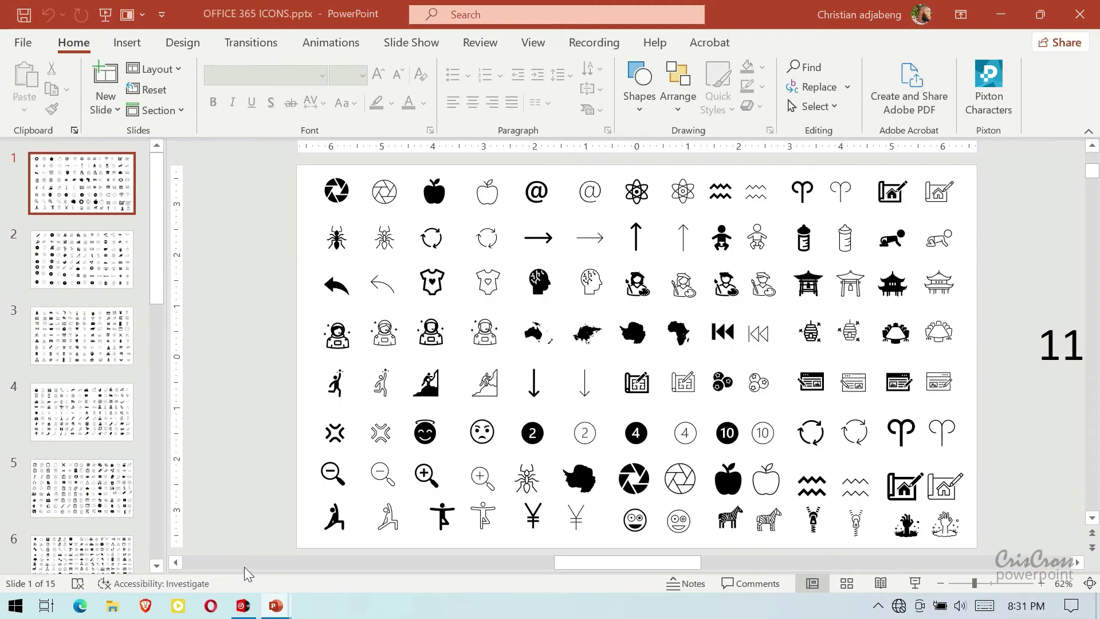
left_click(638, 192)
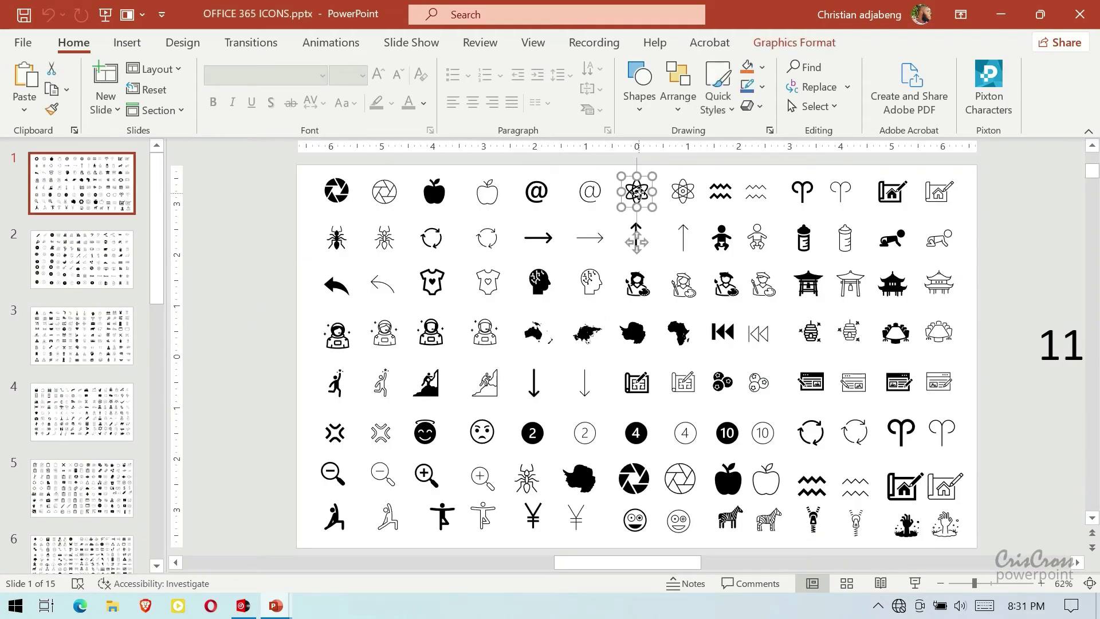
left_click(348, 347, "ctrl")
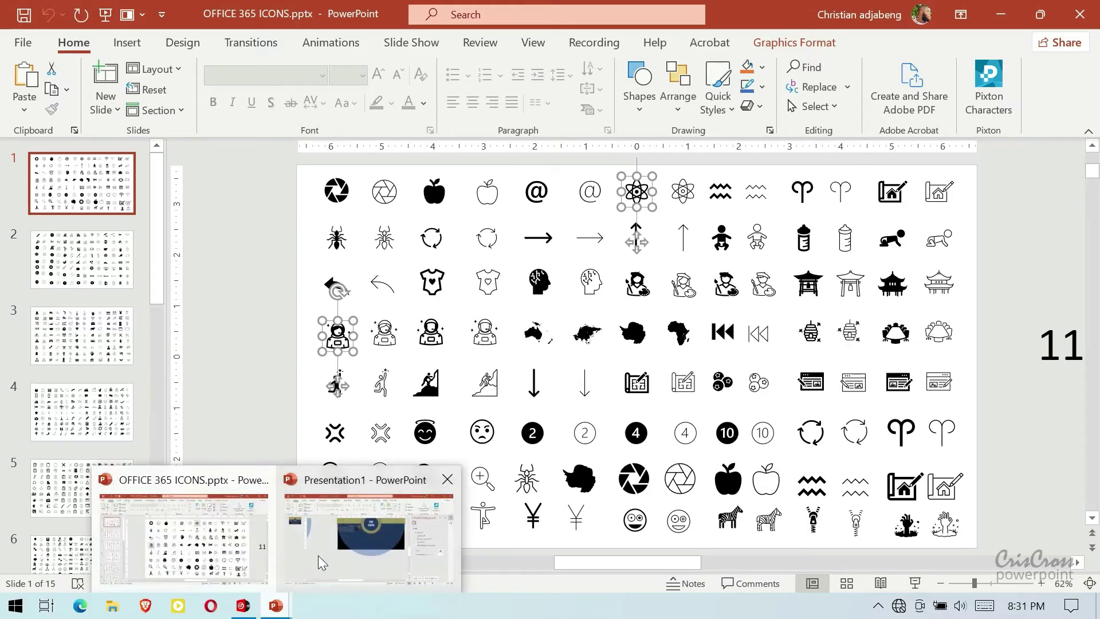
- Paste both icons into Presentation1, parking the astronaut off-slide and the atom on the dark circle
left_click(321, 553)
key("ctrl+v")
scroll(451, 506, "up", 3)
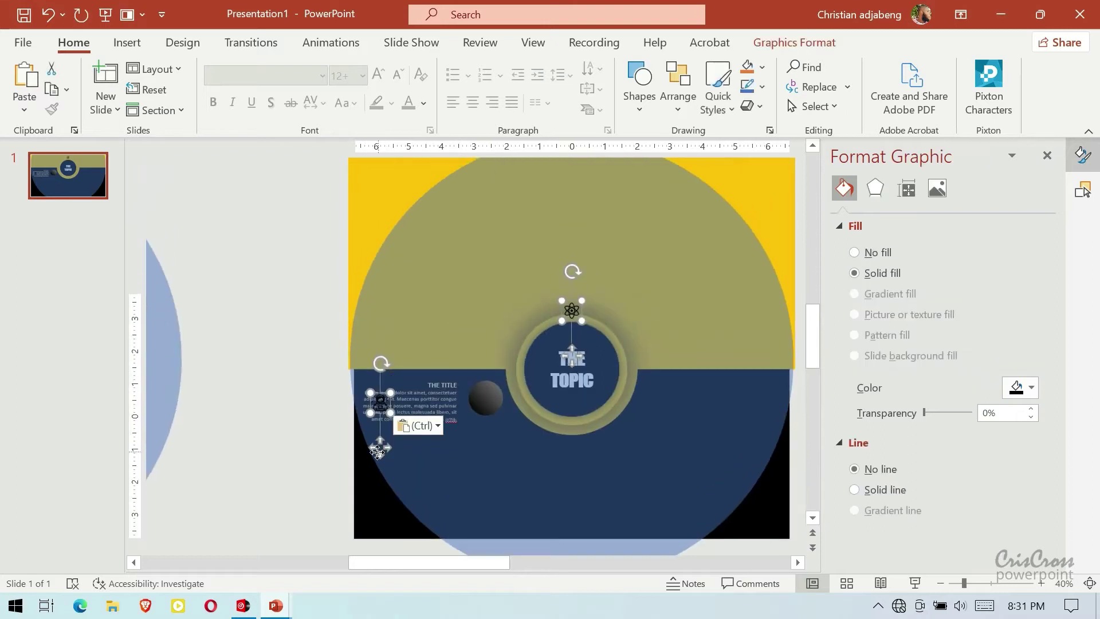
left_click_drag(380, 461, 158, 549)
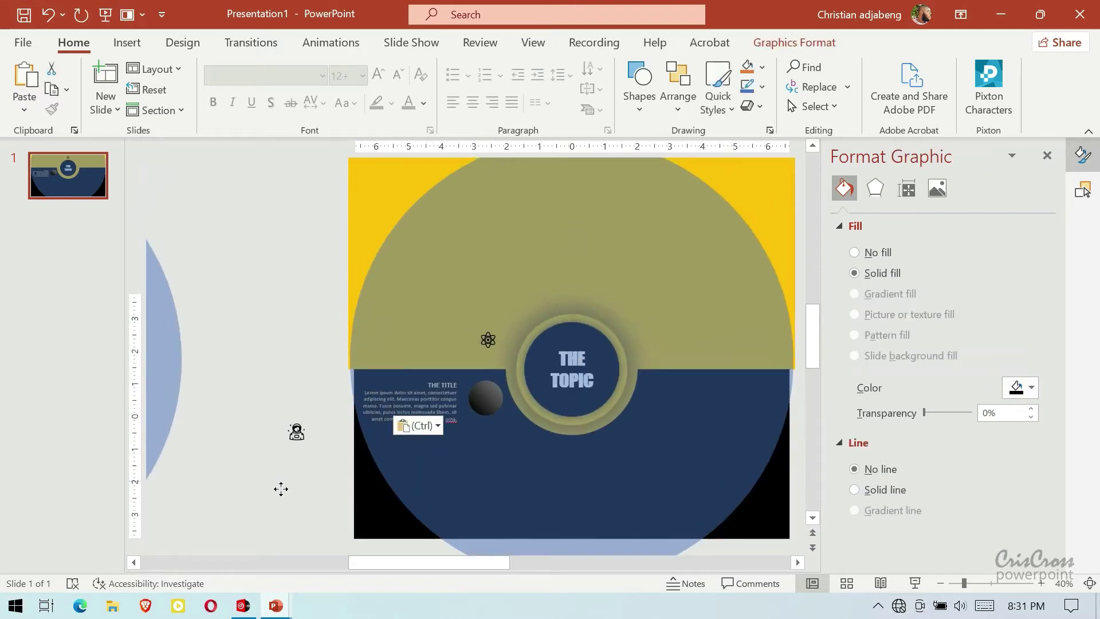
left_click(252, 517)
left_click(359, 390)
left_click_drag(359, 390, 516, 398)
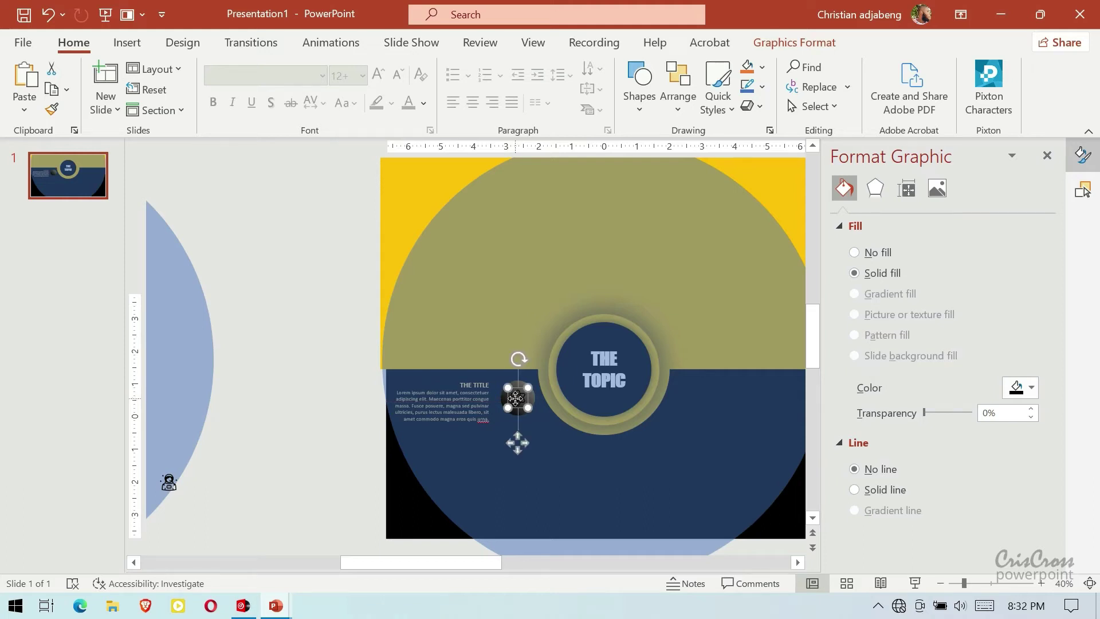
- Centre the atom icon on the dark circle and make the atom and astronaut icons white
left_click(169, 483, "shift")
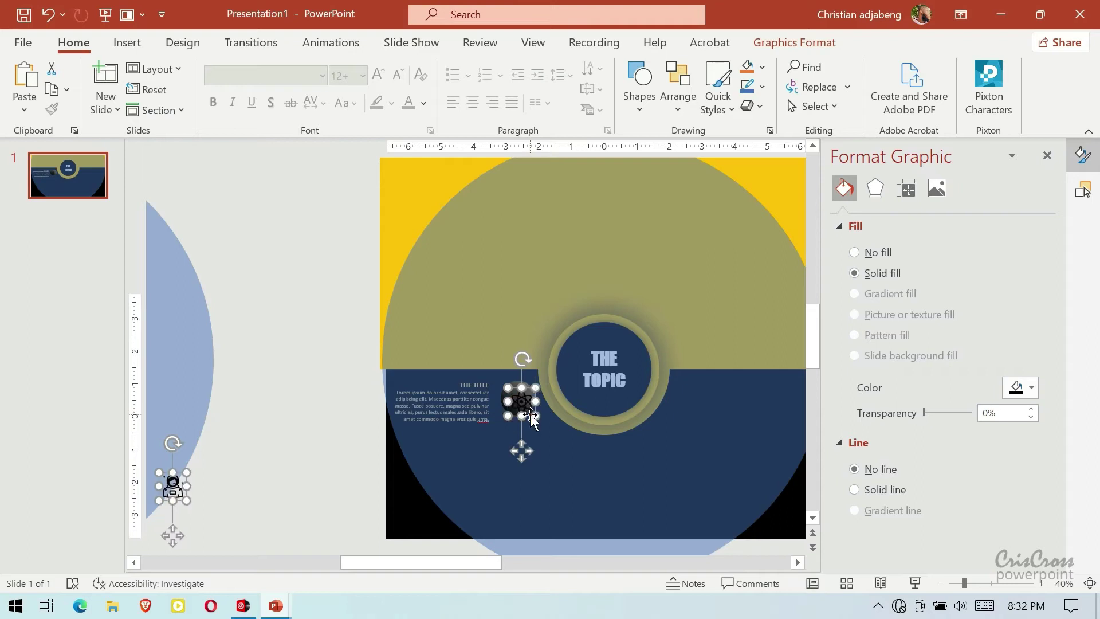
key("Escape")
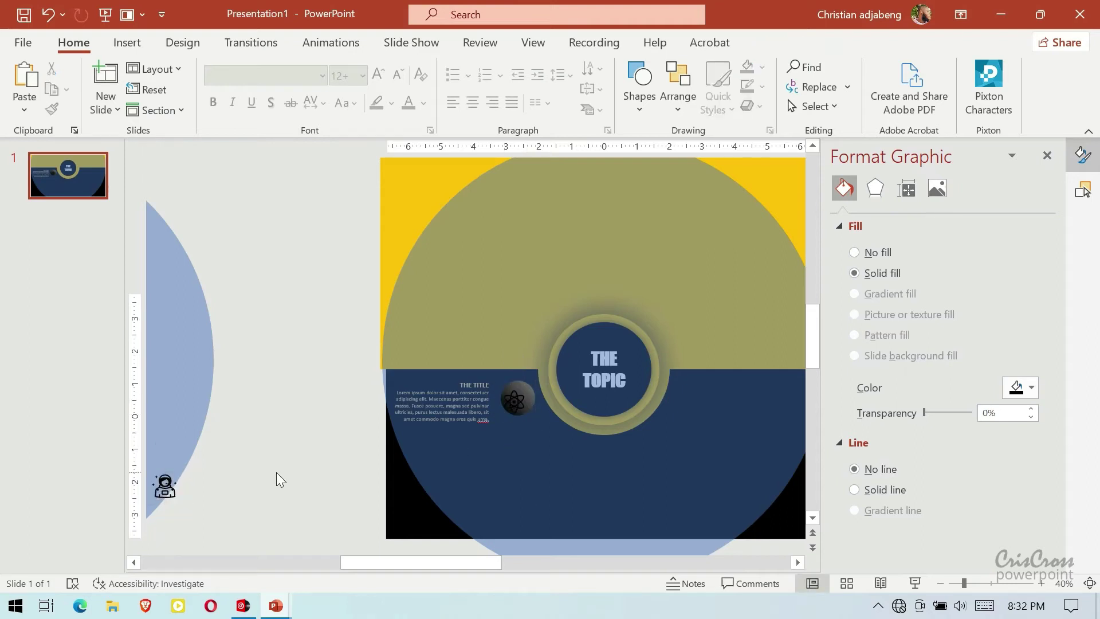
left_click(515, 399)
left_click_drag(516, 397, 518, 397)
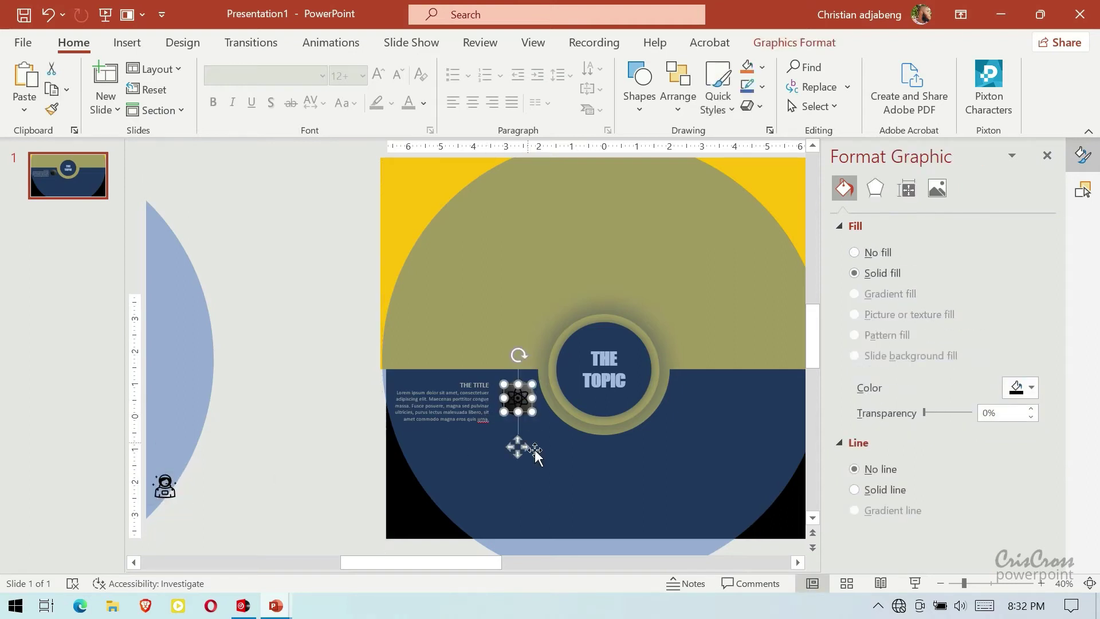
left_click(395, 465)
left_click(518, 398)
left_click(168, 493, "ctrl")
left_click(1031, 387)
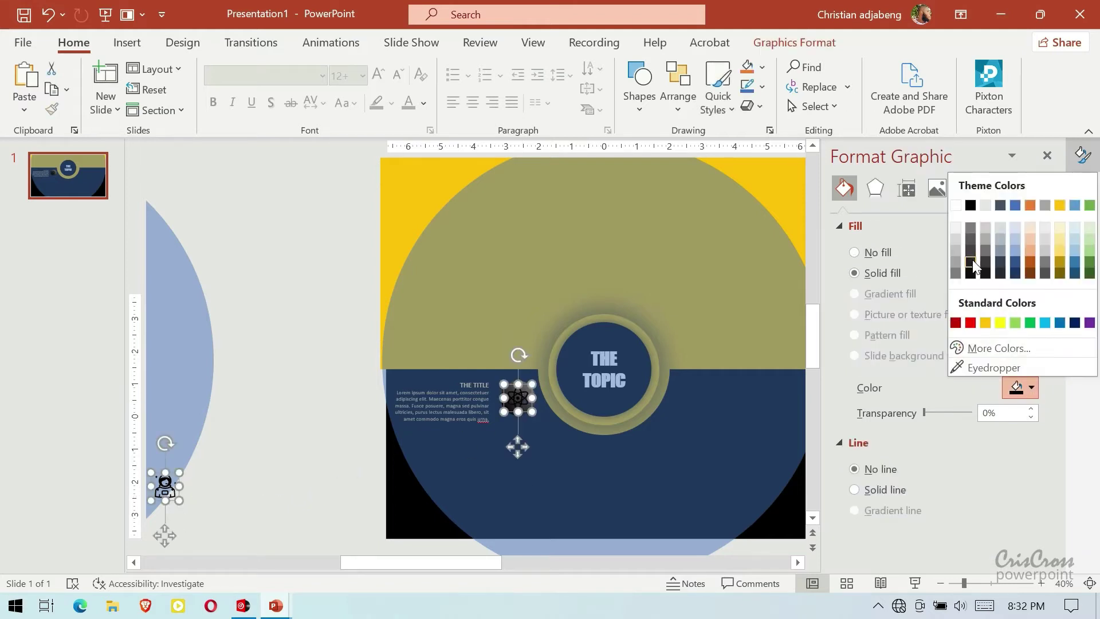
left_click(960, 205)
left_click(492, 491)
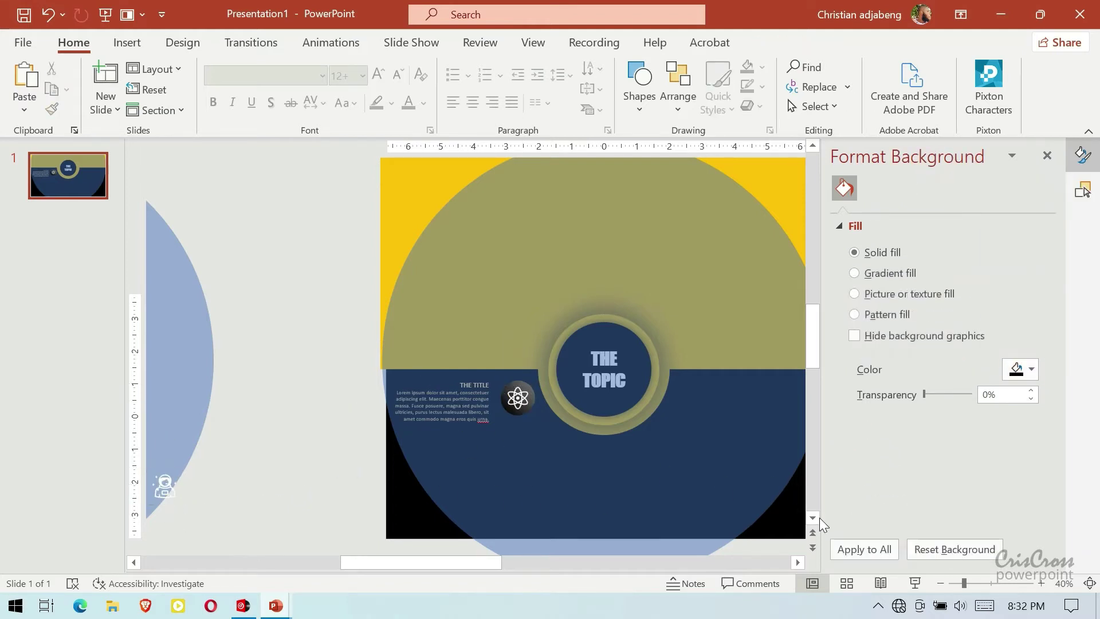
- Select the atom icon, dark circle and title text block together
left_click(798, 562)
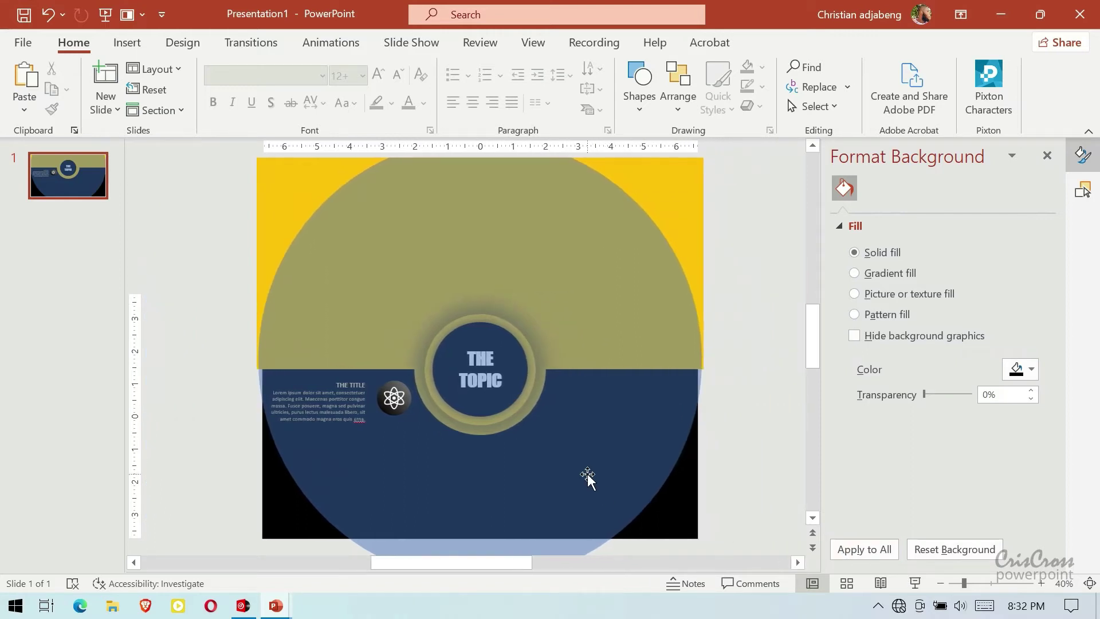
left_click(587, 473)
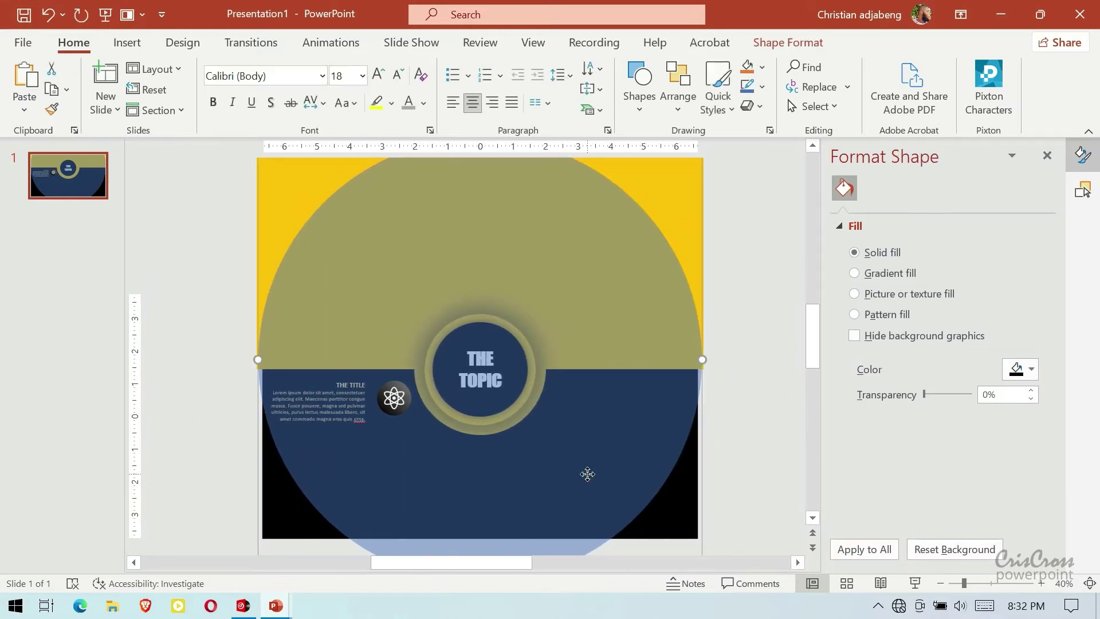
left_click(403, 410, "ctrl")
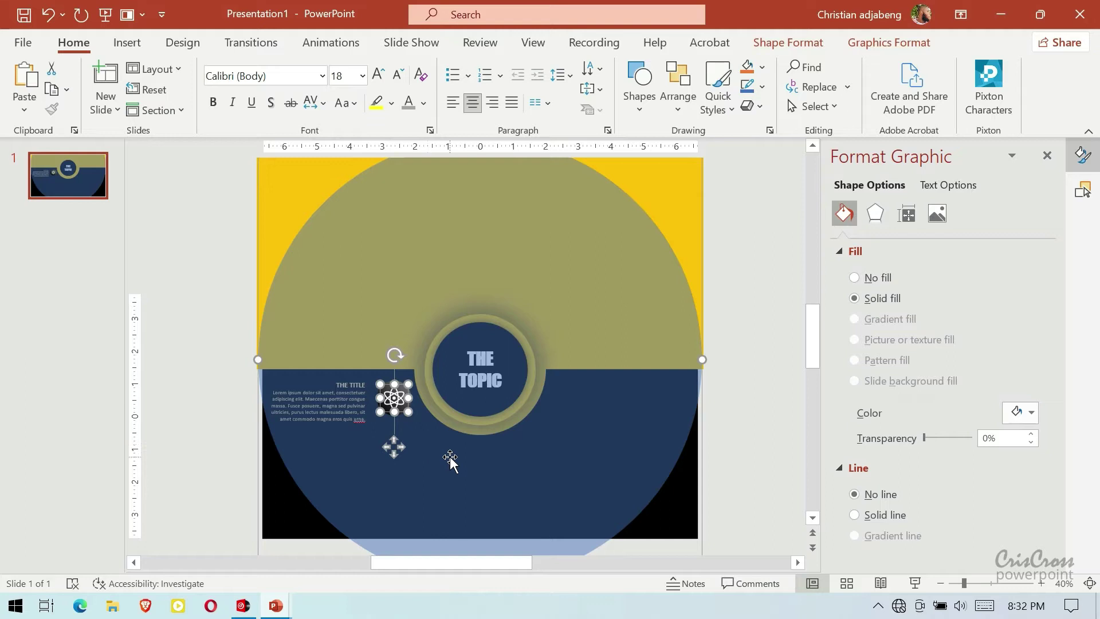
left_click(296, 459)
left_click(402, 408)
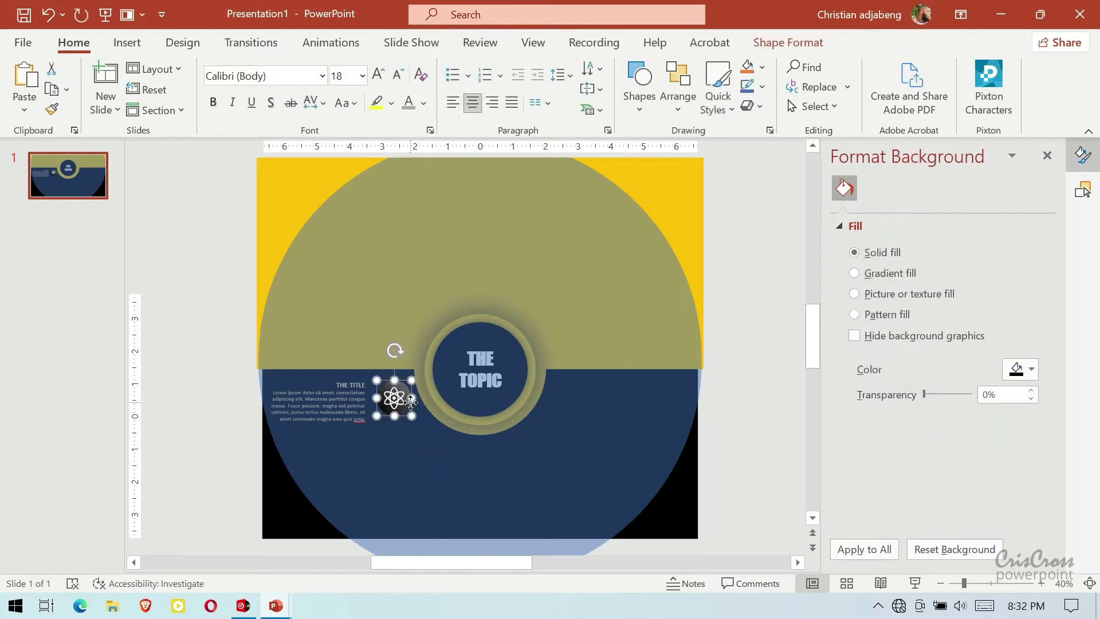
left_click(400, 411, "shift")
left_click(482, 464, "shift")
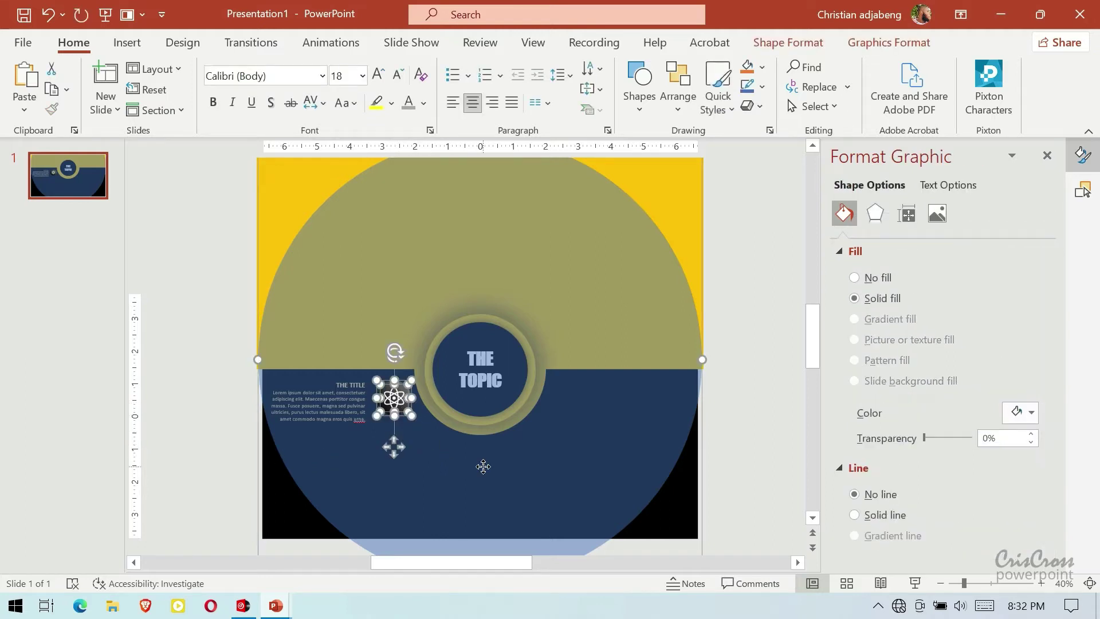
left_click(338, 415, "shift")
- Group the atom icon, dark circle and title text, then rename the group GROUP 1
right_click(352, 381)
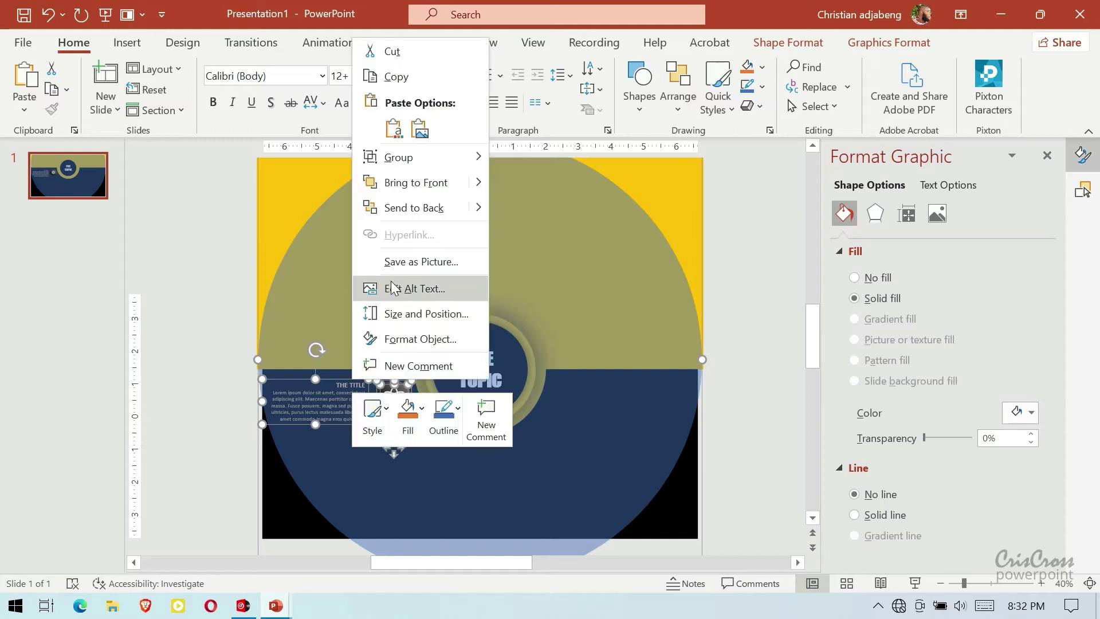
left_click(535, 157)
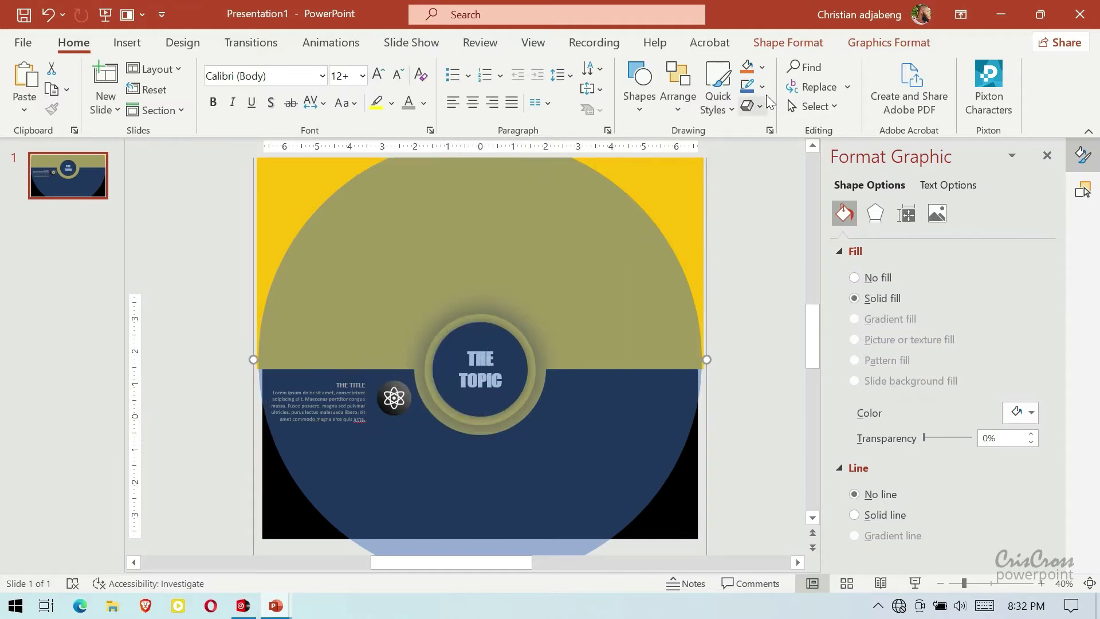
left_click(785, 50)
left_click(800, 110)
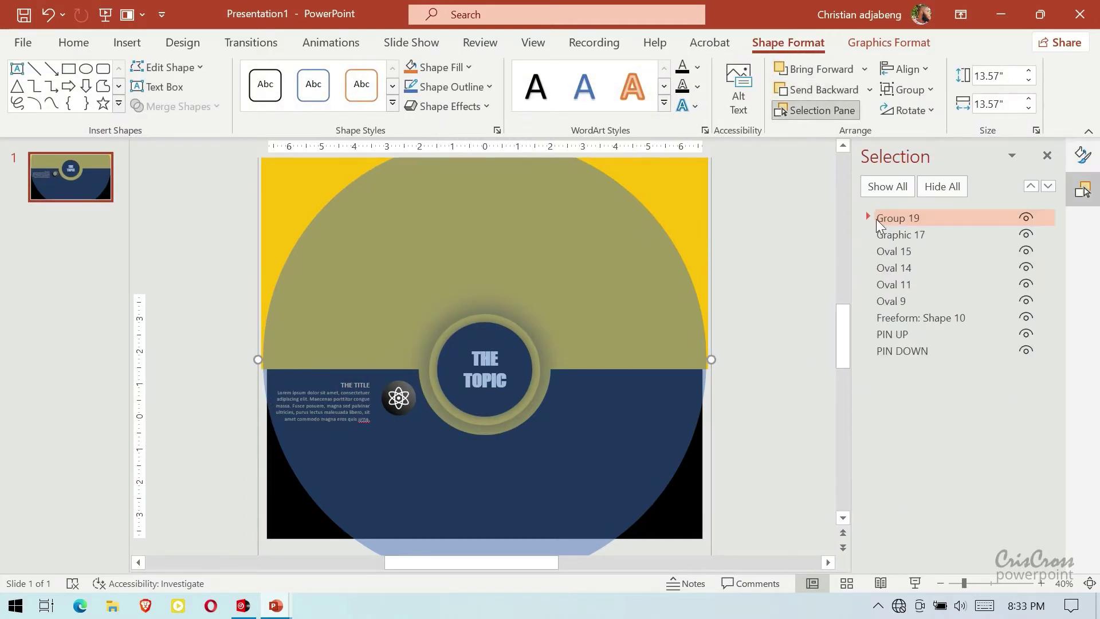
double_click(879, 219)
type("C")
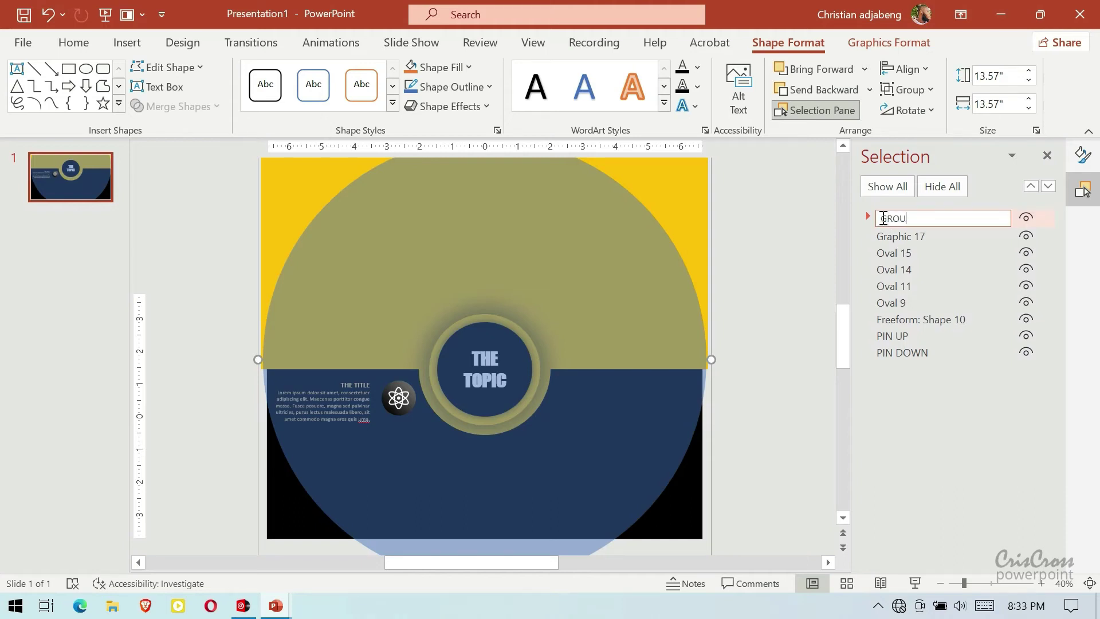
type("P 1")
key("Return")
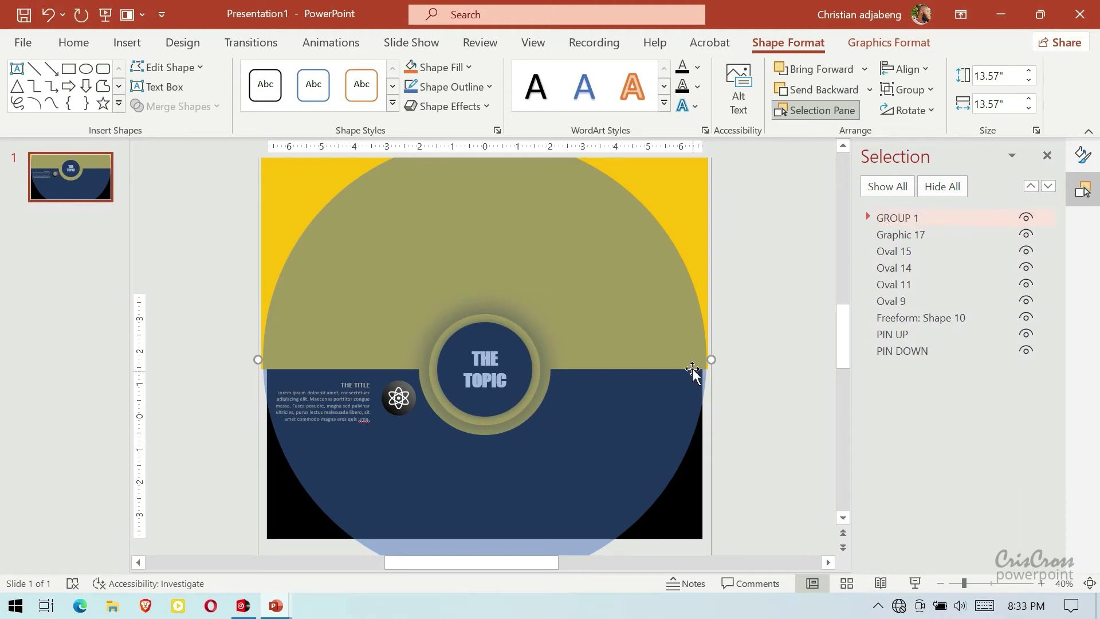
left_click(691, 369)
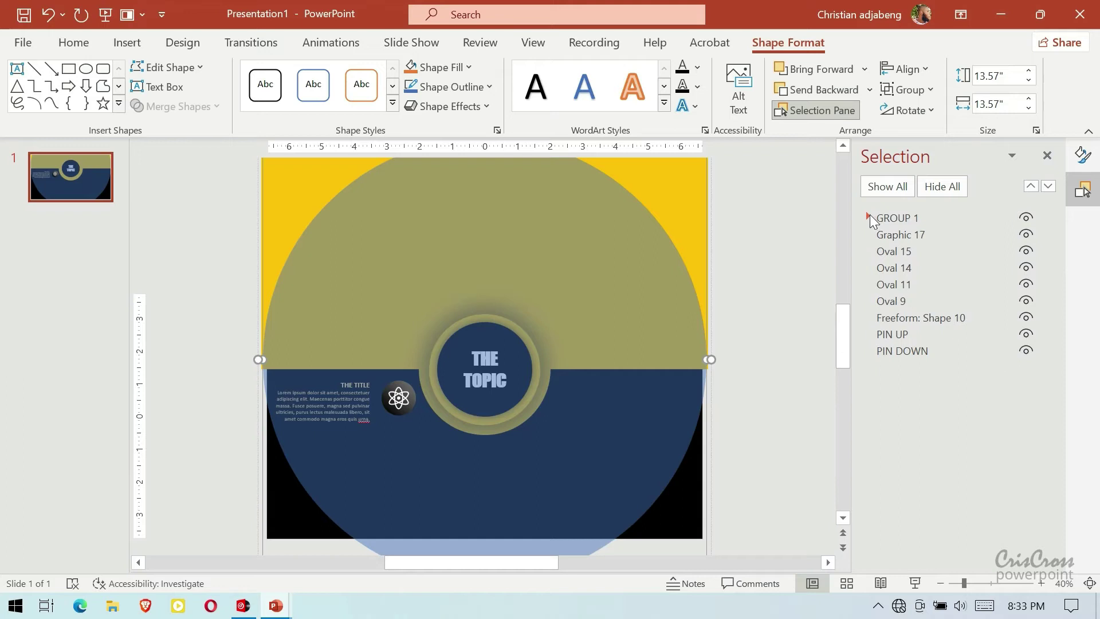
- Adjust the large circle's transparency in the formatting pane
left_click(1081, 157)
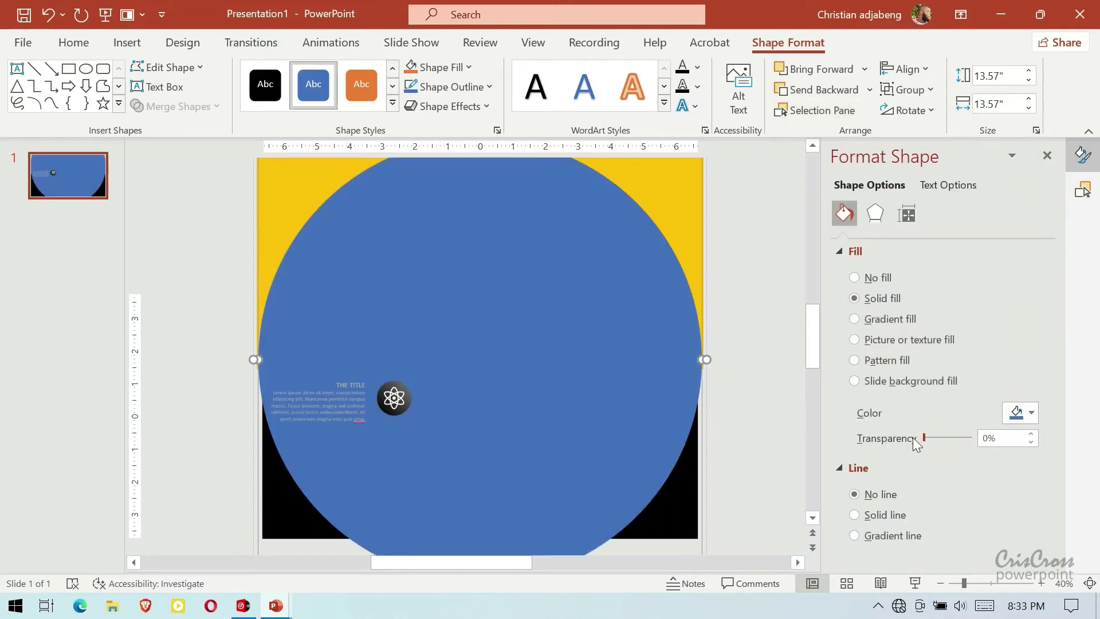
mouse_move(950, 437)
left_mouse_down()
mouse_move(975, 438)
mouse_move(953, 438)
left_mouse_up()
left_click(722, 418)
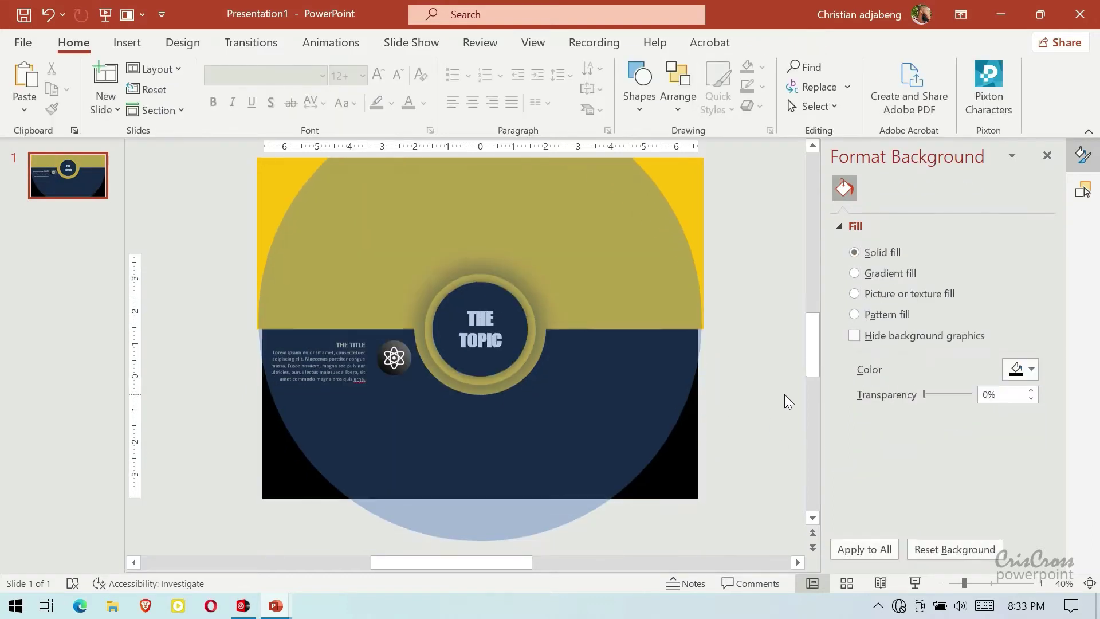
- Duplicate the large circle graphic and centre the copy exactly over the original
left_click(940, 583)
left_click(939, 583)
left_click(554, 326)
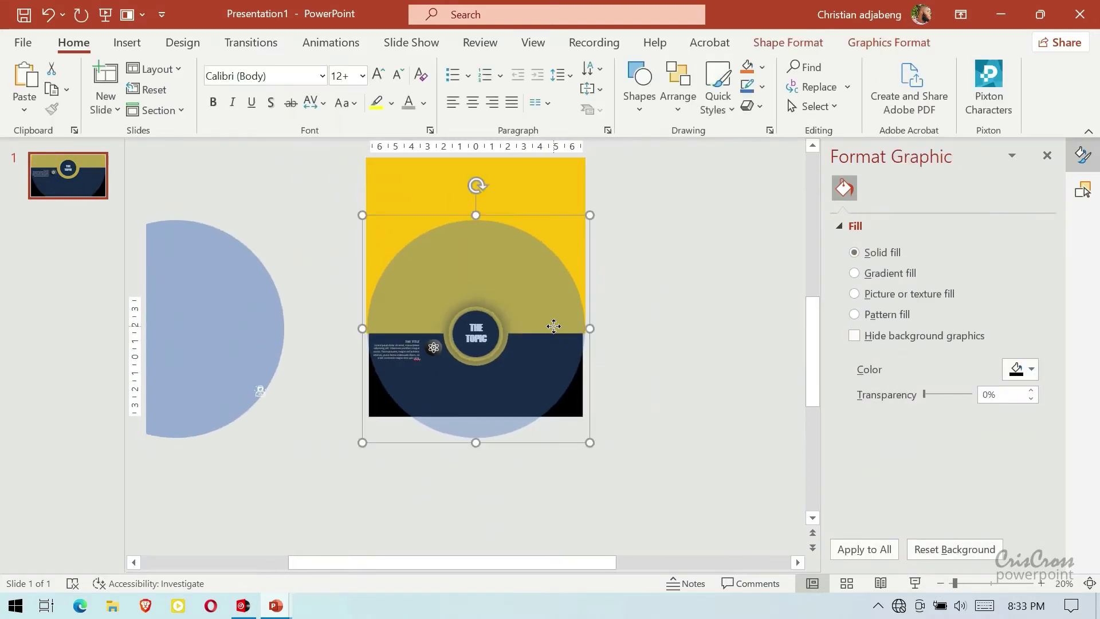
key("ctrl+c")
key("ctrl+v")
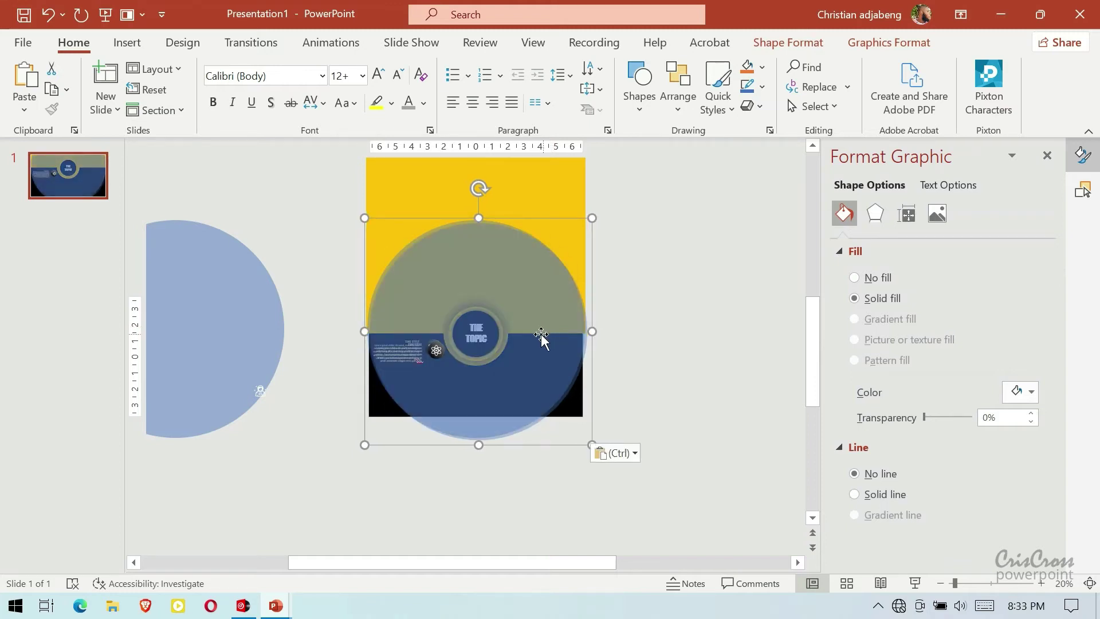
mouse_move(553, 325)
left_mouse_down()
mouse_move(542, 480)
mouse_move(528, 326)
left_mouse_up()
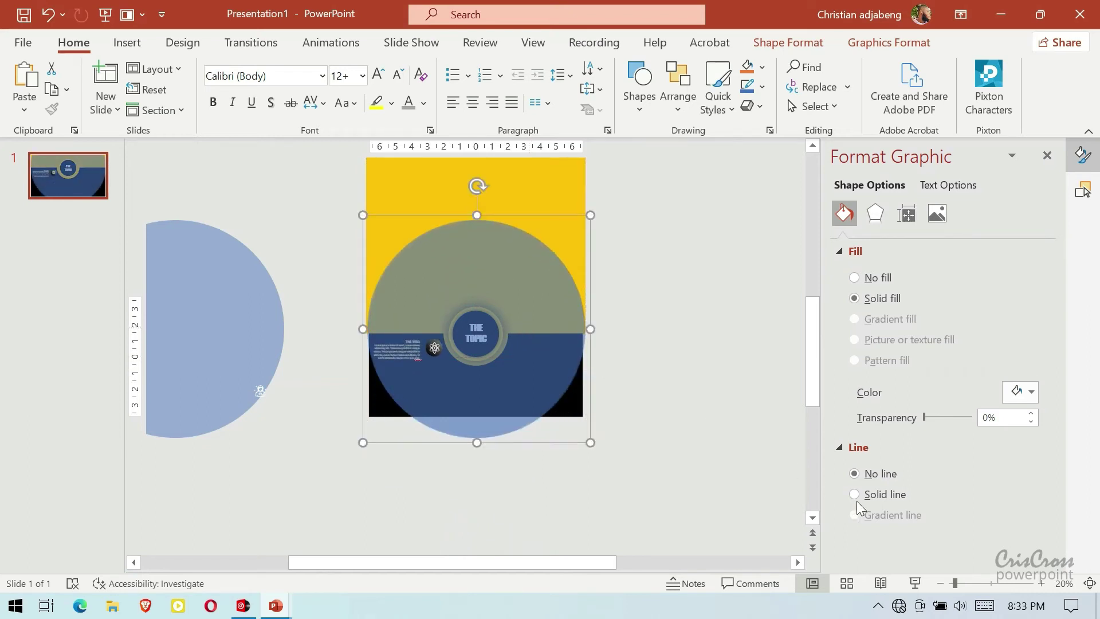
left_click(1037, 583)
left_click(1036, 583)
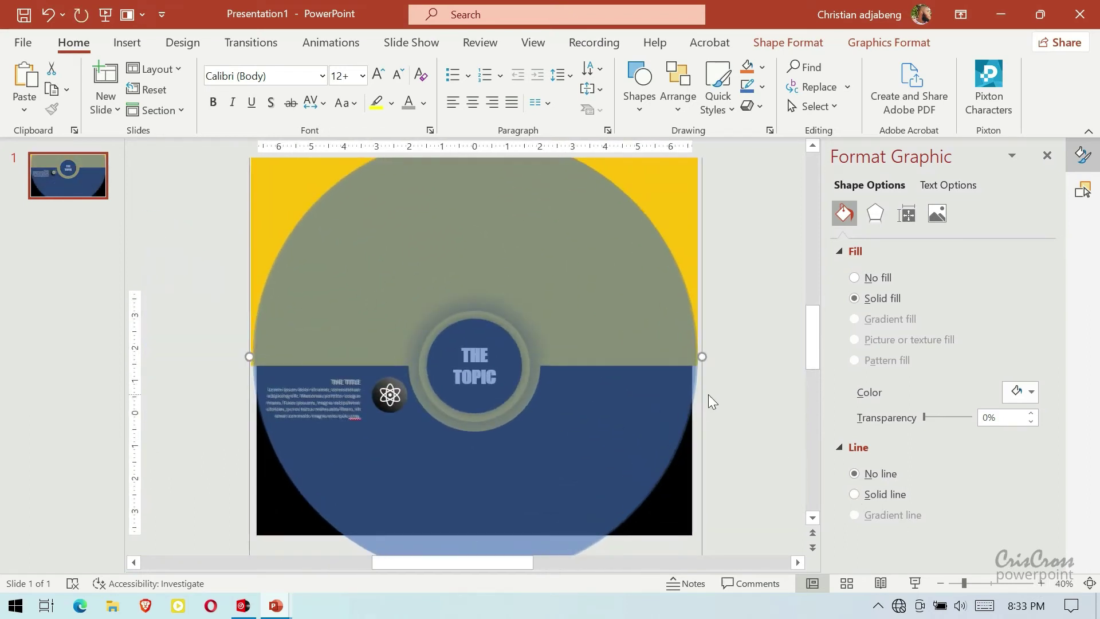
left_click_drag(658, 386, 656, 386)
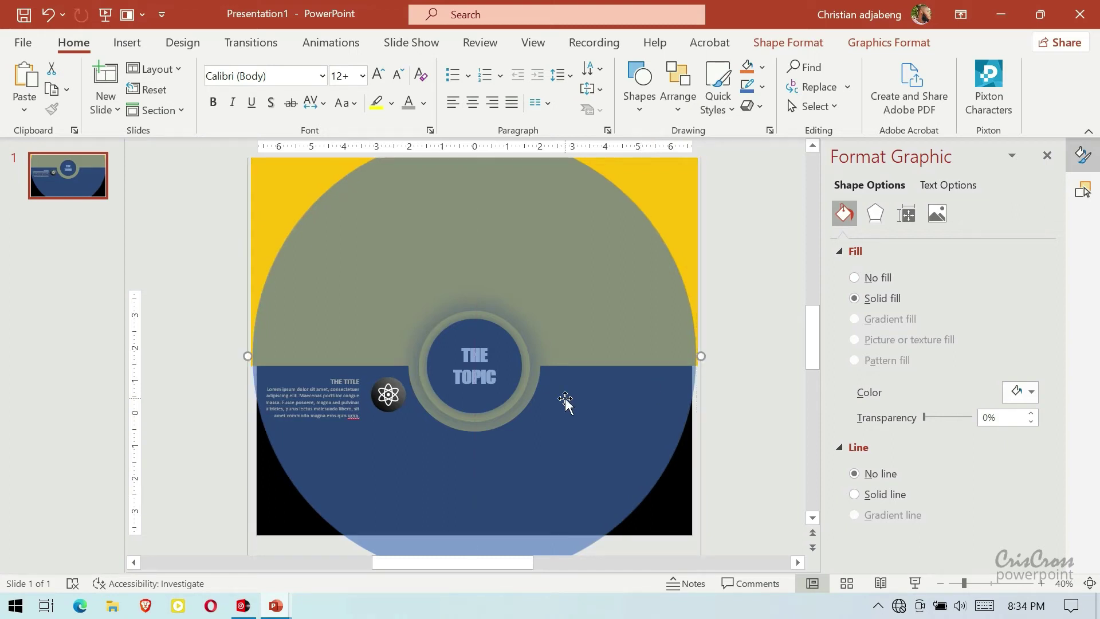
- Ungroup the title-and-icon graphic and duplicate the title block and atom icon to the right
right_click(583, 395)
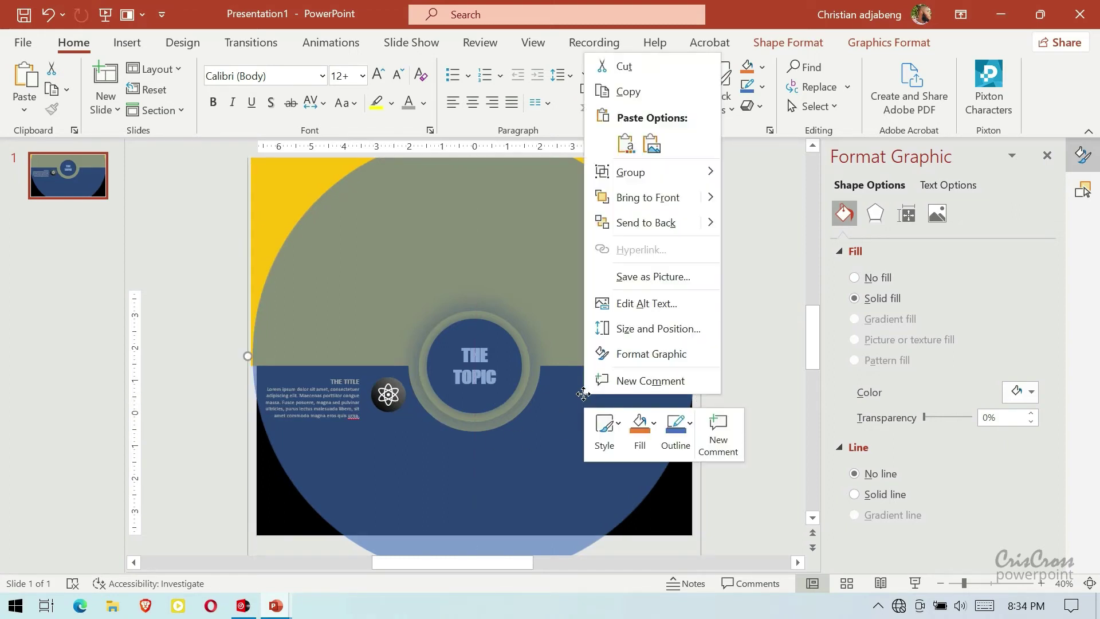
left_click(768, 223)
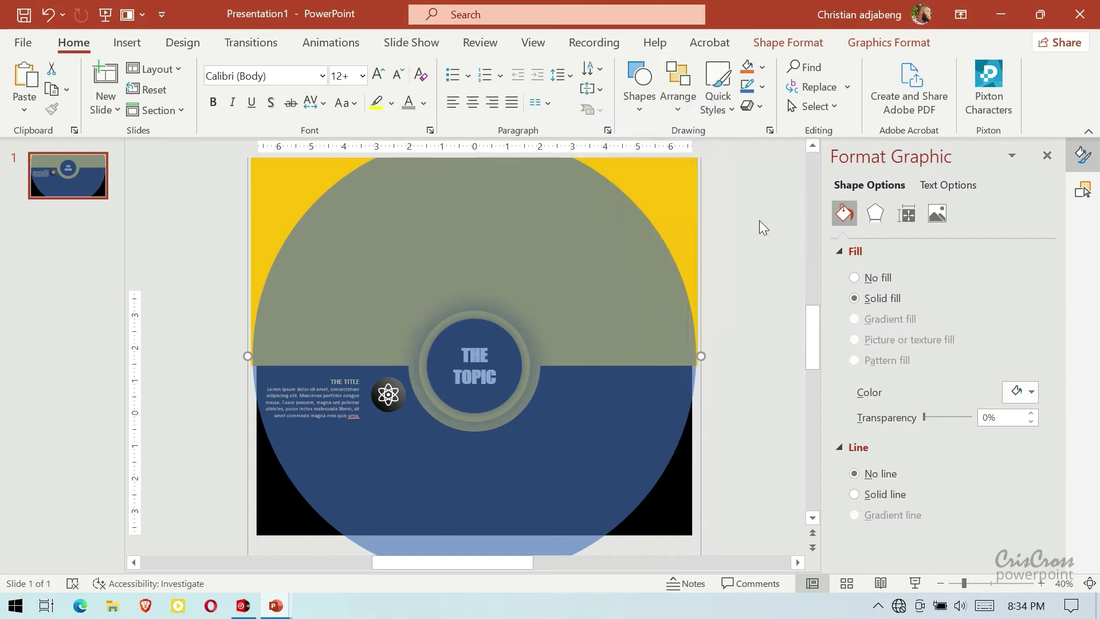
left_click(747, 379)
left_click_drag(201, 323, 414, 452)
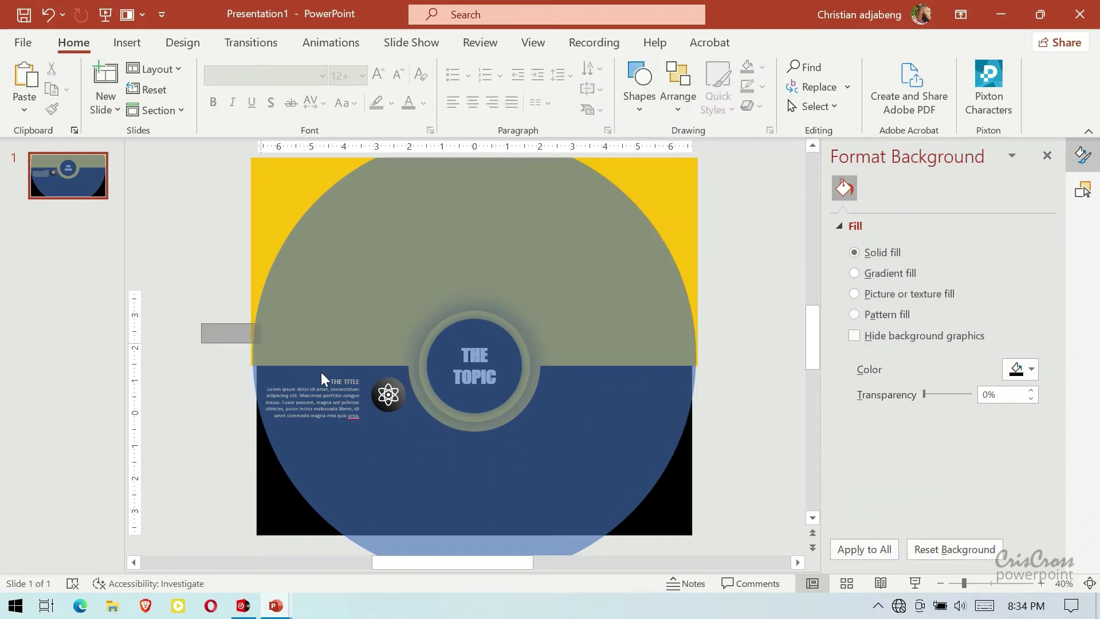
left_click_drag(342, 423, 586, 455)
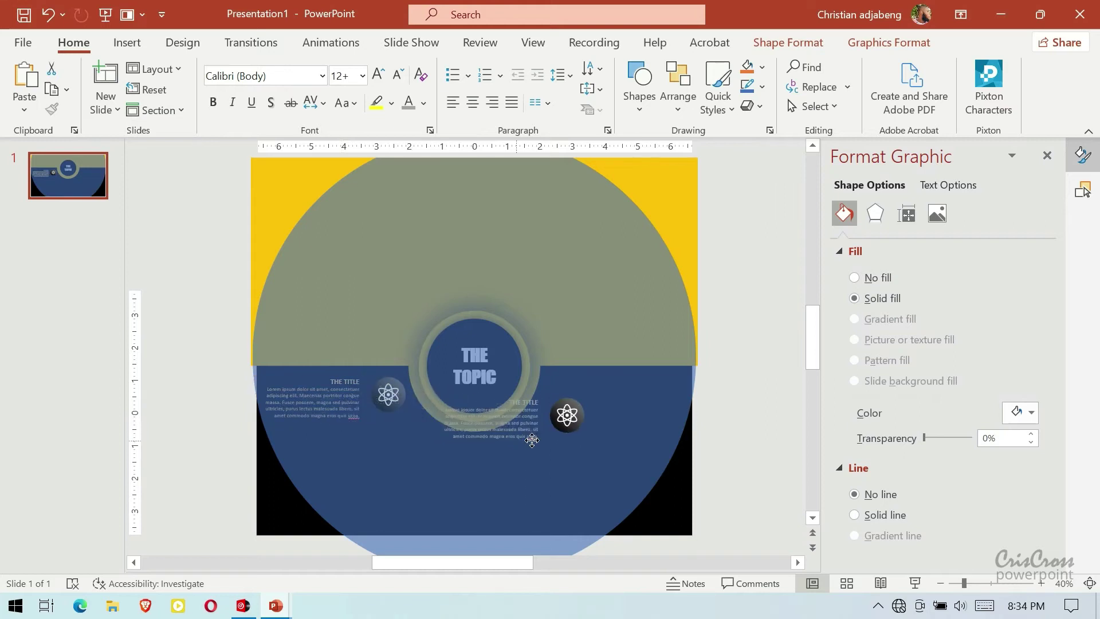
- Position the copied atom icon and text block to the right of THE TOPIC circle
left_click(785, 405)
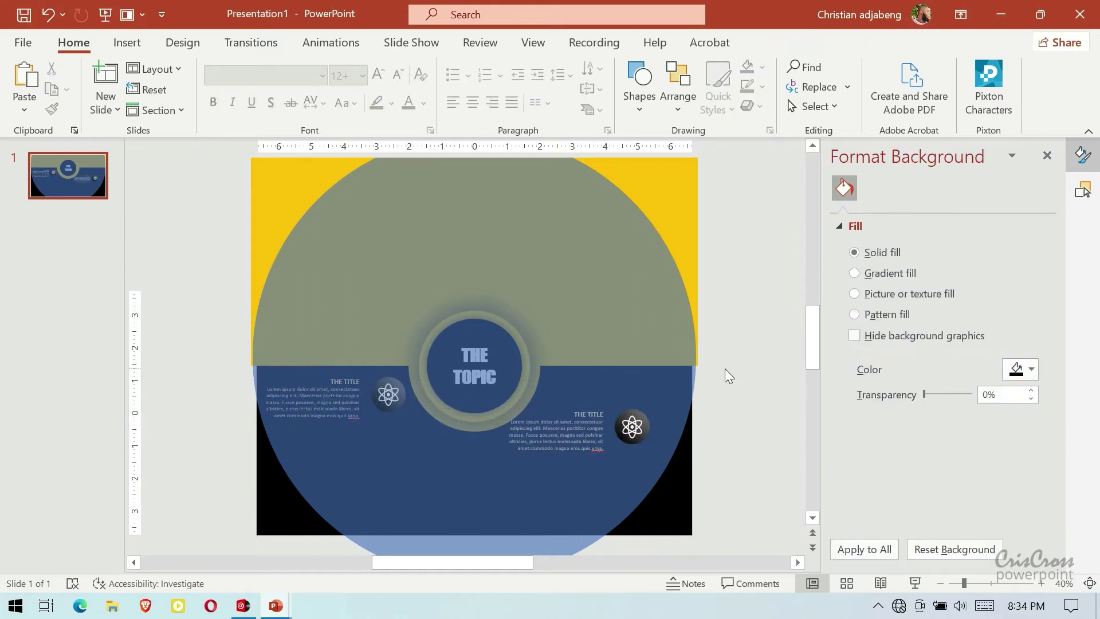
mouse_move(743, 366)
left_mouse_down()
mouse_move(609, 485)
mouse_move(617, 474)
left_mouse_up()
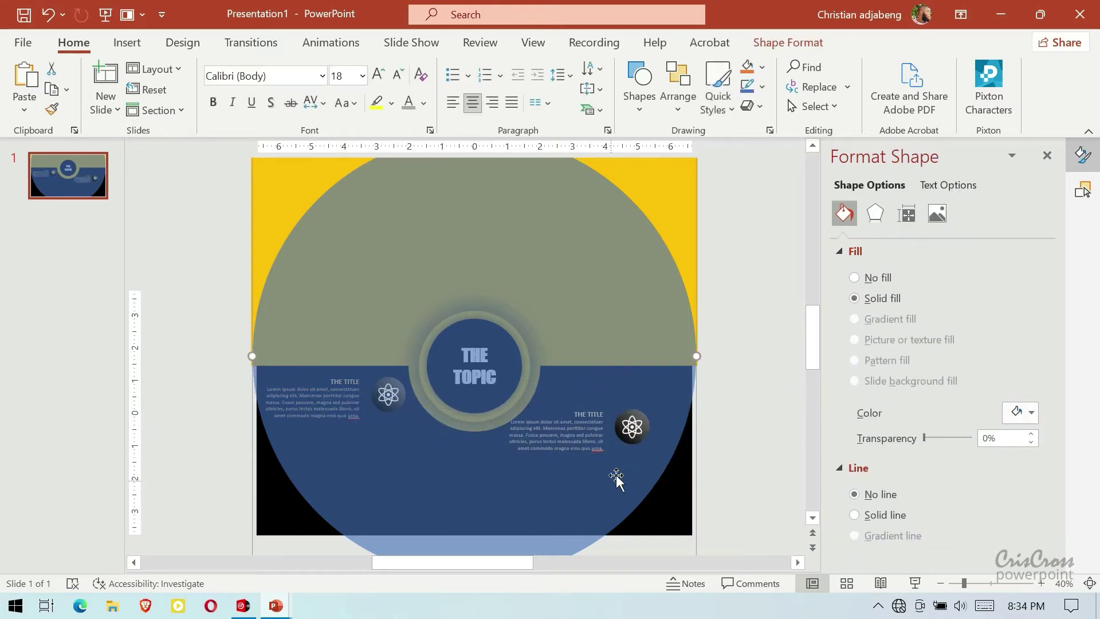
left_click(679, 397)
left_click_drag(730, 388, 607, 468)
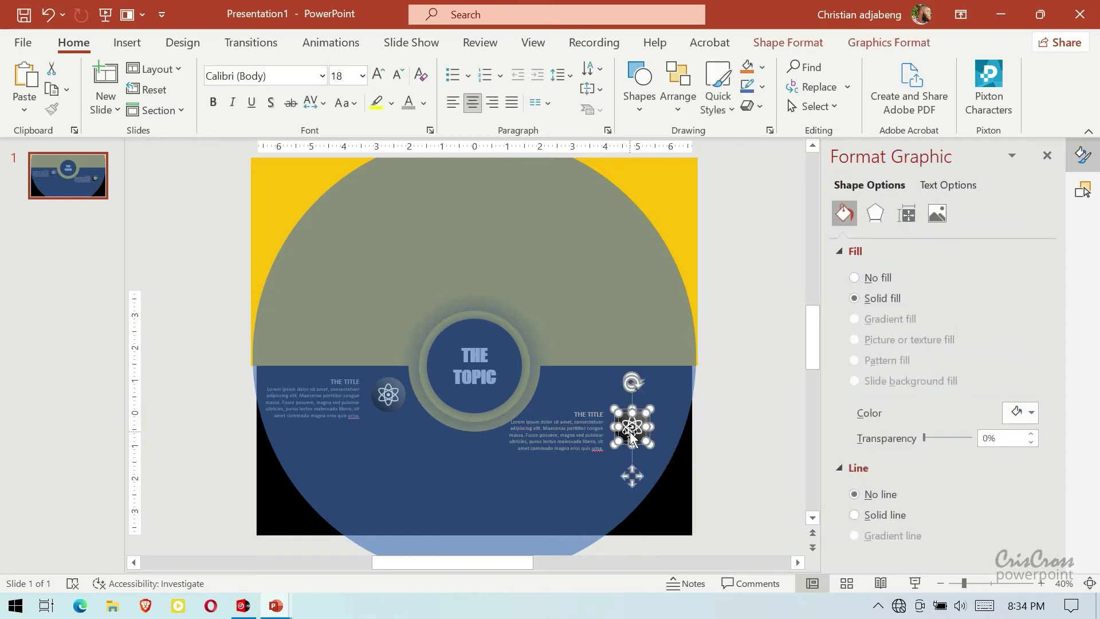
left_click_drag(630, 430, 558, 399)
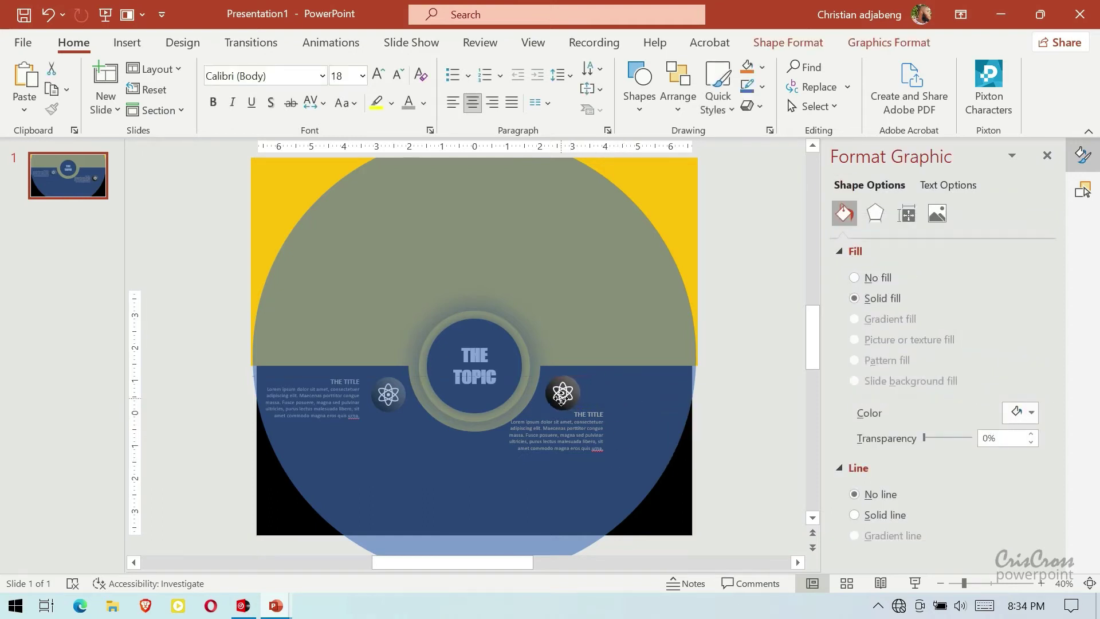
left_click(613, 437)
left_click(561, 444)
left_click(573, 455)
left_click_drag(574, 455, 652, 411)
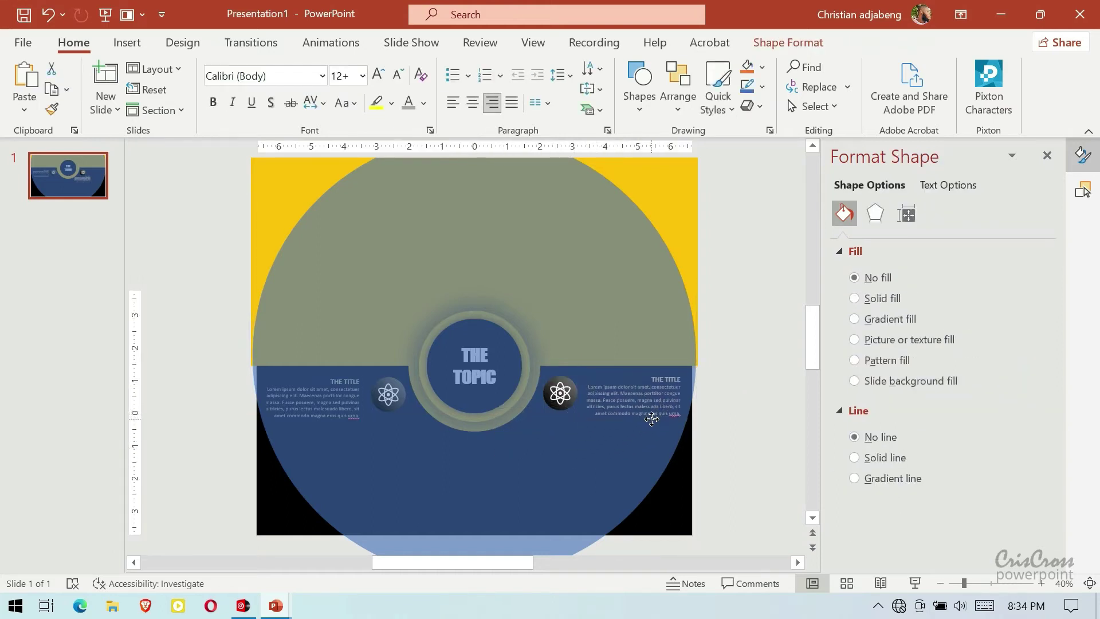
left_click_drag(652, 410, 651, 419)
- Left-align the right-hand text block and delete its copied atom icon
left_click(452, 103)
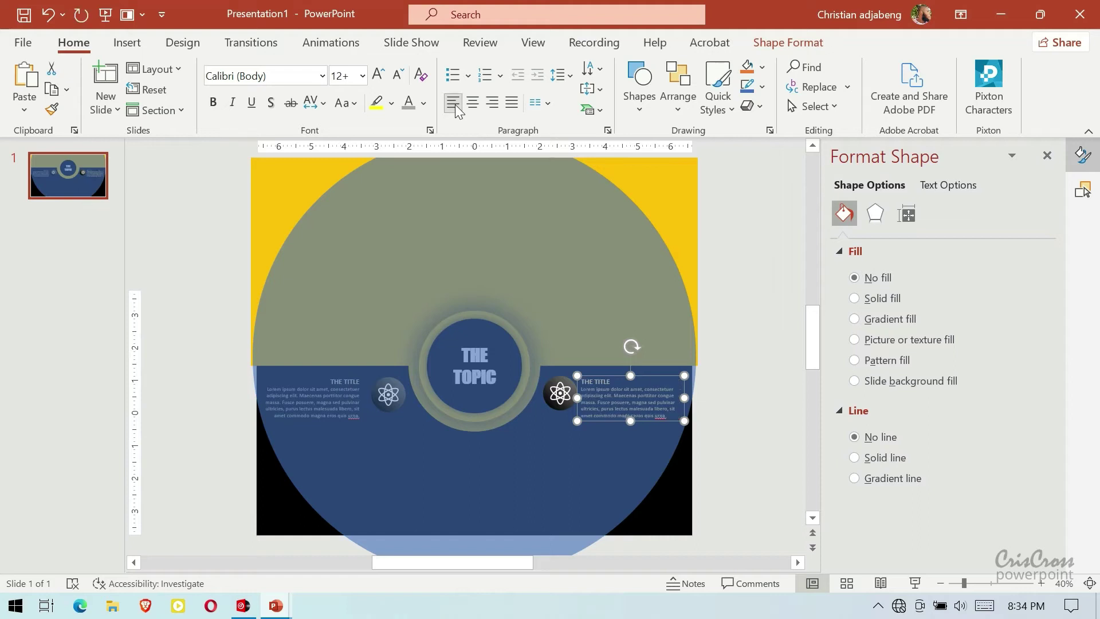
left_click(559, 392)
key("Delete")
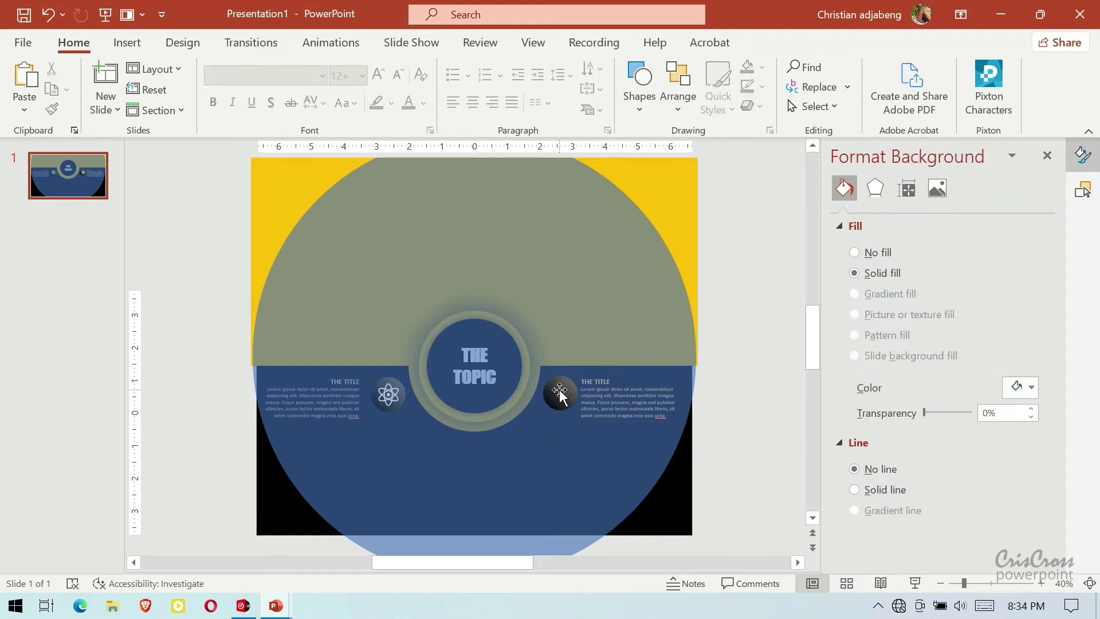
- Drag the white astronaut icon onto the slide and bring it to the front
scroll(731, 380, "down", 1)
scroll(730, 380, "down", 4)
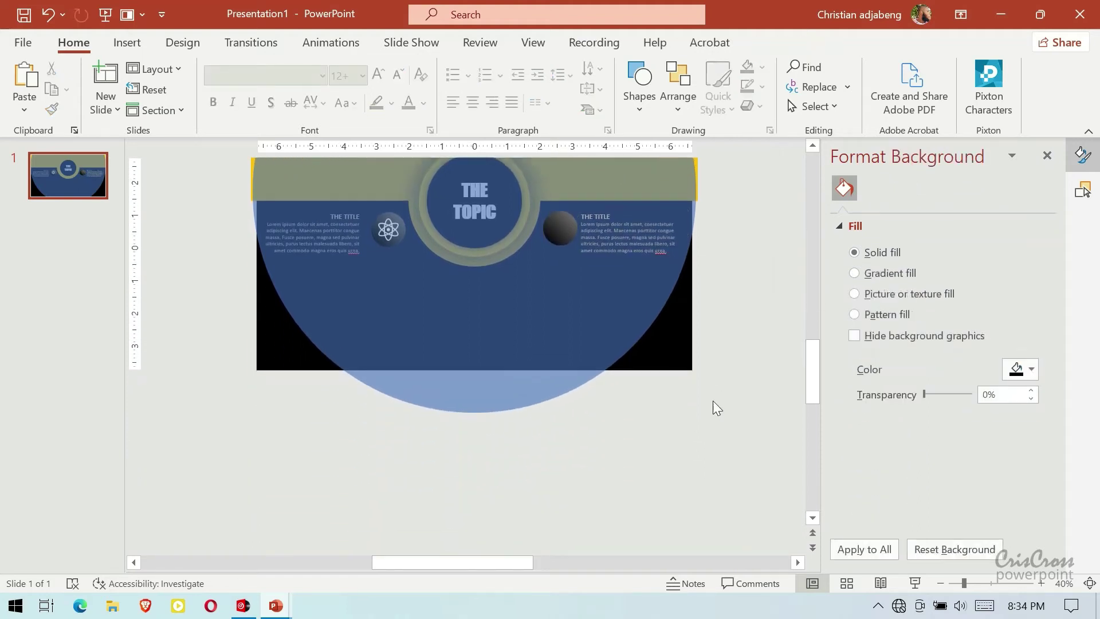
left_click(133, 562)
left_click(240, 315)
mouse_move(240, 315)
left_mouse_down()
mouse_move(609, 302)
mouse_move(766, 229)
mouse_move(754, 266)
left_mouse_up()
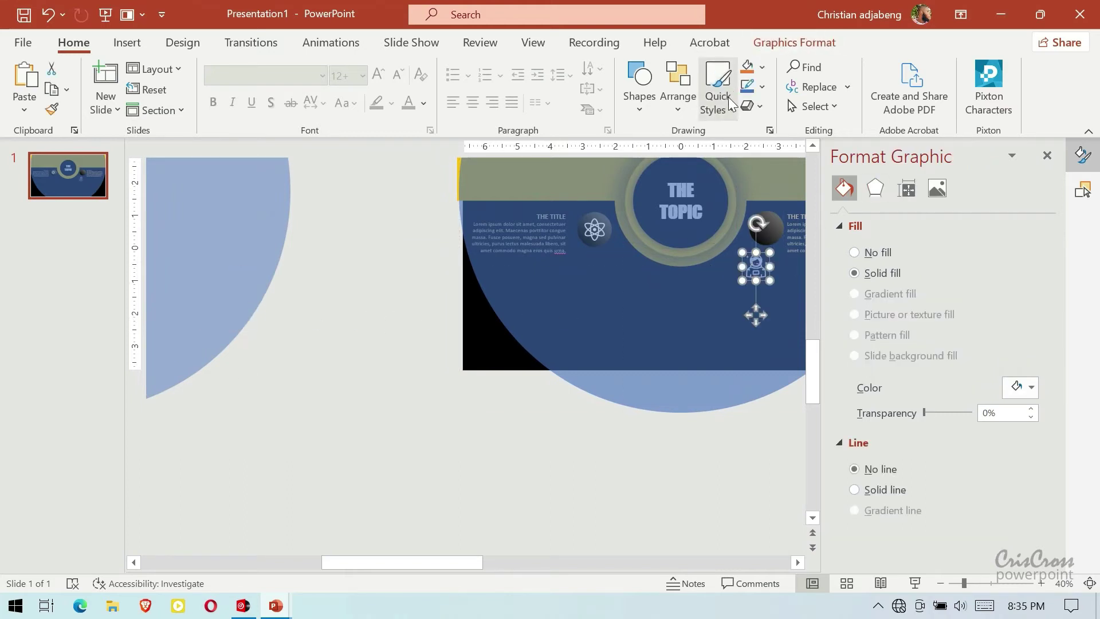
left_click(1079, 192)
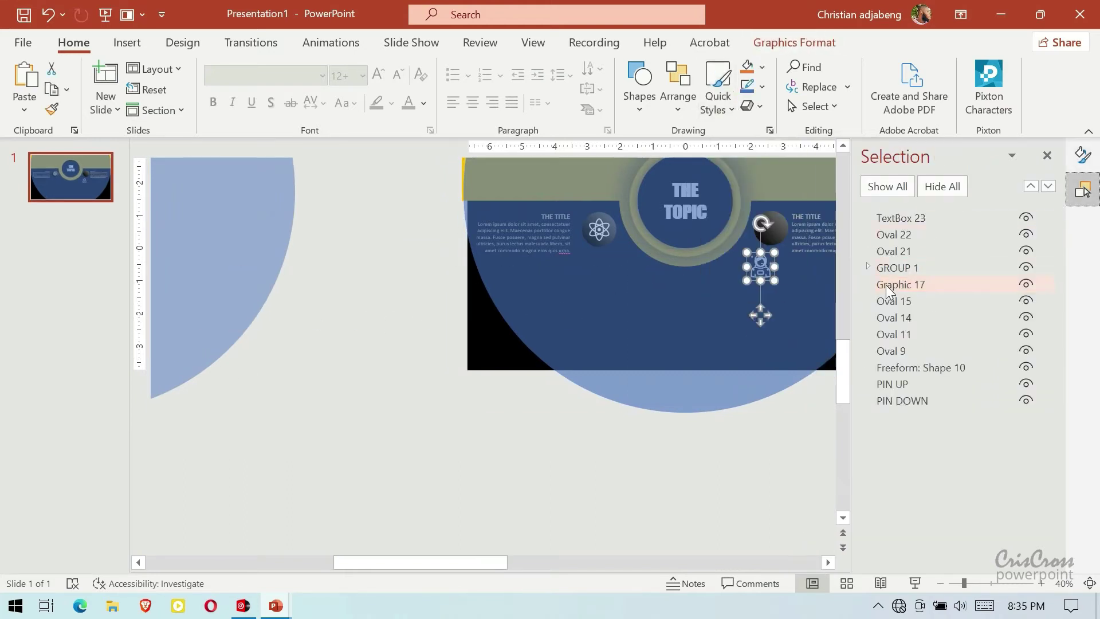
left_click_drag(885, 284, 886, 213)
- Centre the astronaut icon inside the dark circle beside the right-hand title block
left_click(828, 562)
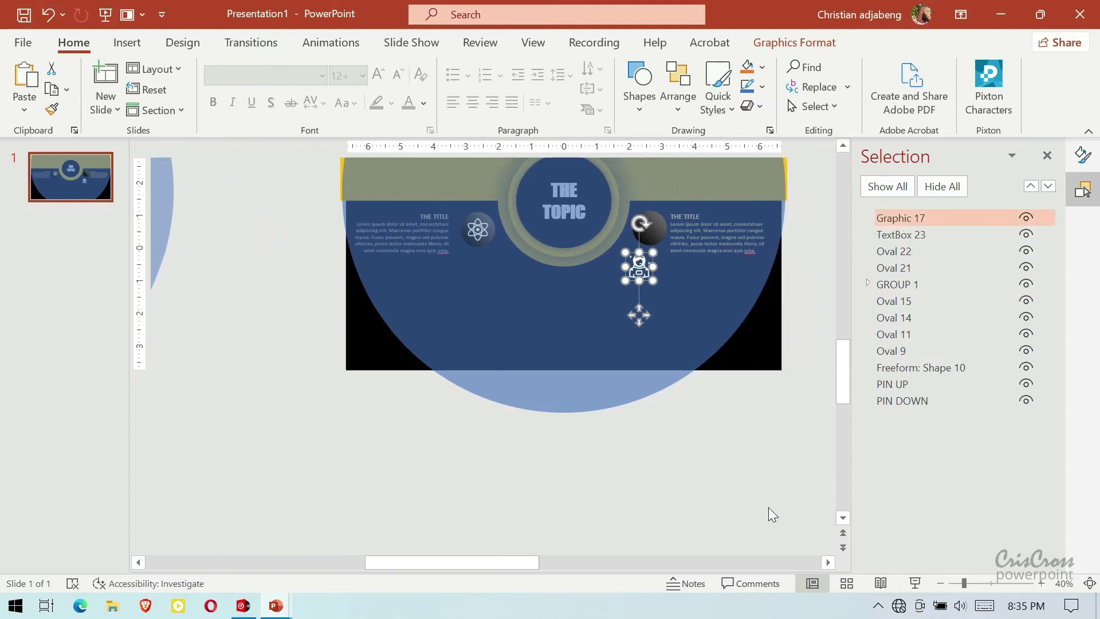
left_click_drag(637, 265, 653, 227)
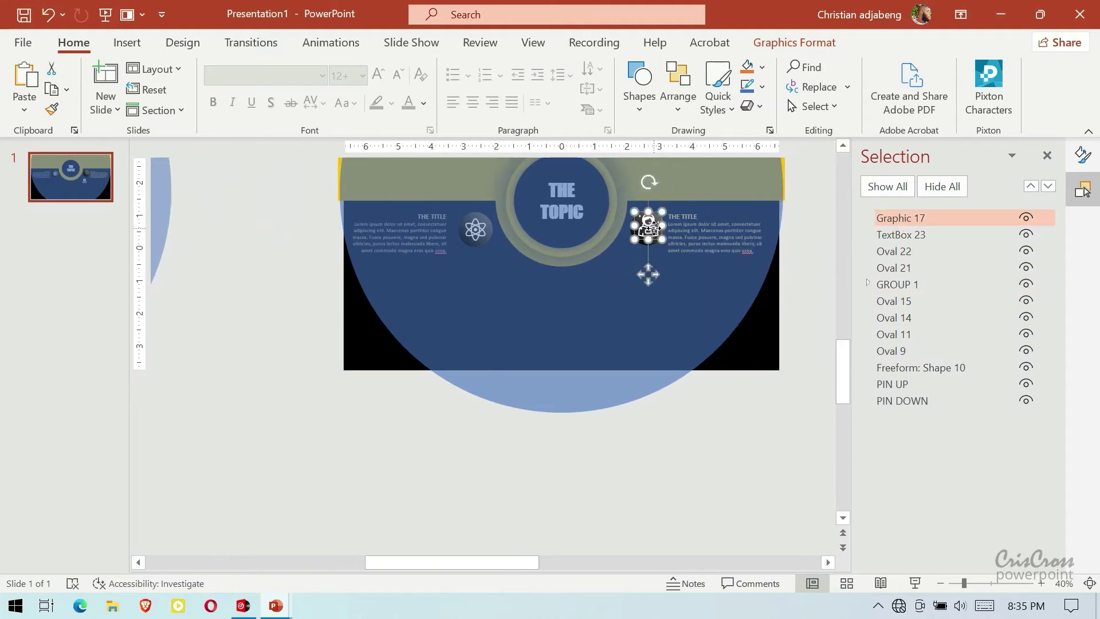
left_click(1040, 582)
left_click(1041, 582)
left_click(1040, 582)
left_click(1041, 582)
left_click(1041, 582)
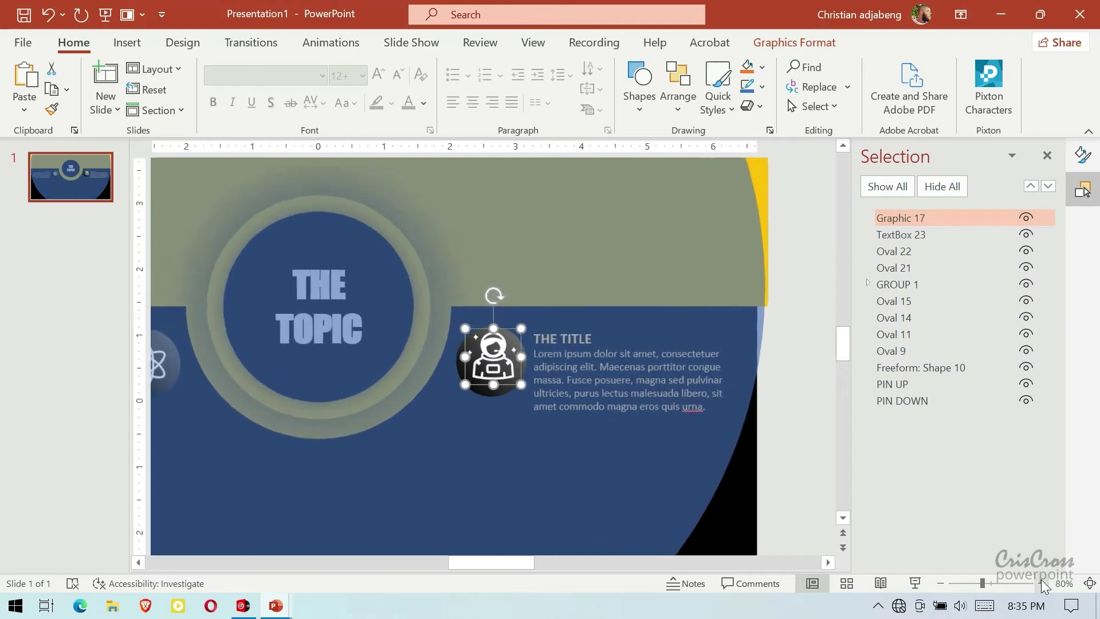
left_click_drag(502, 359, 500, 364)
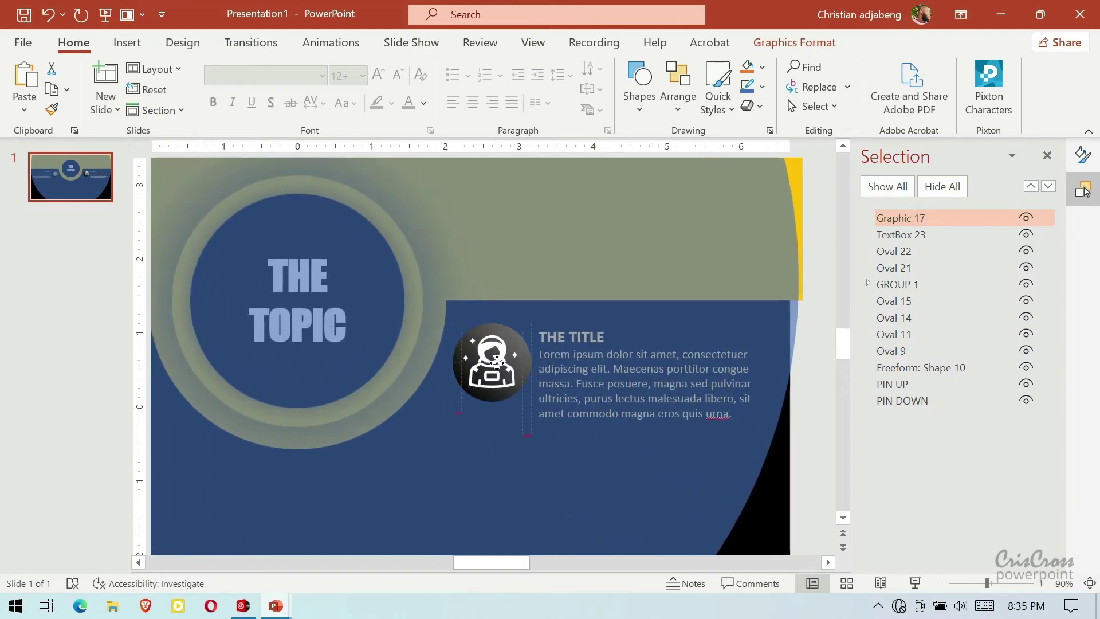
left_click(709, 486)
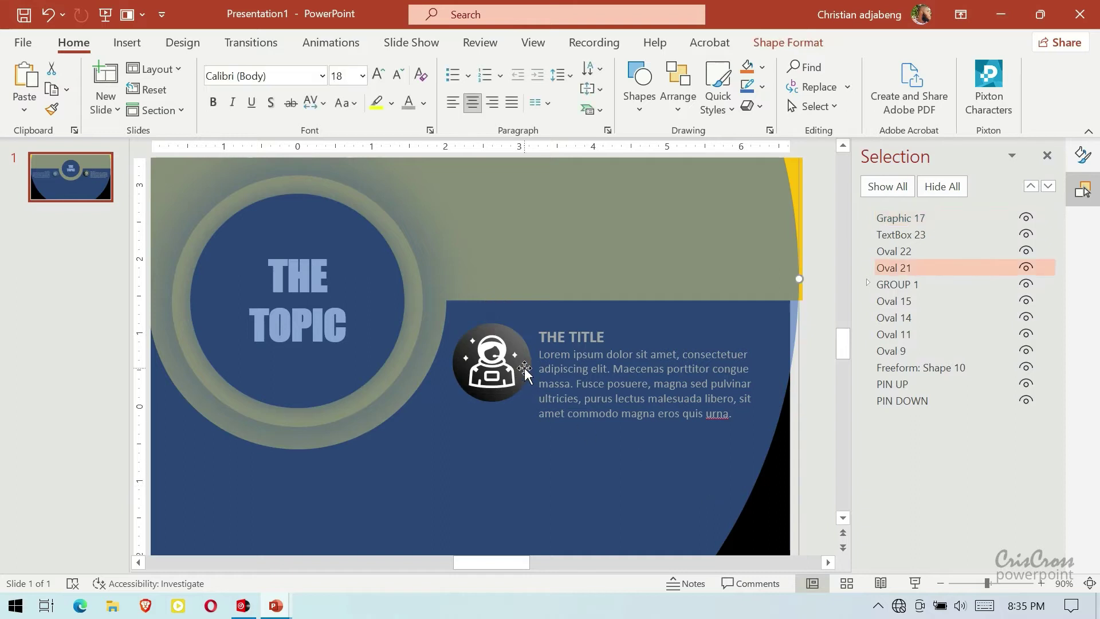
left_click(525, 344)
- Group the astronaut icon, its dark circles and the right-hand title text
left_click(496, 362, "shift")
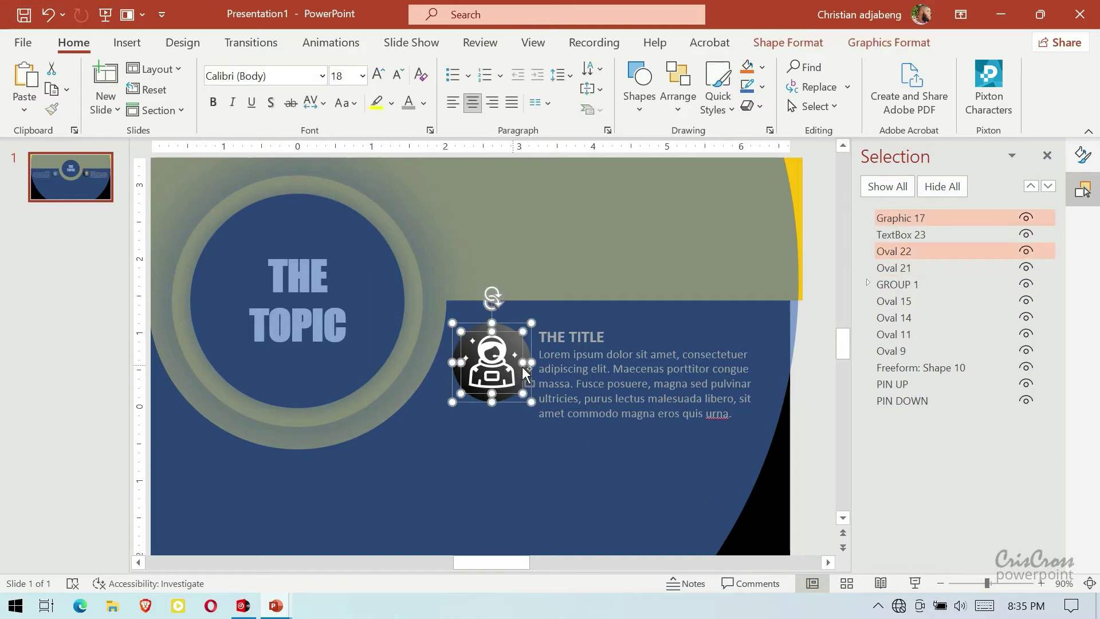
left_click(581, 372, "shift")
left_click(628, 476, "shift")
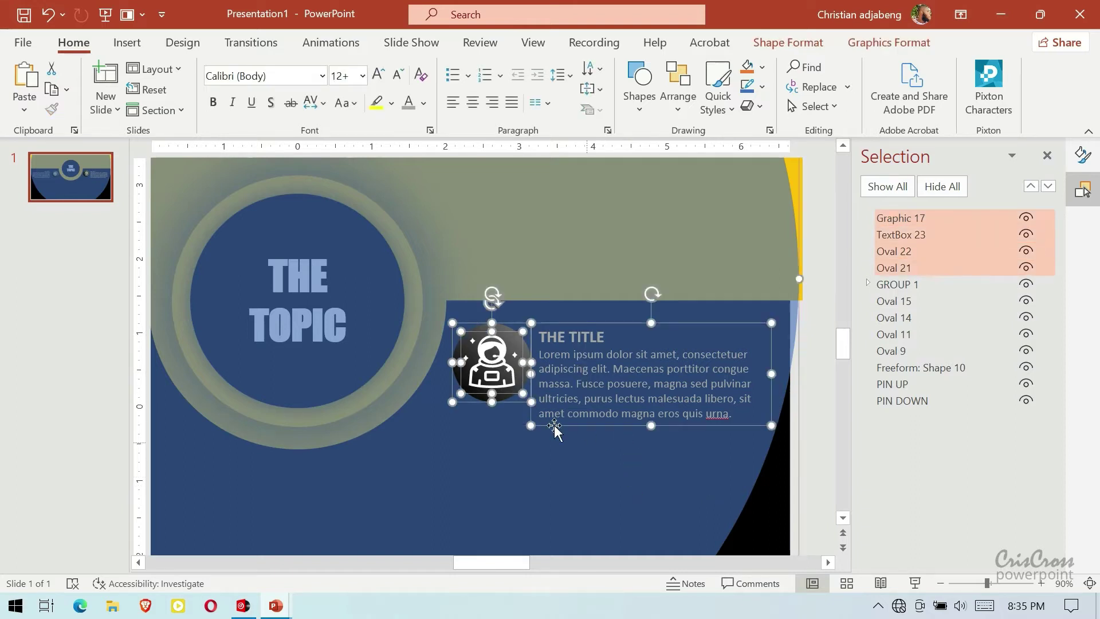
right_click(554, 322)
left_click(708, 362)
- Rename the new group GROUP 4 in the Selection Pane
left_click(868, 217)
double_click(882, 220)
type("GROUP")
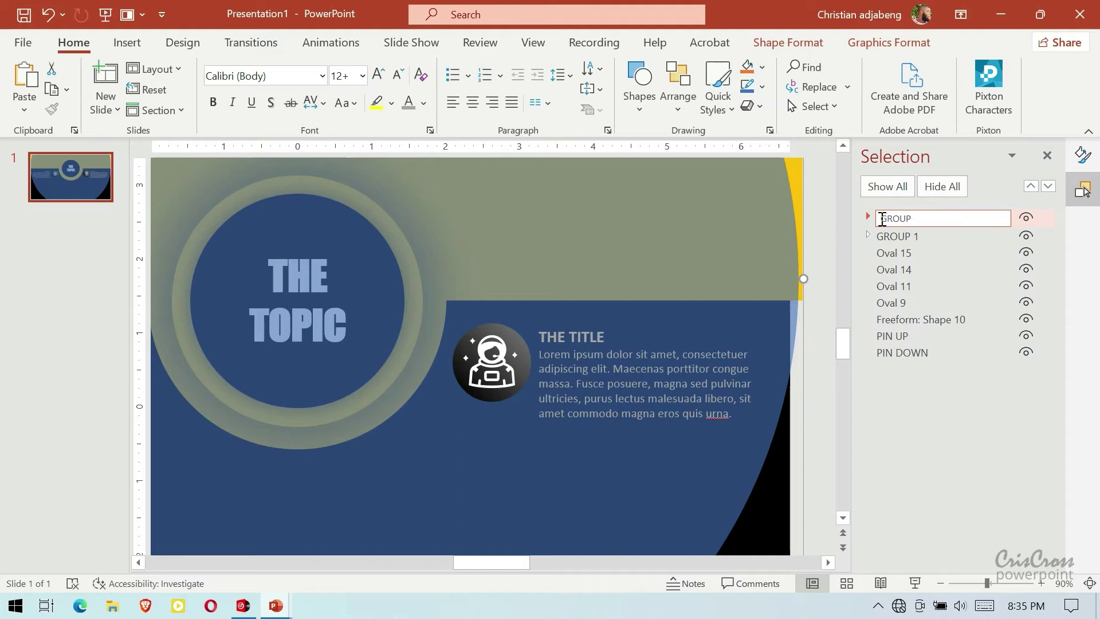
type("4")
key("Return")
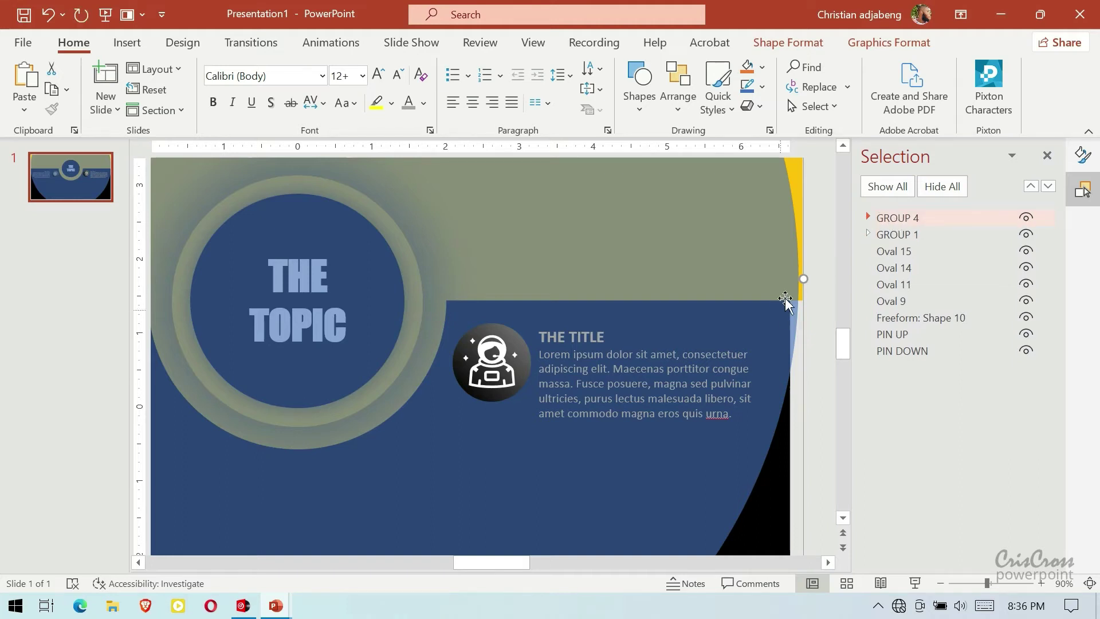
left_click(940, 583)
left_click(940, 583)
- Paste a copy of the GROUP 1 atom block onto the slide
left_click(940, 583)
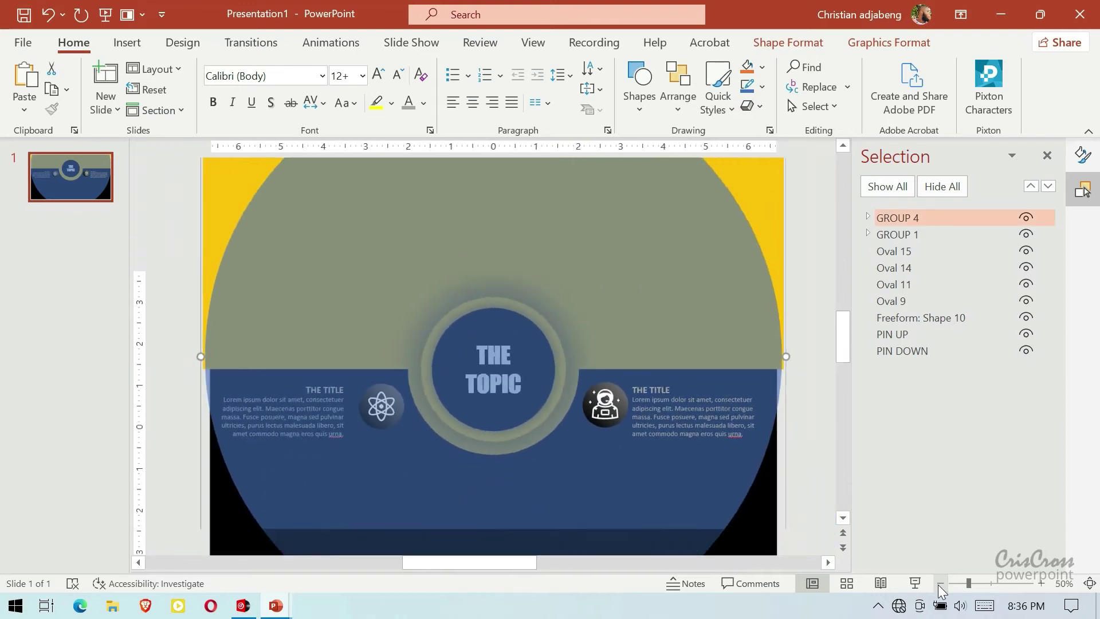
left_click(940, 583)
left_click(940, 583)
left_click(939, 583)
left_click(729, 336)
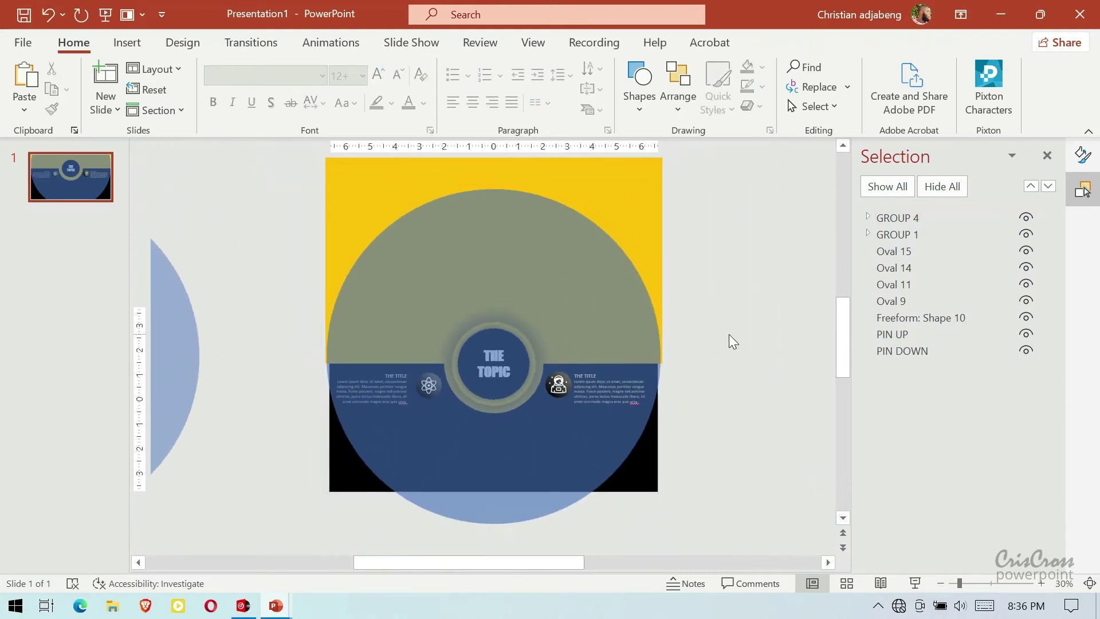
key("ctrl+v")
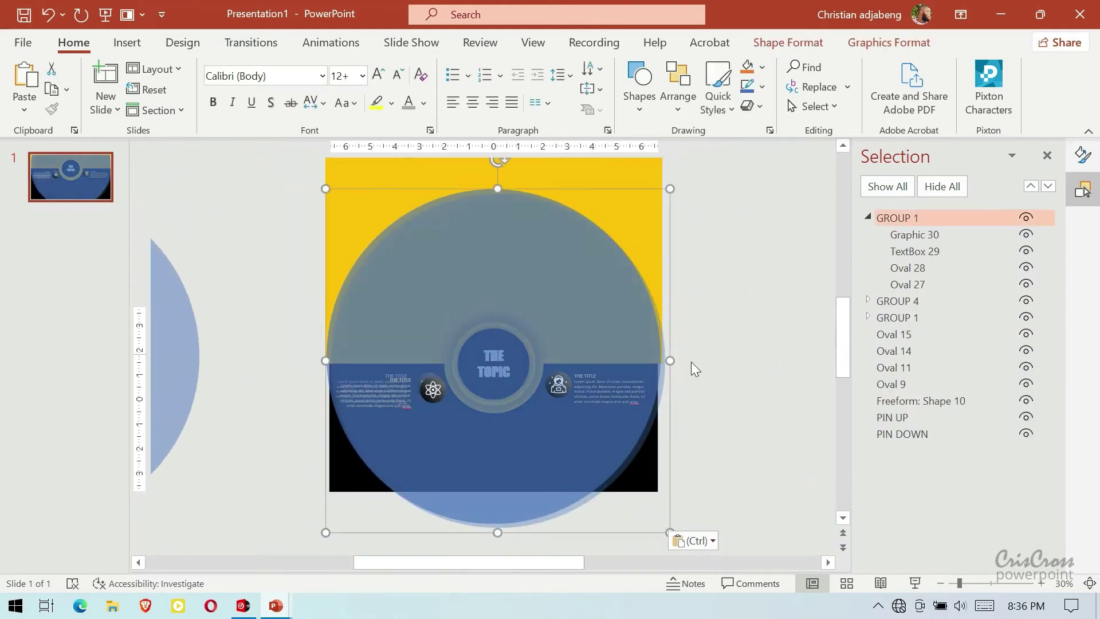
left_click_drag(537, 381, 536, 372)
left_click(990, 583)
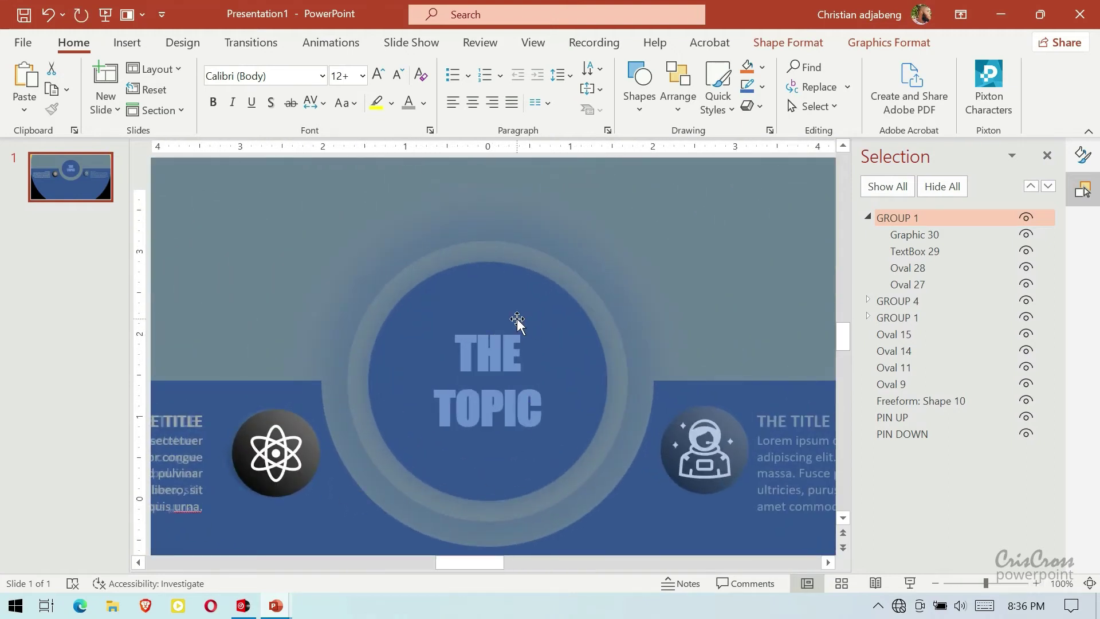
left_click_drag(517, 321, 511, 319)
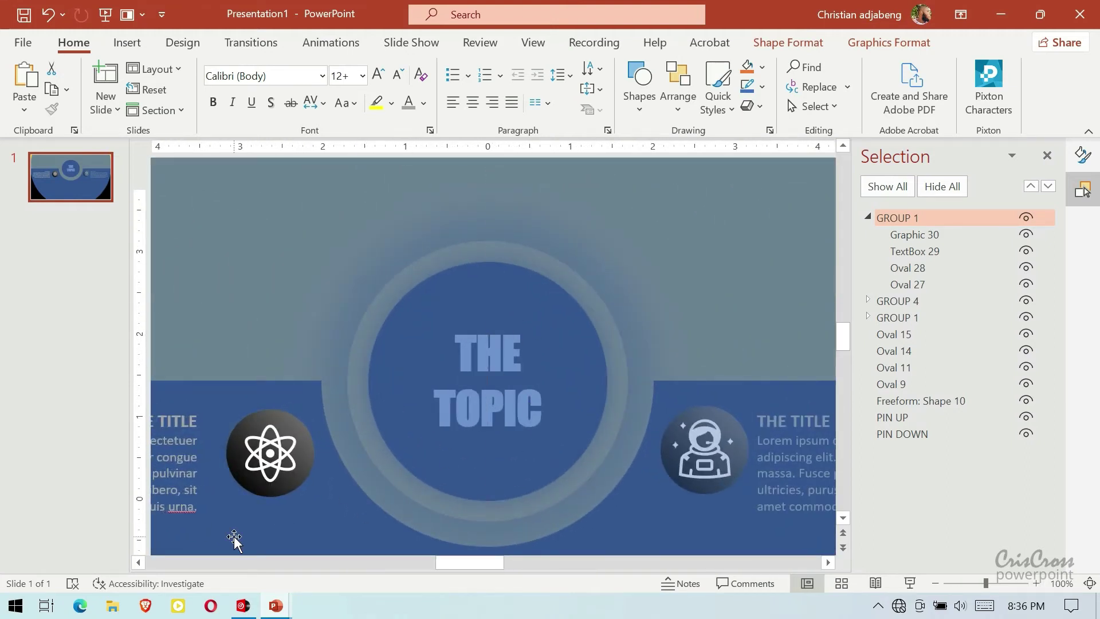
left_click_drag(234, 539, 720, 346)
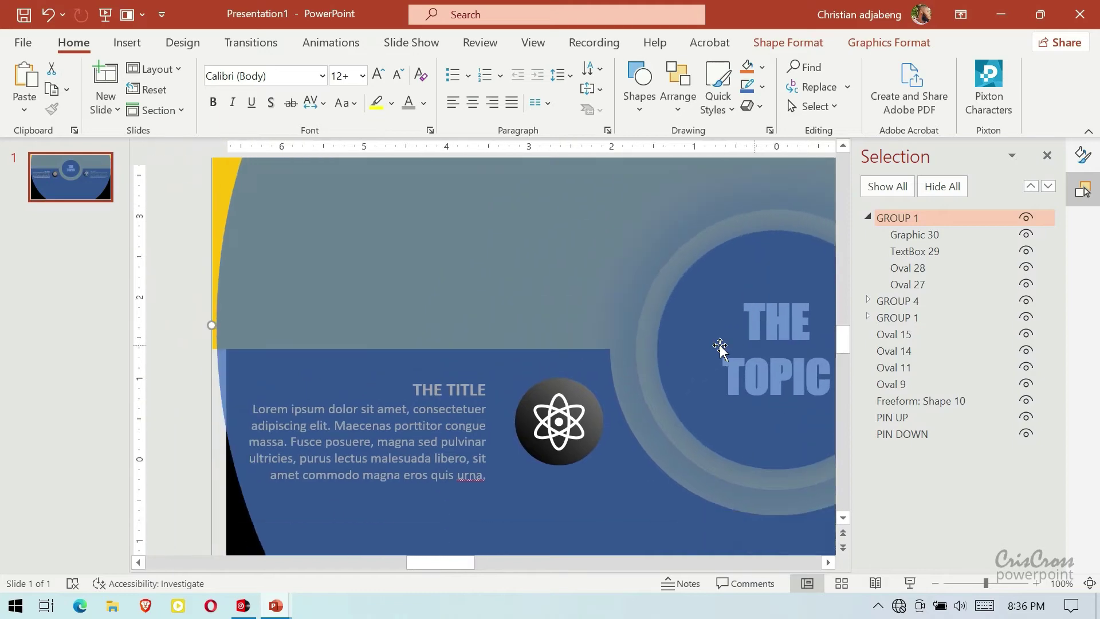
scroll(731, 378, "down", 5)
left_click(935, 583)
left_click(935, 583)
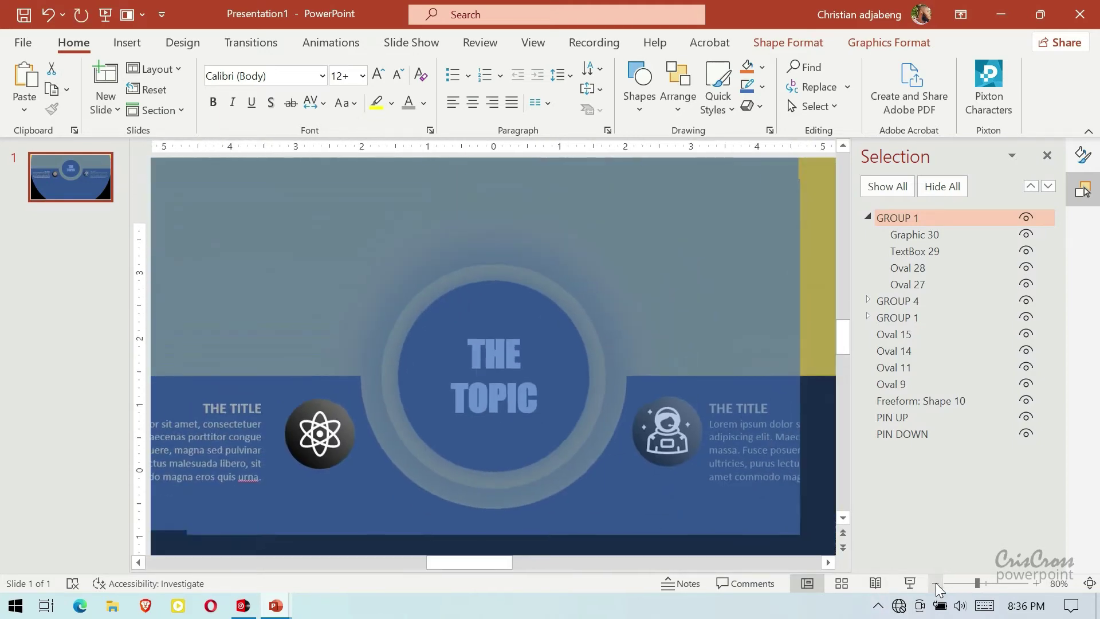
left_click(935, 583)
left_click(934, 583)
left_click(935, 583)
left_click(935, 583)
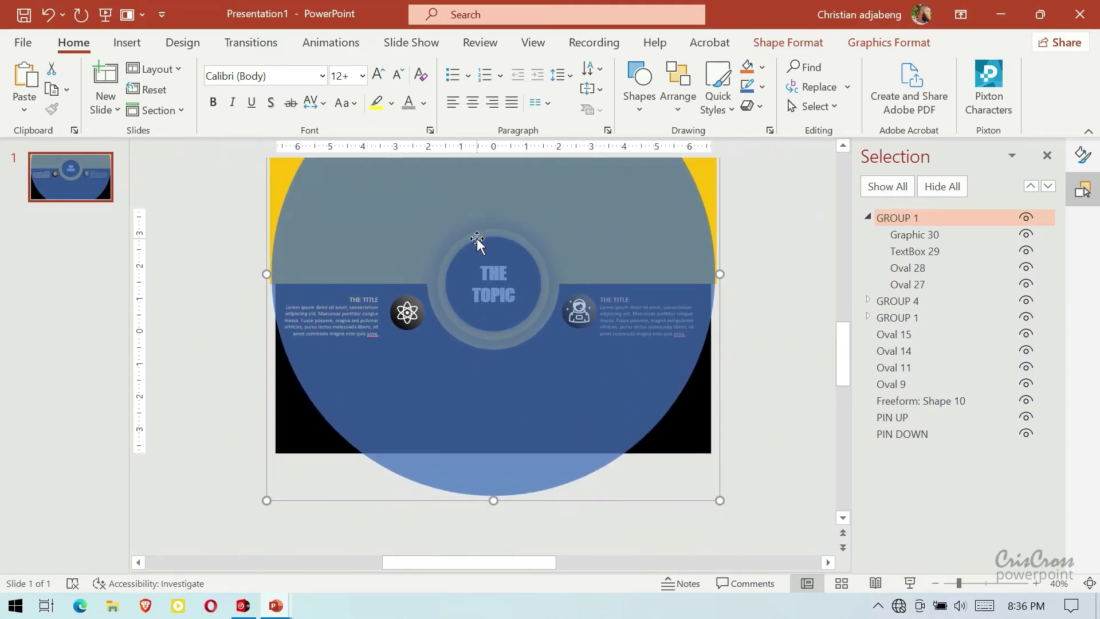
- Ungroup the copied block and place it below the left block, lower left of THE TOPIC
left_click(480, 233)
right_click(483, 234)
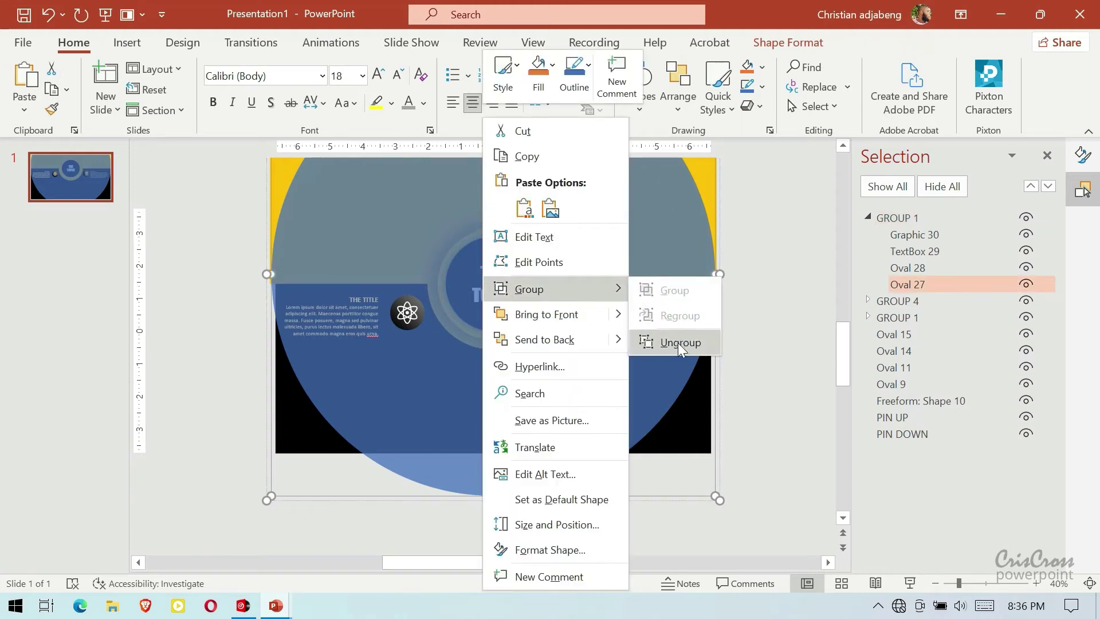
left_click(679, 343)
key("Escape")
mouse_move(238, 267)
left_mouse_down()
mouse_move(383, 338)
mouse_move(397, 425)
left_mouse_up()
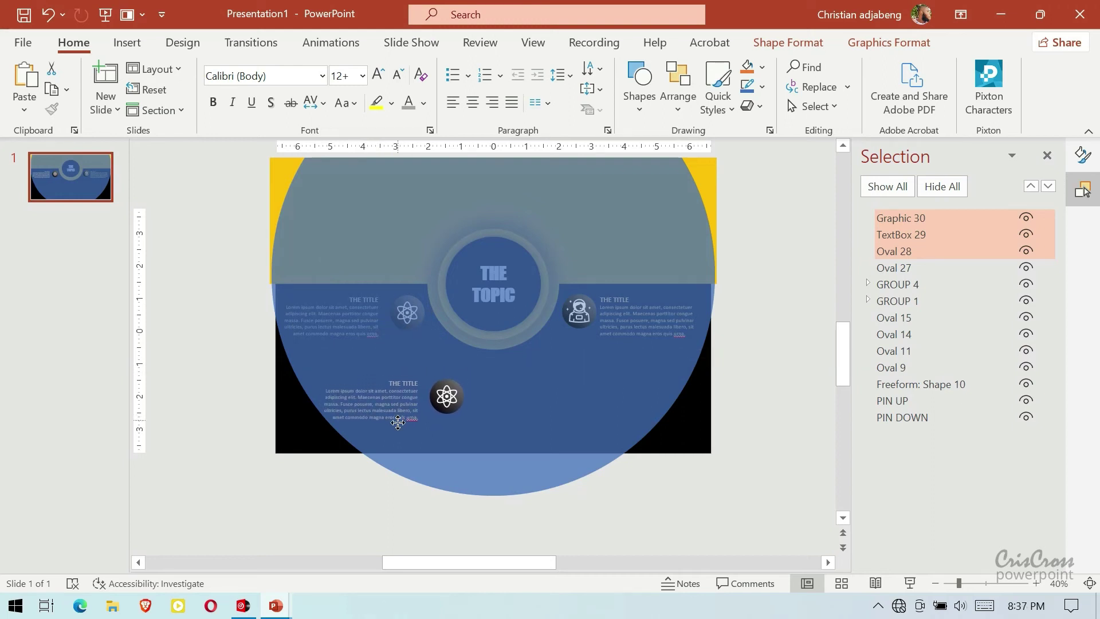
left_click(743, 356)
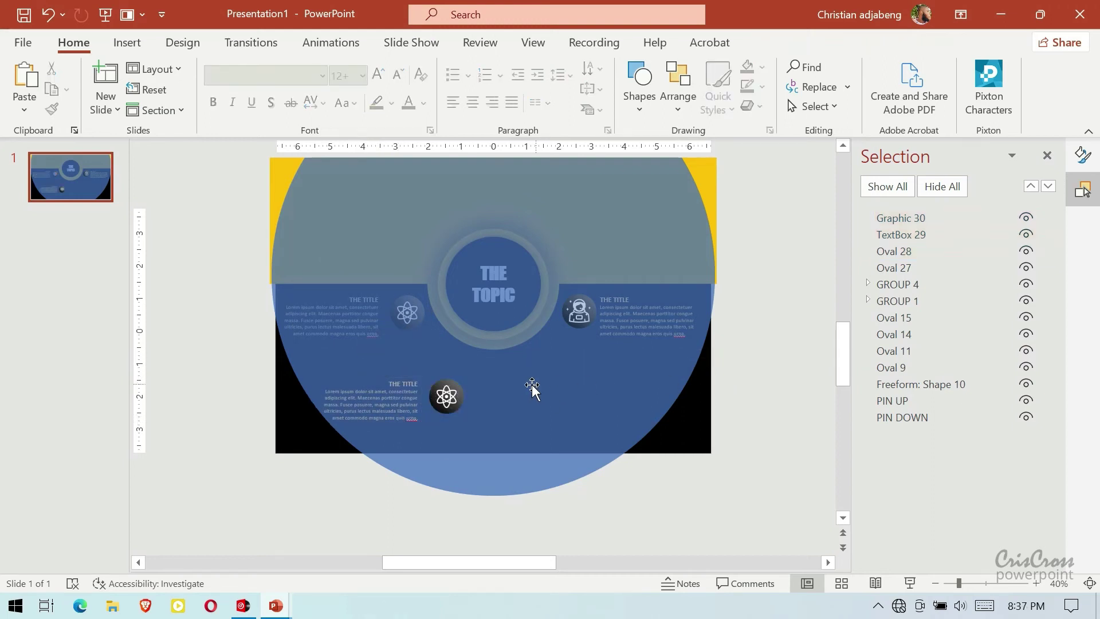
left_click_drag(274, 370, 489, 474)
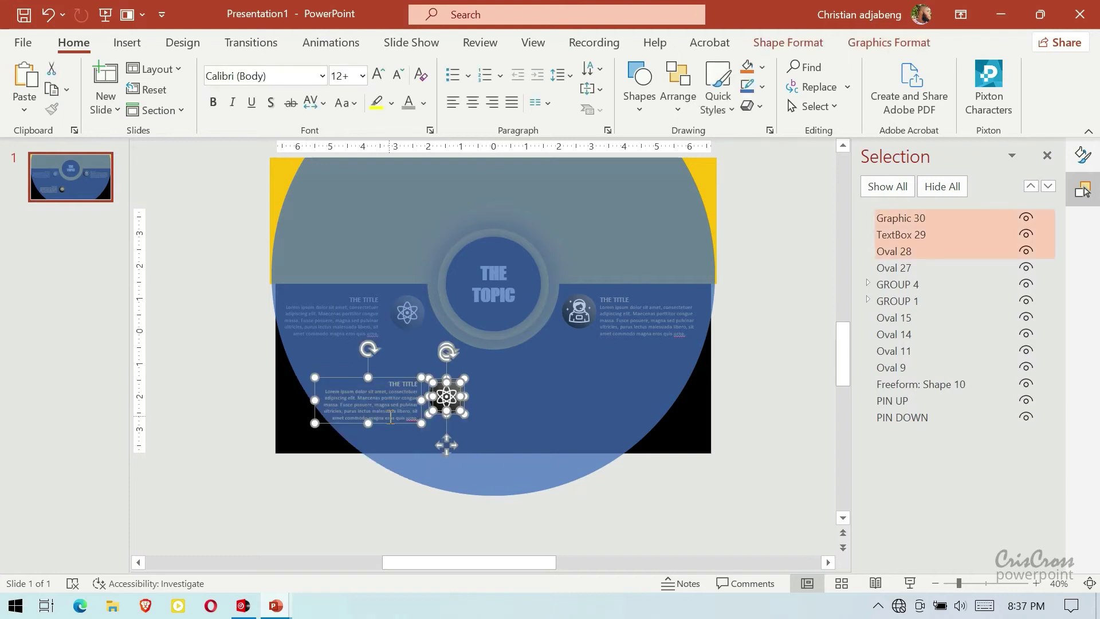
left_click_drag(390, 422, 397, 392)
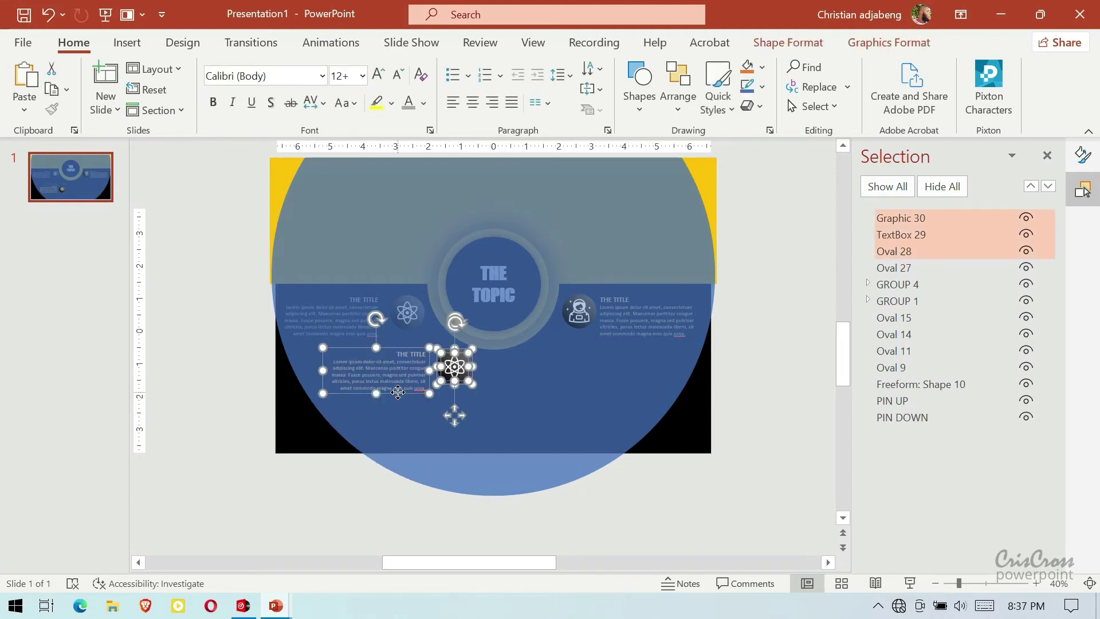
left_click(764, 391)
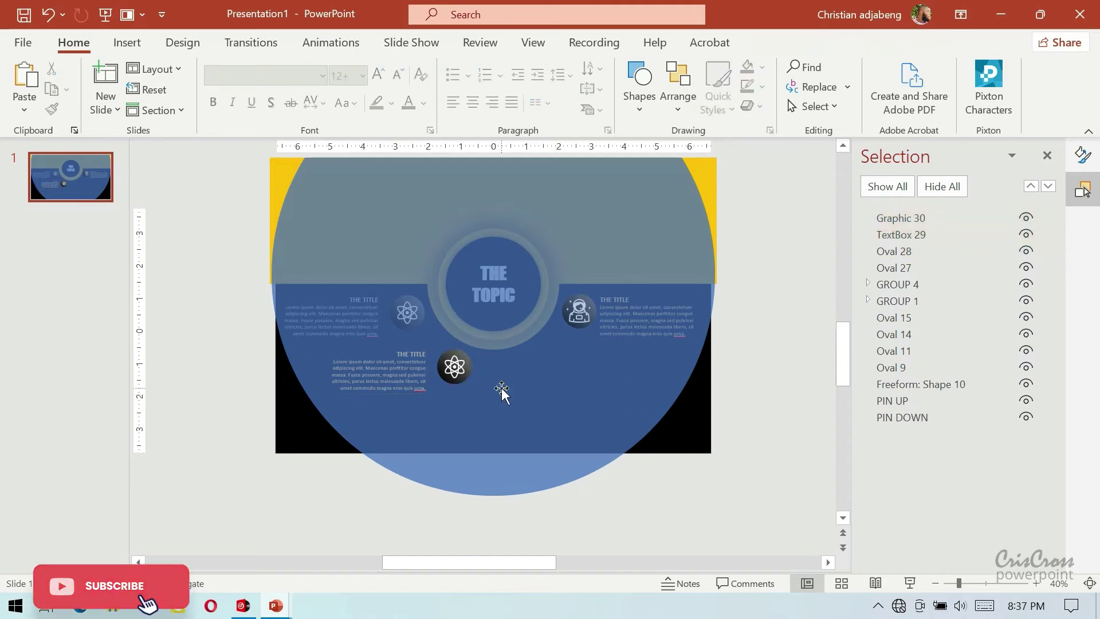
- Delete the new block's atom icon and select the knot and another icon on slide 4 of OFFICE 365 ICONS
left_click(461, 372)
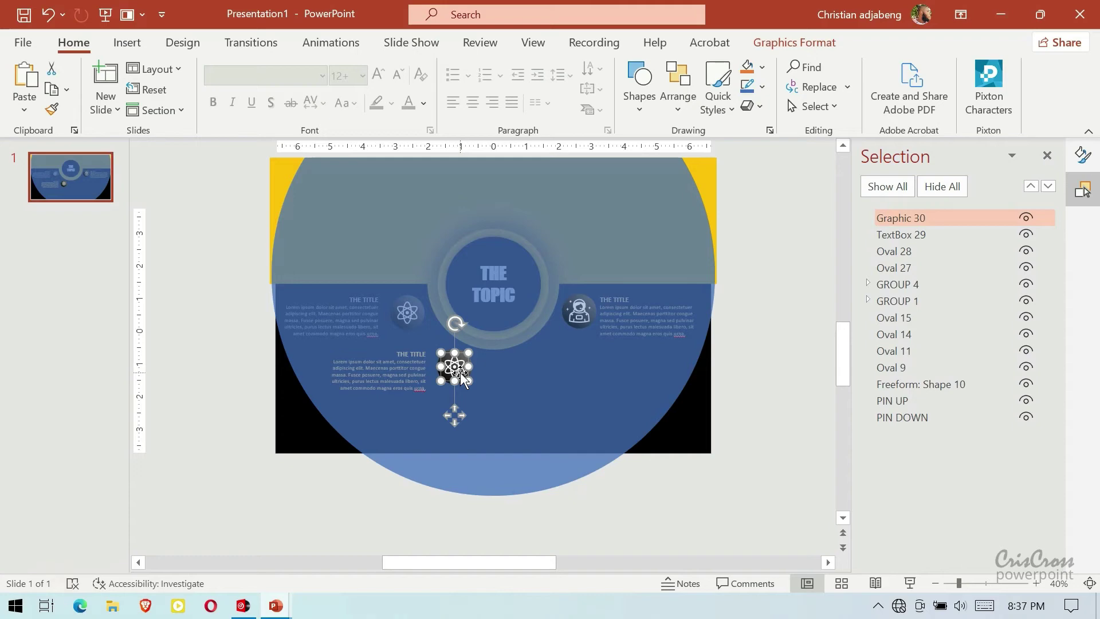
key("Delete")
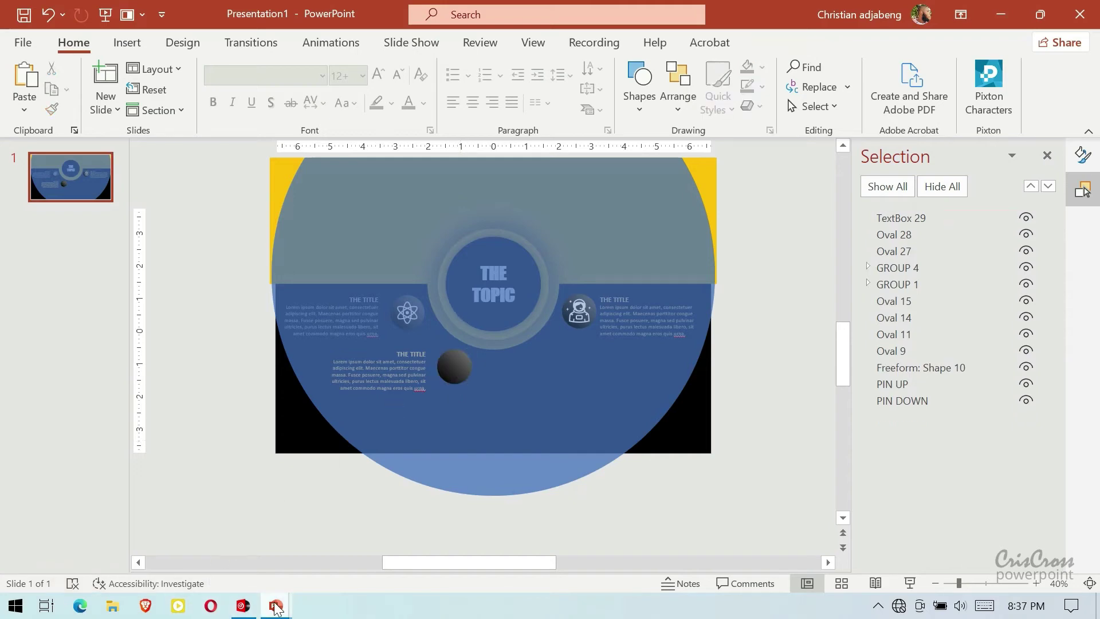
left_click(253, 560)
left_click(115, 283)
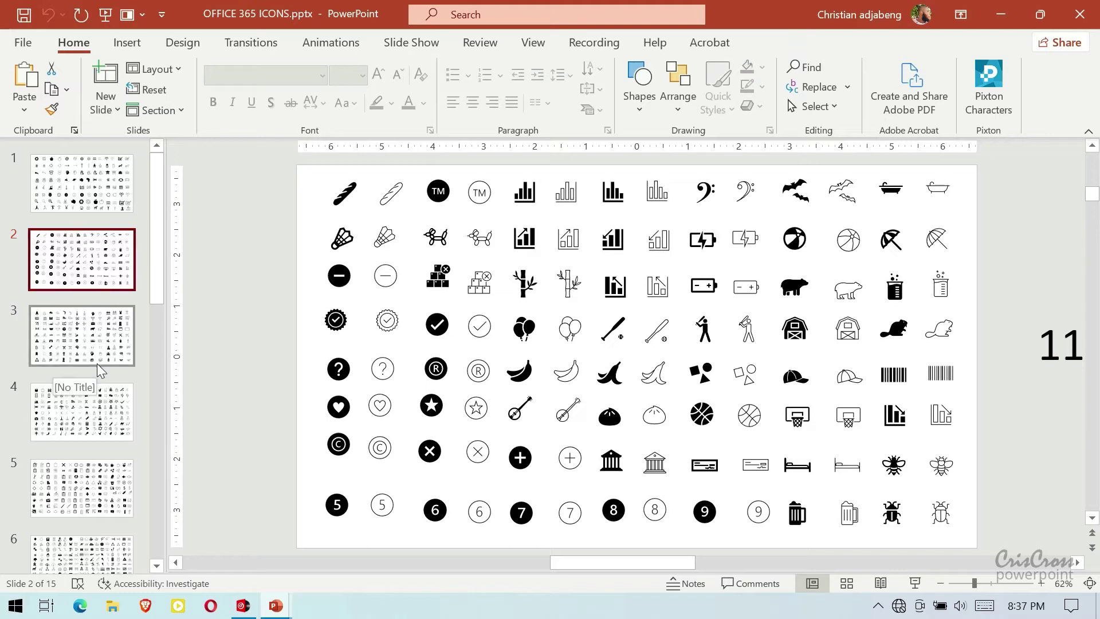
left_click(94, 344)
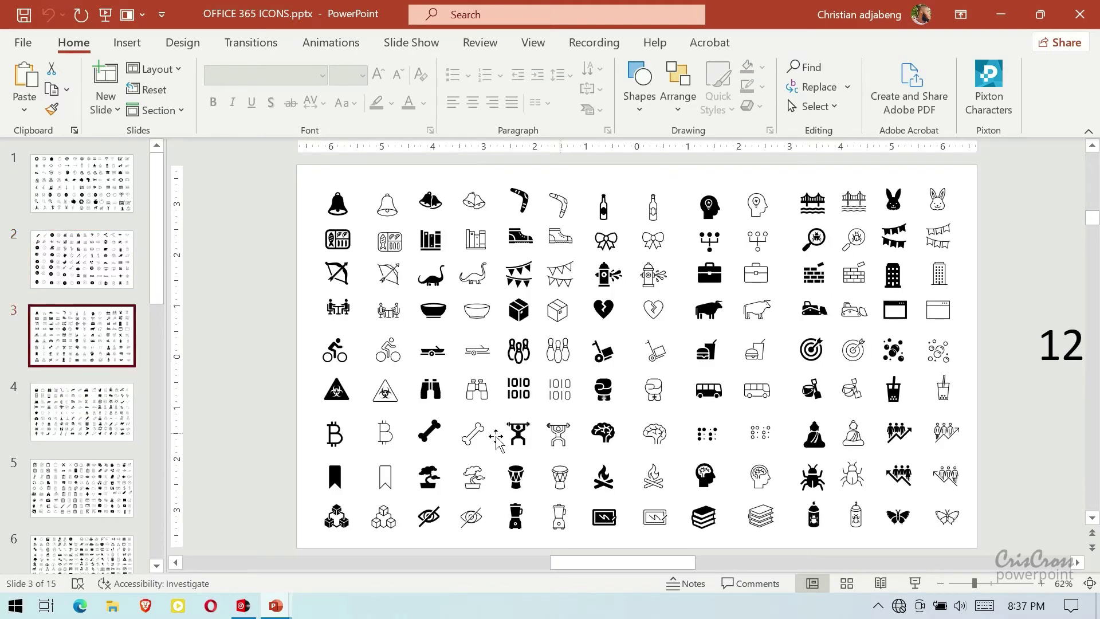
left_click(100, 427)
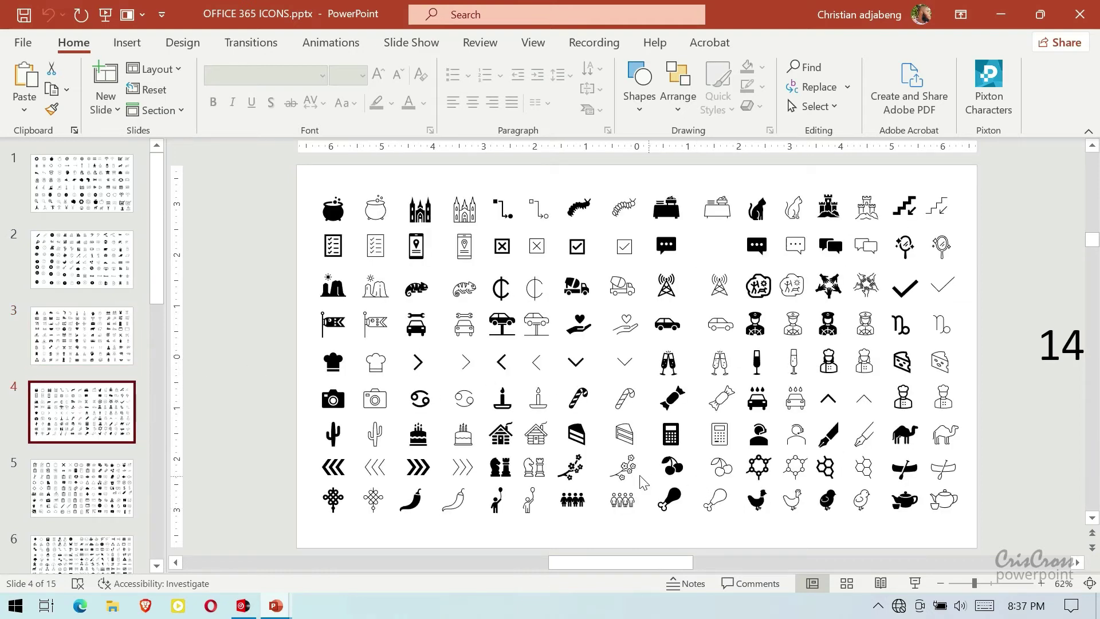
left_click(334, 498)
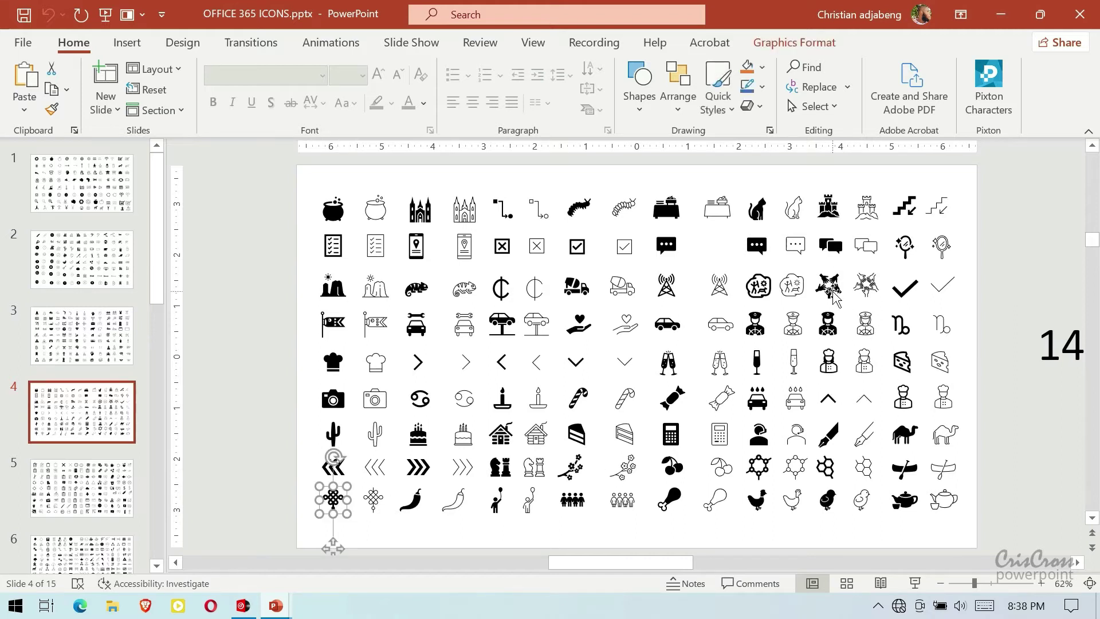
left_click(832, 289, "shift")
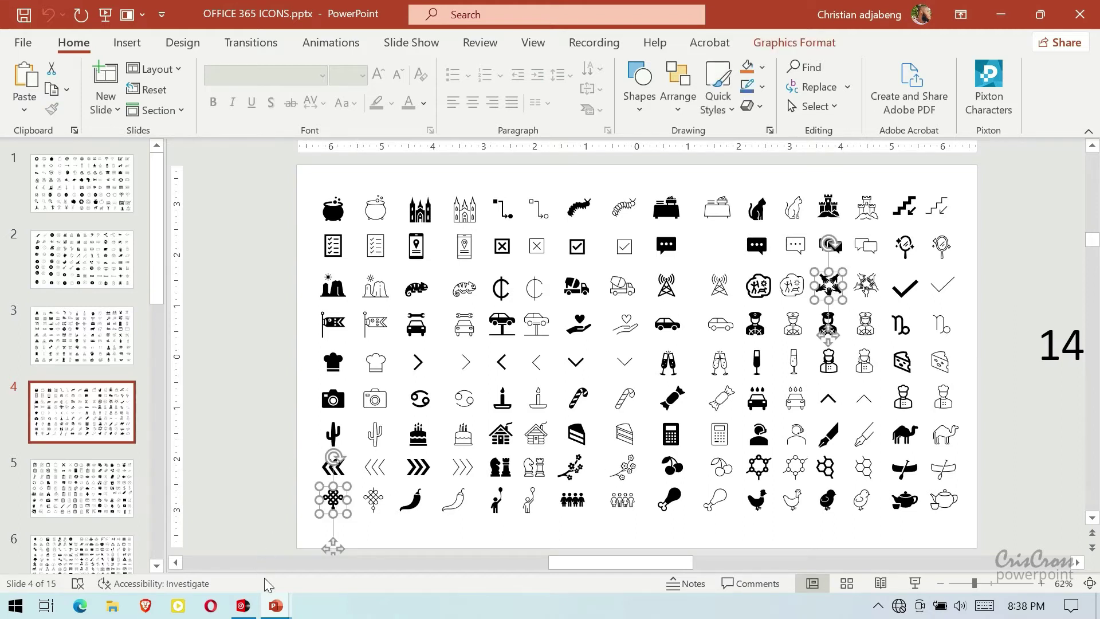
mouse_move(275, 606)
left_click(356, 558)
- Paste the two copied icons, place one on the empty dark circle, and recolour both white
key("ctrl+v")
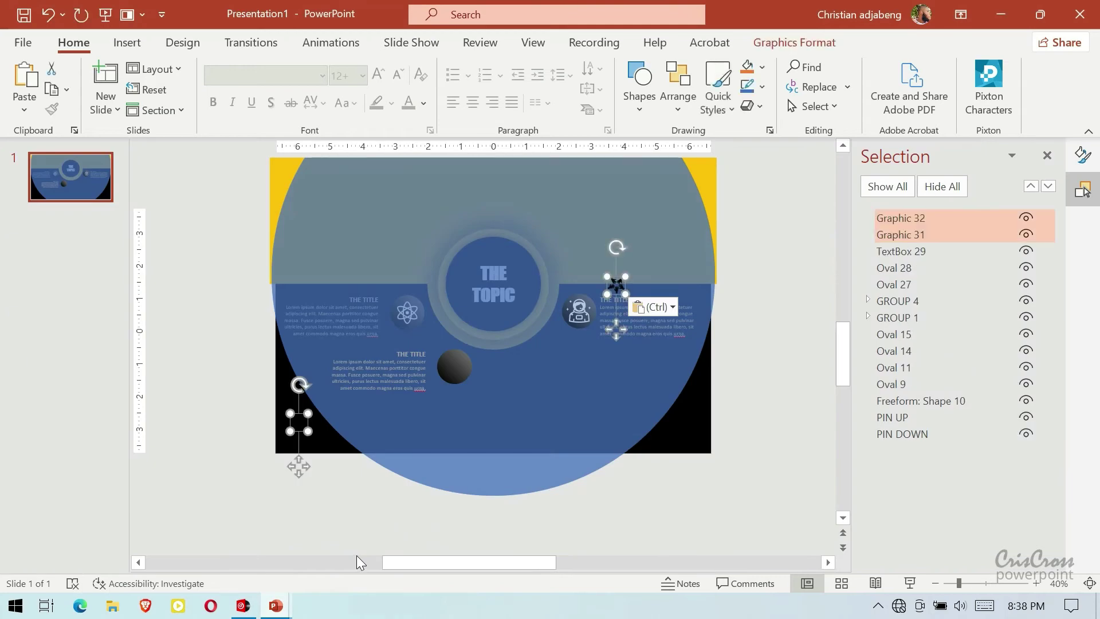
left_click_drag(296, 462, 199, 547)
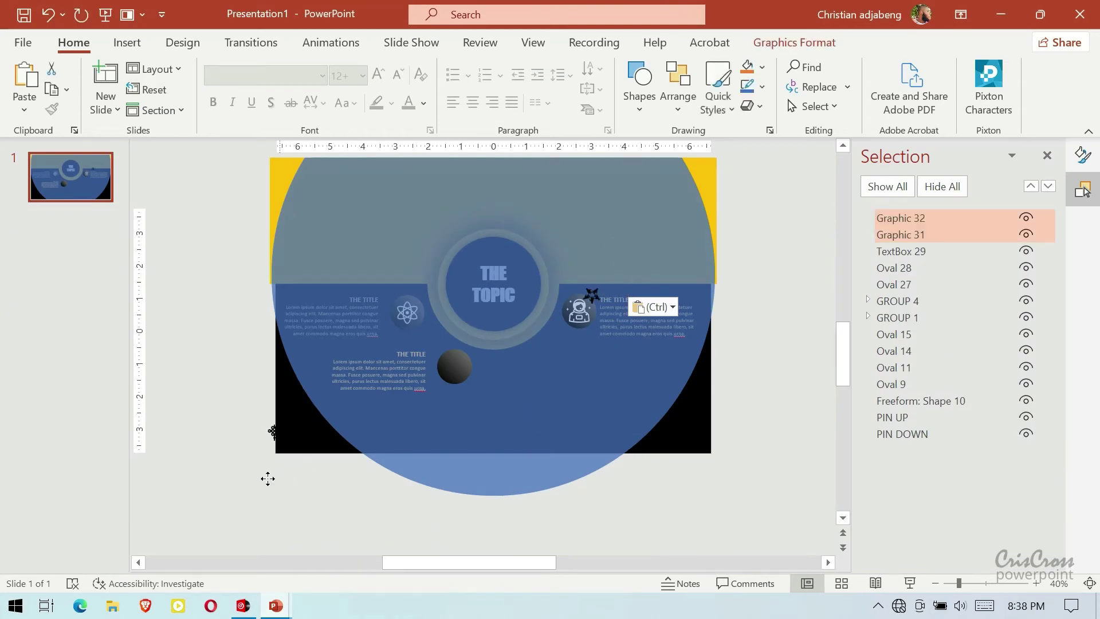
left_click(717, 481)
left_click(511, 369)
left_click_drag(512, 372, 459, 373)
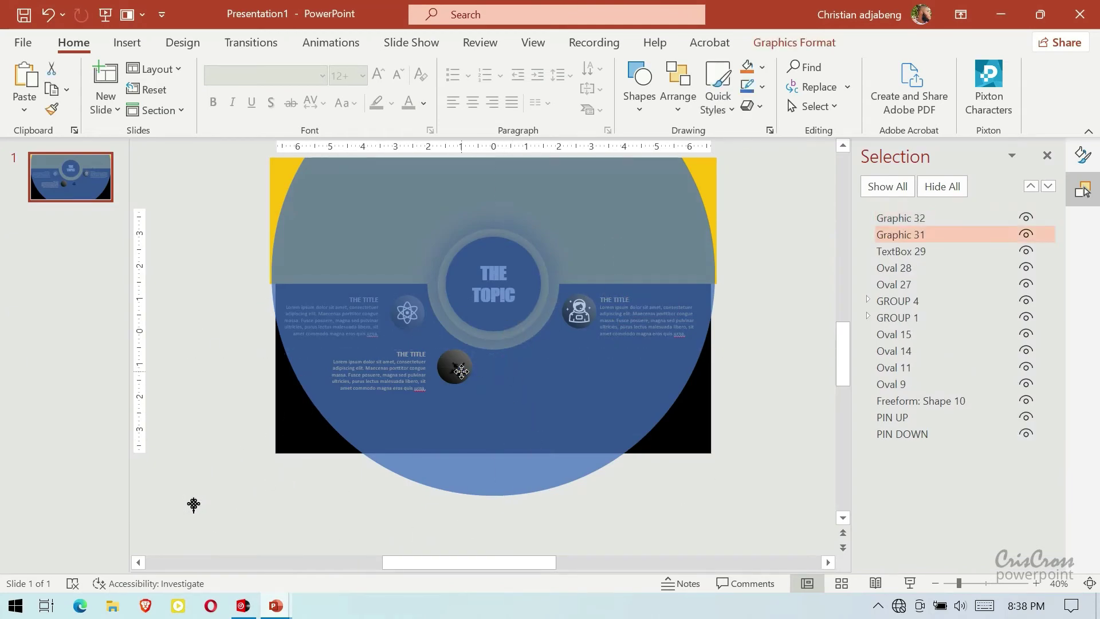
left_click(198, 504, "shift")
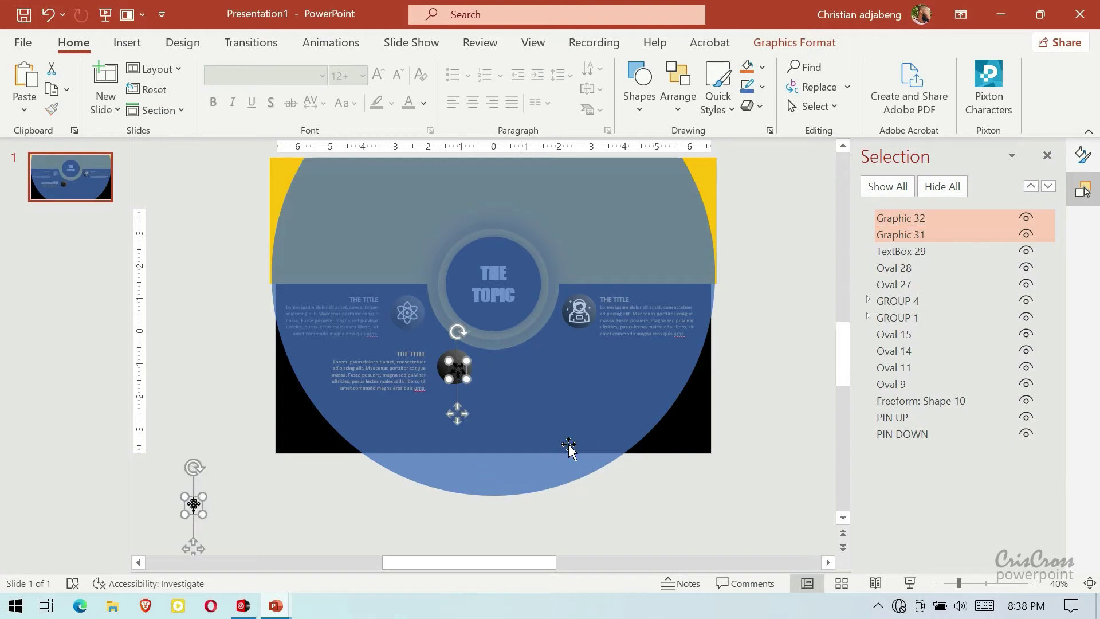
left_click(1082, 153)
left_click(1025, 387)
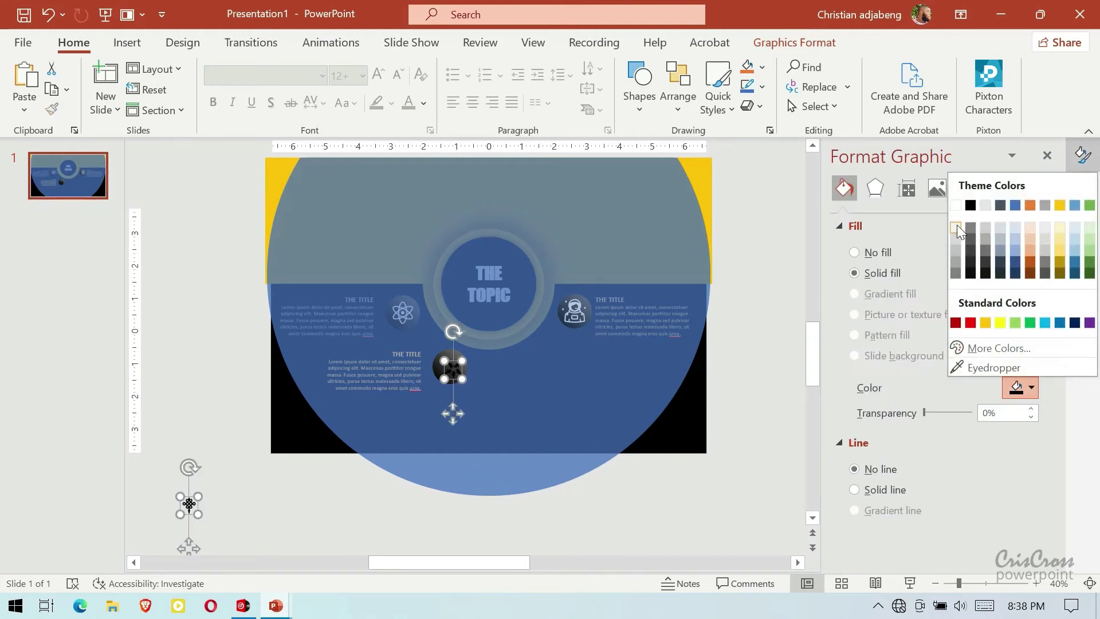
left_click(954, 206)
- Enlarge the hands icon and centre it within the lower dark circle
left_click(435, 329)
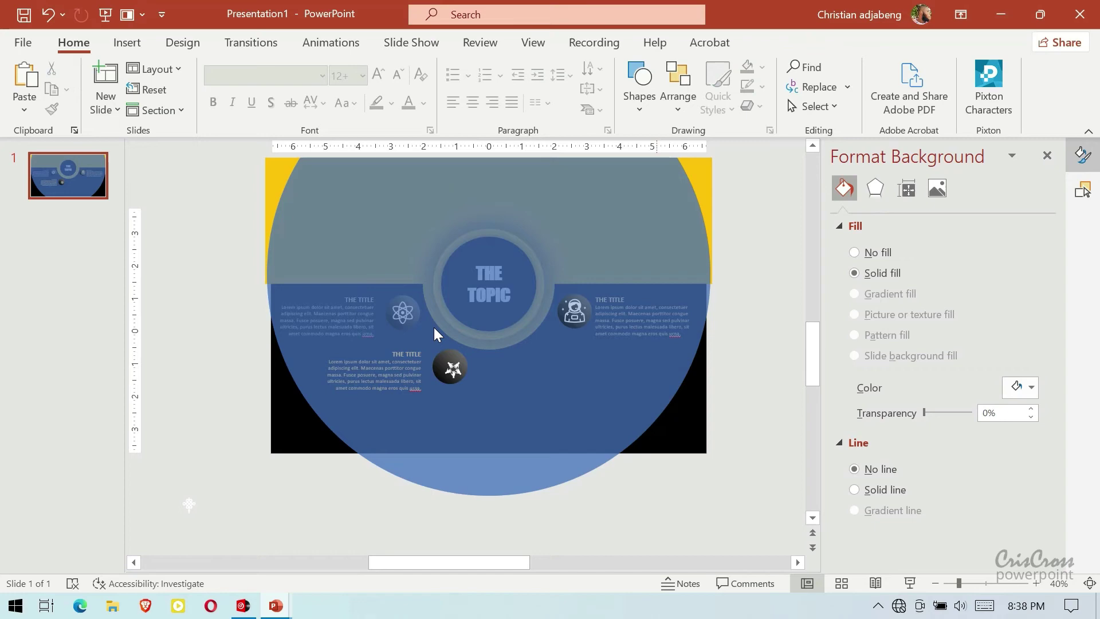
left_click(451, 366)
left_click(1023, 586)
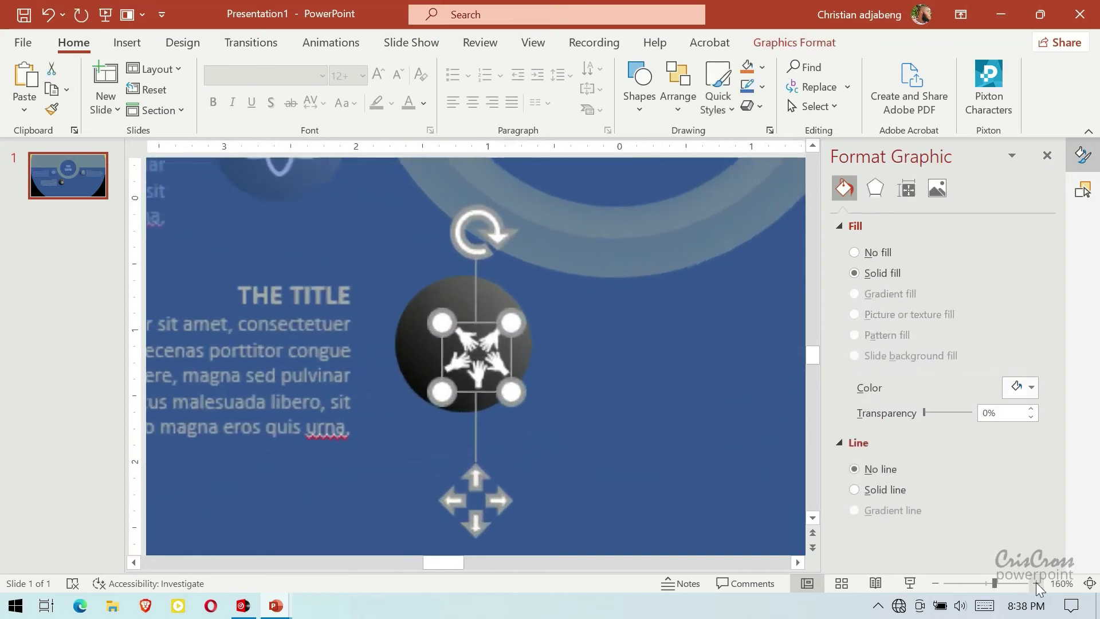
left_click_drag(454, 333, 445, 322)
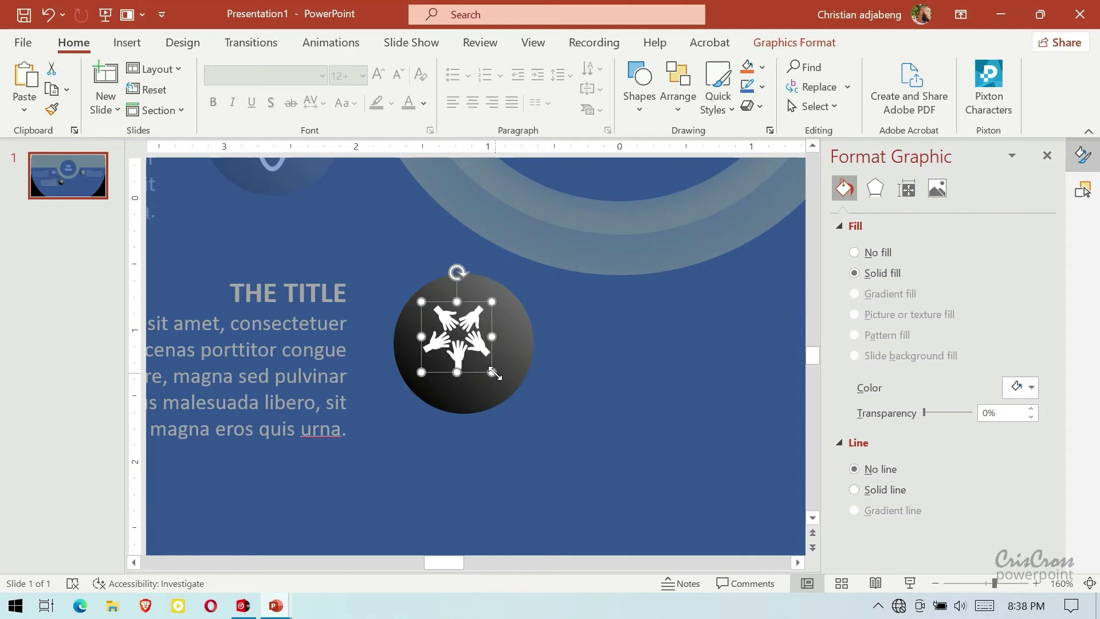
mouse_move(492, 373)
left_mouse_down()
mouse_move(505, 385)
mouse_move(463, 359)
left_mouse_up()
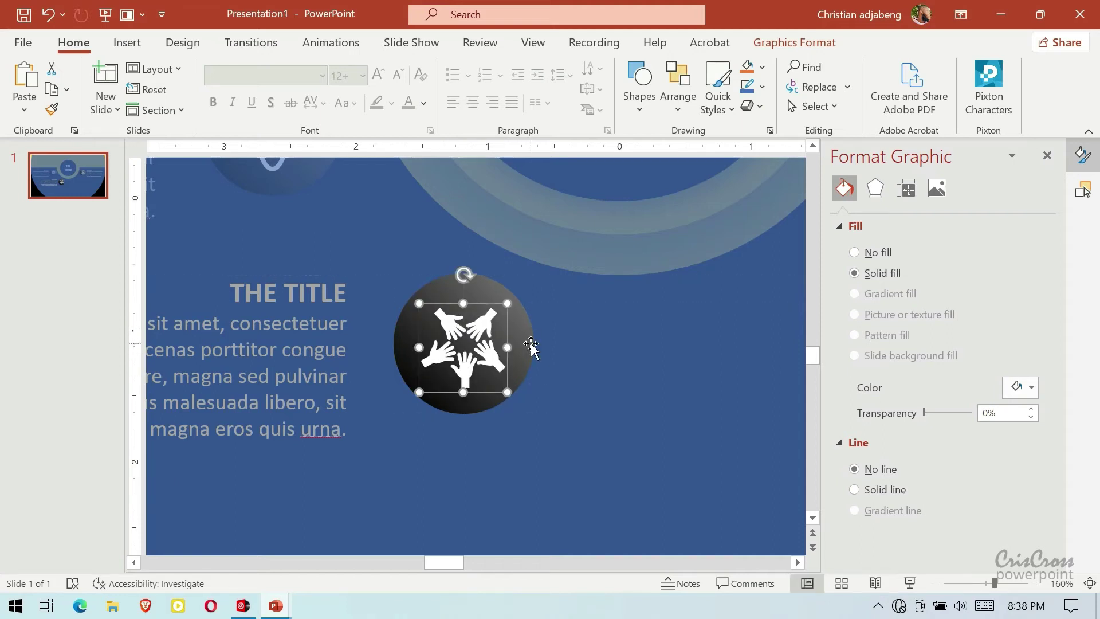
- Select the dark circle, hands icon and lower title text, and show the Selection Pane
left_click(495, 346)
left_click(495, 345, "shift")
left_click(298, 359, "shift")
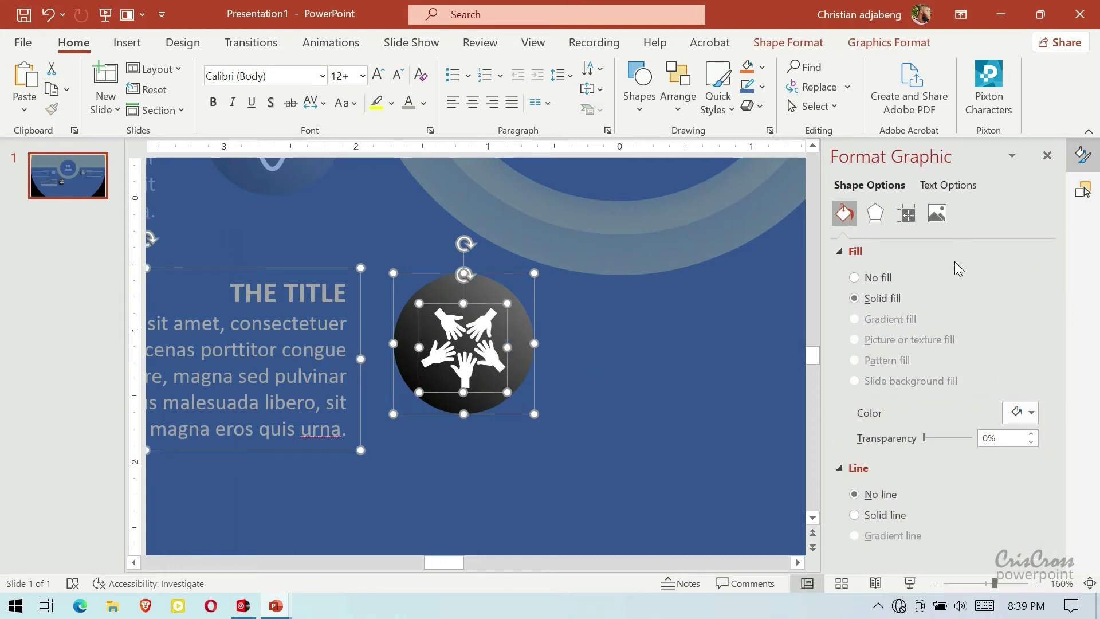
left_click(1082, 190)
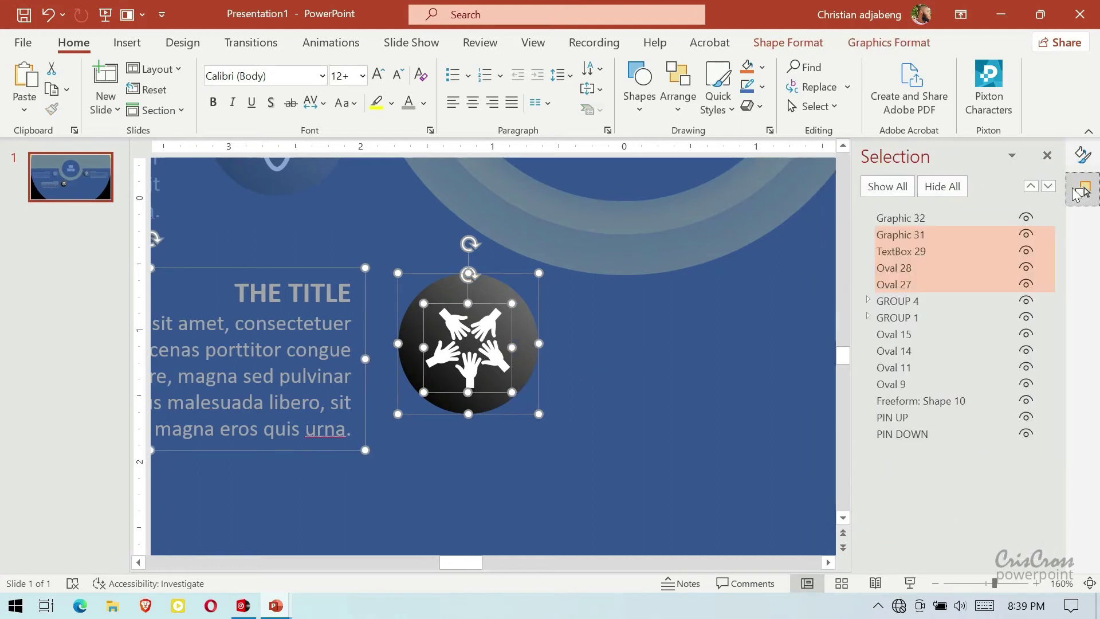
- Group the hands icon, its dark circle and the lower title text
left_click(933, 582)
left_click(933, 582)
left_click(933, 582)
left_click(933, 582)
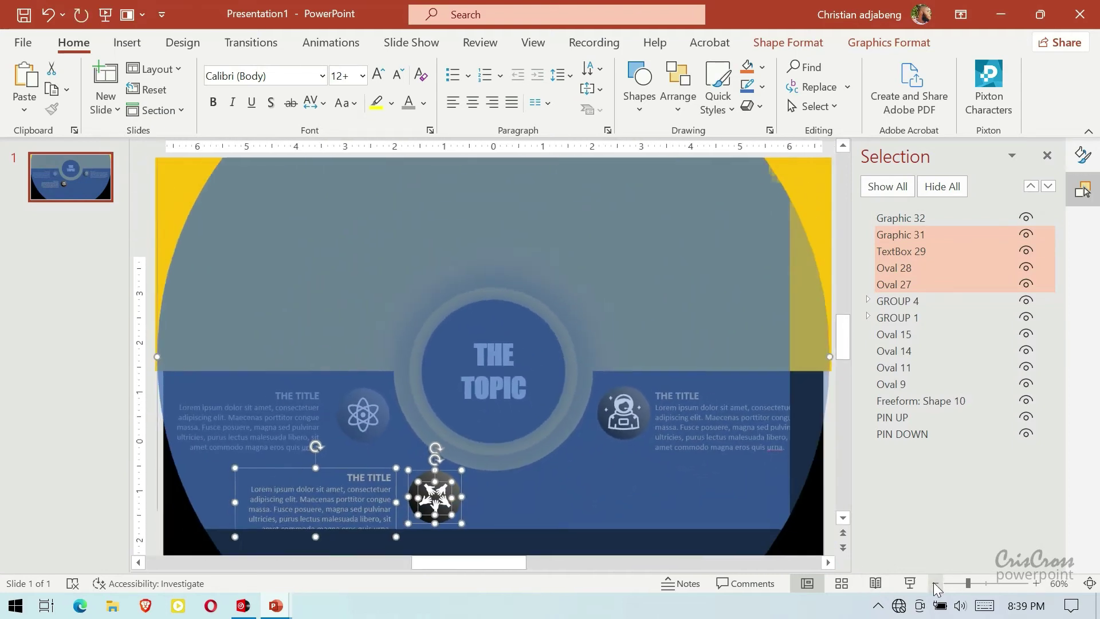
scroll(670, 304, "down", 3)
right_click(420, 322)
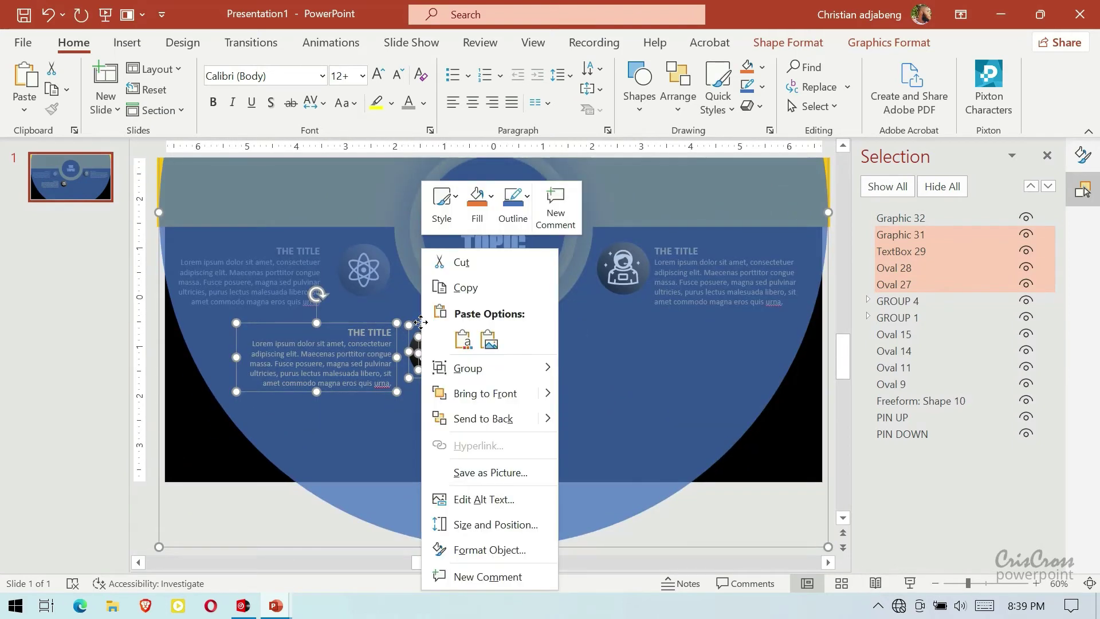
left_click(590, 369)
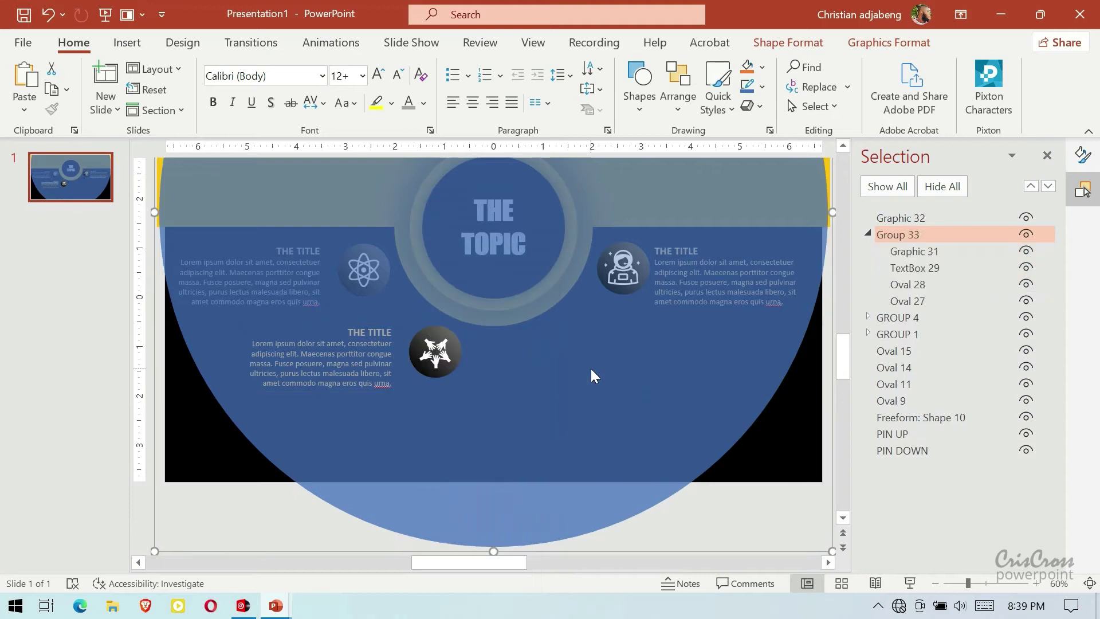
- Rename the new group 'GROUP 2' and move it below GROUP 1 in the object list
left_click(867, 234)
double_click(891, 234)
type("GROUP 2")
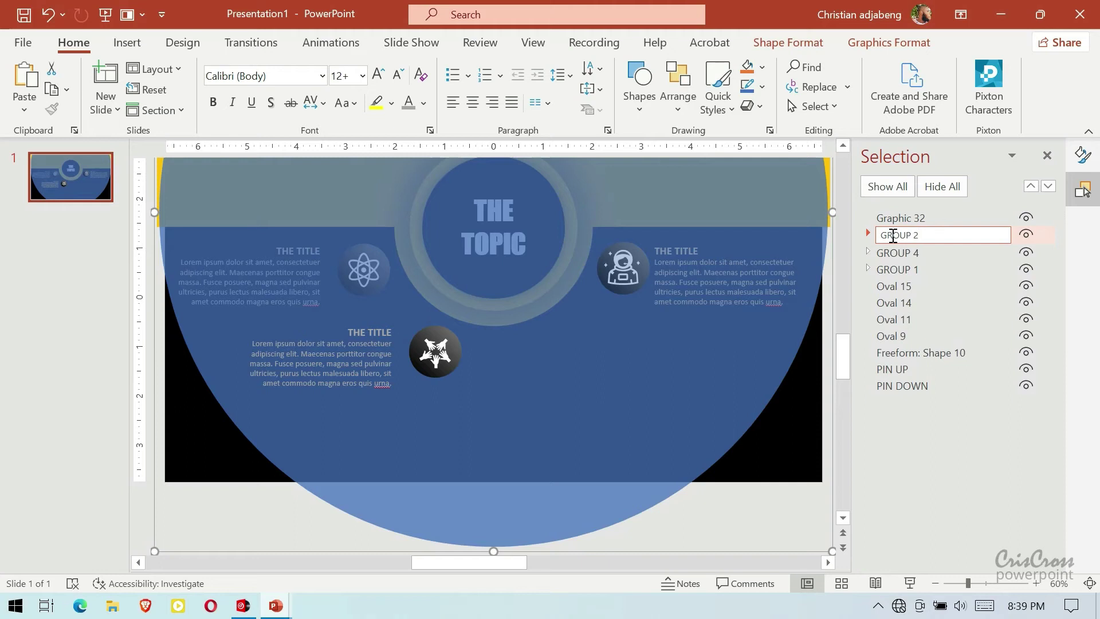
key("Return")
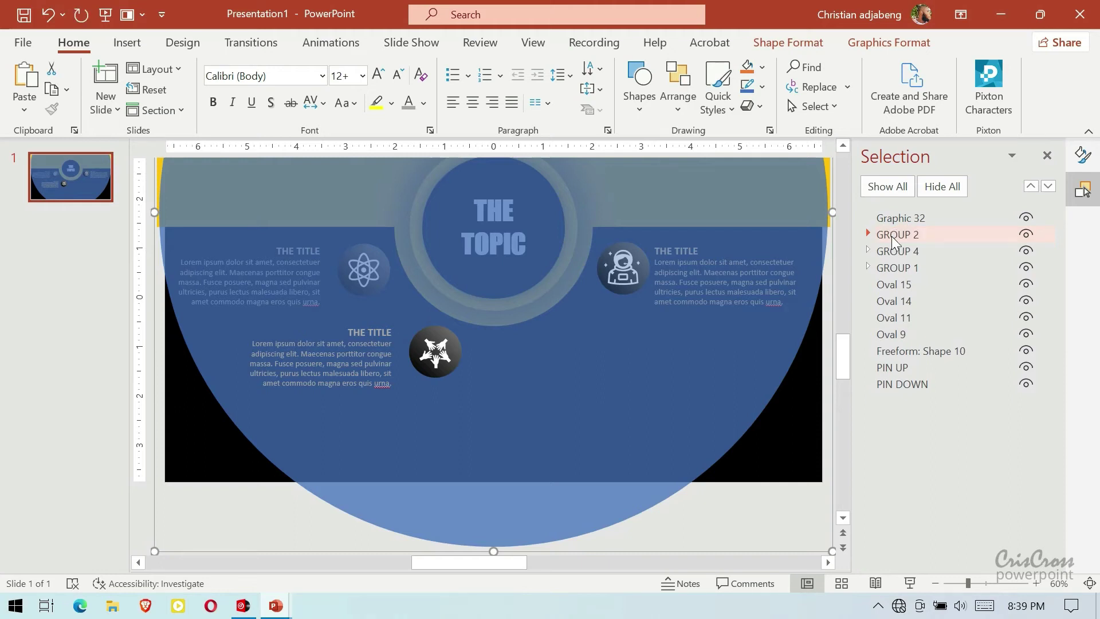
left_click_drag(882, 241, 889, 273)
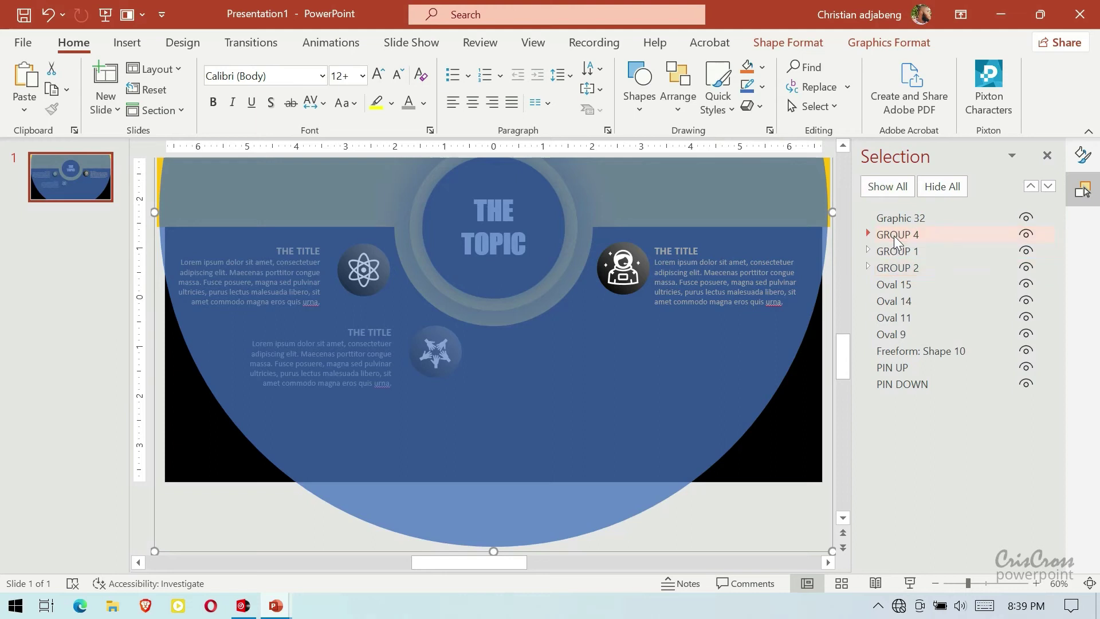
left_click(893, 234)
left_click(694, 344)
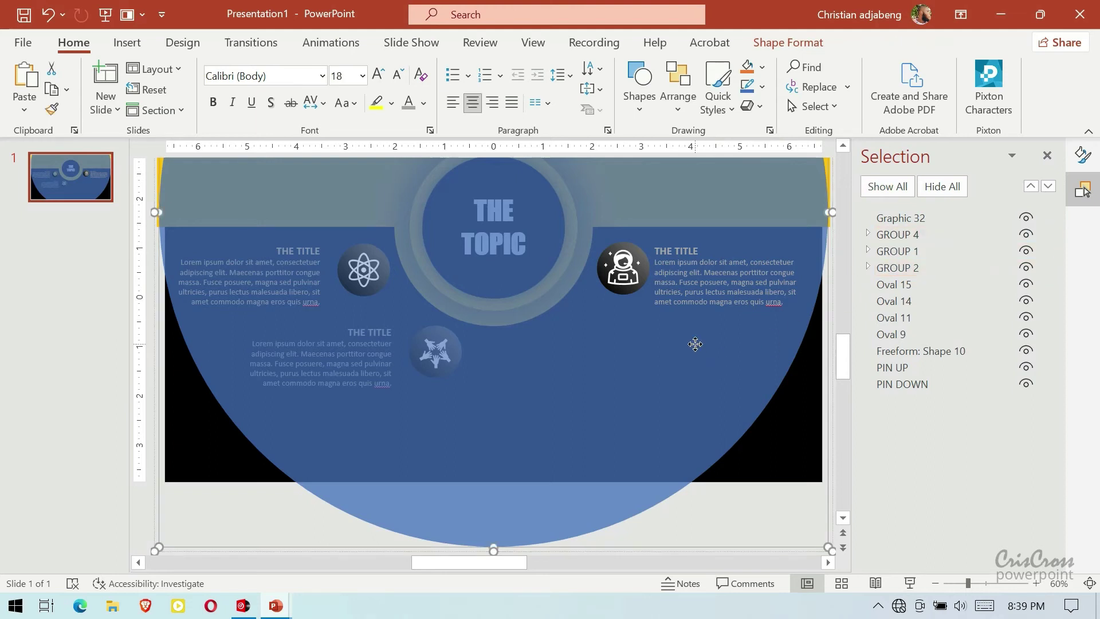
key("ctrl+v")
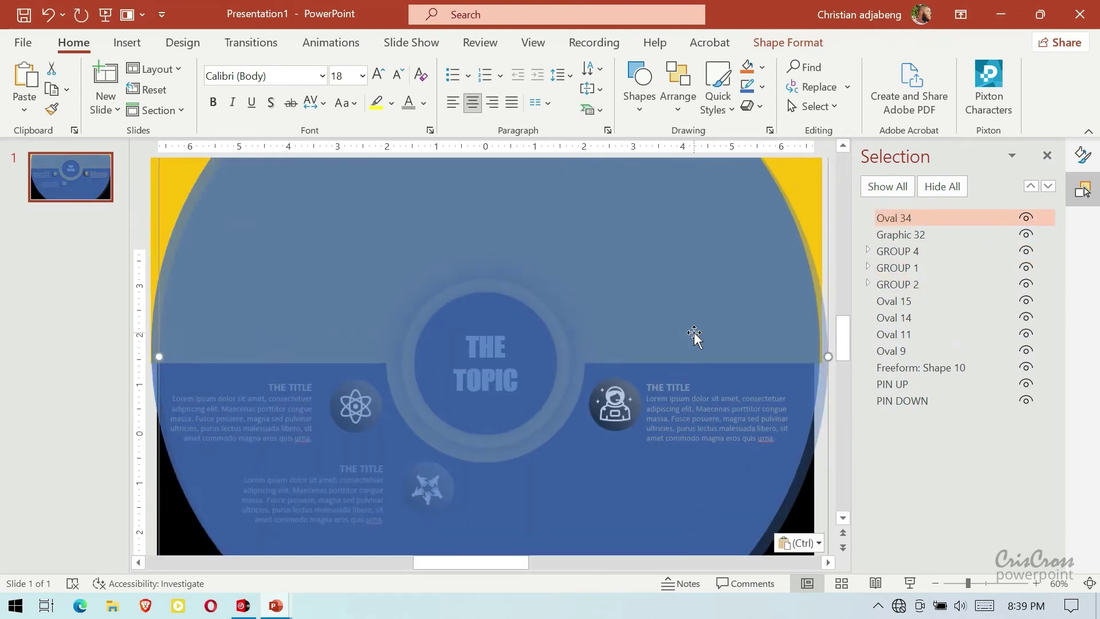
left_click_drag(665, 399, 654, 389)
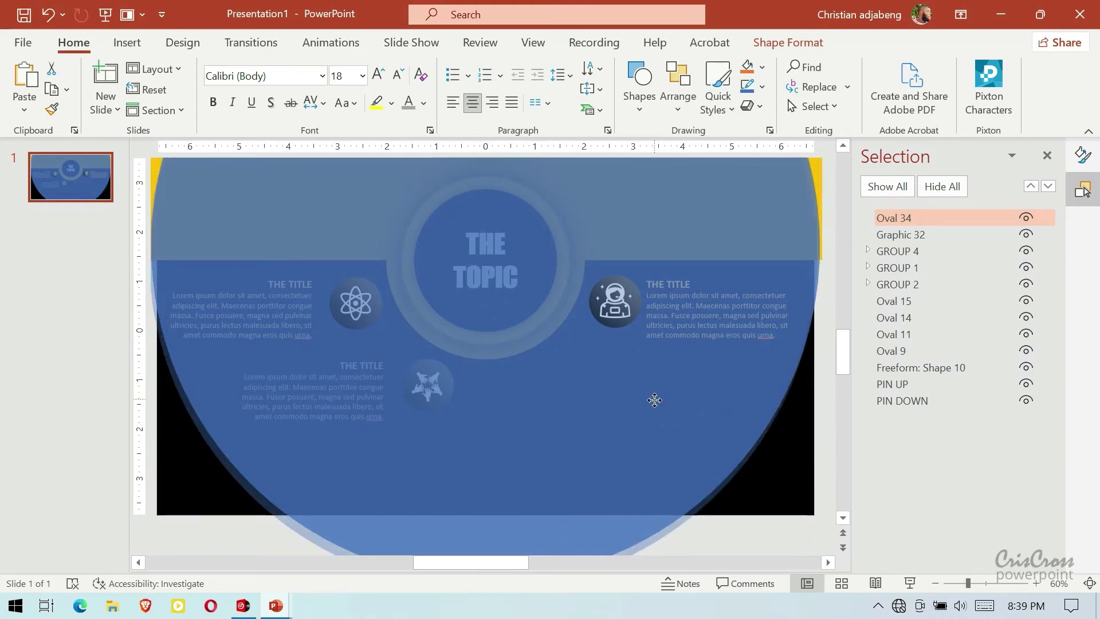
mouse_move(654, 389)
left_mouse_down()
mouse_move(697, 424)
mouse_move(614, 422)
mouse_move(637, 425)
left_mouse_up()
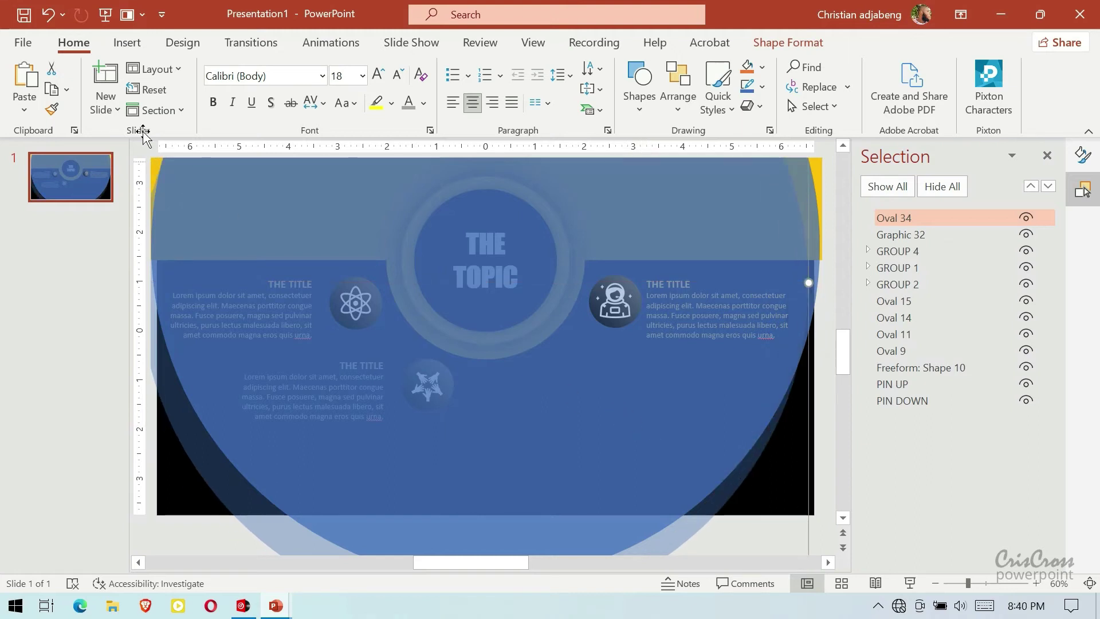
left_click(46, 14)
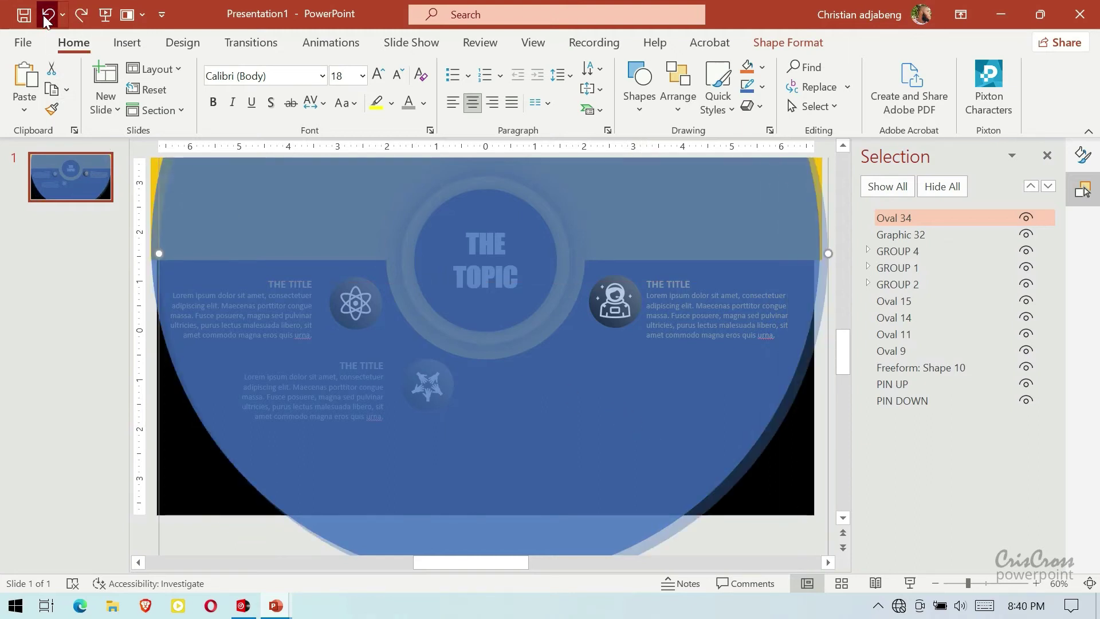
left_click(46, 15)
left_click(676, 400)
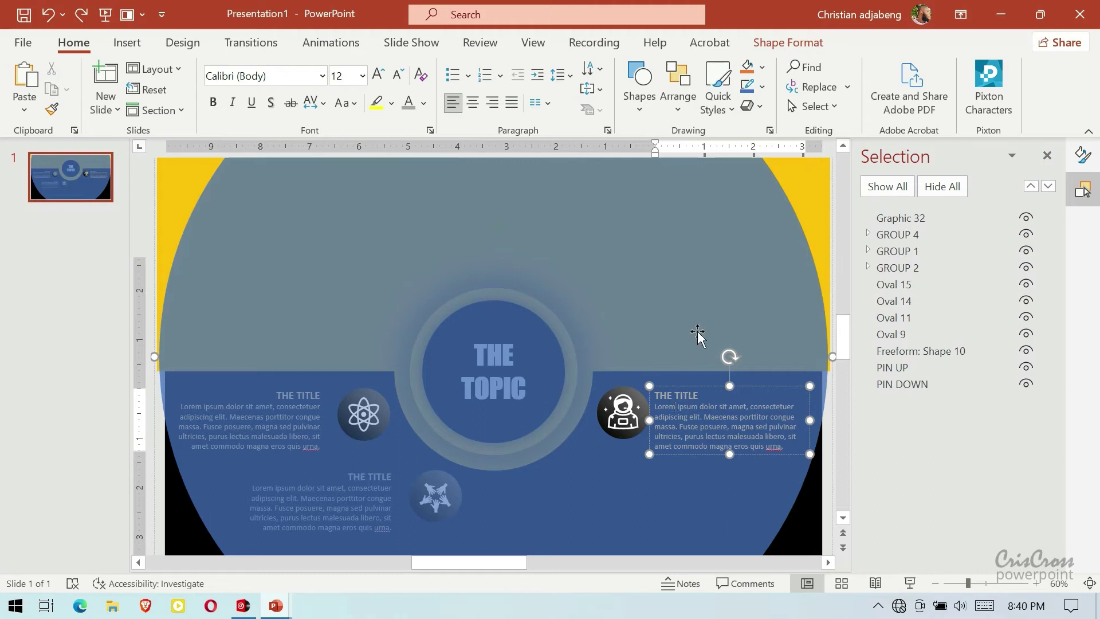
left_click(889, 237)
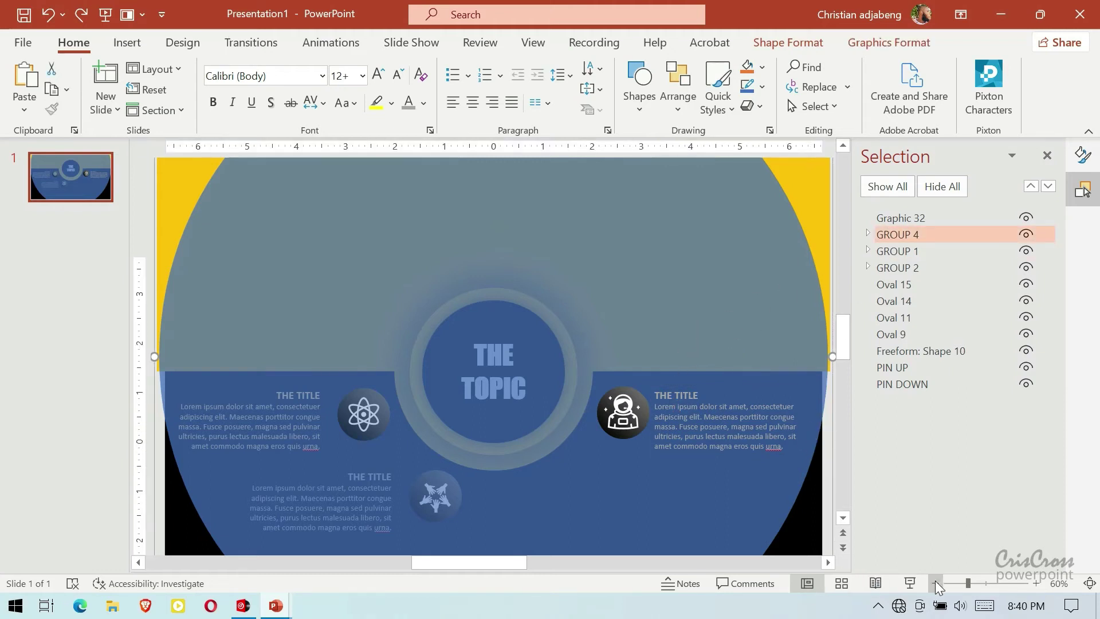
- Duplicate the astronaut block GROUP 4 and nudge the copy exactly over the original
left_click(934, 582)
left_click(935, 582)
left_click(867, 234)
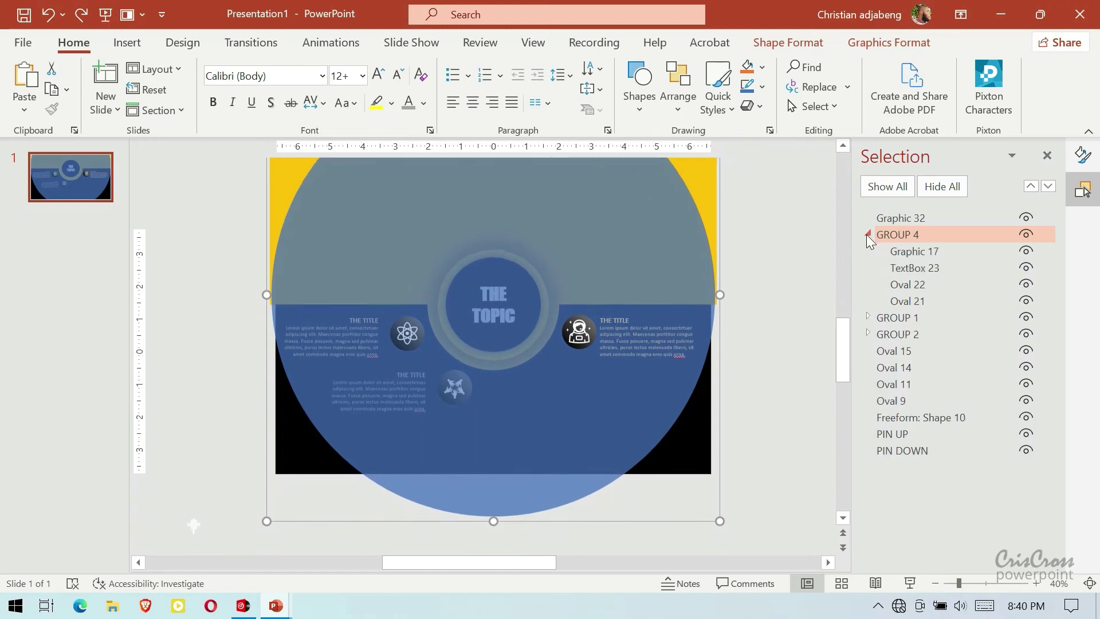
left_click(867, 234)
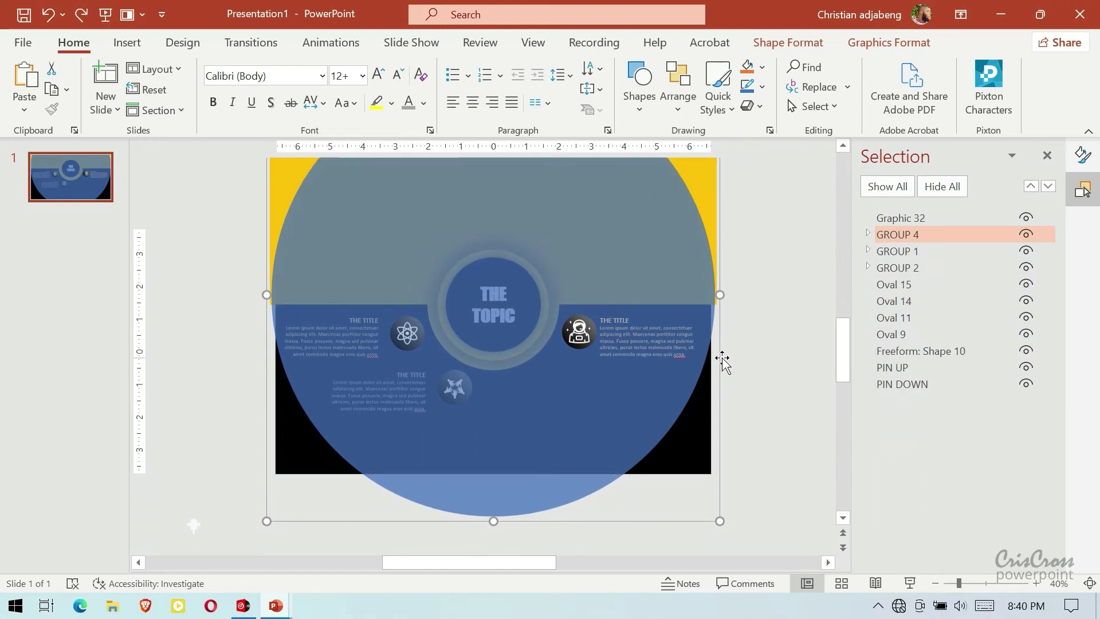
left_click_drag(726, 366, 732, 374)
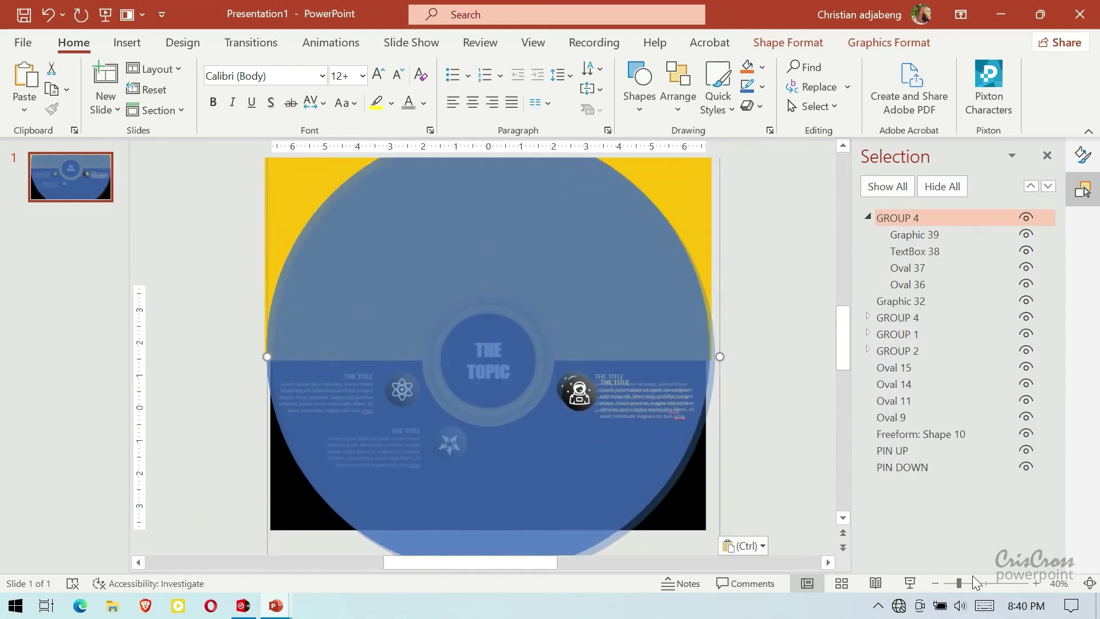
left_click(1036, 583)
left_click(1036, 583)
left_click(1037, 583)
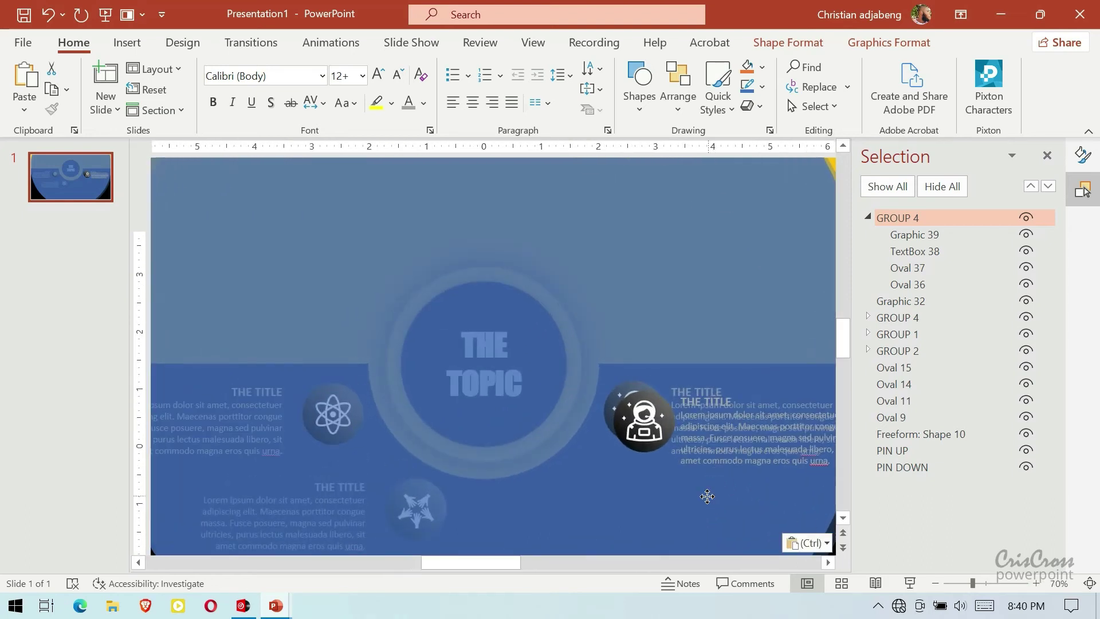
key("Left")
key("Up")
key("Left")
key("Up")
key("Left")
key("Up")
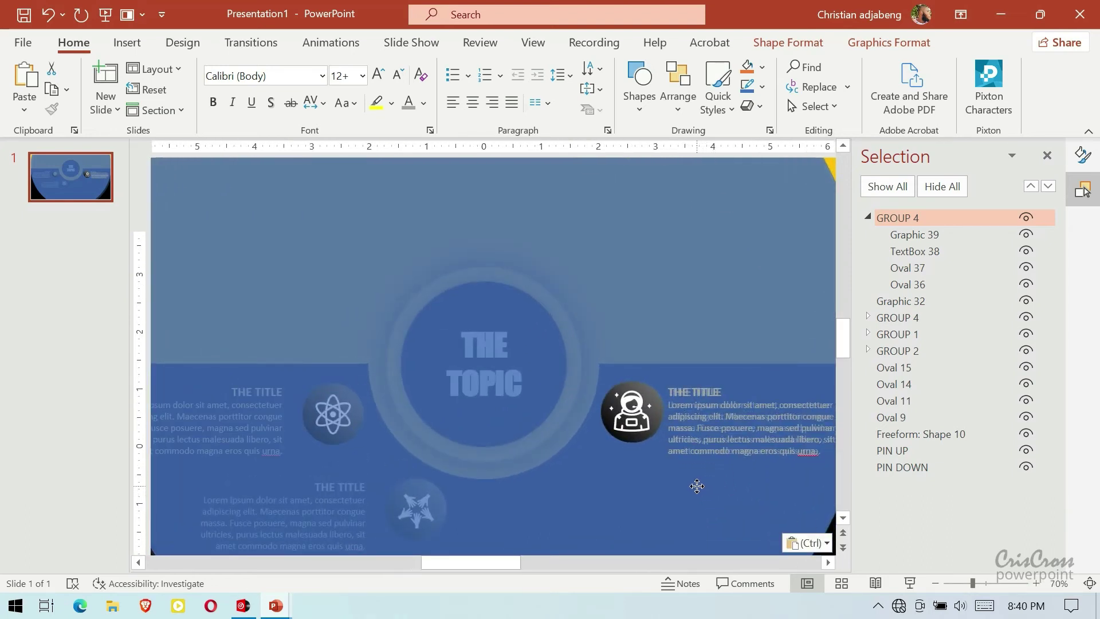
key("Left")
key("Up")
key("Left")
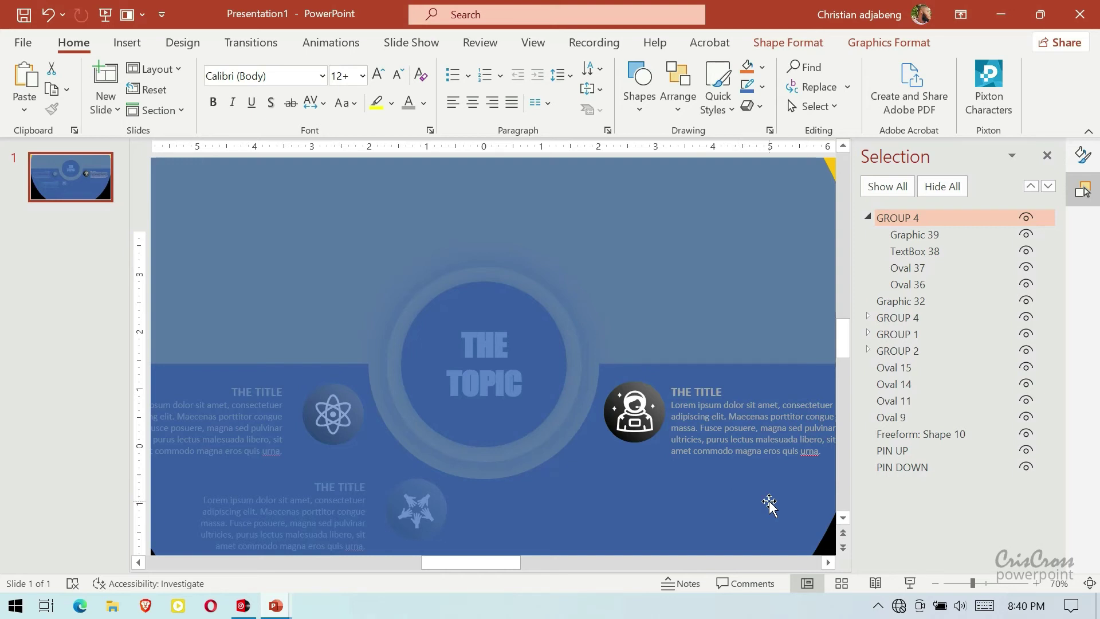
- Ungroup the copied astronaut block with Ctrl+Shift+G
left_click(936, 583)
left_click(935, 583)
left_click(935, 583)
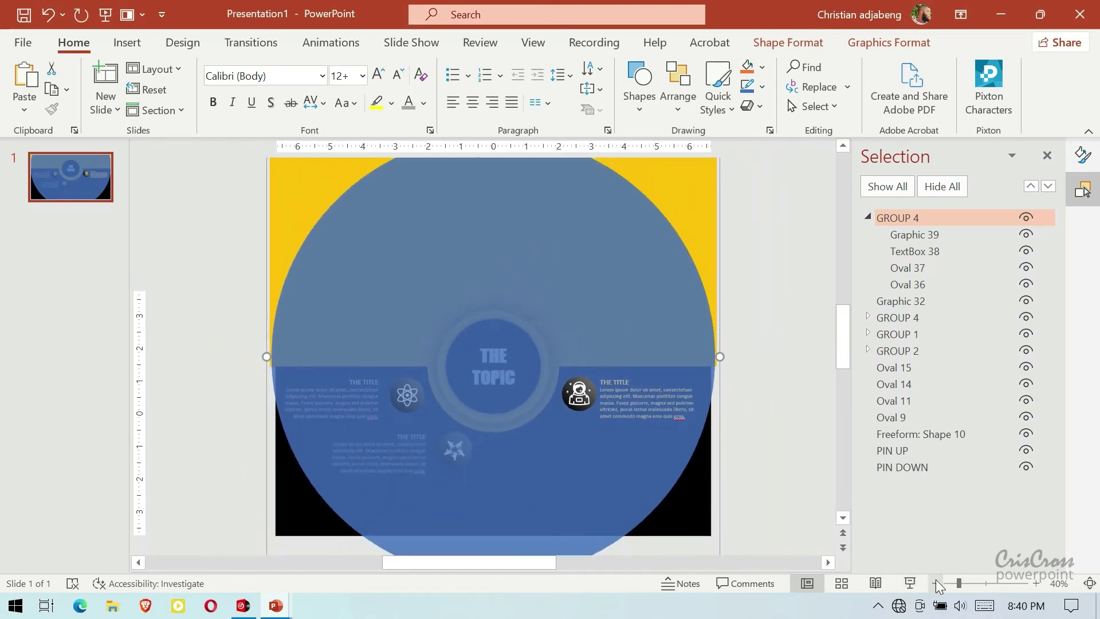
left_click(935, 583)
right_click(597, 246)
left_click(768, 428)
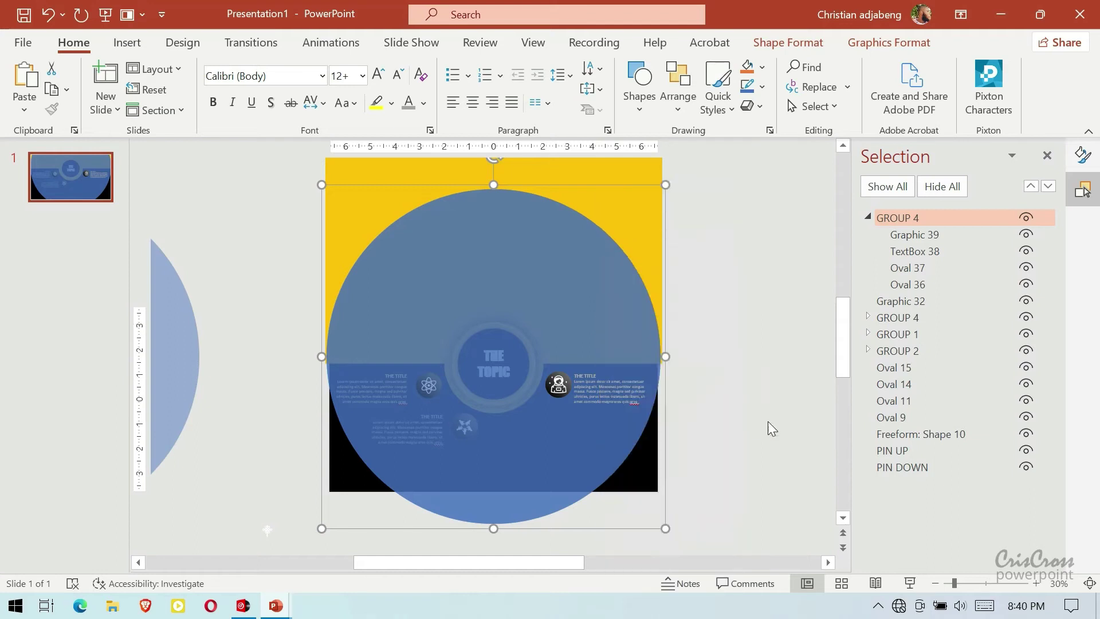
key("ctrl+shift+g")
left_click(751, 390)
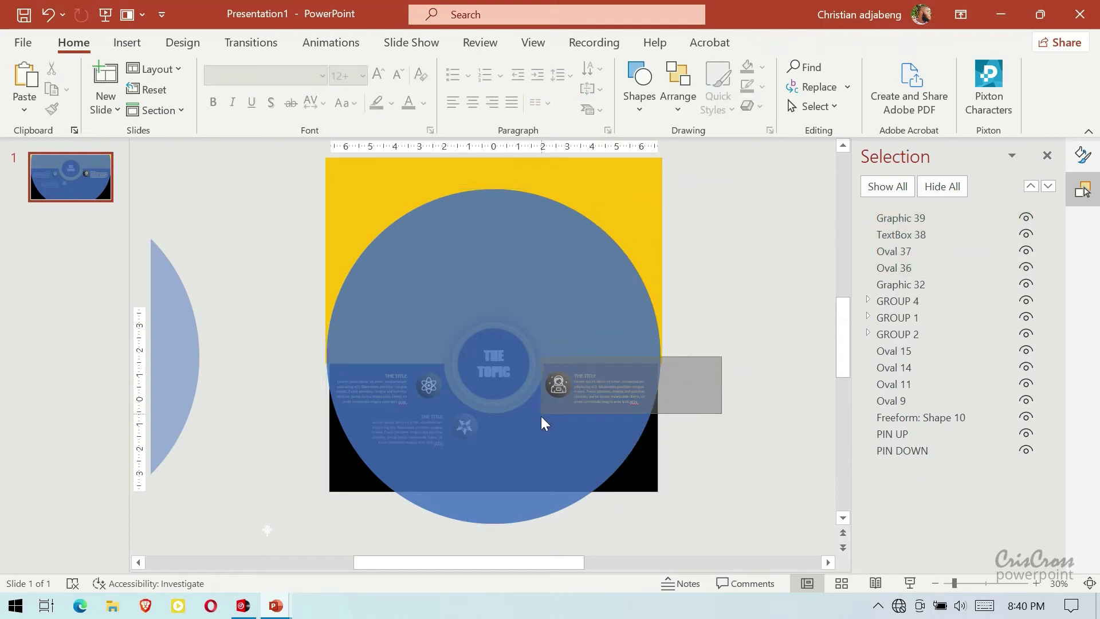
- Move the copied icon-and-text block into the lower-right spot and select its astronaut icon
left_click_drag(721, 356, 541, 427)
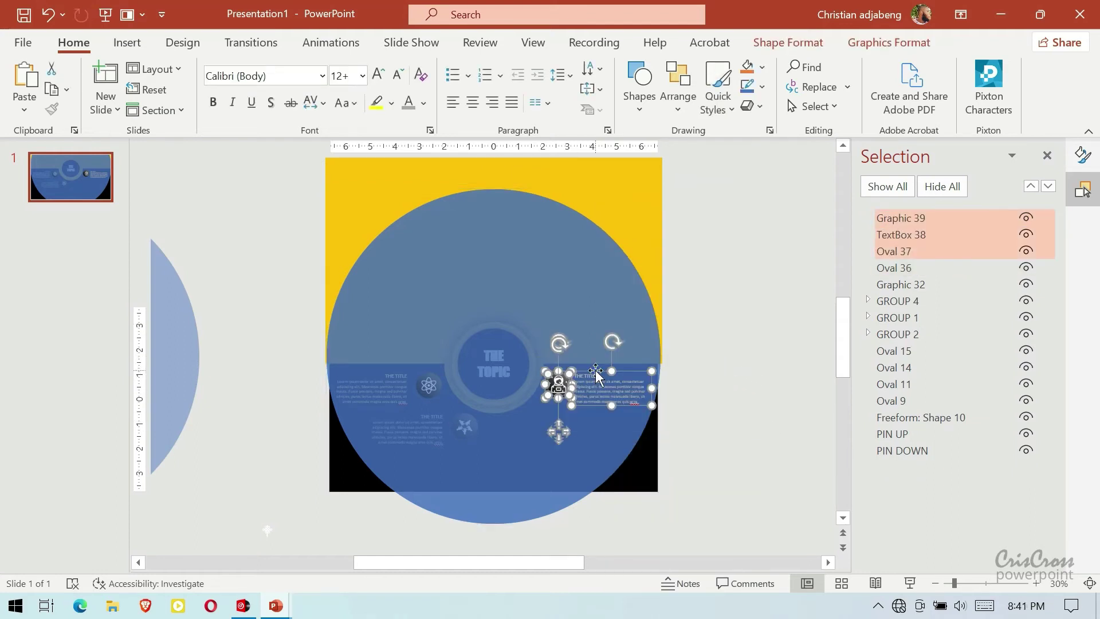
left_click_drag(596, 372, 563, 410)
scroll(363, 454, "up", 8, "ctrl")
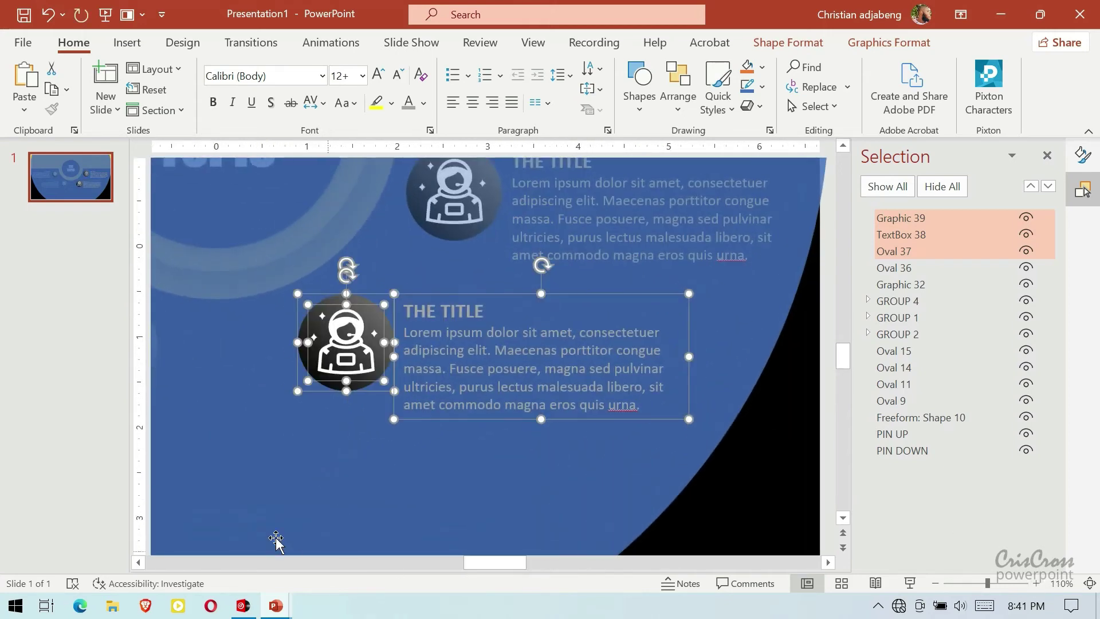
left_click(140, 562)
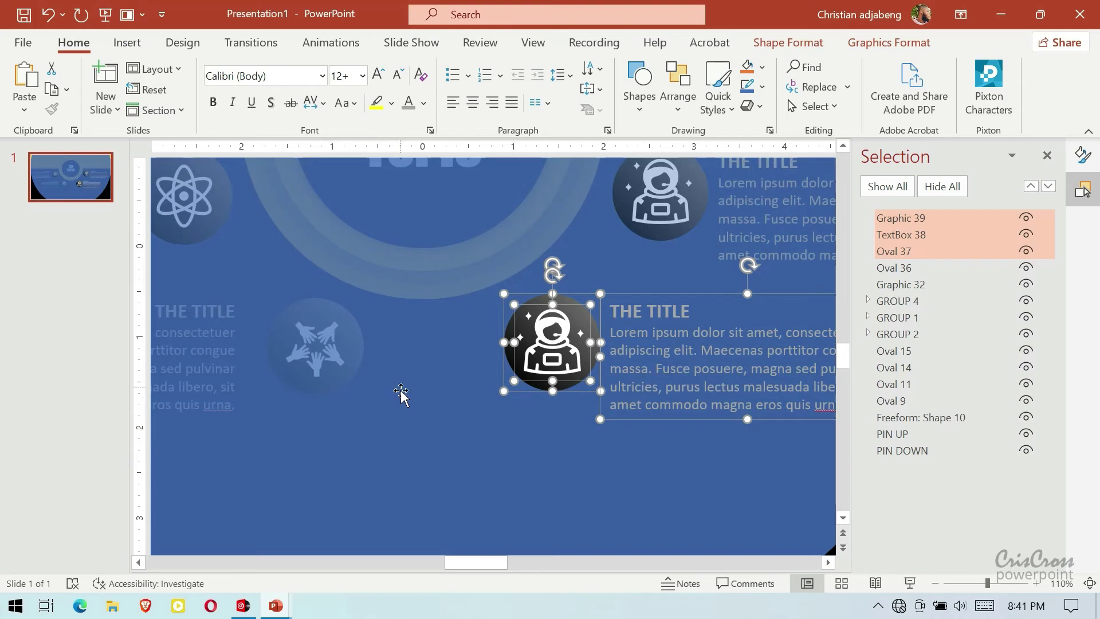
left_click_drag(657, 293, 636, 297)
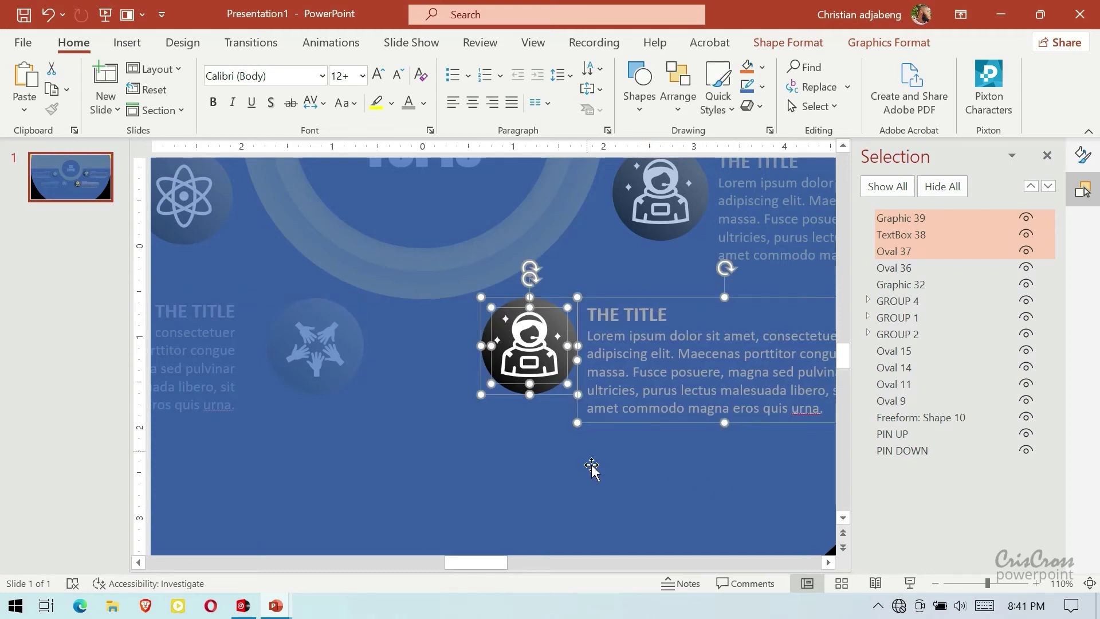
left_click(559, 398)
left_click(531, 362)
- Delete the astronaut icon and drag the knot graphic, brought to the top, onto the empty circle
key("Delete")
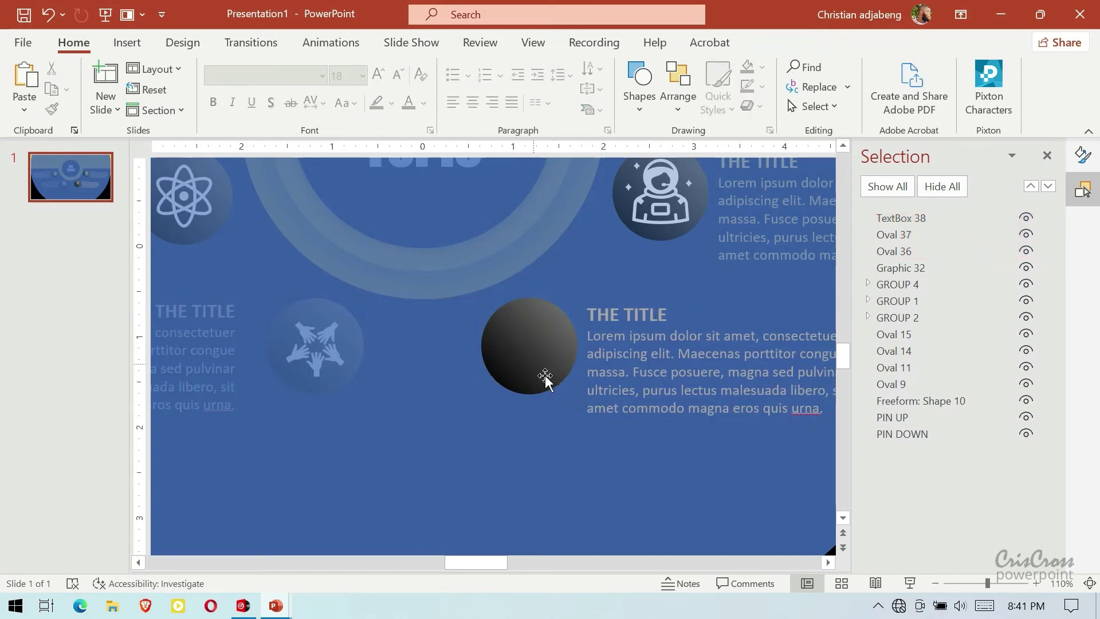
left_click(943, 587)
left_click(942, 586)
left_click(943, 586)
left_click(943, 587)
left_click(943, 586)
left_click(943, 587)
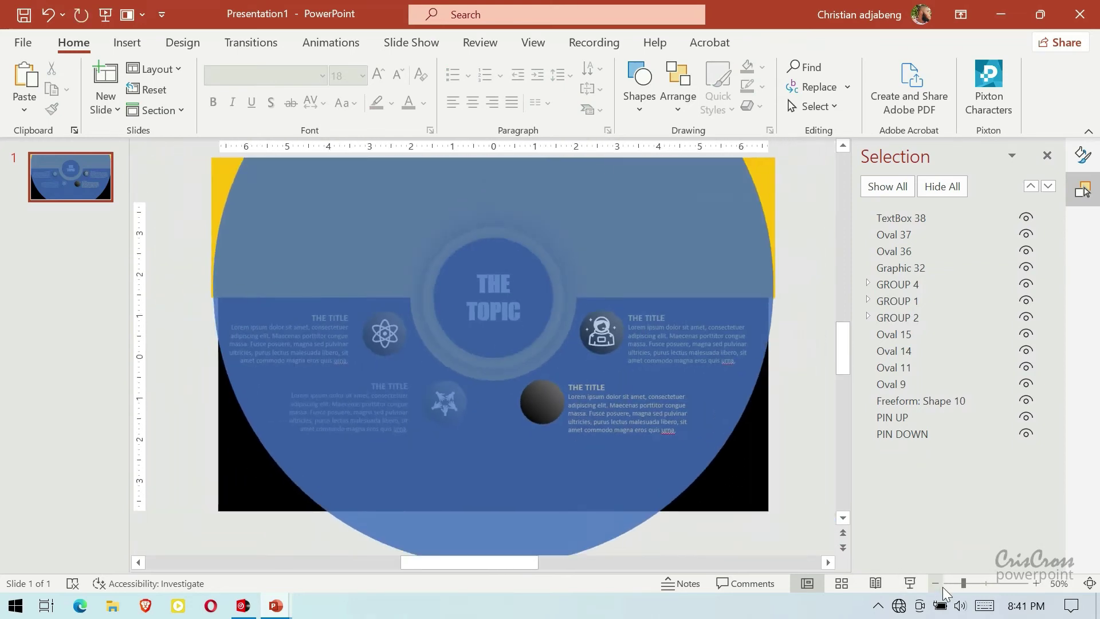
left_click(943, 586)
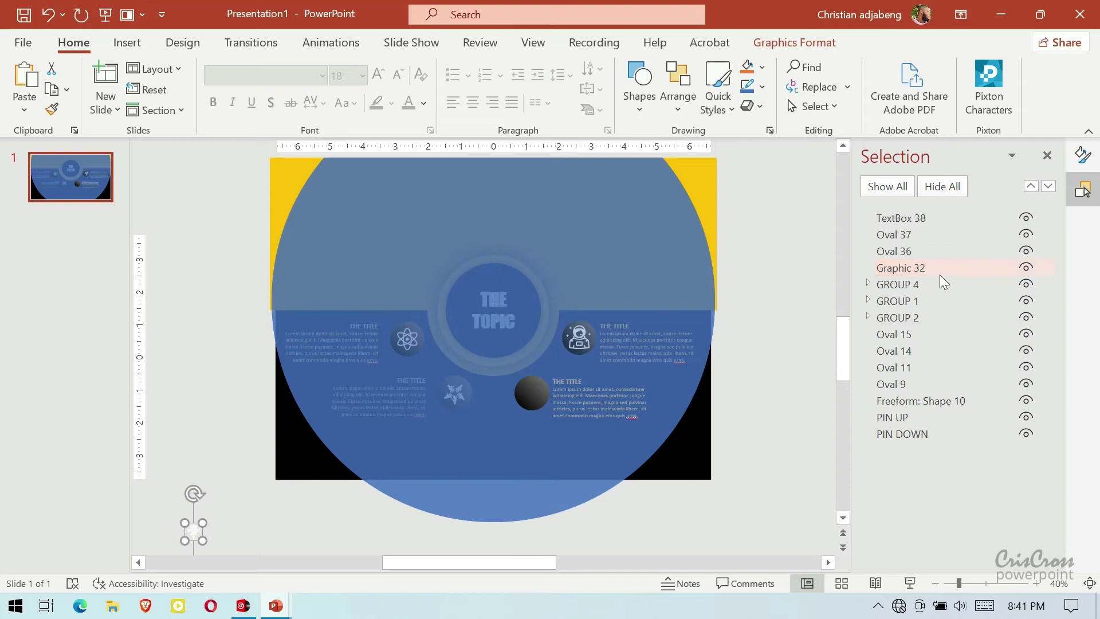
left_click_drag(902, 267, 905, 218)
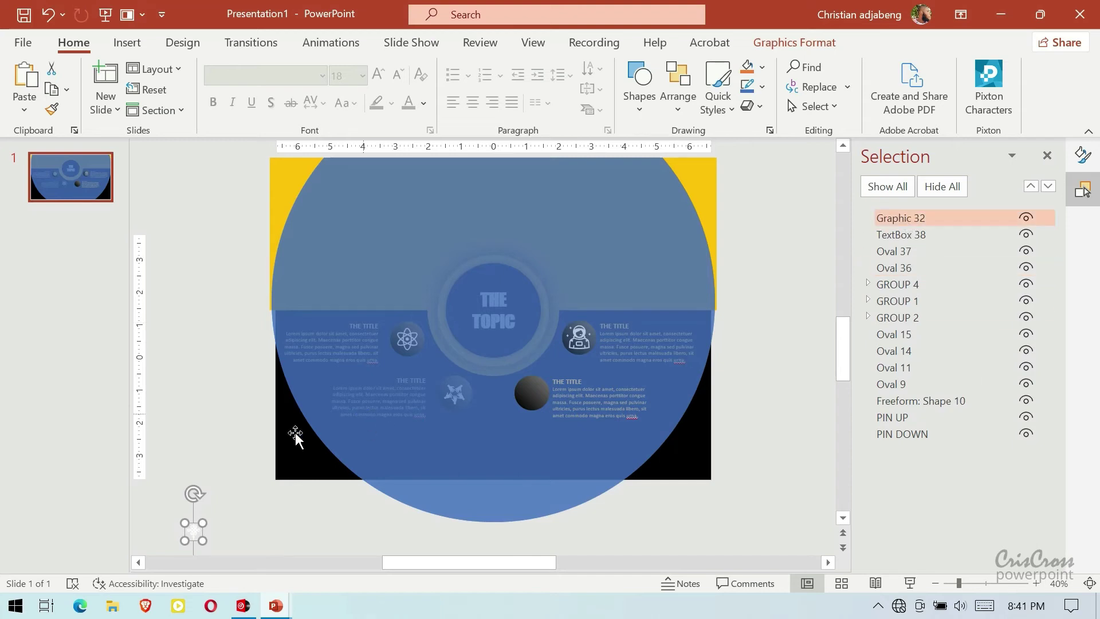
left_click_drag(194, 532, 533, 393)
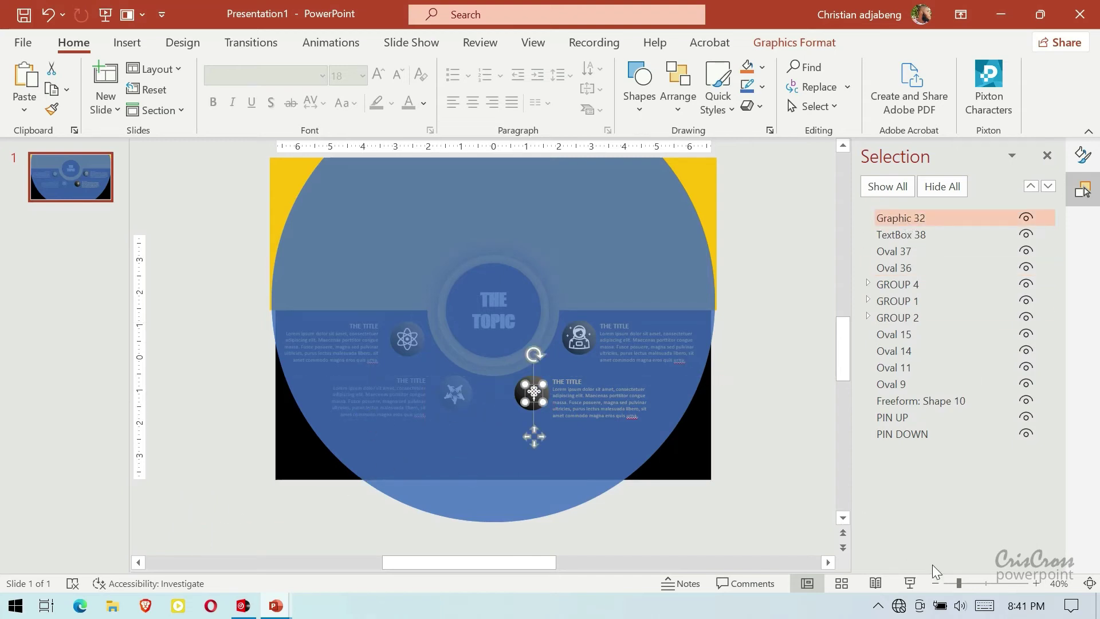
- Enlarge the knot graphic slightly and centre it on the dark circle
left_click(1036, 582)
left_click(1036, 582)
left_click(1036, 582)
left_click(1036, 582)
left_click(1036, 582)
left_click(1036, 582)
left_click(1036, 582)
left_click(1036, 582)
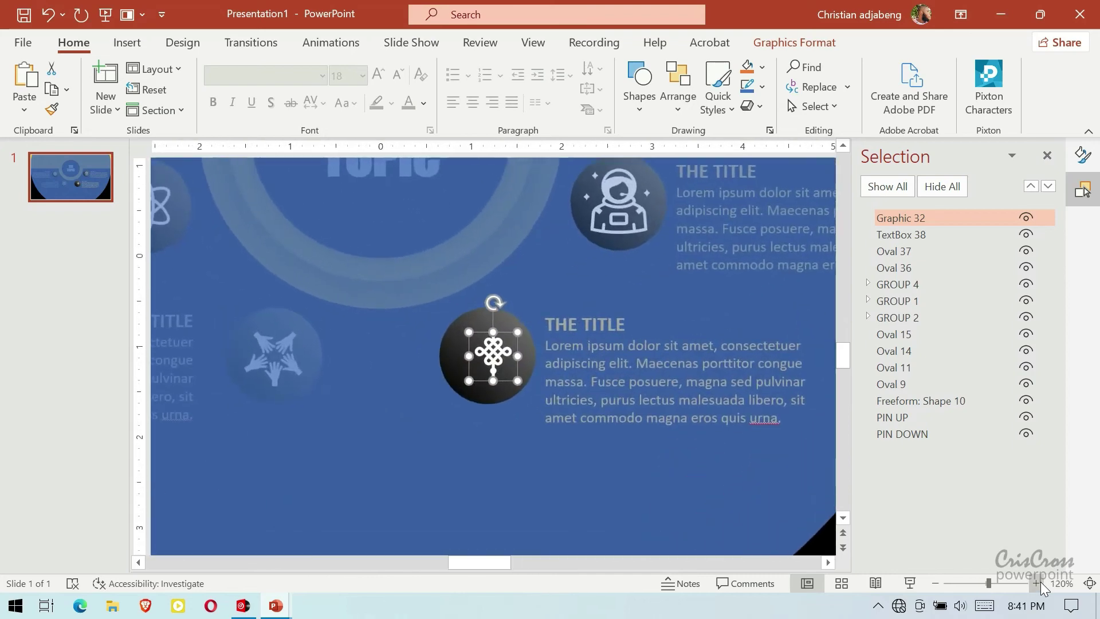
left_click(1036, 582)
left_click(1036, 582)
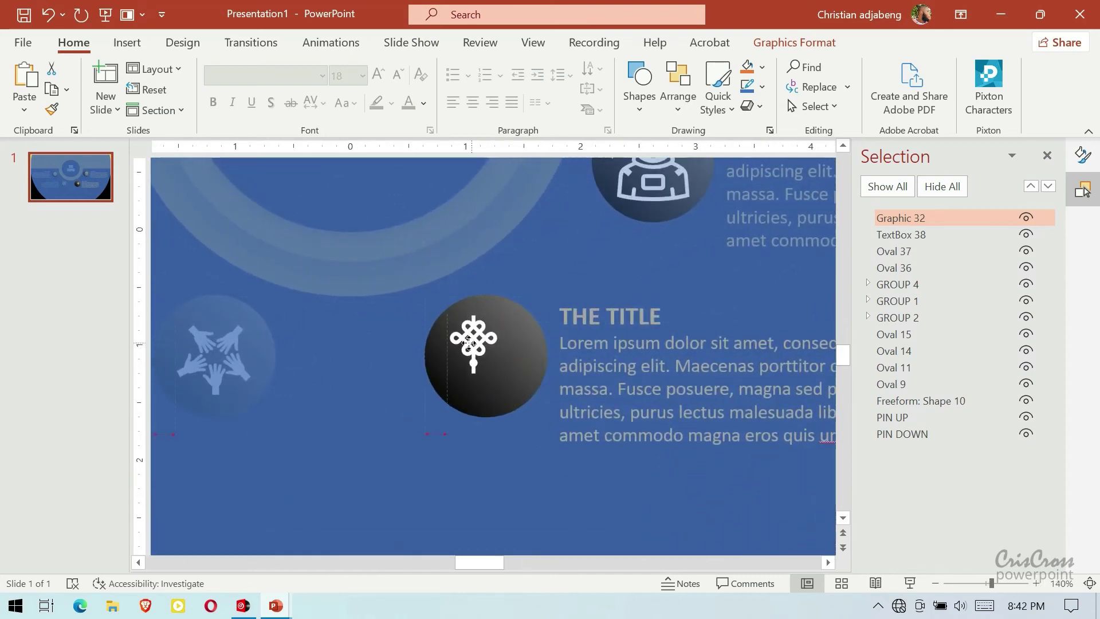
left_click_drag(487, 351, 467, 338)
left_click_drag(501, 373, 521, 393)
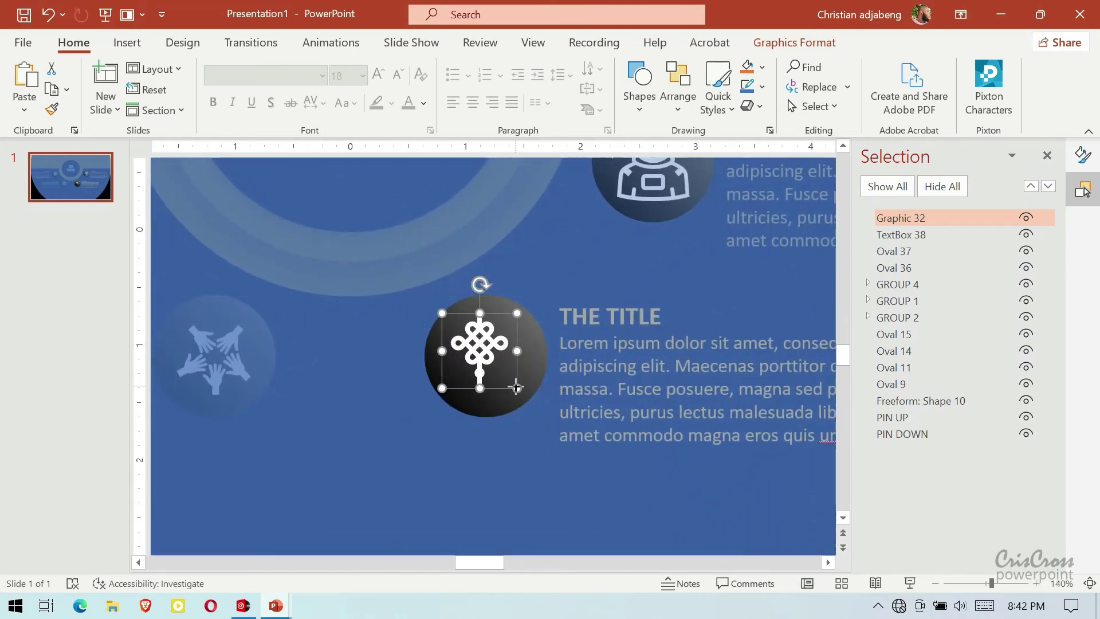
mouse_move(485, 347)
left_mouse_down()
mouse_move(497, 344)
mouse_move(490, 352)
left_mouse_up()
- Group the knot icon with its two circles and the lower-right text box
left_click(504, 413, "shift")
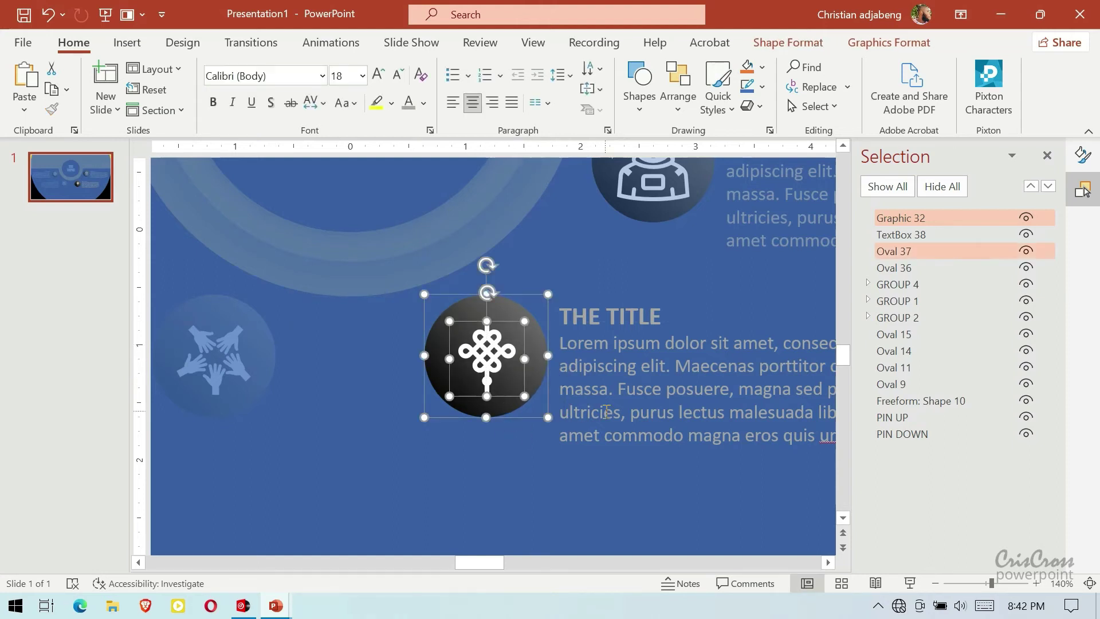
left_click(507, 458, "shift")
left_click(509, 475, "shift")
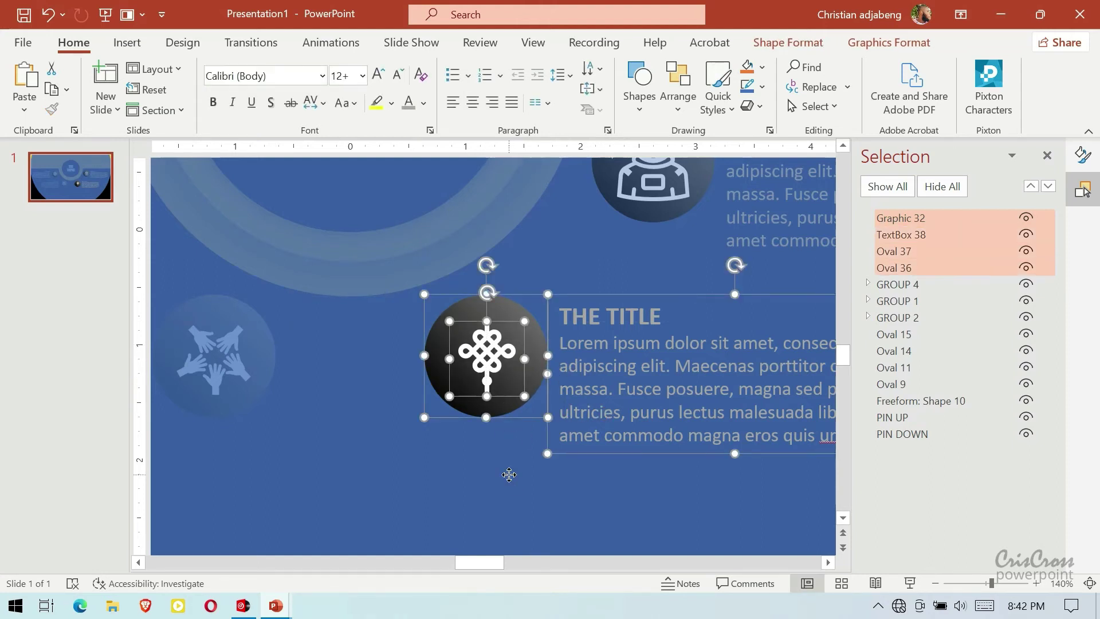
right_click(518, 292)
left_click(670, 369)
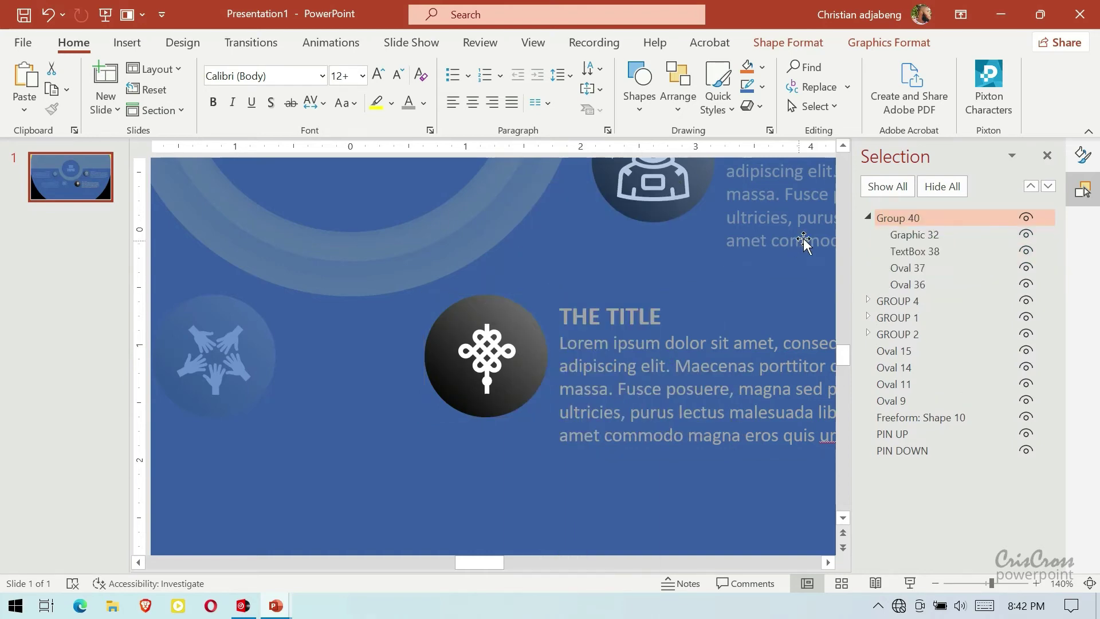
- Rename the new group 'GROUP 3' and order the groups GROUP 1 through GROUP 4
left_click(868, 218)
double_click(882, 218)
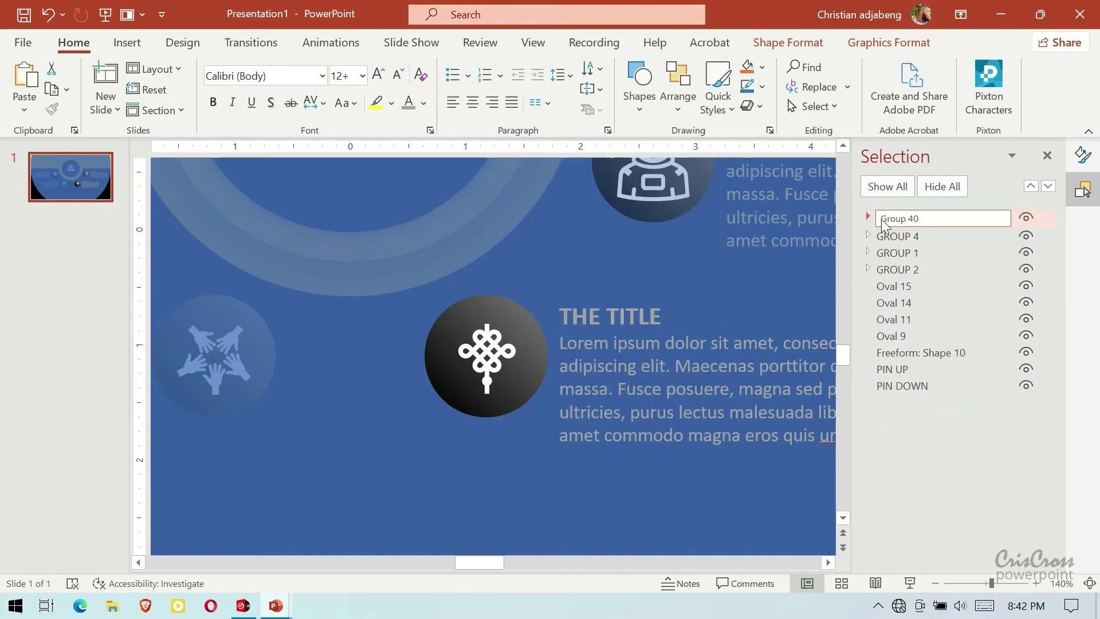
type("GROUP 3")
key("Return")
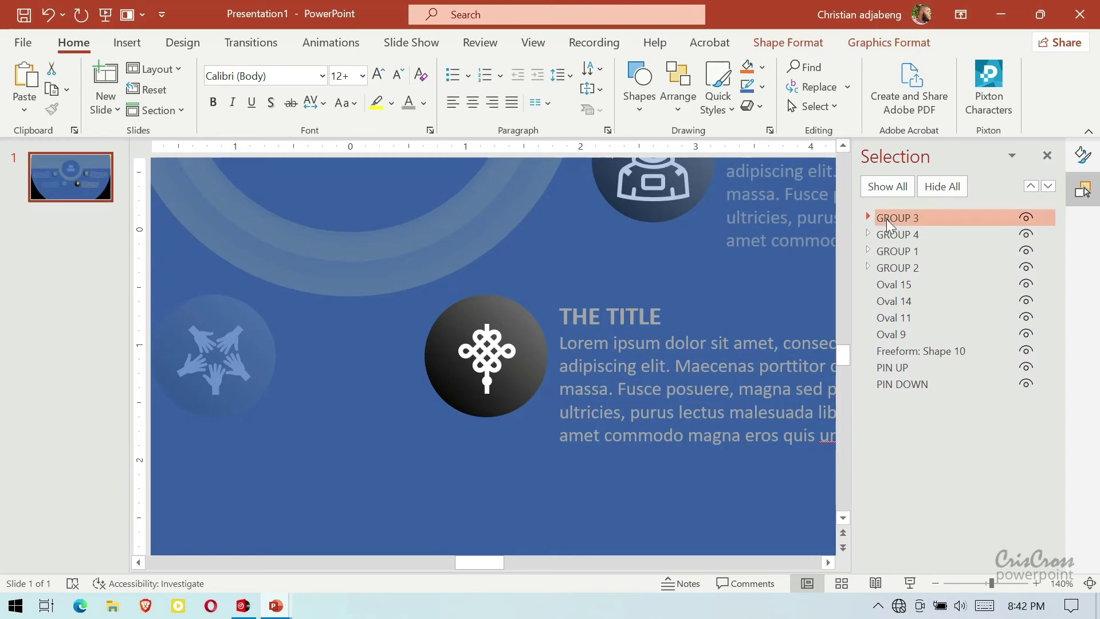
left_click_drag(892, 220, 891, 274)
left_click_drag(891, 217, 895, 273)
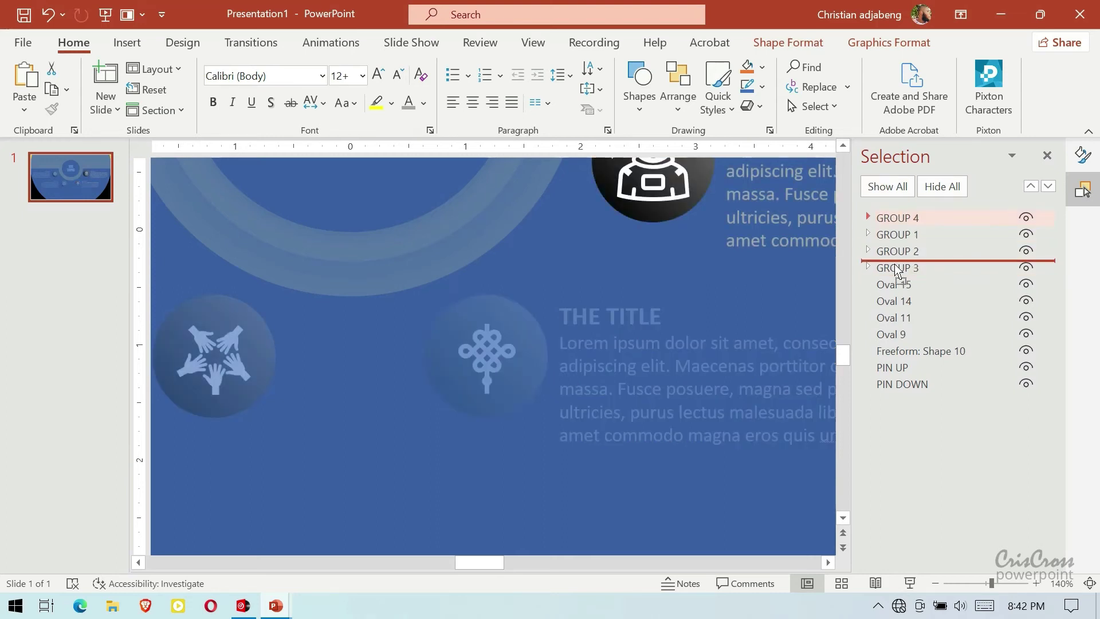
- Delete leftover Oval 14 left of the slide and Oval 15 above it
left_click(930, 581)
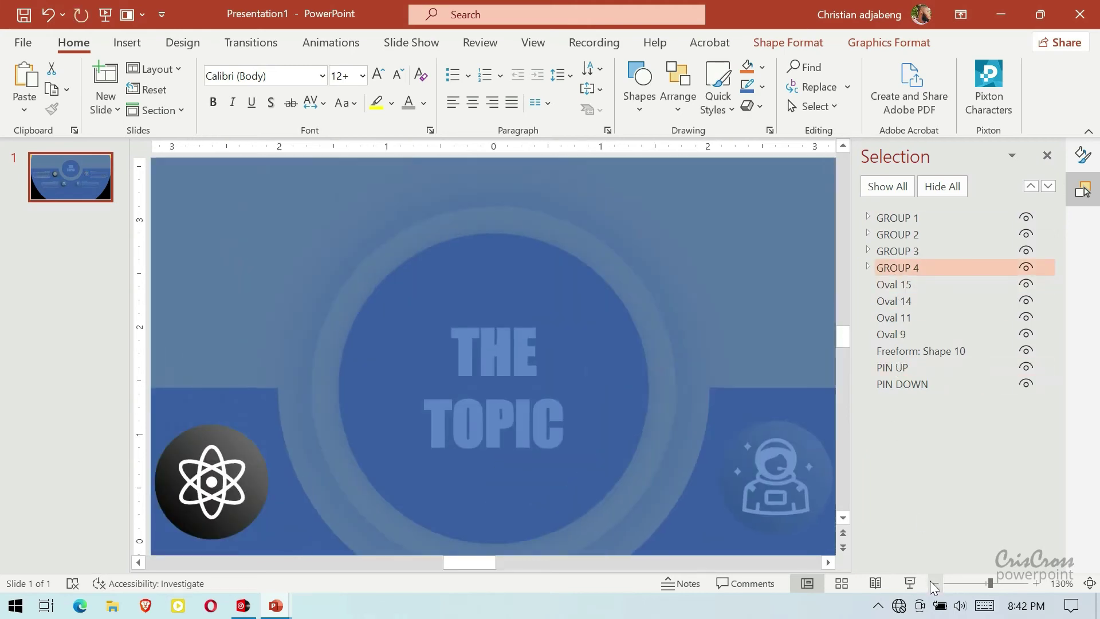
left_click(930, 580)
left_click(929, 580)
left_click(930, 580)
left_click(930, 580)
left_click(929, 579)
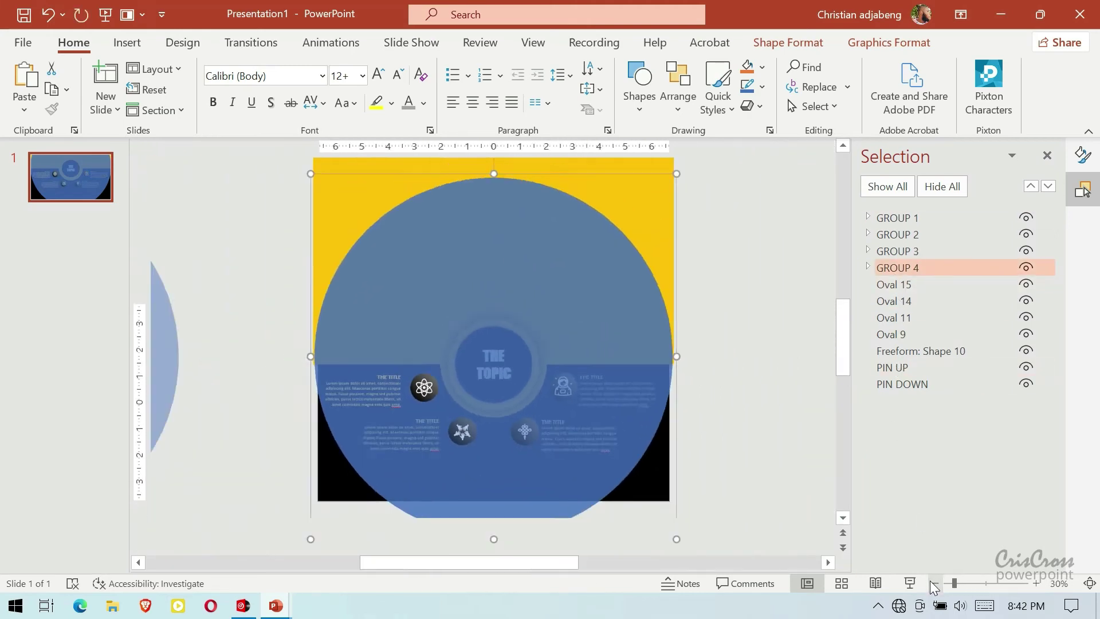
left_click(929, 580)
left_click(204, 374)
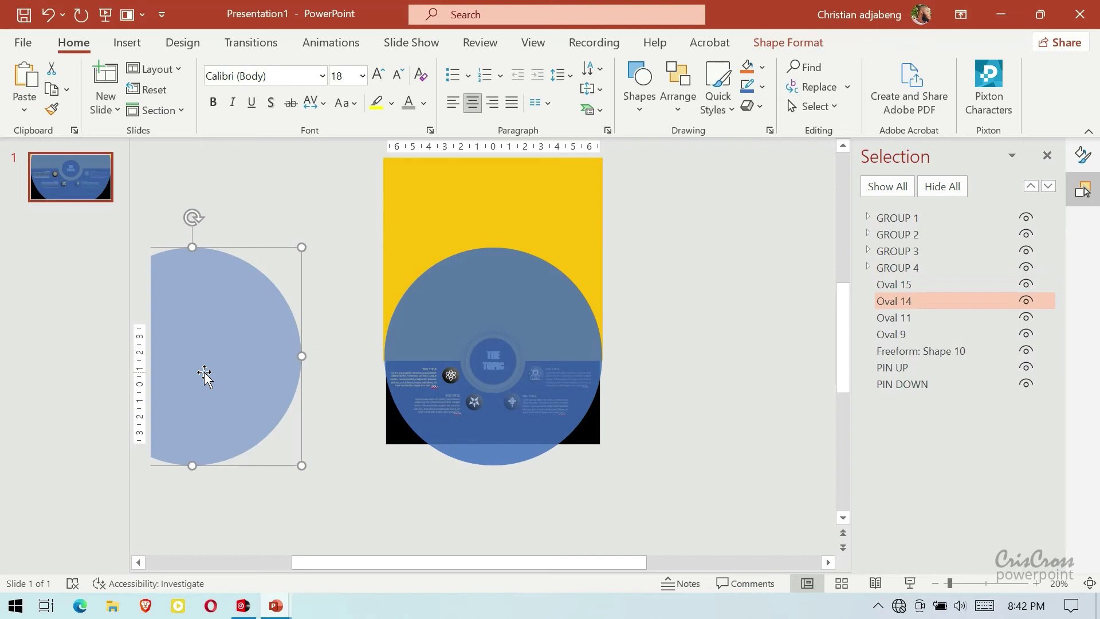
key("Delete")
scroll(682, 355, "up", 3)
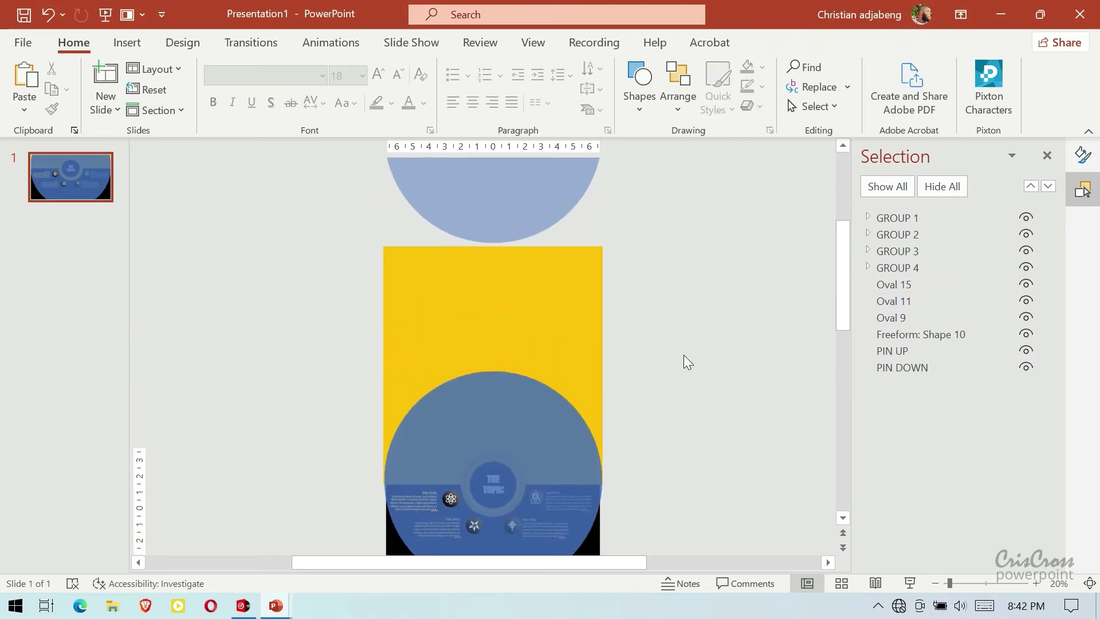
left_click(548, 294)
key("Delete")
scroll(782, 334, "down", 3)
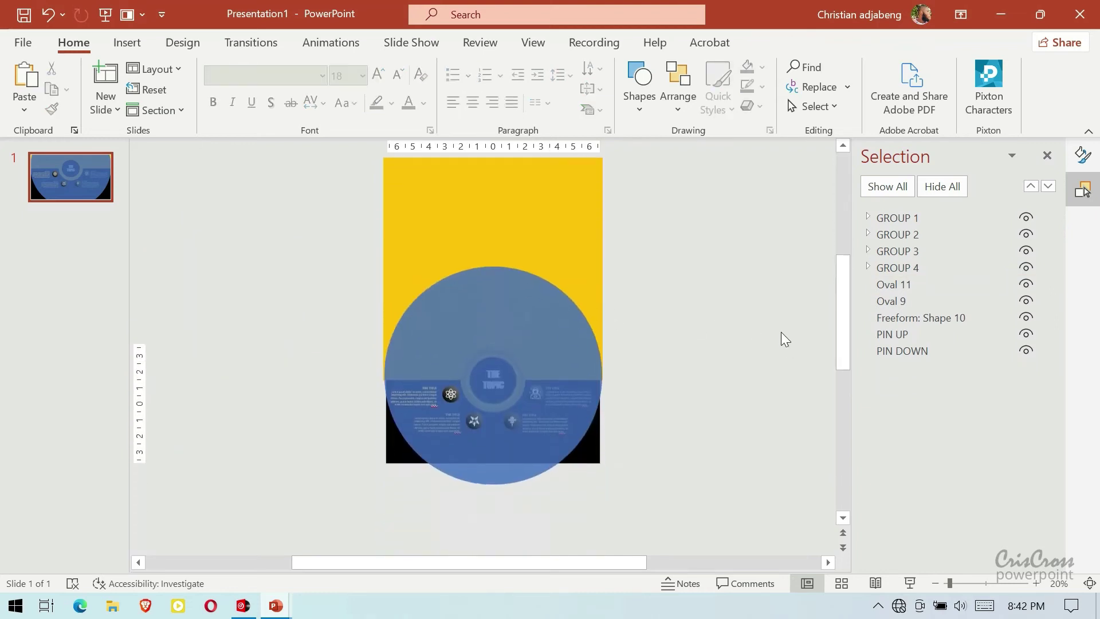
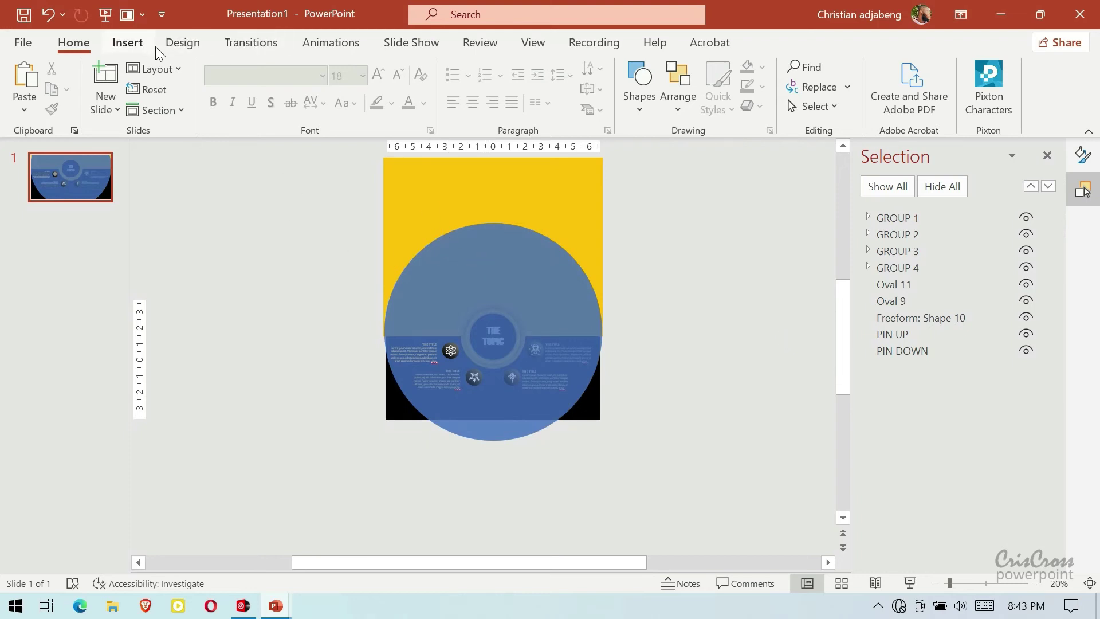
- Apply a Morph transition to the slide with a 1.50 s duration
left_click(251, 42)
left_click(172, 85)
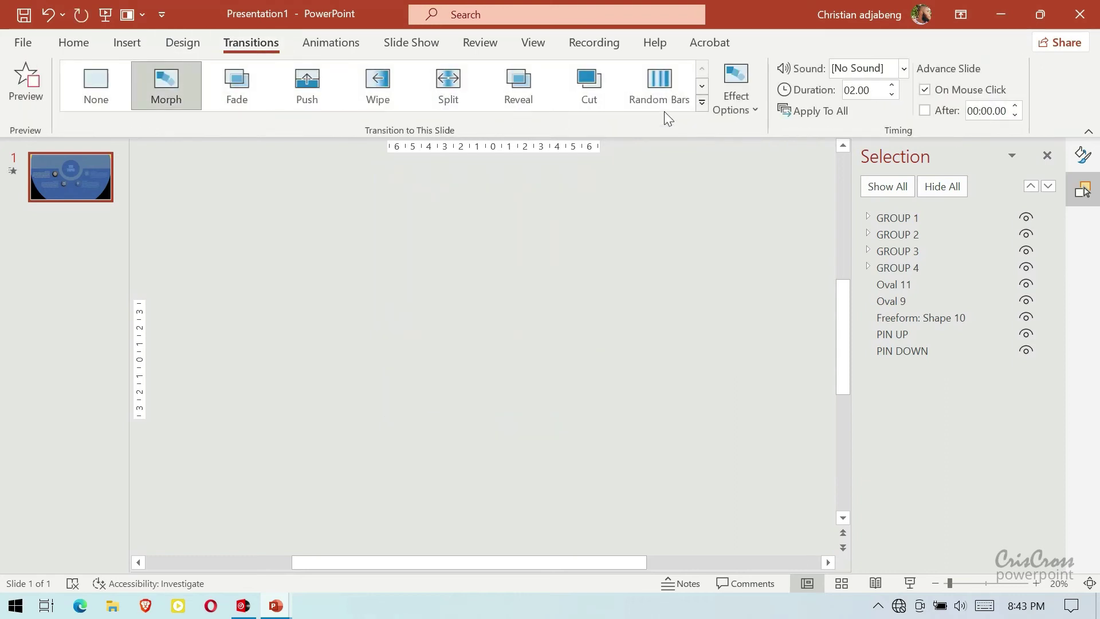
left_click(890, 93)
left_click(890, 94)
- Make the overlay ovals in GROUP 1 and GROUP 2 (Oval 12, Oval 27) 100% transparent
left_click(72, 42)
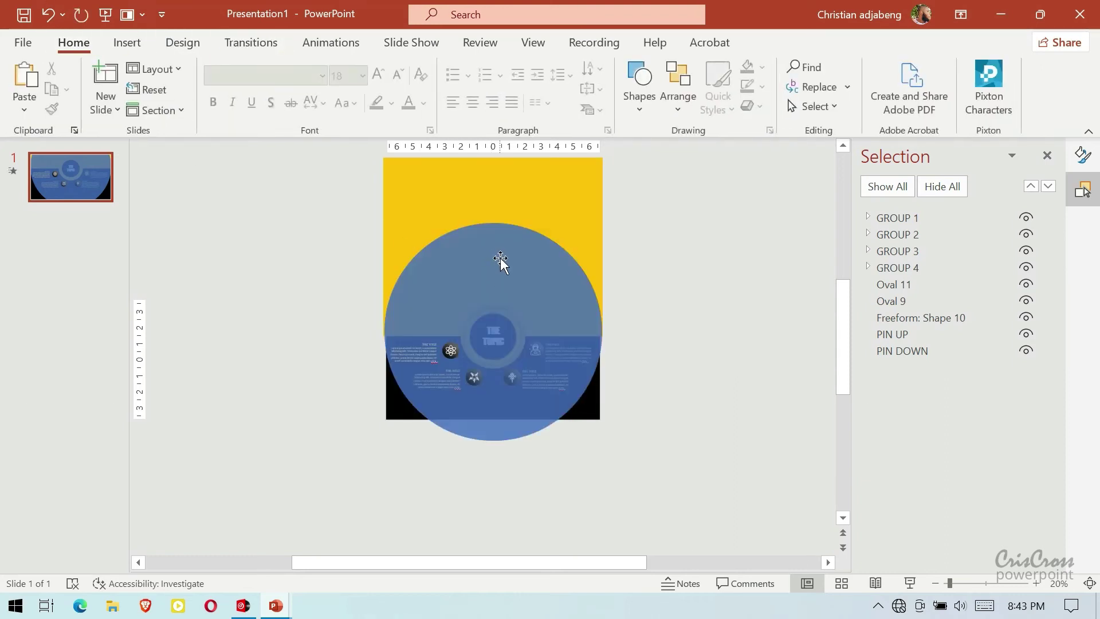
left_click(498, 259)
left_click(868, 216)
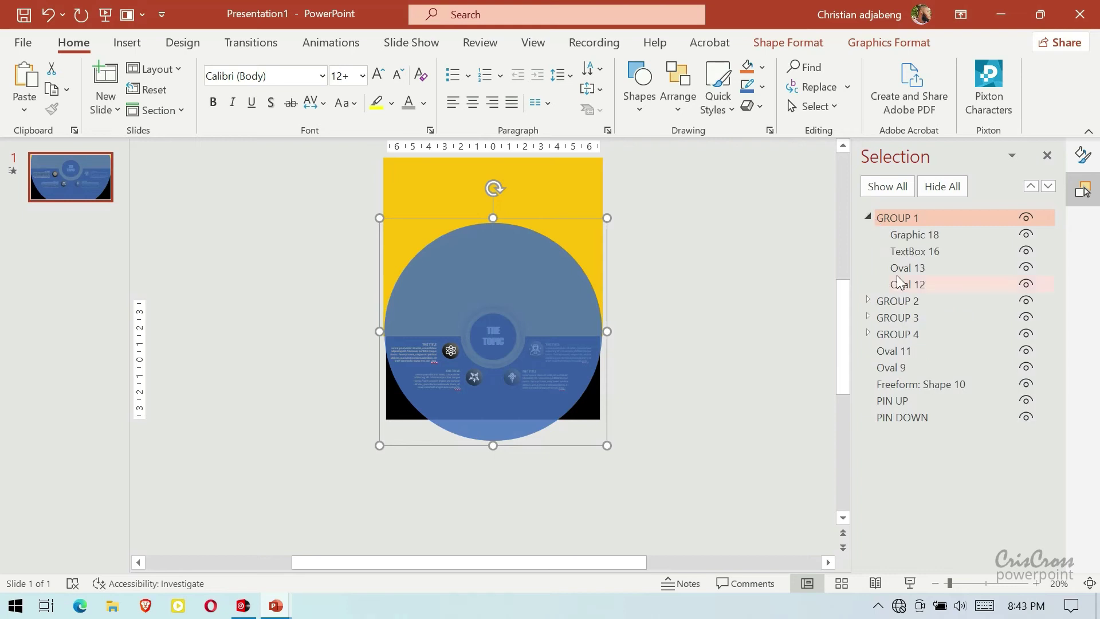
left_click(903, 284)
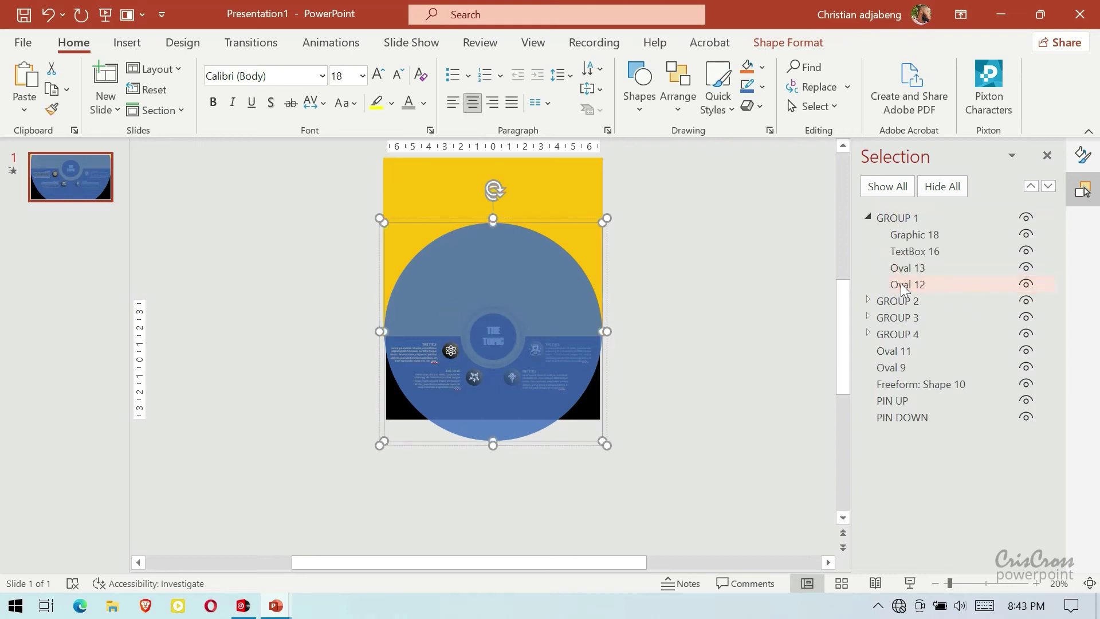
left_click(1082, 154)
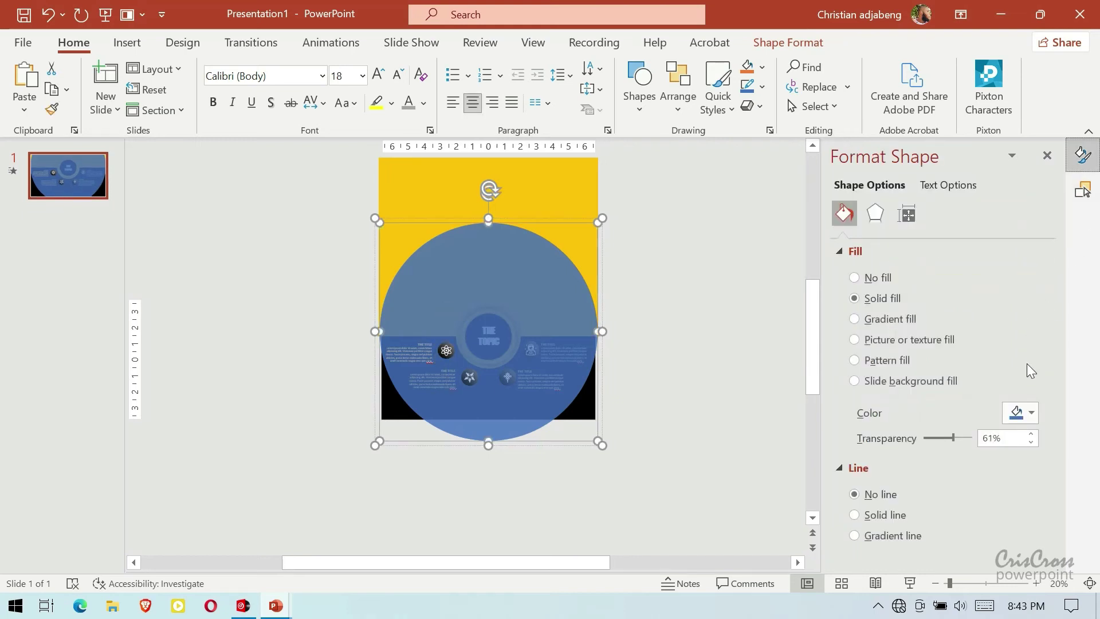
left_click_drag(952, 439, 996, 440)
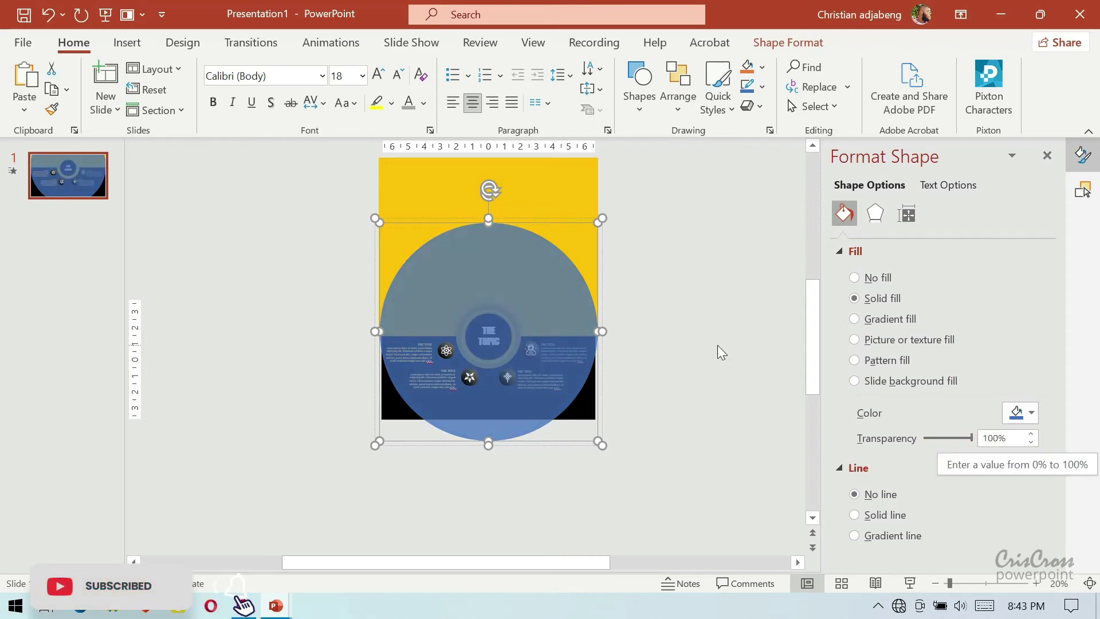
left_click(679, 328)
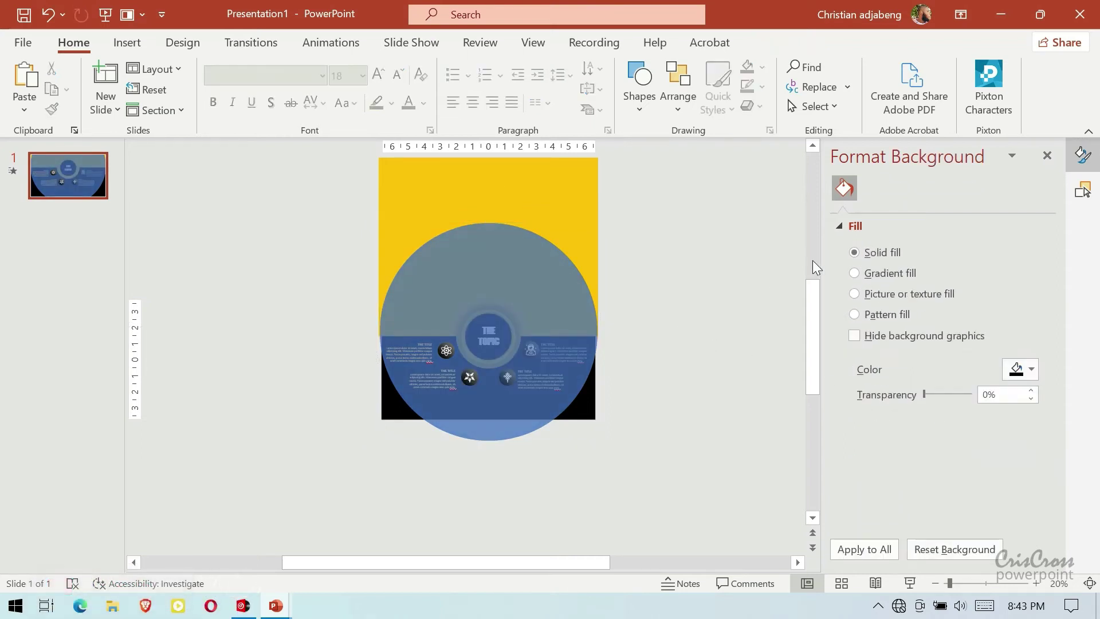
left_click(1082, 189)
left_click(868, 218)
left_click(868, 234)
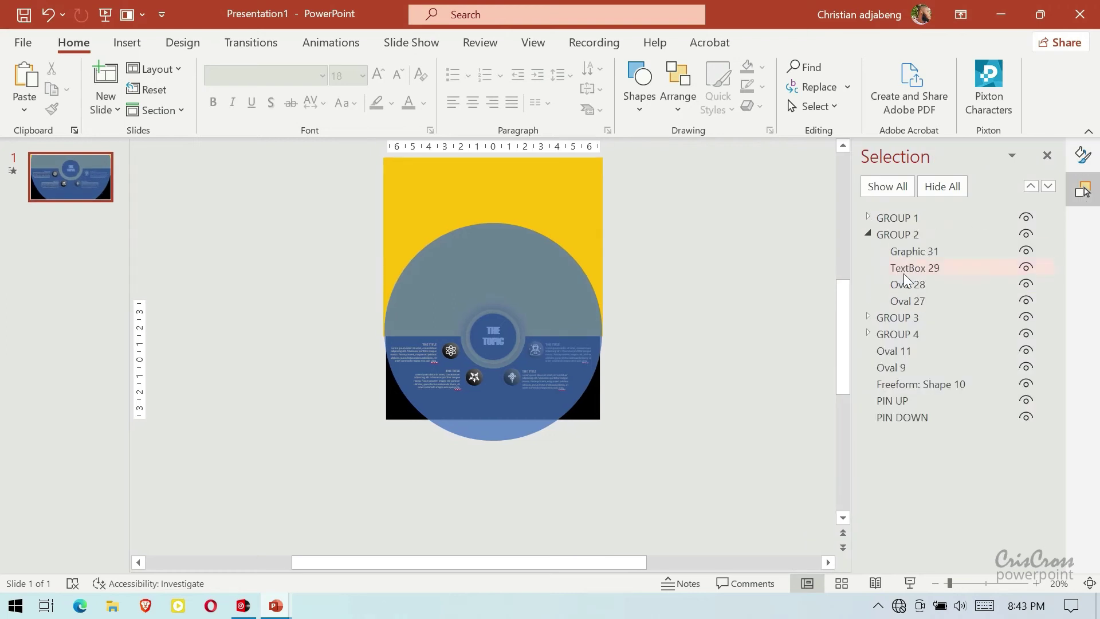
left_click(907, 301)
left_click(1083, 155)
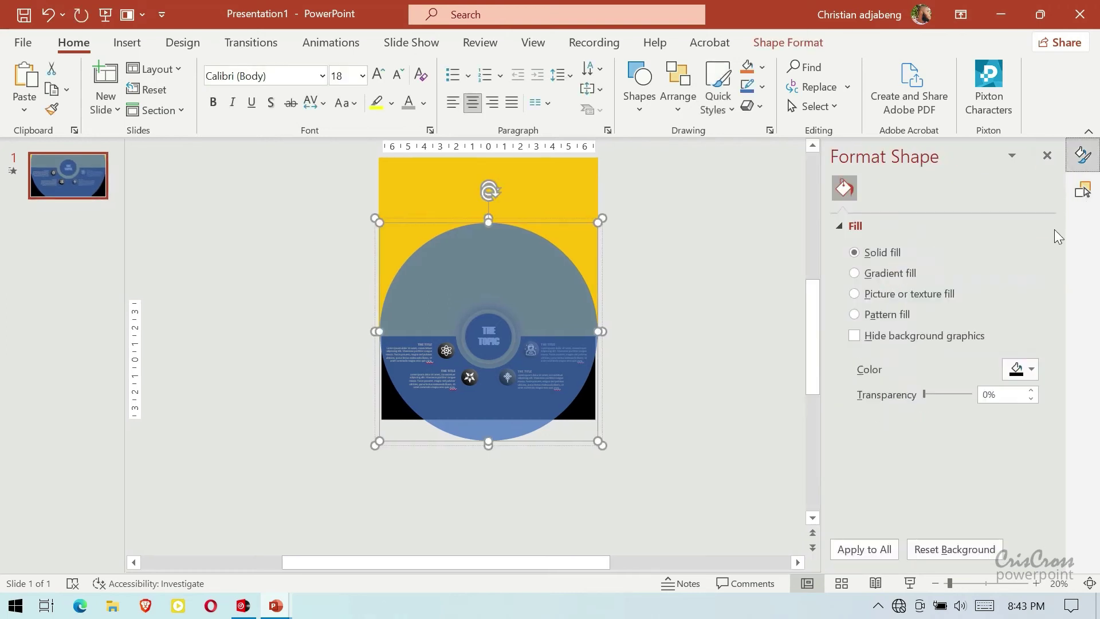
left_click_drag(951, 438, 974, 438)
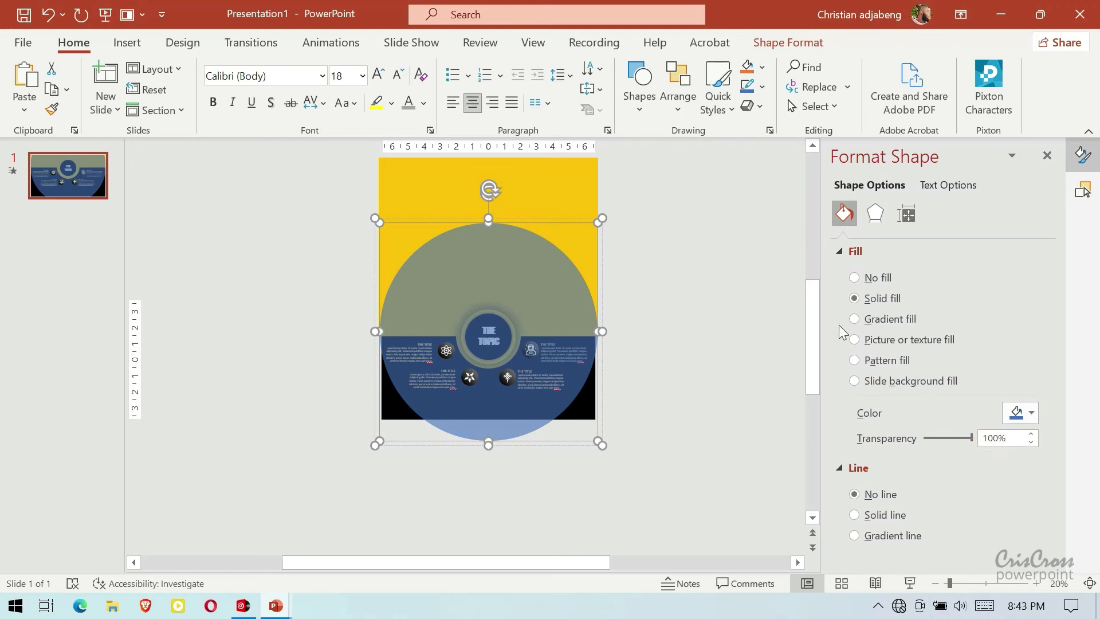
left_click(1083, 190)
left_click(867, 234)
- Select GROUP 3's Oval 36, then set GROUP 4's Oval 21 fill to 100% transparency
left_click(868, 250)
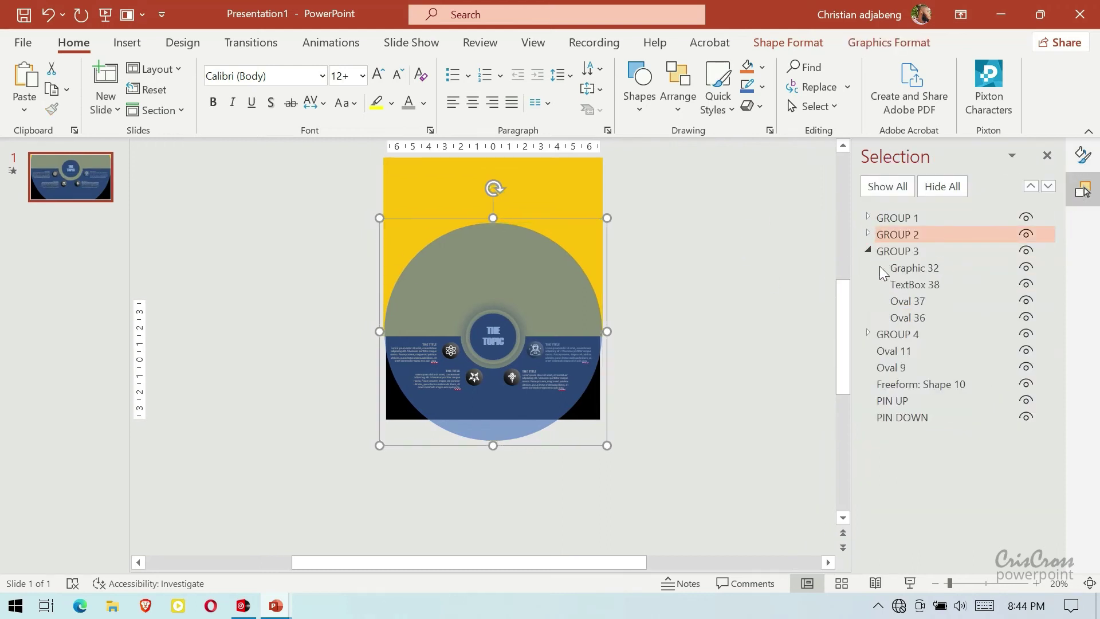
left_click(905, 318)
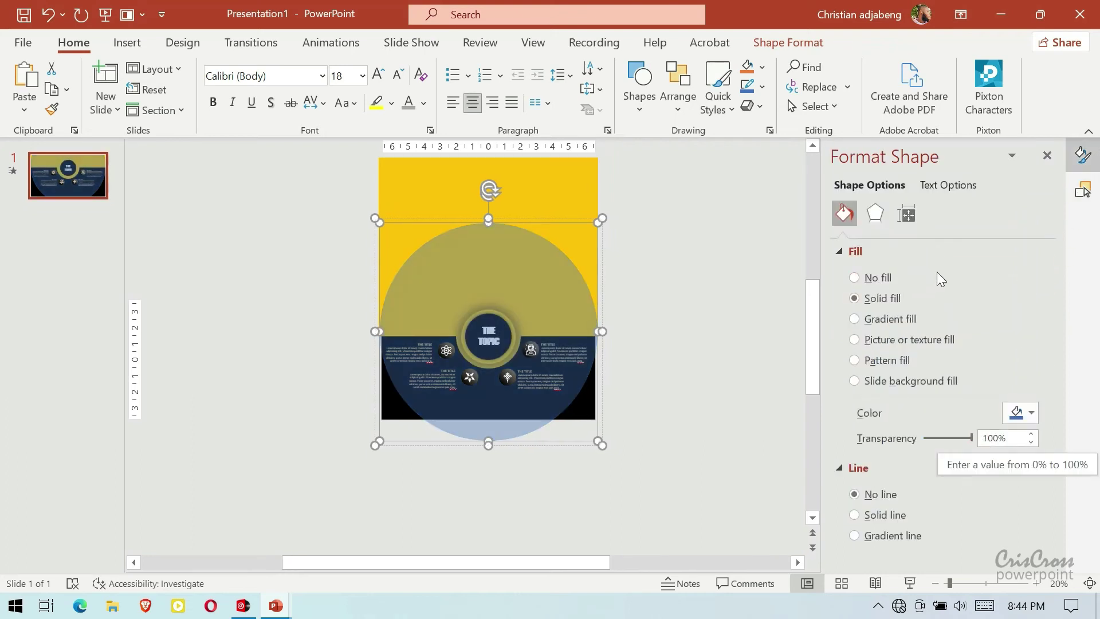
left_click(1076, 190)
left_click(867, 250)
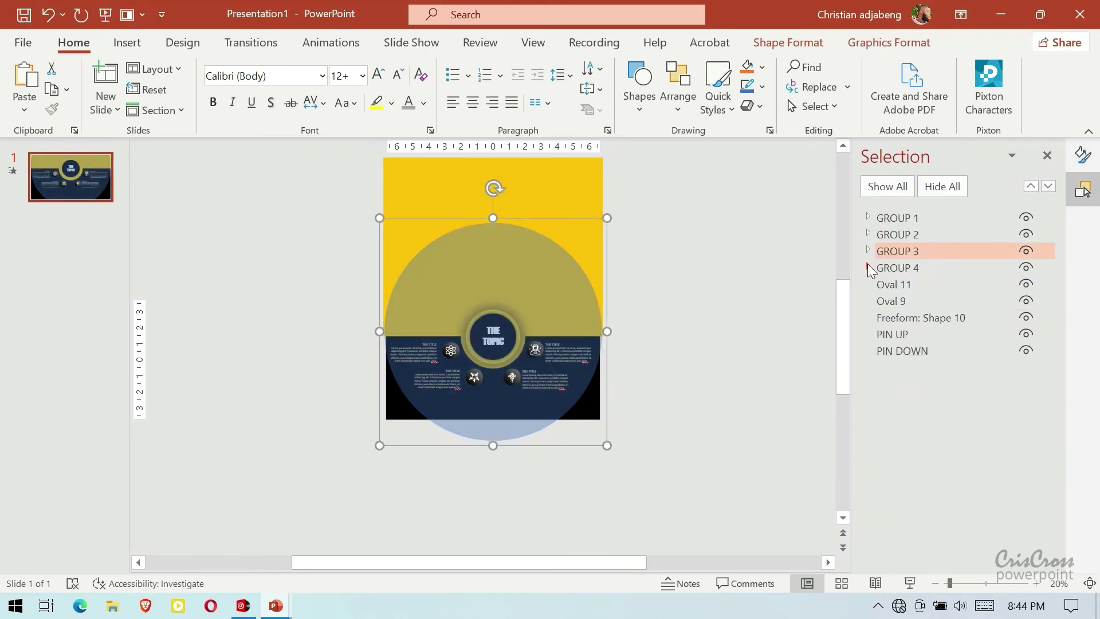
left_click(867, 267)
left_click(911, 335)
left_click(1082, 154)
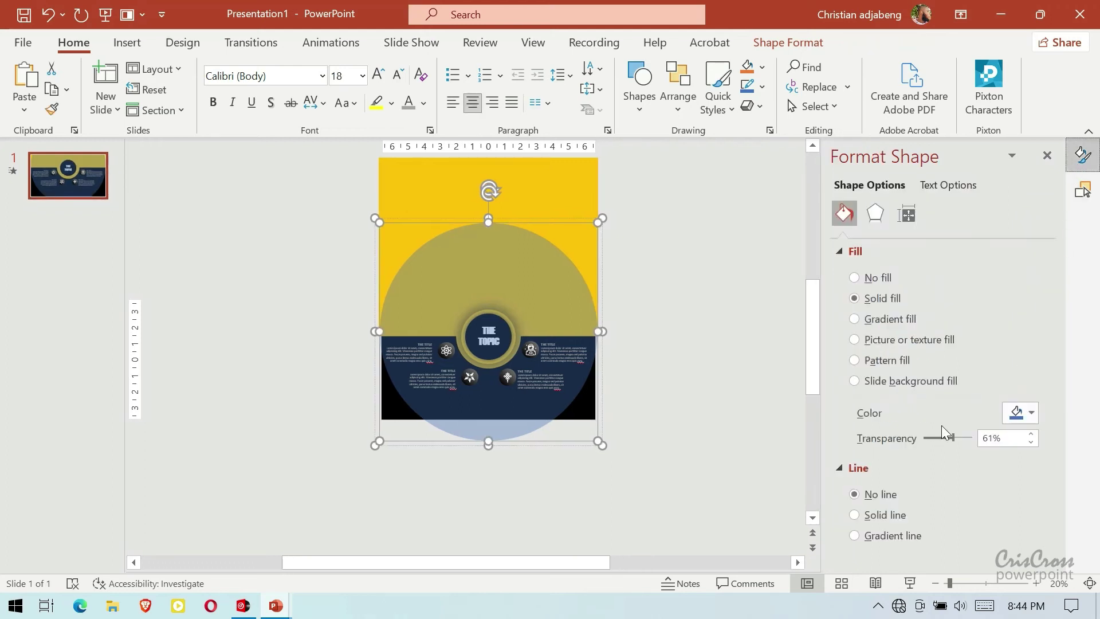
left_click_drag(944, 438, 974, 444)
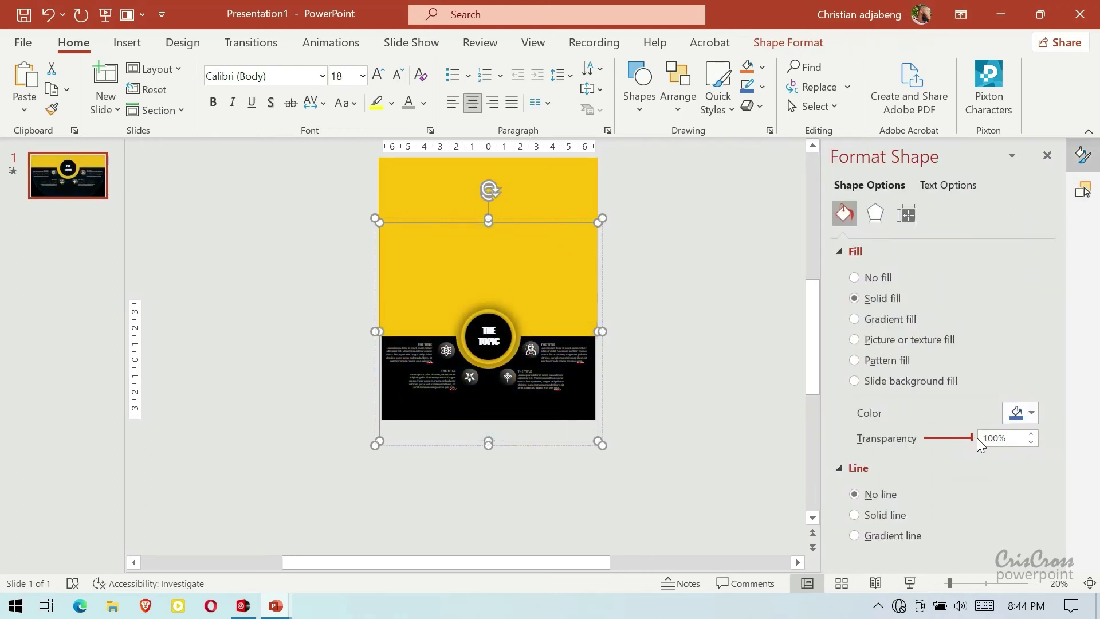
left_click(854, 251)
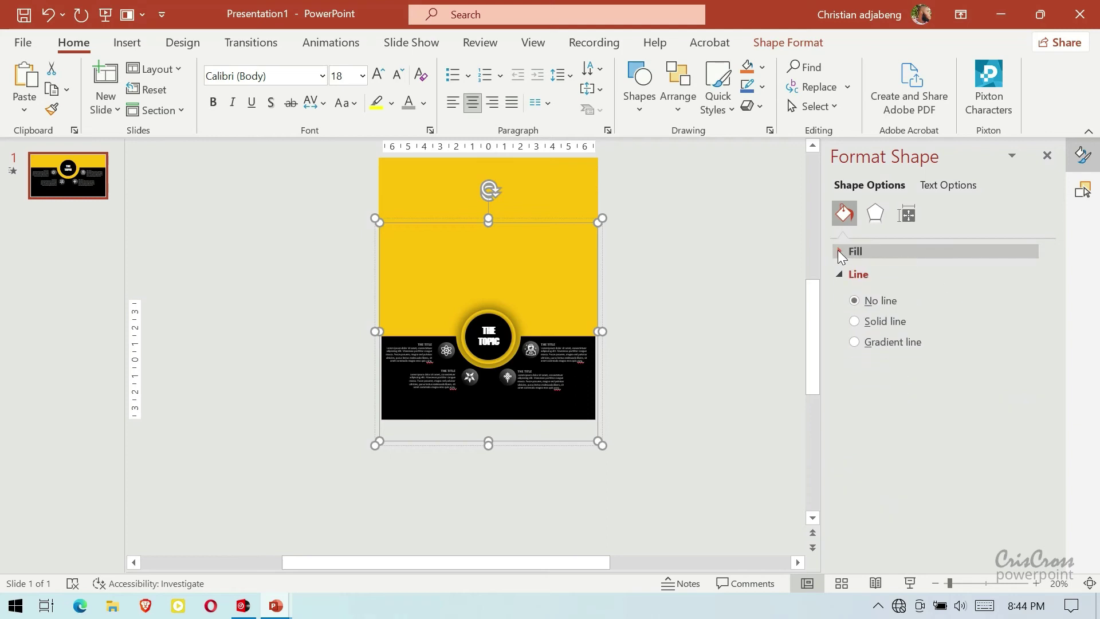
left_click(853, 251)
left_click(1080, 192)
left_click(869, 267)
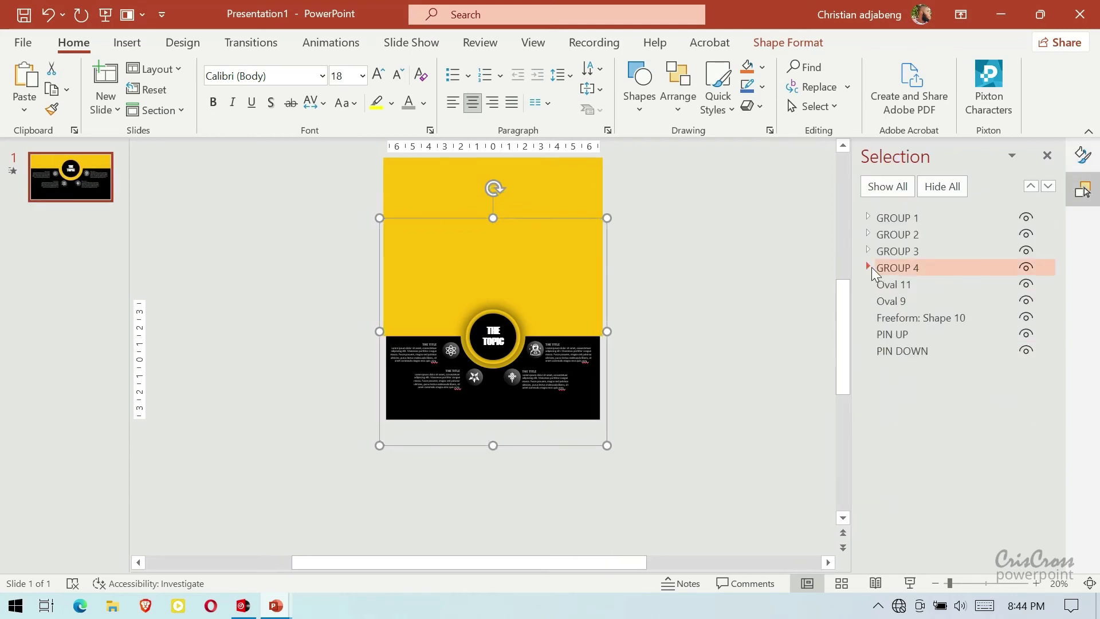
- Move Oval 11, Oval 9 and Freeform: Shape 10 to the top of the stacking order
left_click(884, 318)
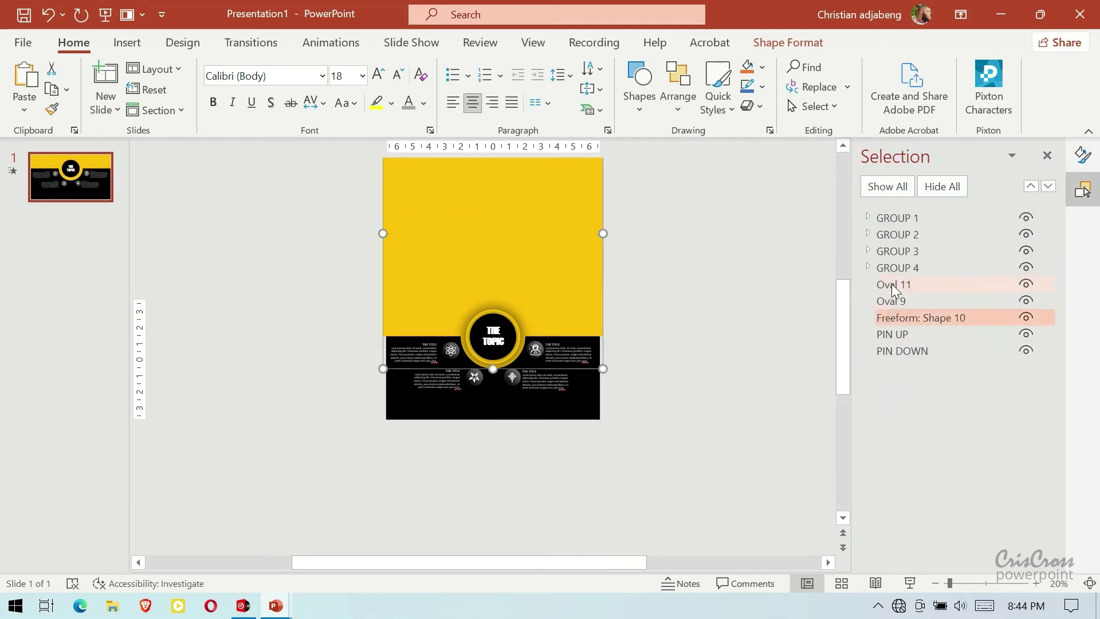
left_click(891, 284)
left_click(891, 301, "ctrl")
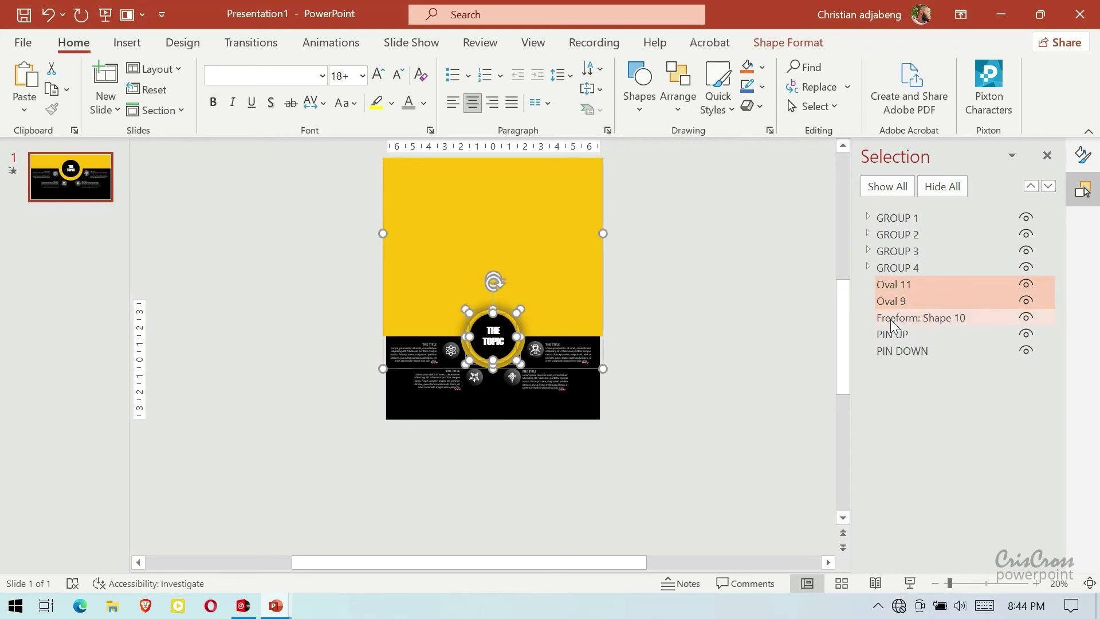
left_click(890, 318, "ctrl")
left_click_drag(890, 318, 900, 217)
left_click(773, 252)
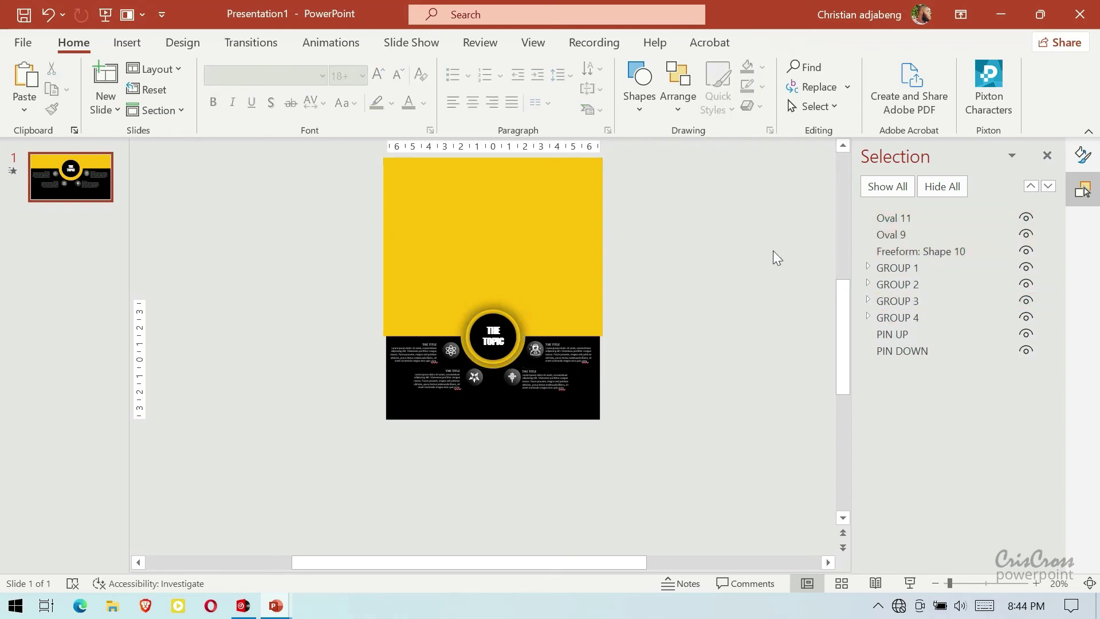
- Preview the slide show, then duplicate slide 1
left_click(105, 6)
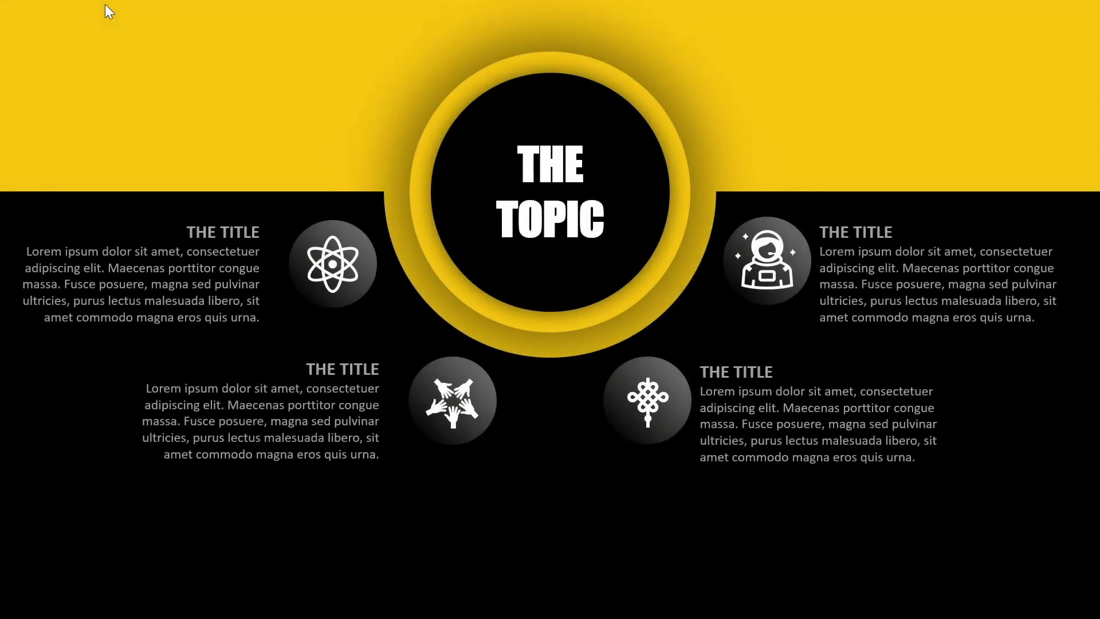
key("Escape")
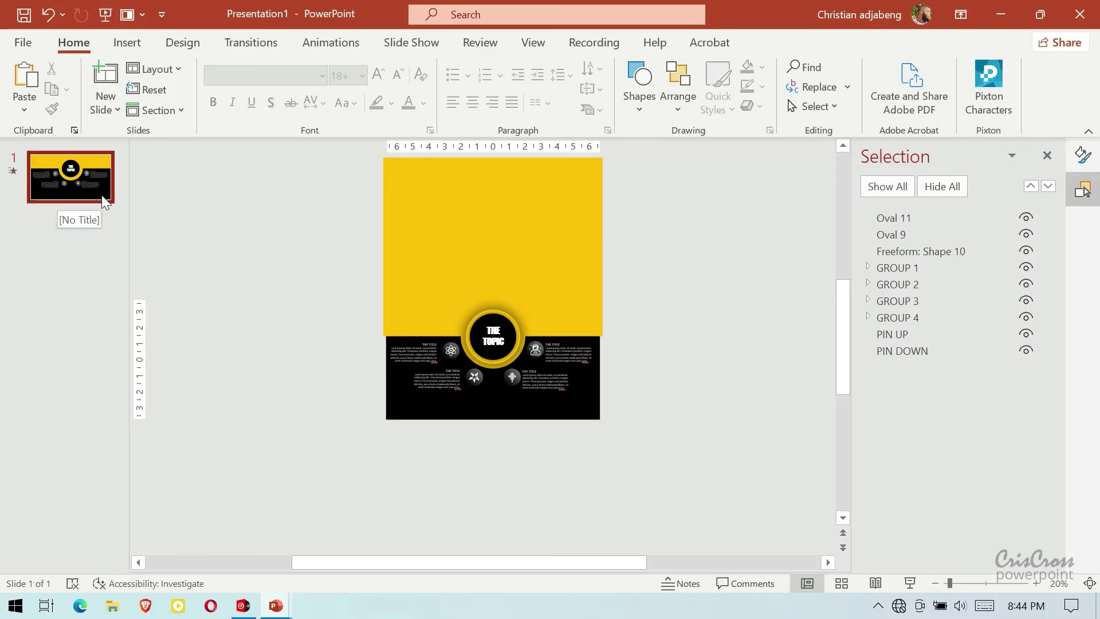
right_click(102, 188)
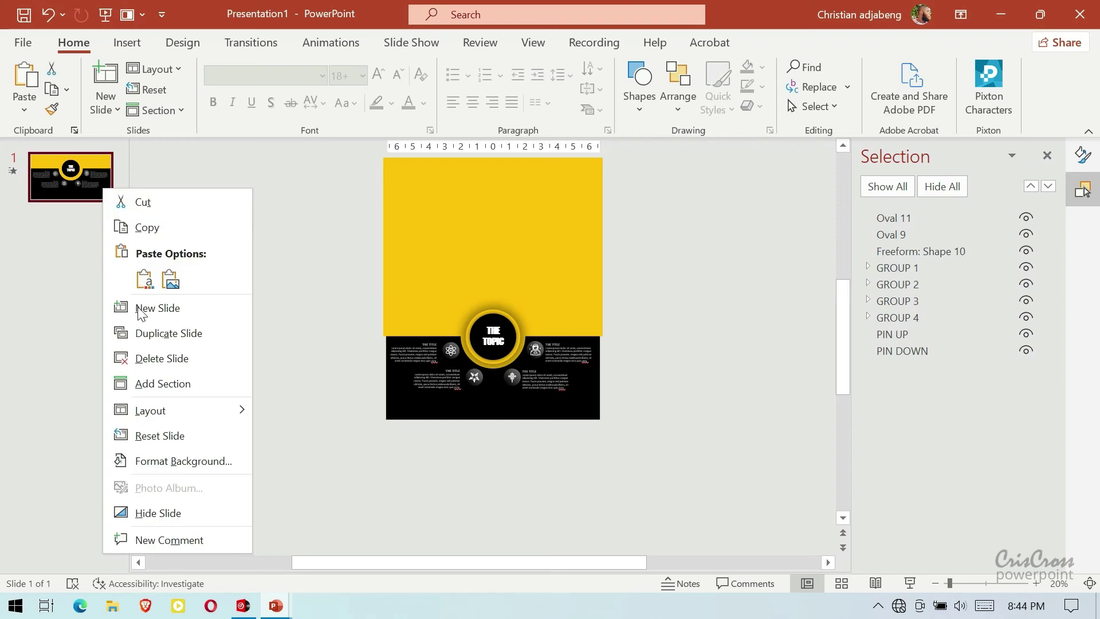
left_click(150, 331)
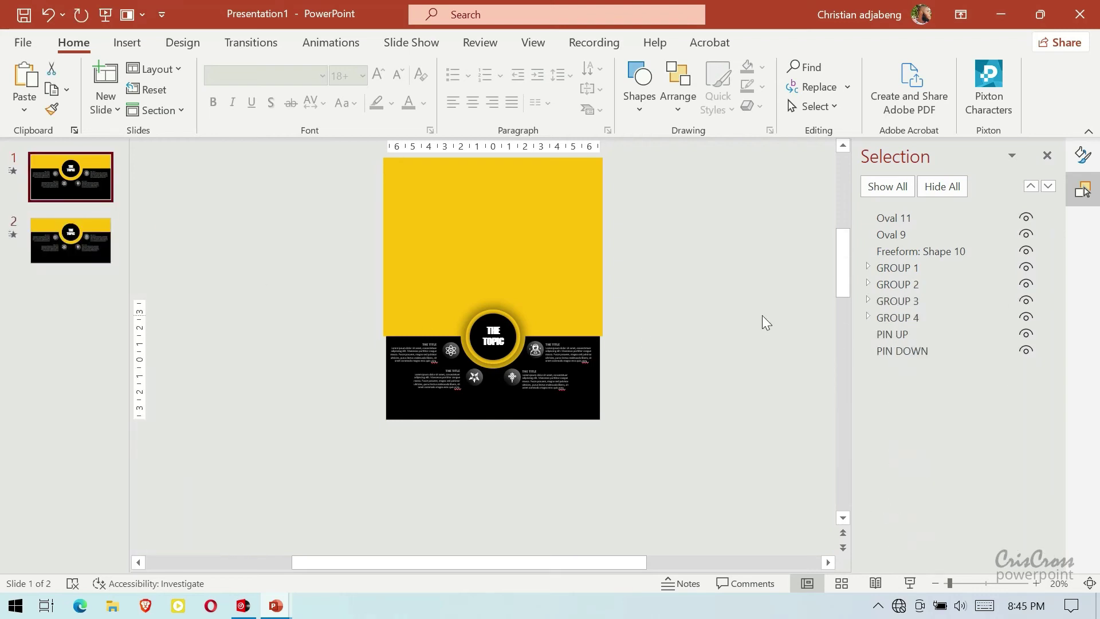
- Set GROUP 4's rotation on slide 1 to -90° so it swings off the slide
left_click(885, 318)
left_click(1082, 154)
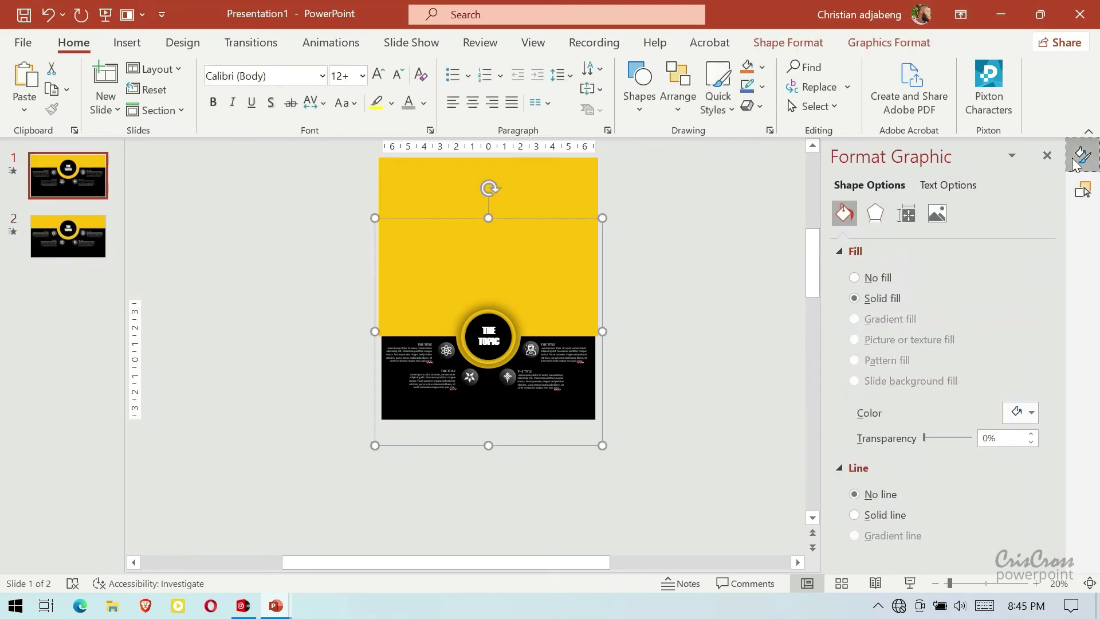
left_click(906, 213)
left_click(855, 252)
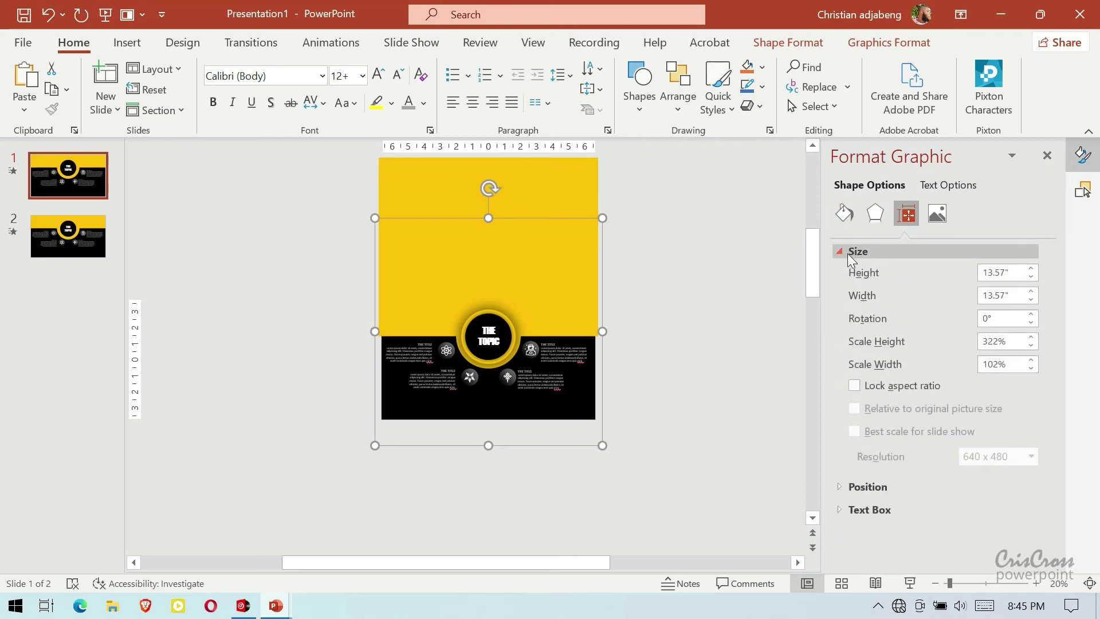
left_click(1028, 318)
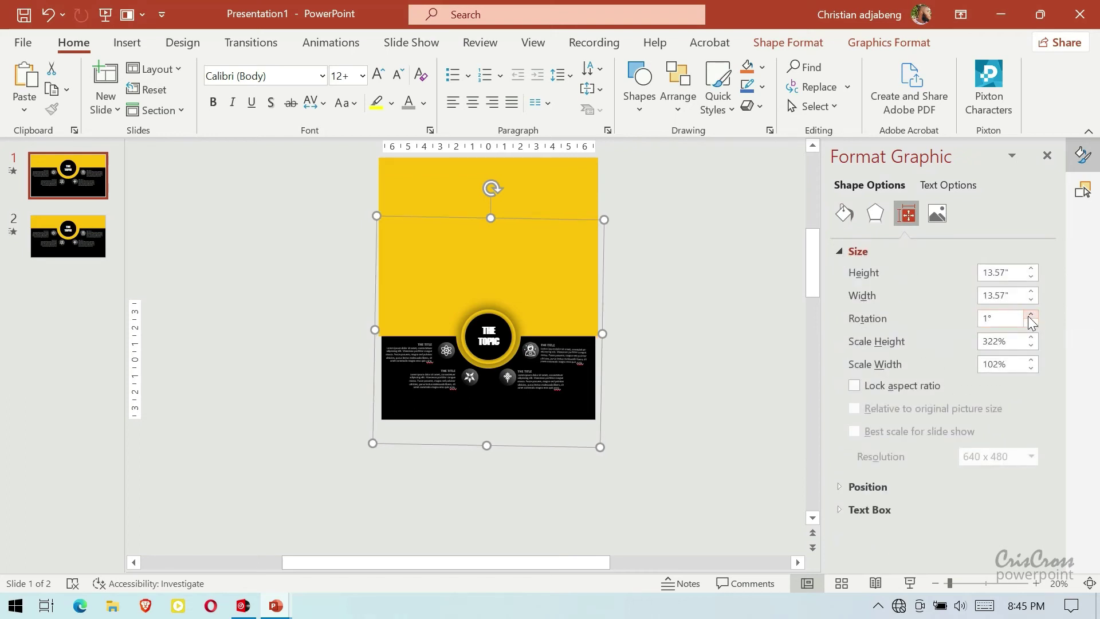
left_click(1028, 323)
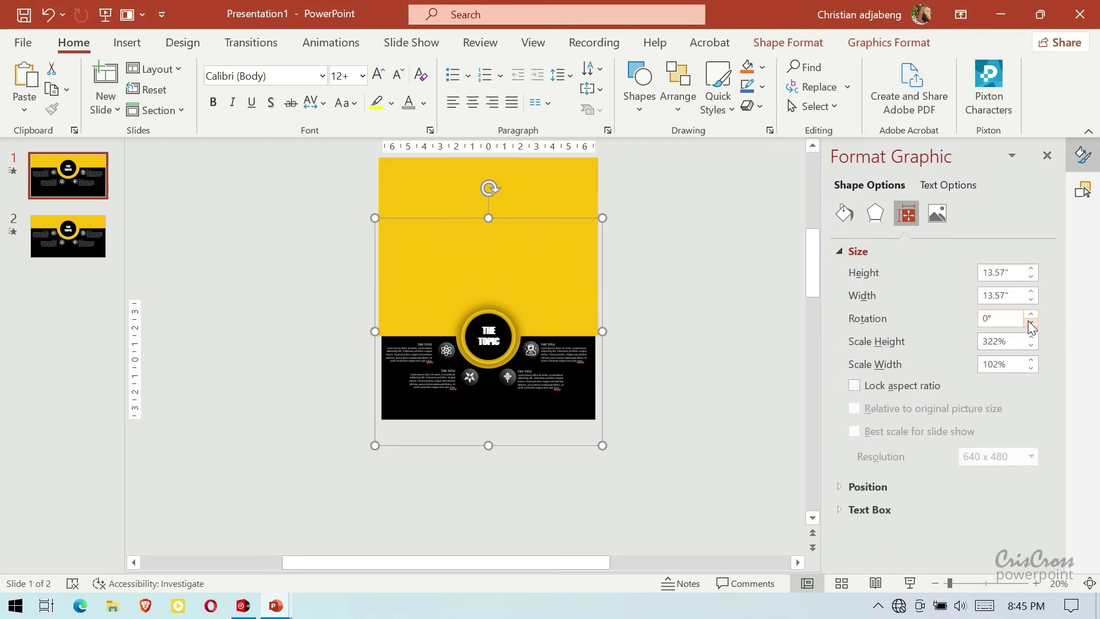
left_click(983, 319)
type("9")
key("Return")
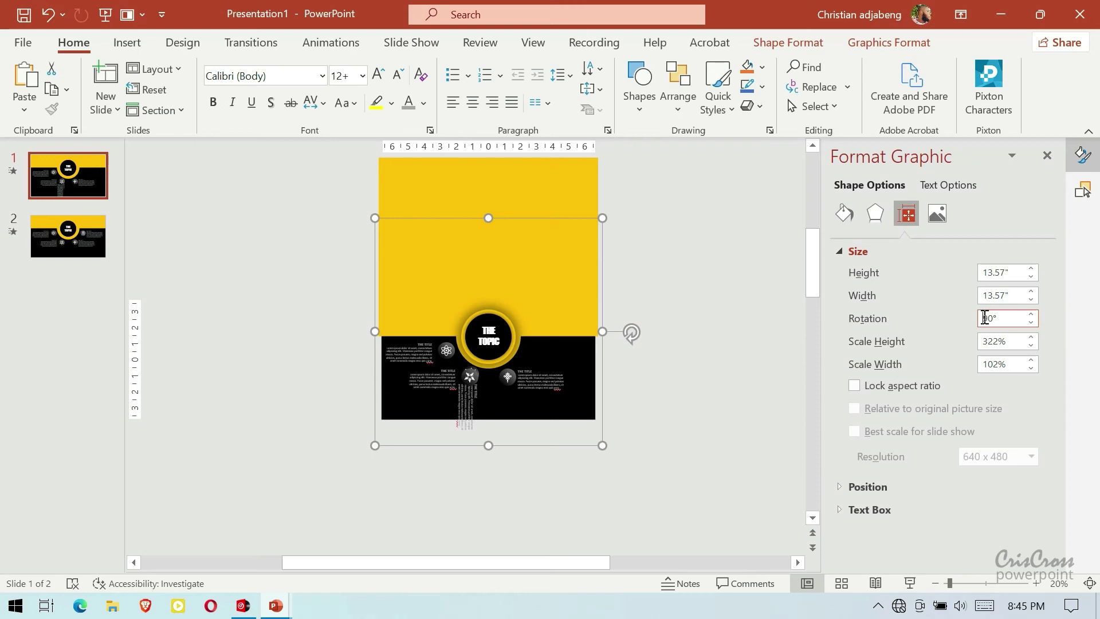
key("Return")
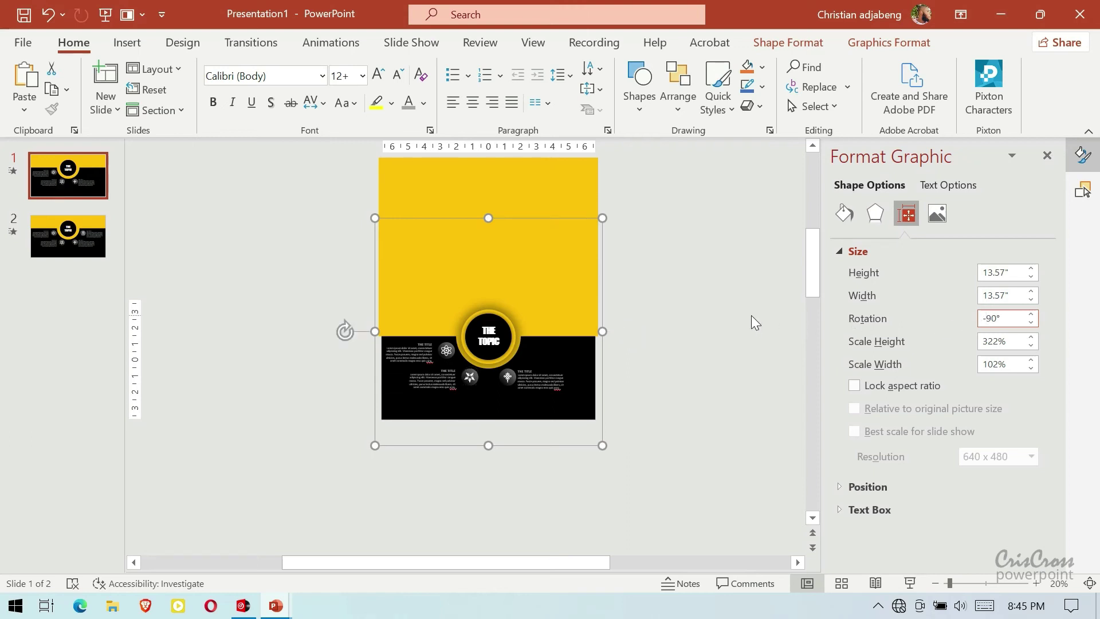
left_click(751, 315)
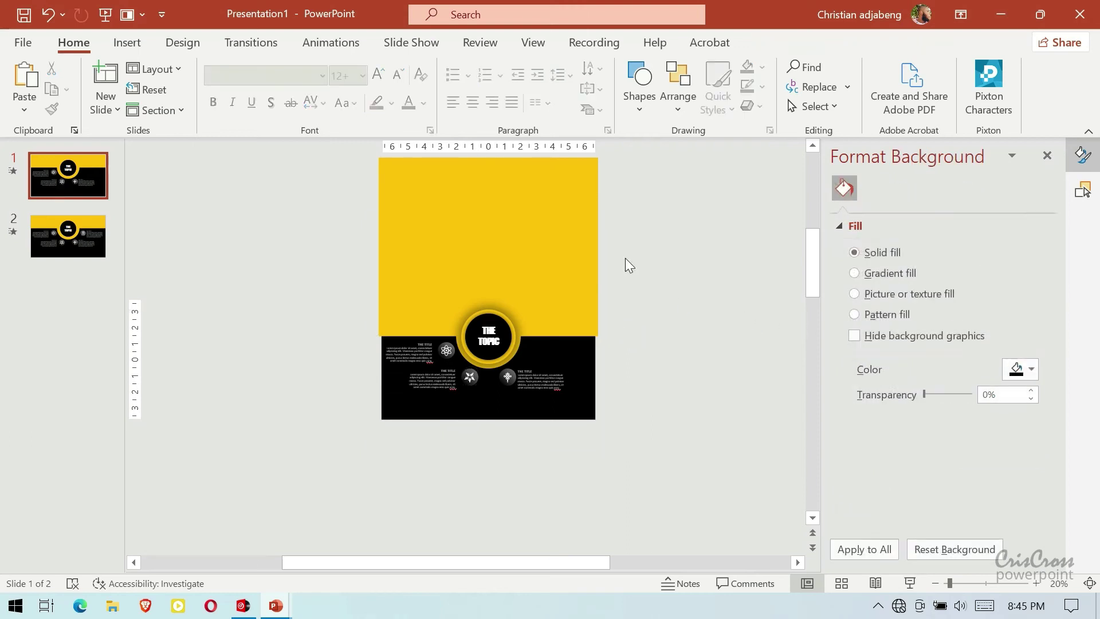
- Duplicate slide 1 and rotate its GROUP 3 to -90°
right_click(74, 167)
left_click(136, 309)
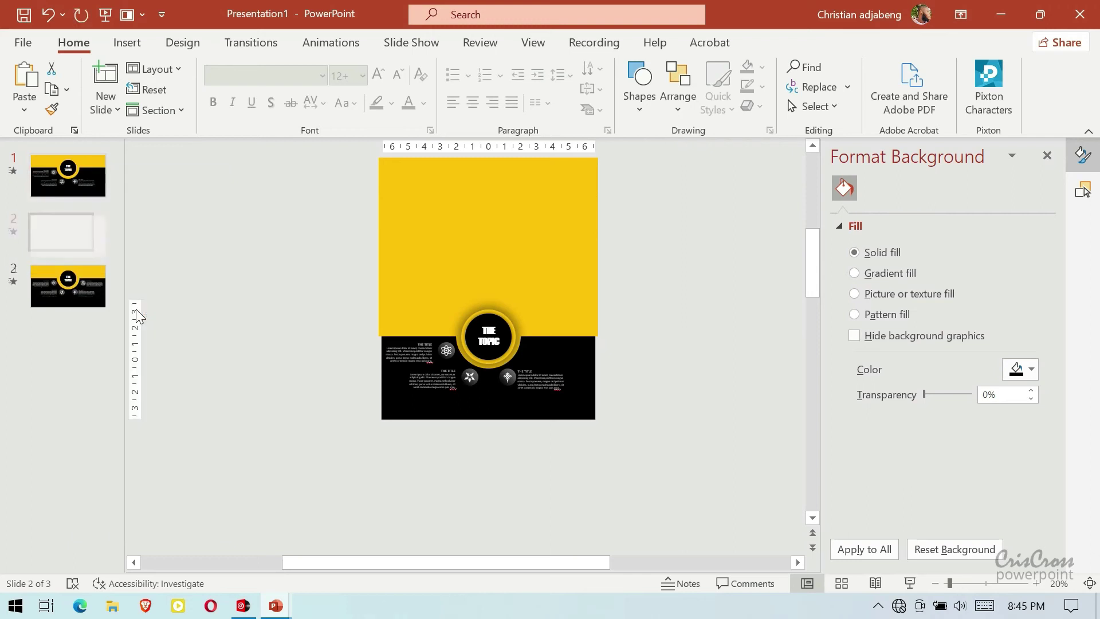
left_click(77, 181)
left_click(1082, 190)
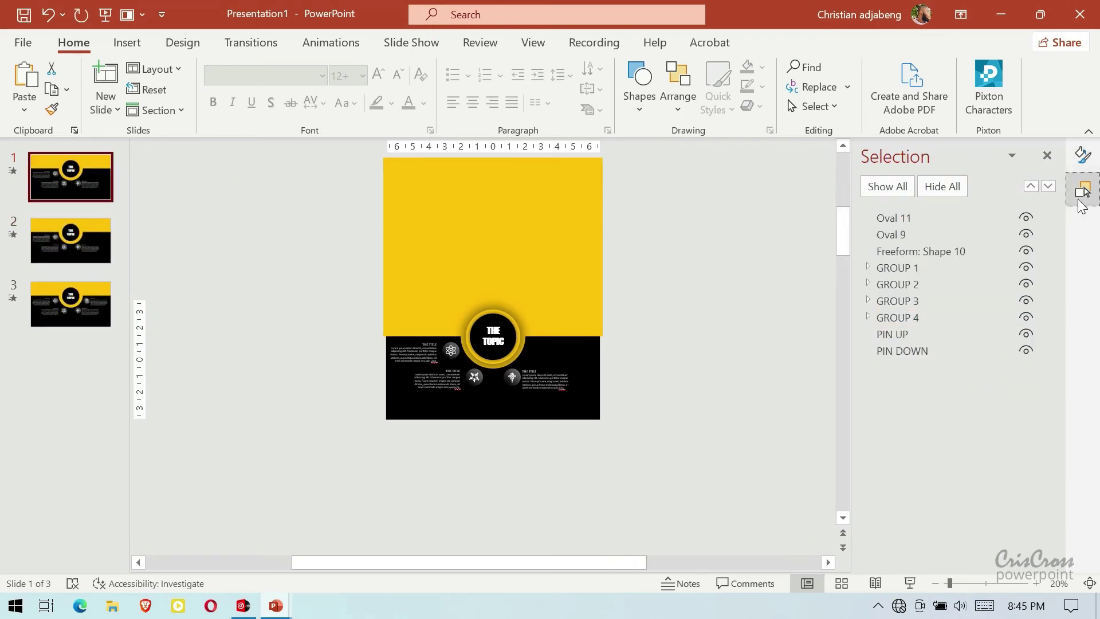
left_click(900, 302)
left_click(1082, 155)
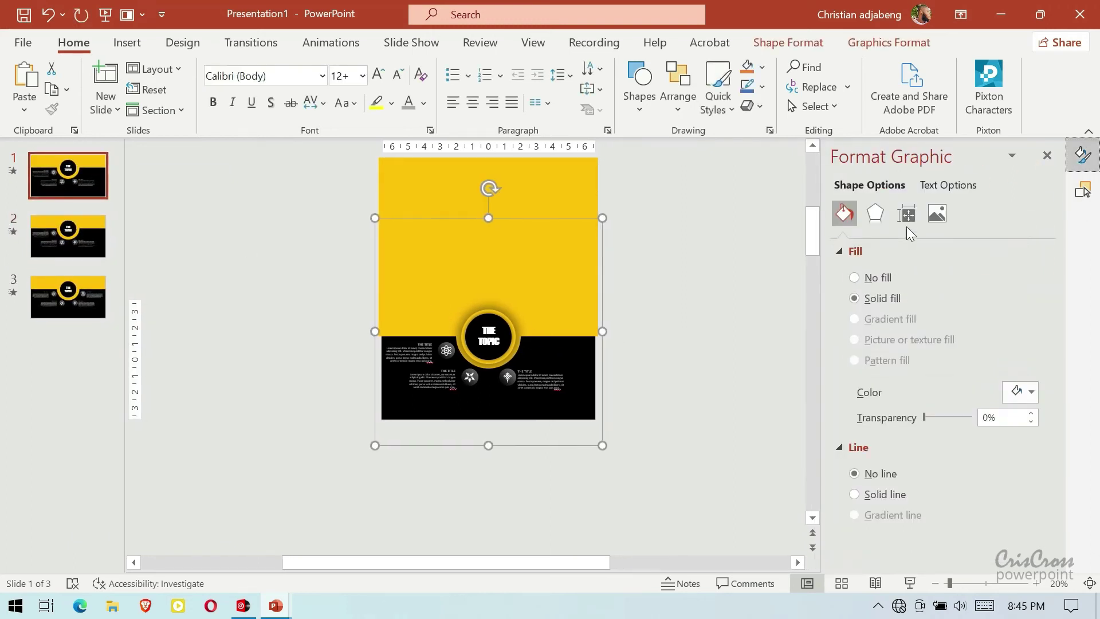
left_click(906, 214)
left_click(985, 320)
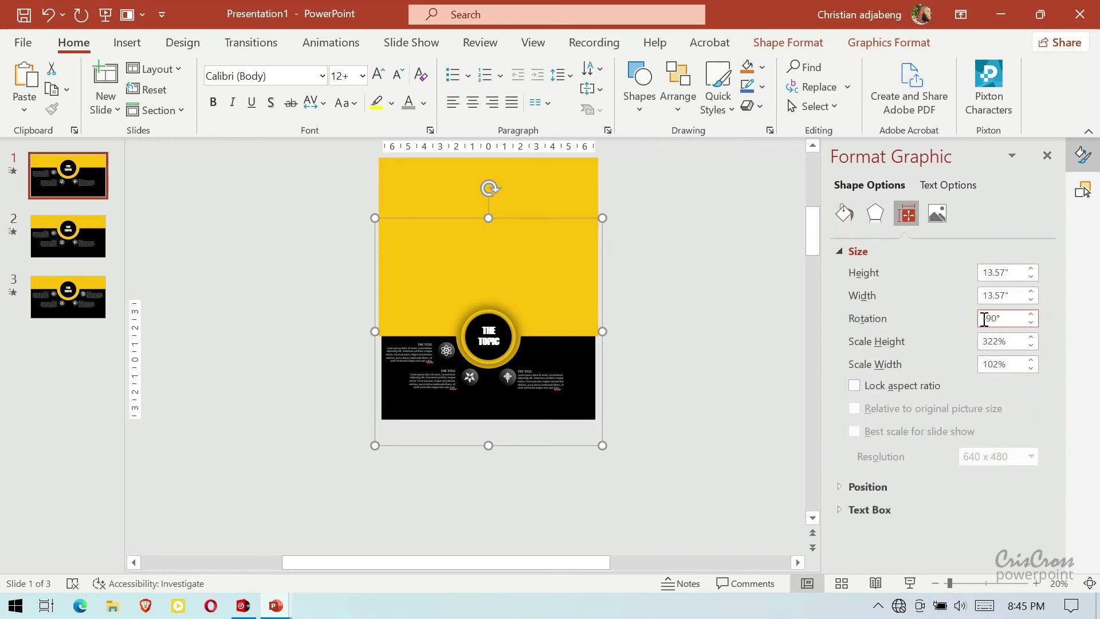
key("Return")
left_click(681, 338)
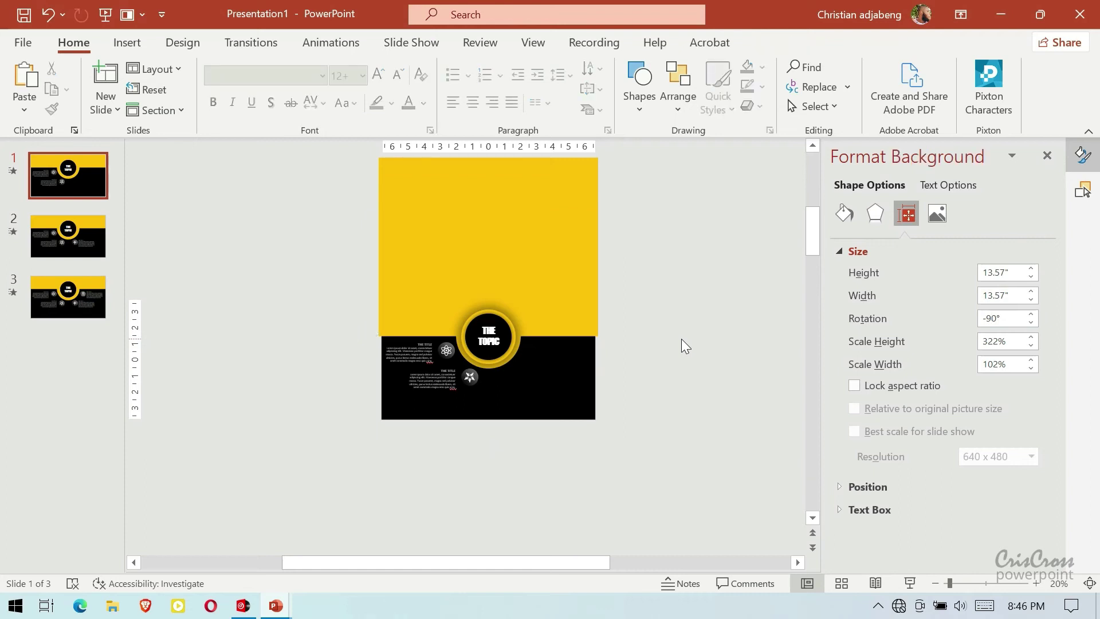
- Duplicate slide 1 again and rotate its GROUP 2 to -180°
right_click(79, 175)
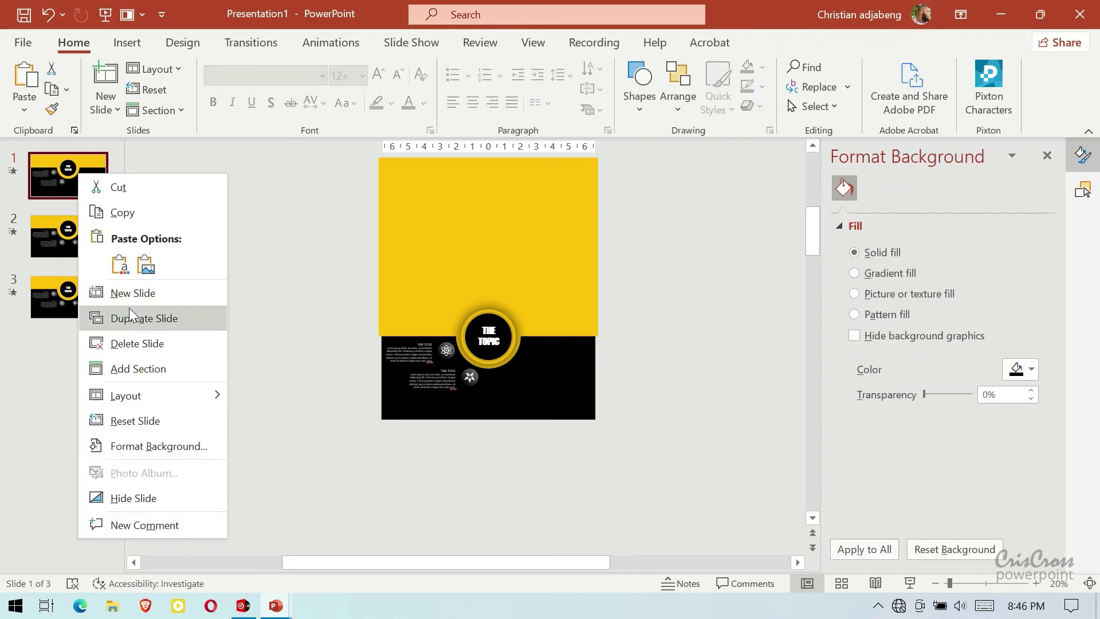
left_click(144, 318)
left_click(89, 183)
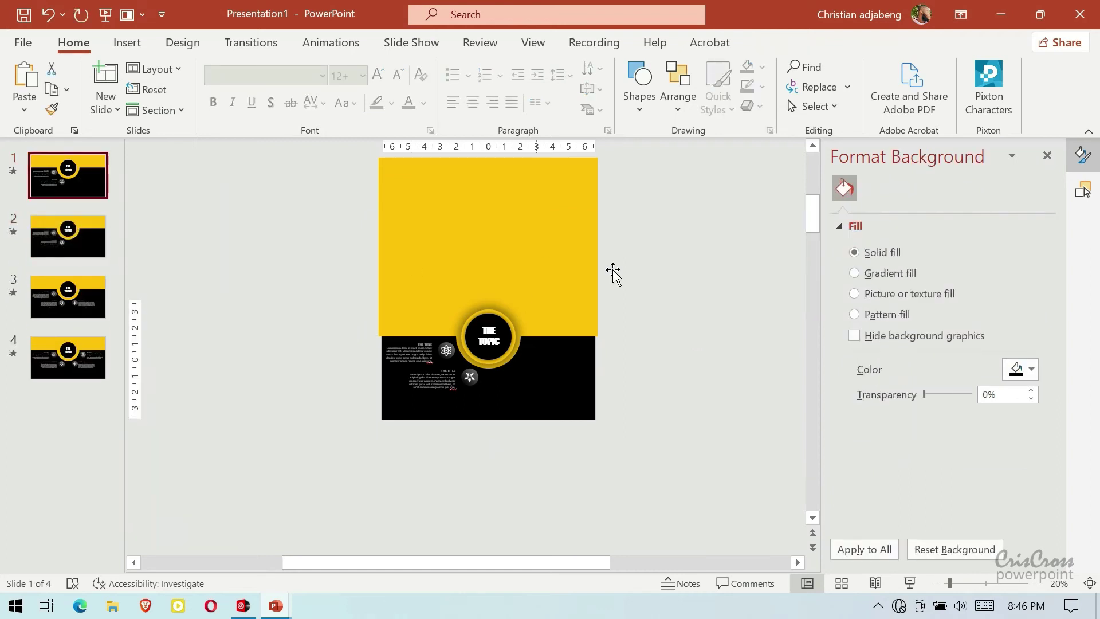
left_click(1083, 189)
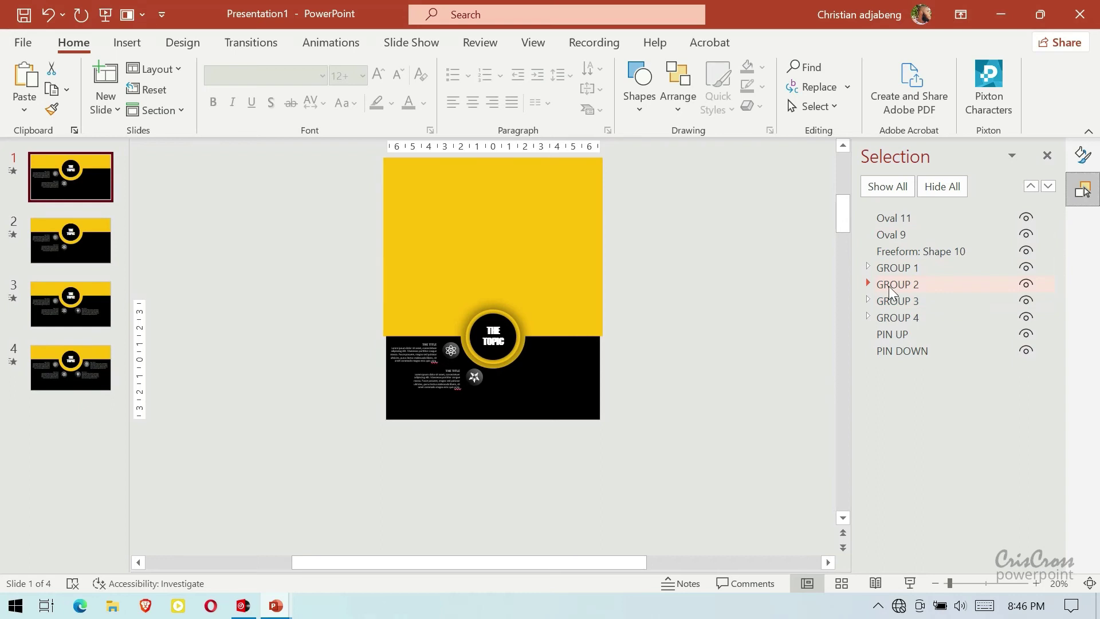
left_click(888, 287)
left_click(1083, 154)
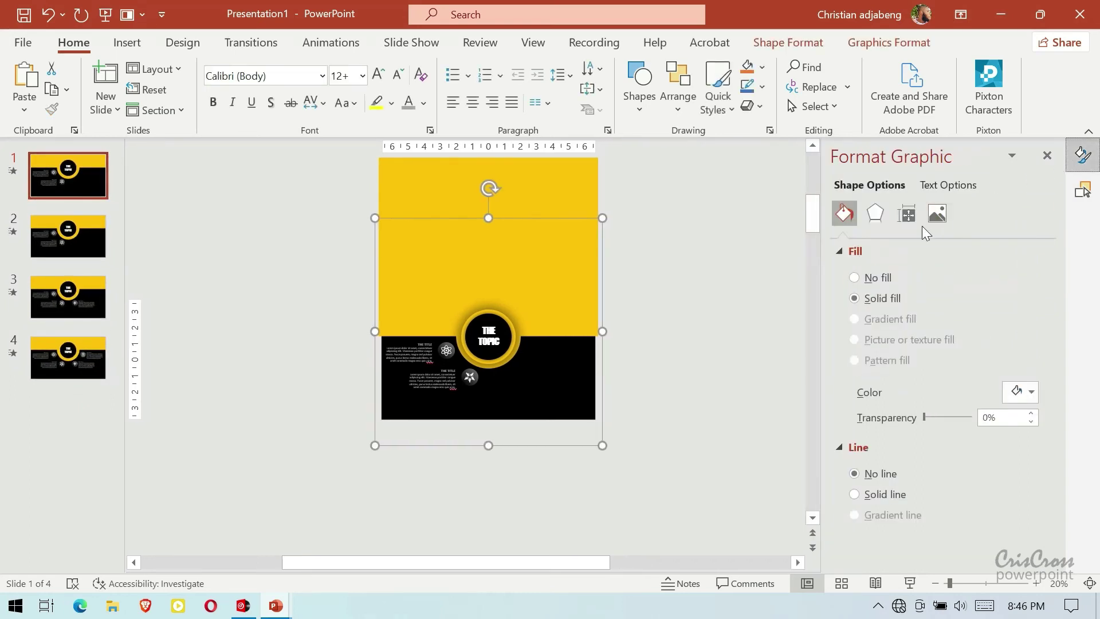
left_click(906, 213)
left_click(986, 319)
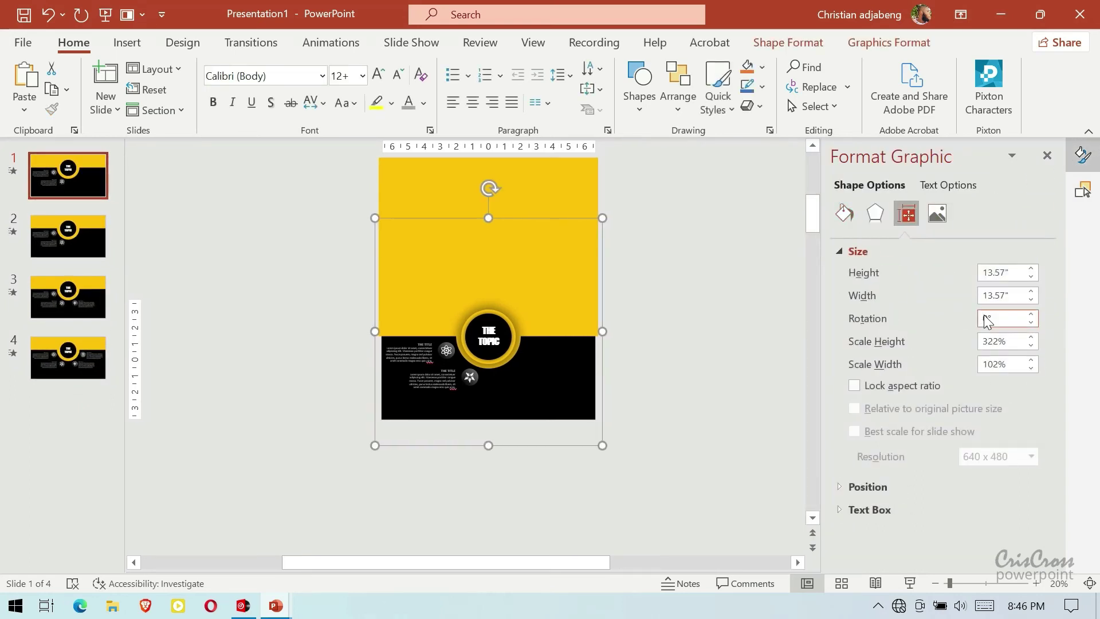
type("90")
key("Return")
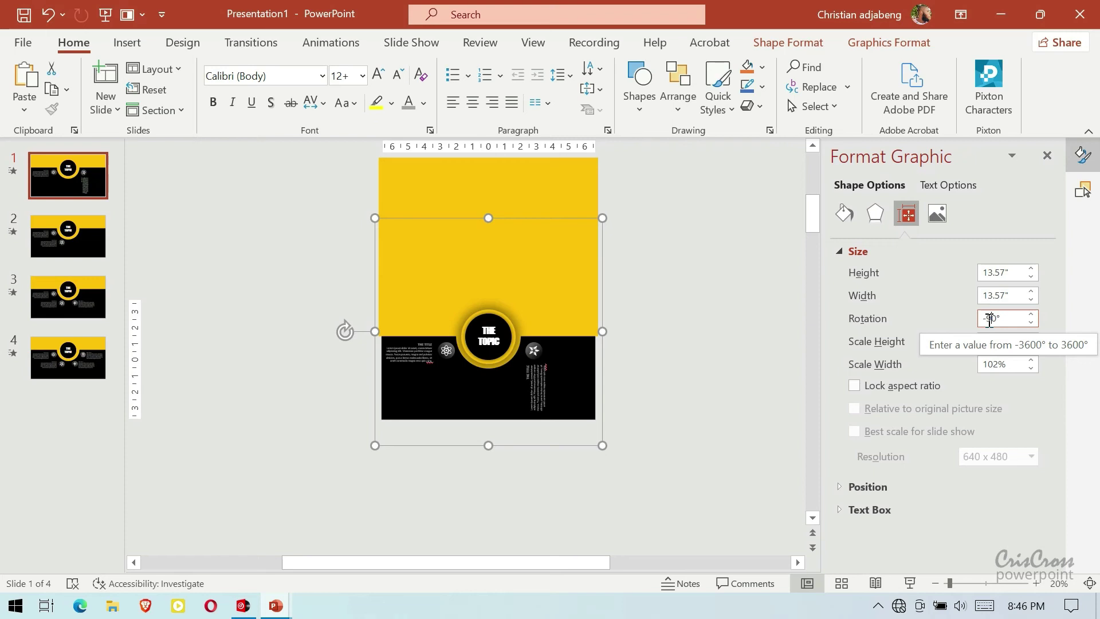
key("BackSpace")
type("18")
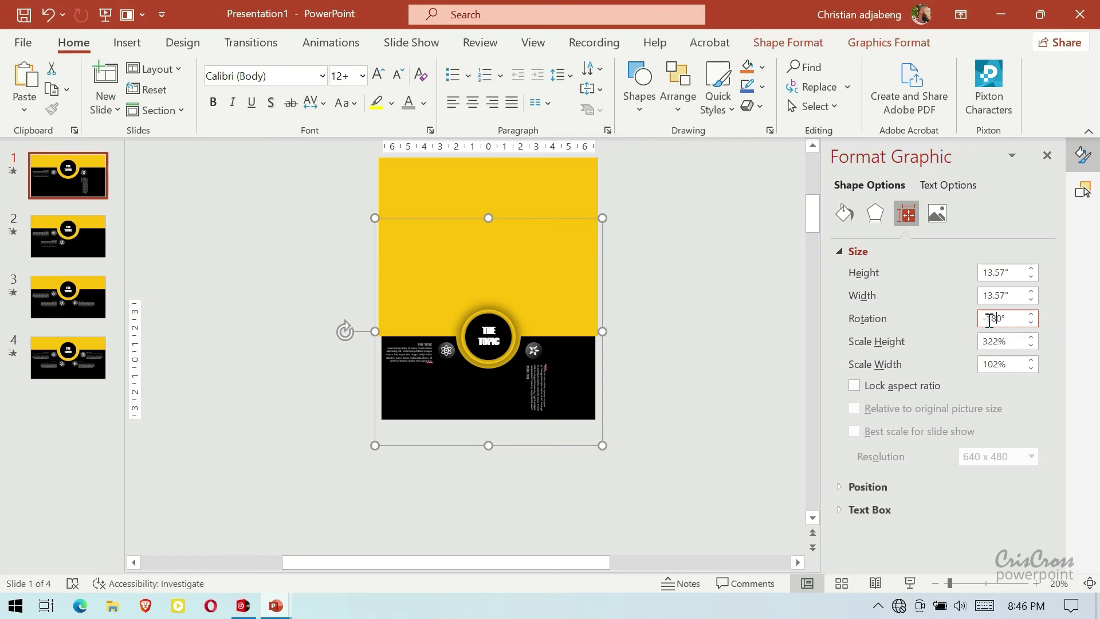
key("Return")
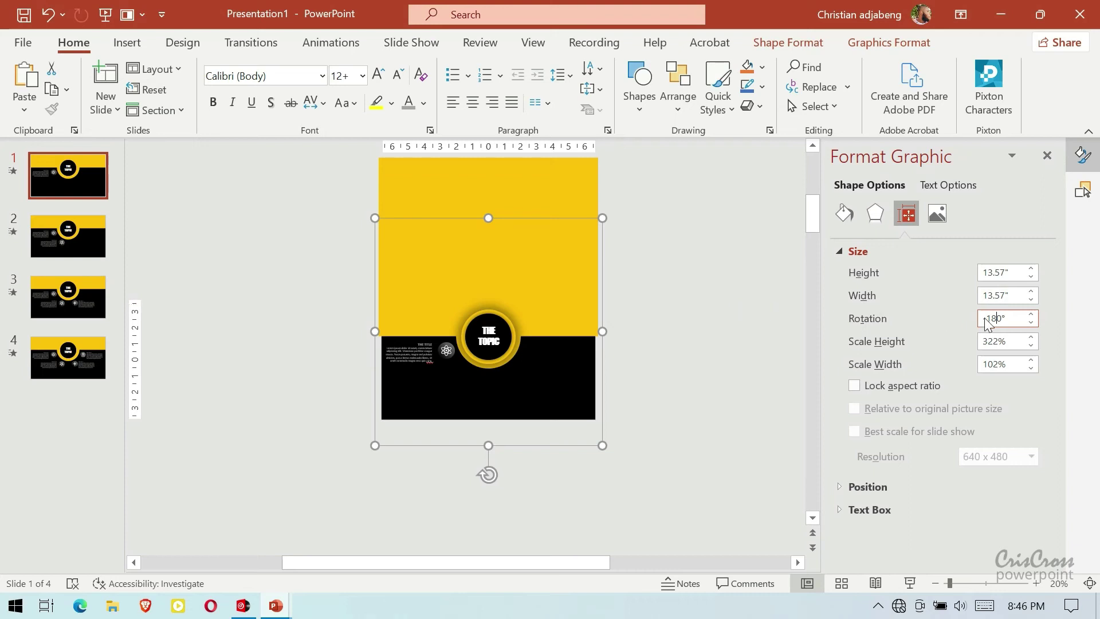
left_click(737, 303)
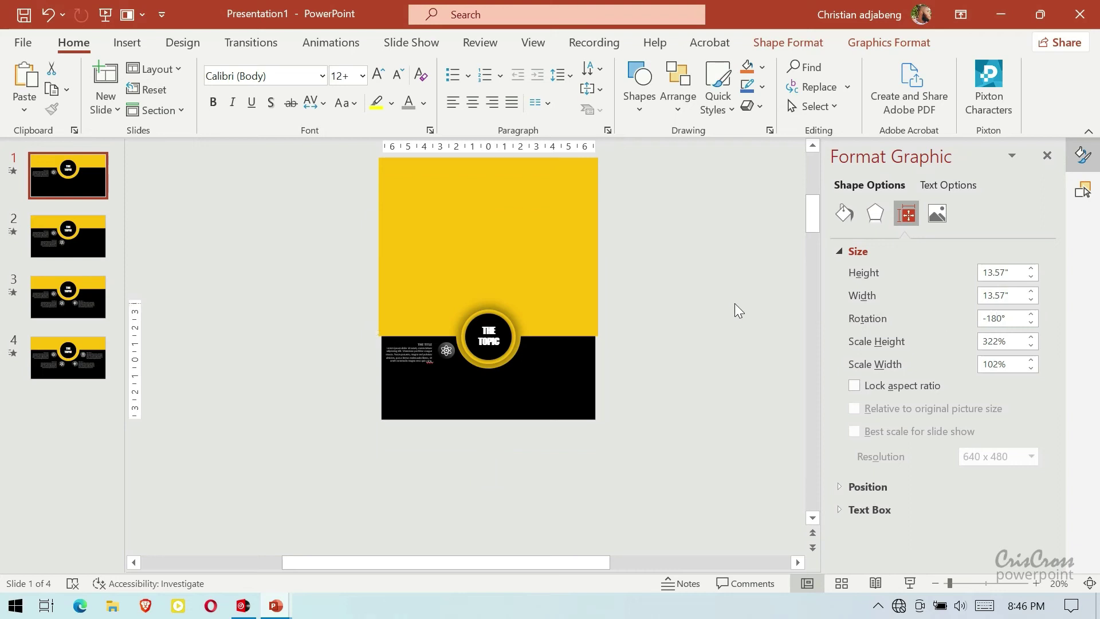
- Duplicate slide 1 to create a fifth slide
right_click(94, 176)
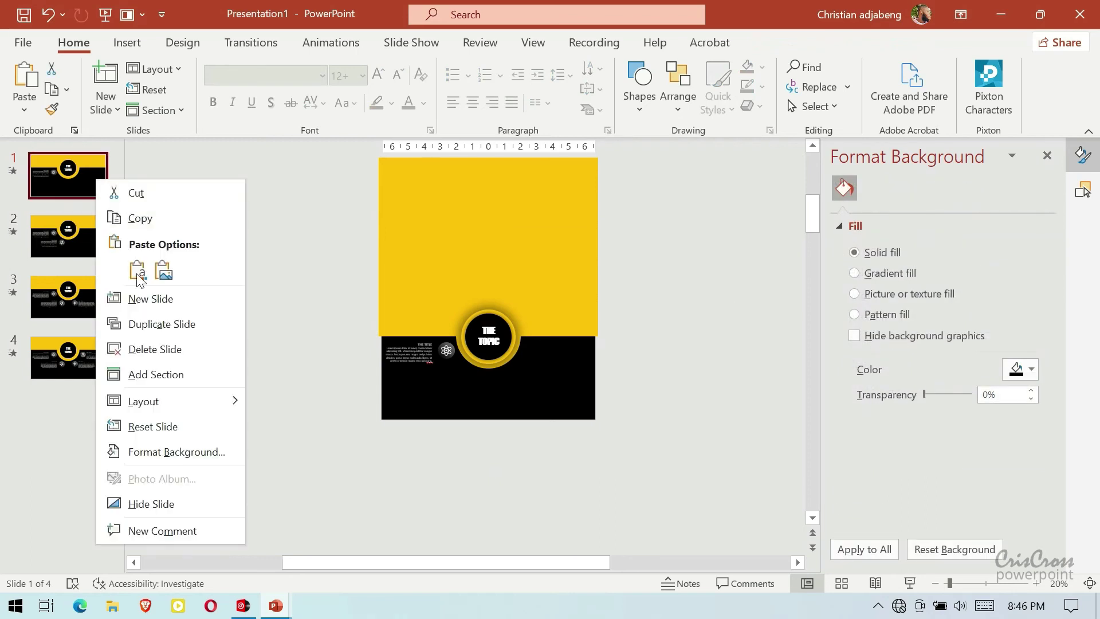
left_click(143, 318)
left_click(78, 174)
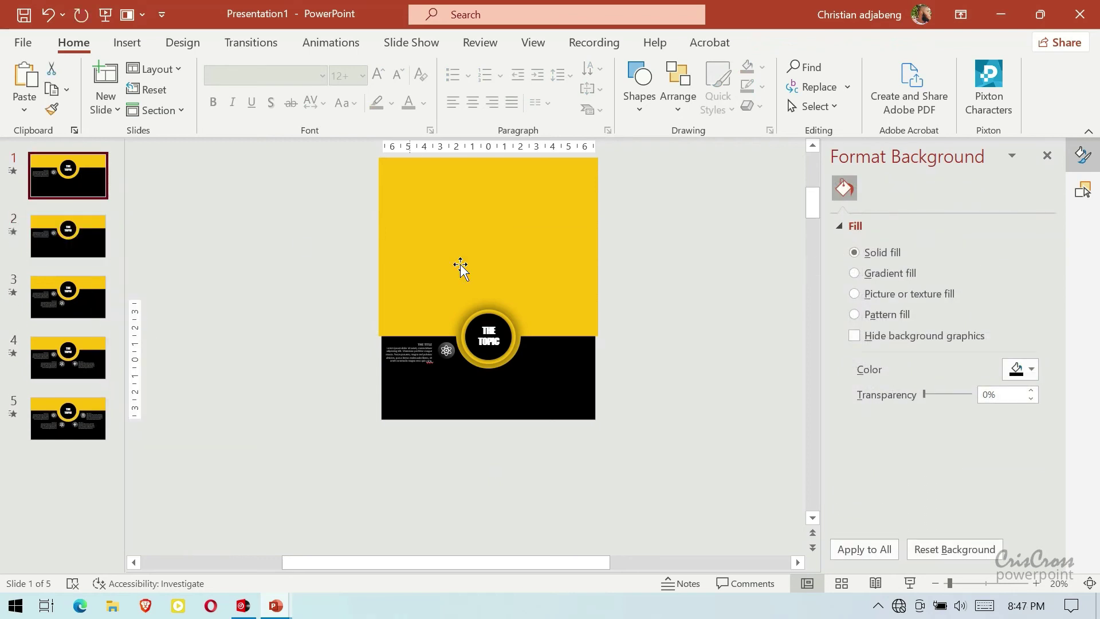
- Set GROUP 1's rotation on slide 1 to -180°, leaving only THE TOPIC circle
left_click(1082, 190)
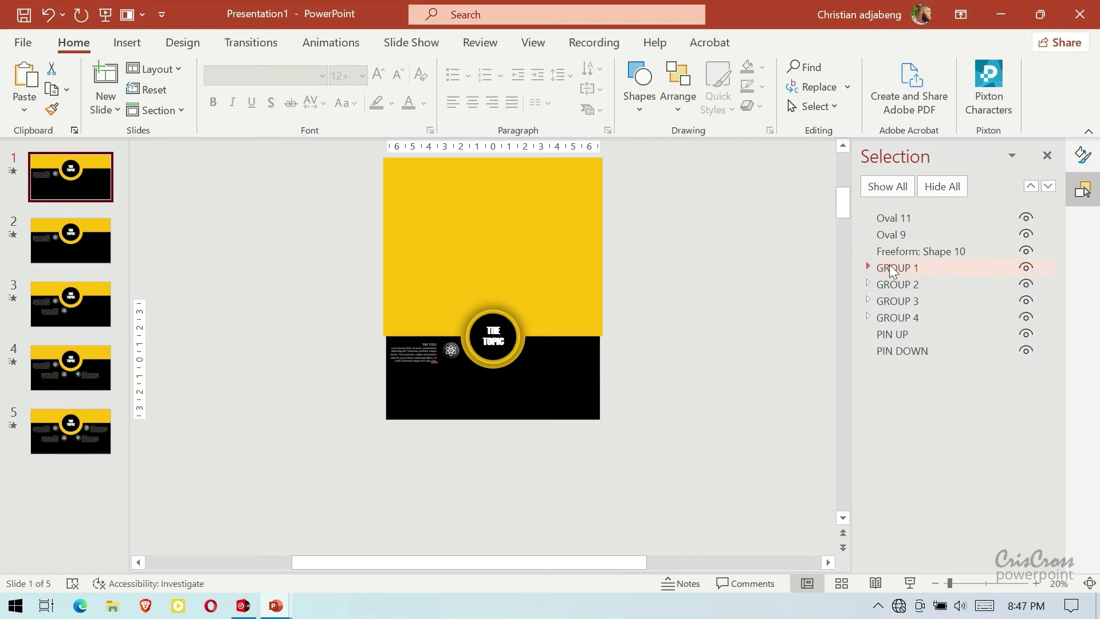
left_click(889, 266)
left_click(1082, 155)
left_click(905, 213)
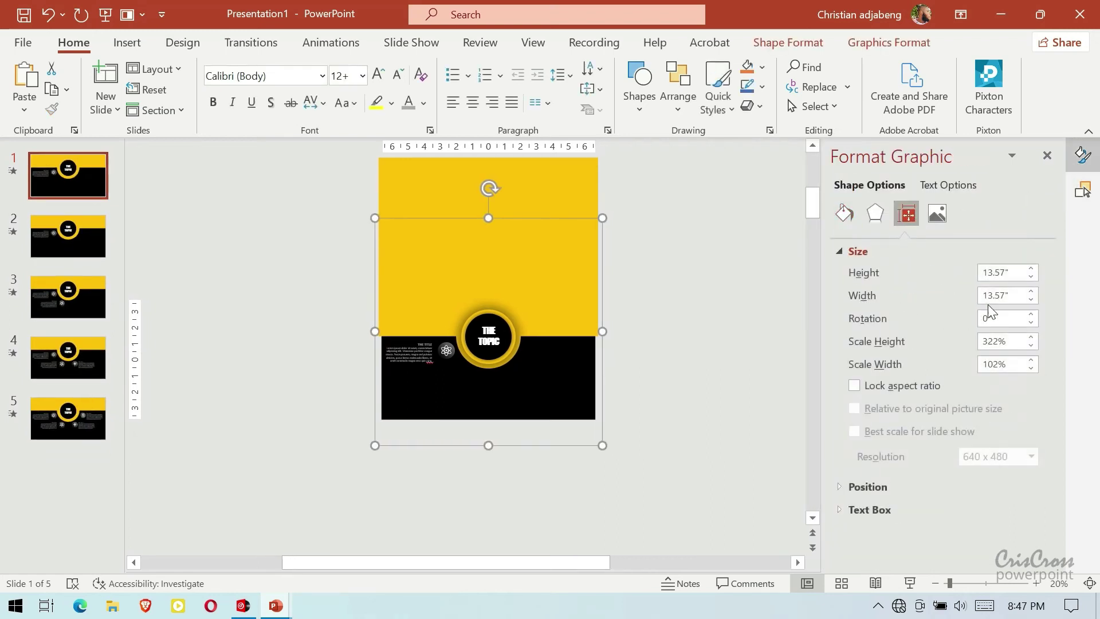
left_click(986, 318)
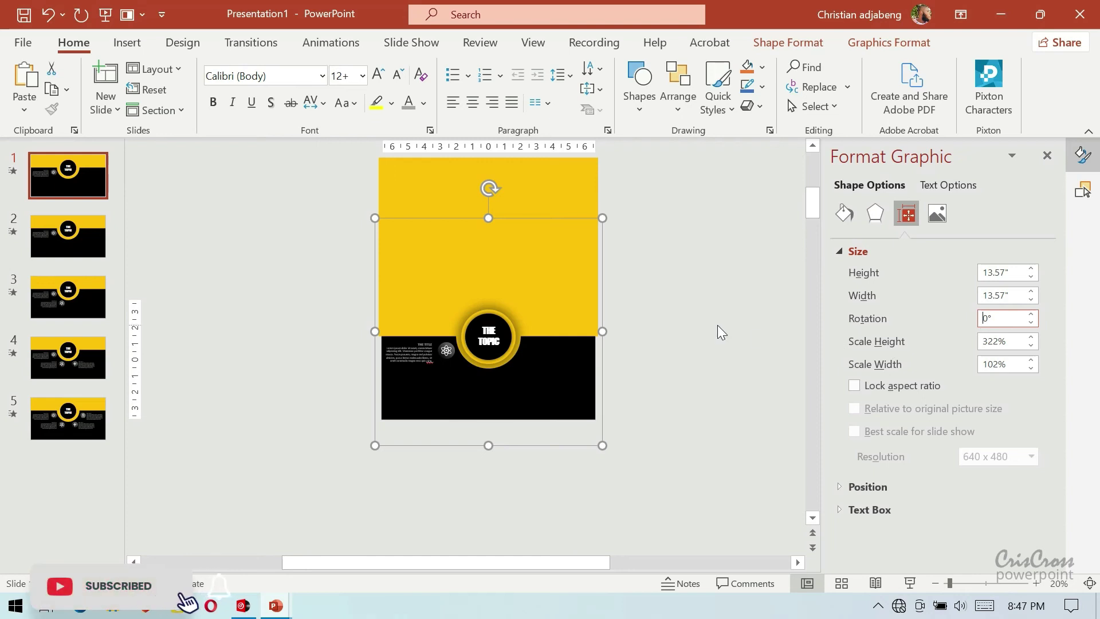
type("-180")
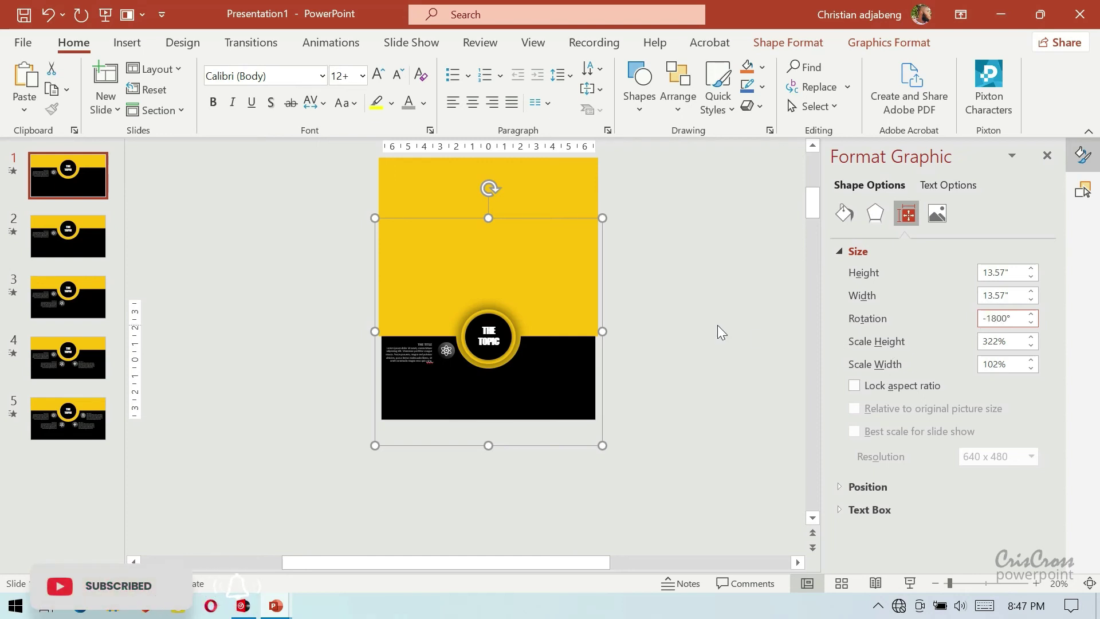
key("Delete")
key("Return")
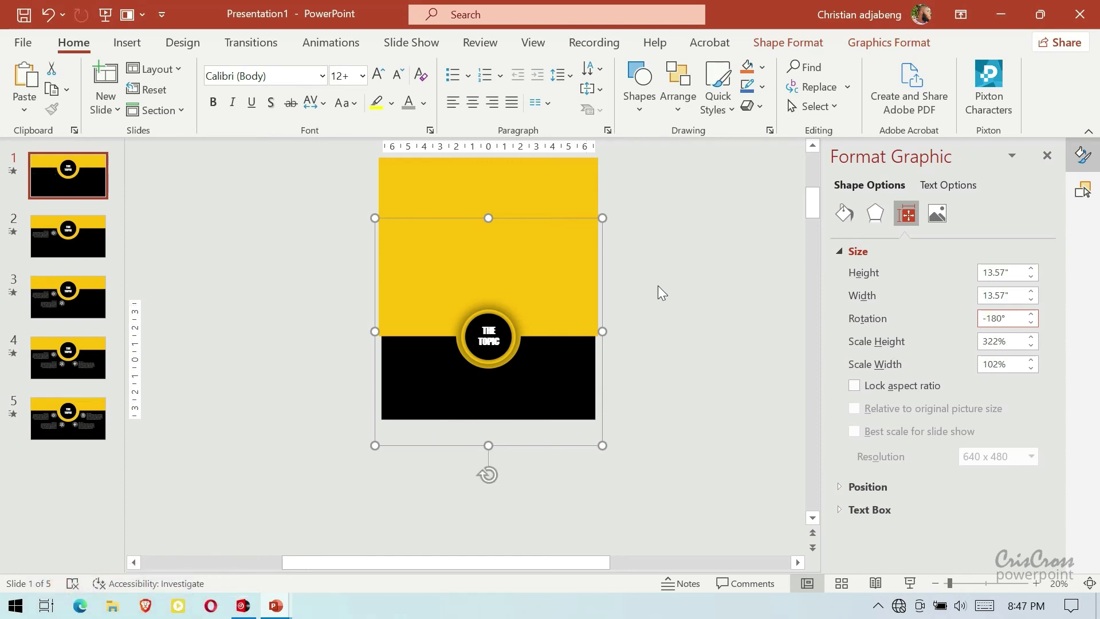
left_click(667, 283)
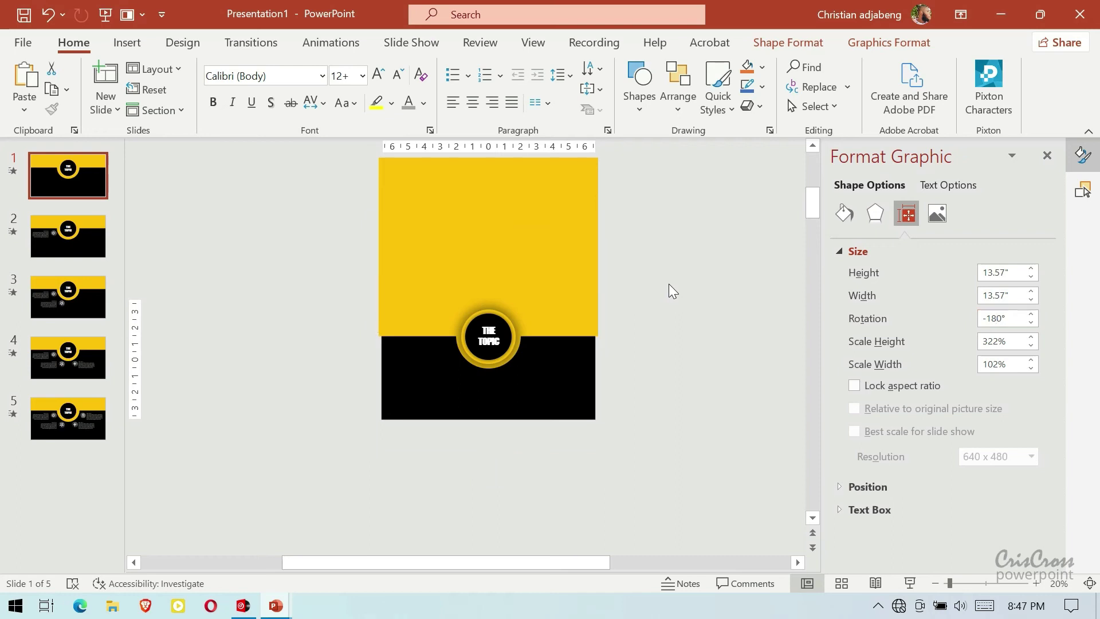
- Lock THE TOPIC circle's aspect ratio and nudge its scale up in the size settings
left_click(568, 280)
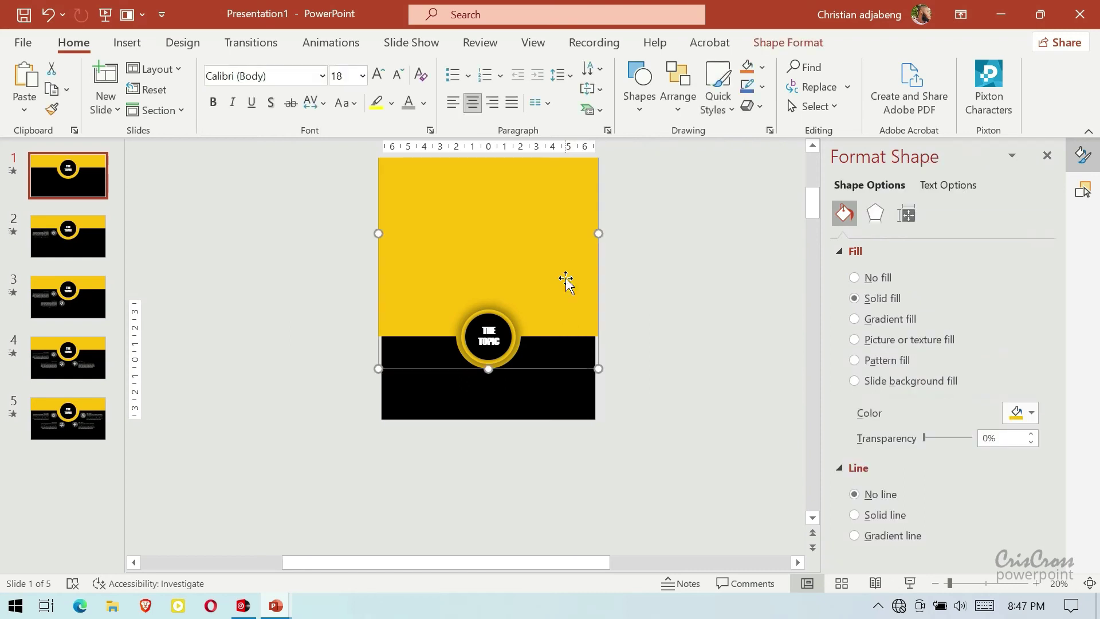
key("ctrl+z")
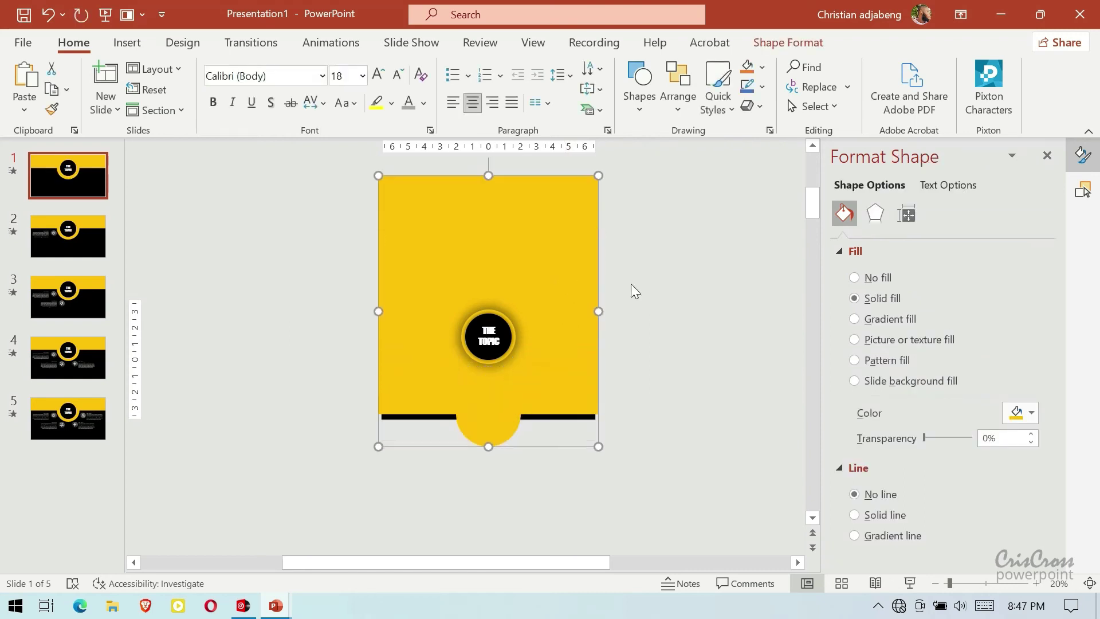
left_click(505, 329)
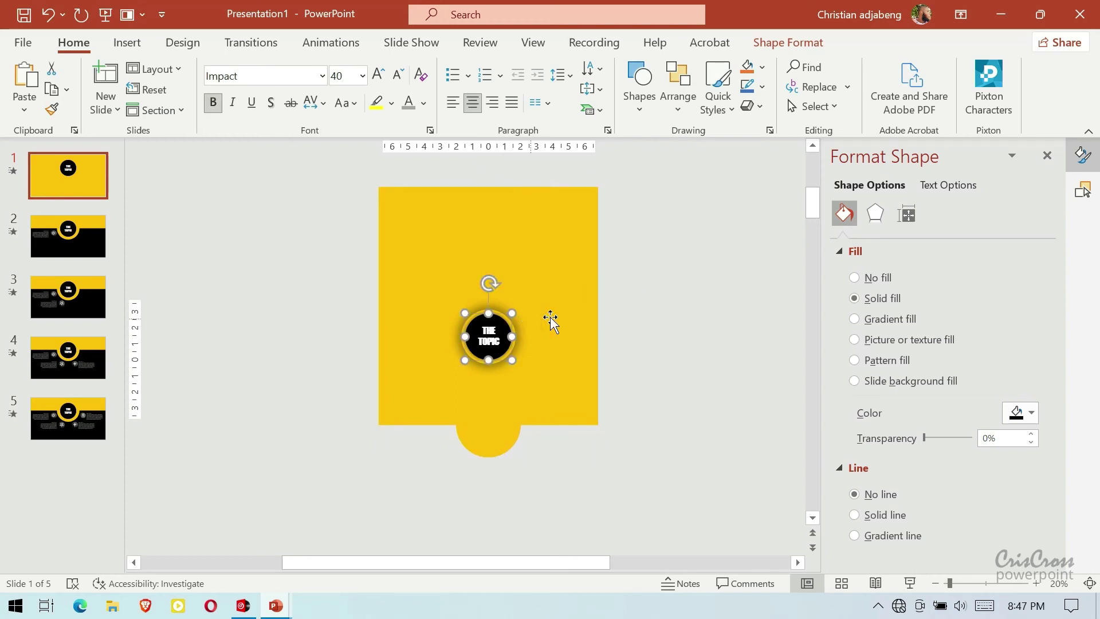
left_click(903, 217)
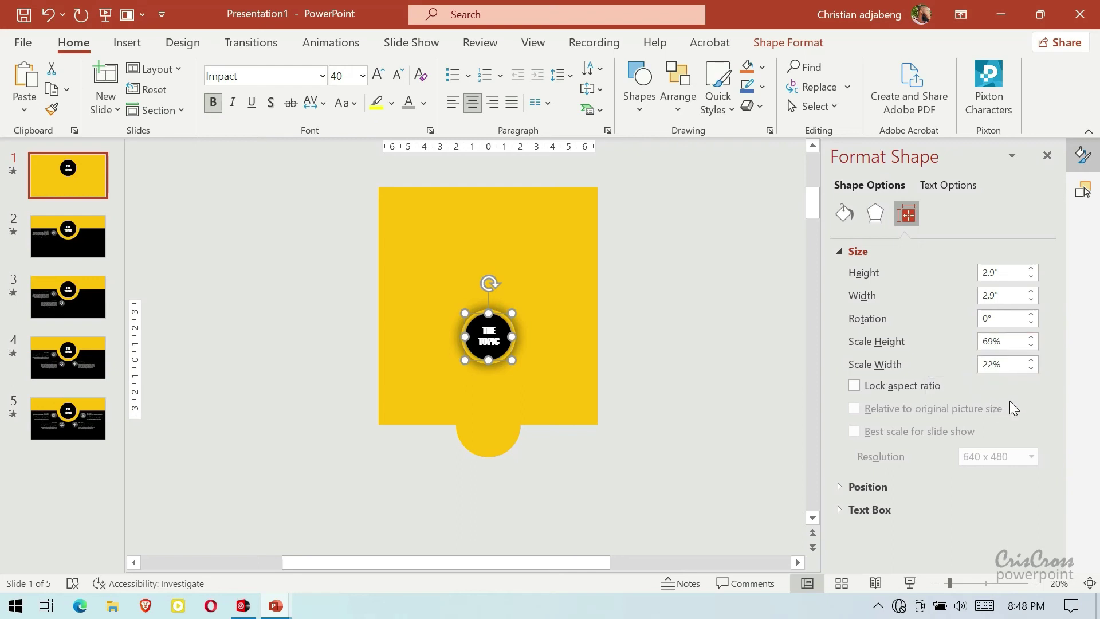
left_click(853, 385)
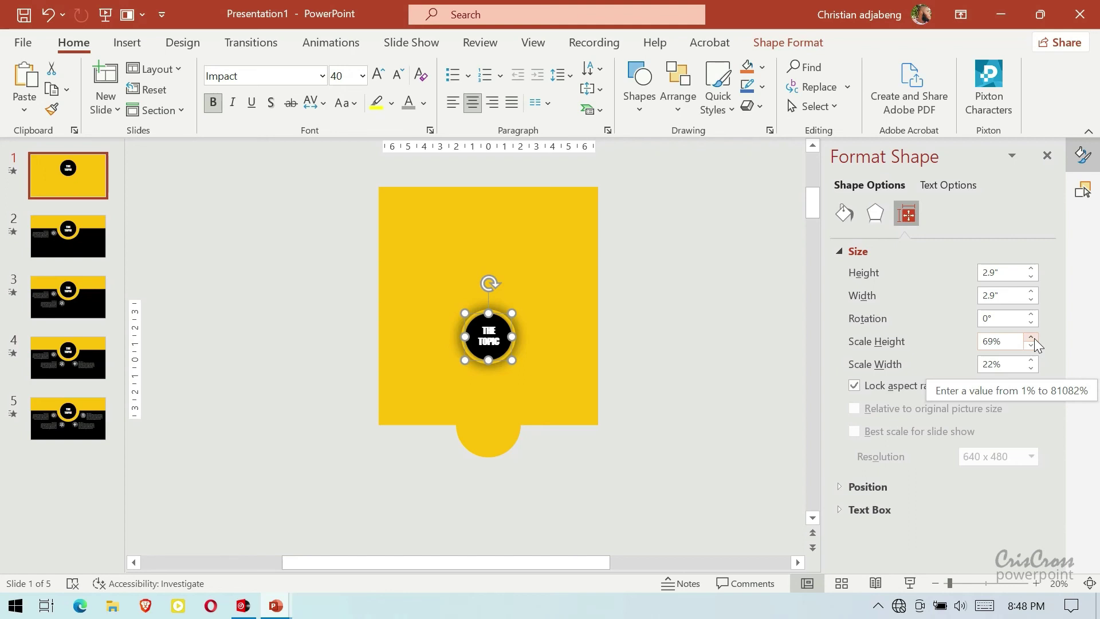
left_click(1033, 338)
left_click(1033, 338)
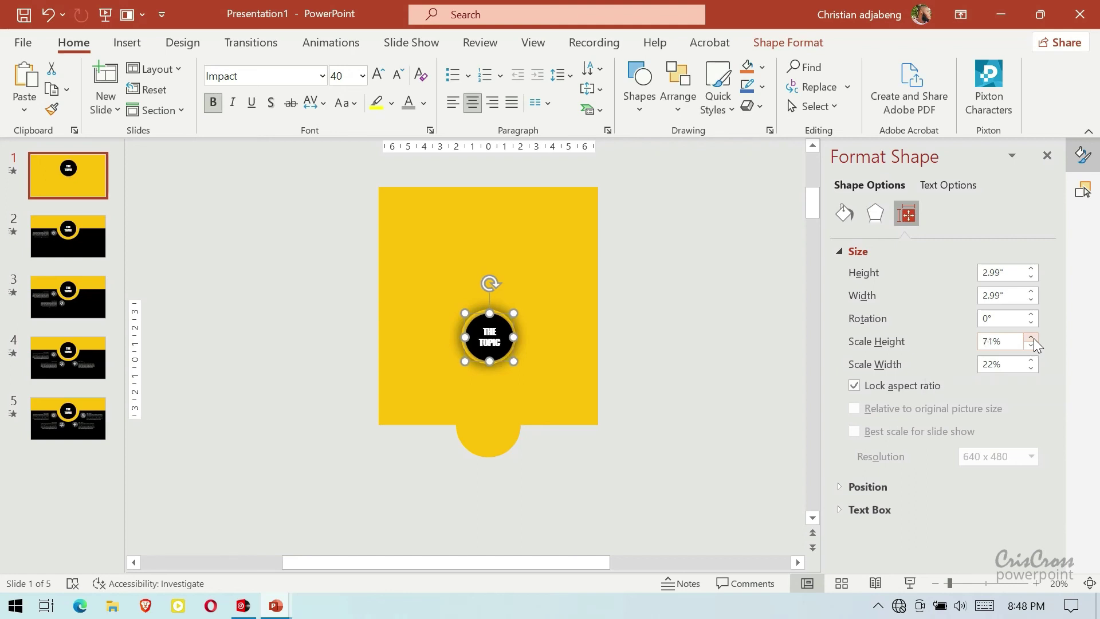
left_click(1033, 338)
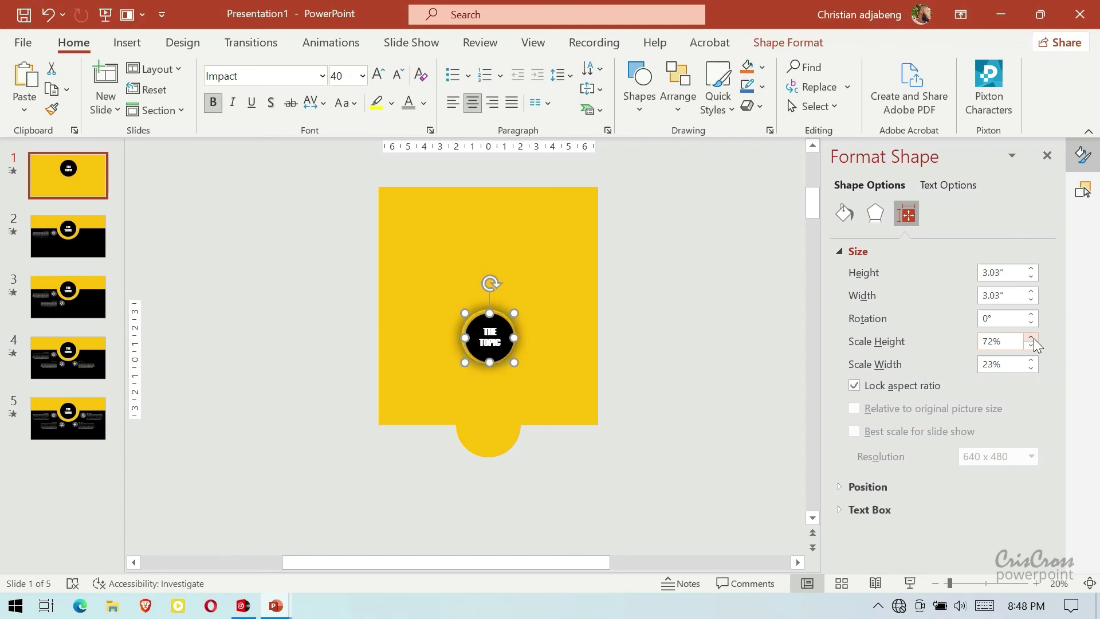
left_click(1033, 338)
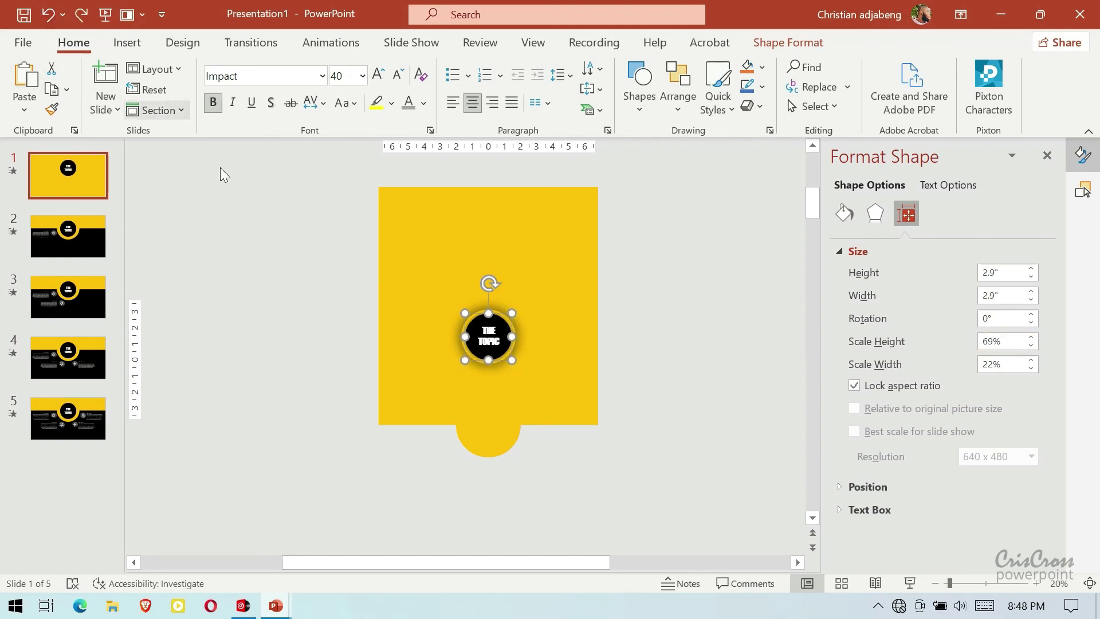
left_click(700, 243)
left_click(505, 337)
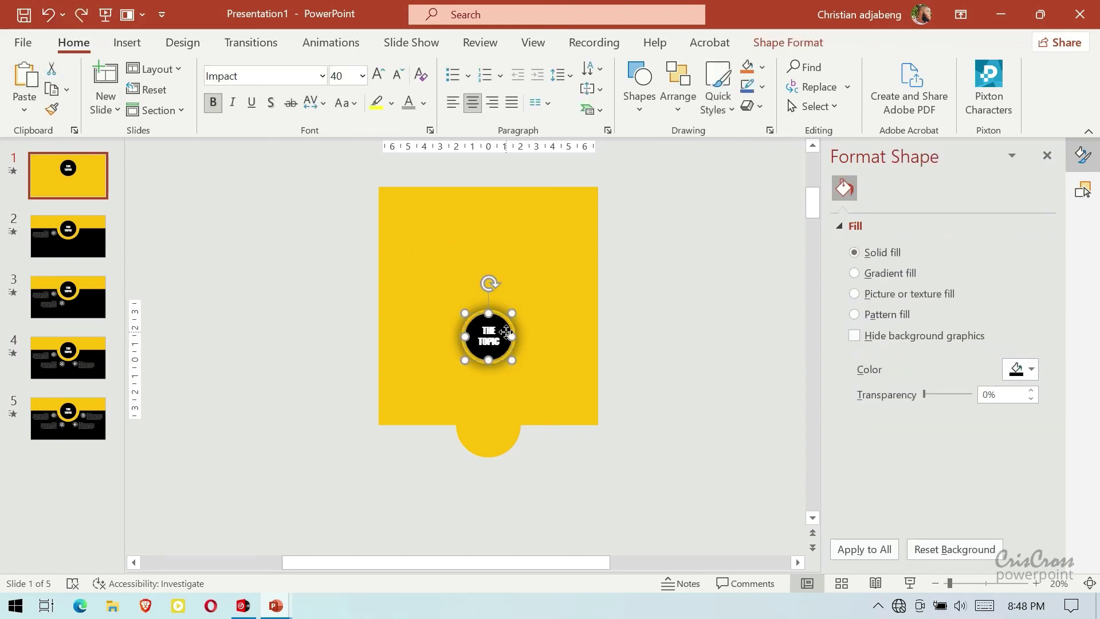
- Enlarge THE TOPIC circle to about 17" square and centre it horizontally and vertically
left_click_drag(513, 313, 609, 274)
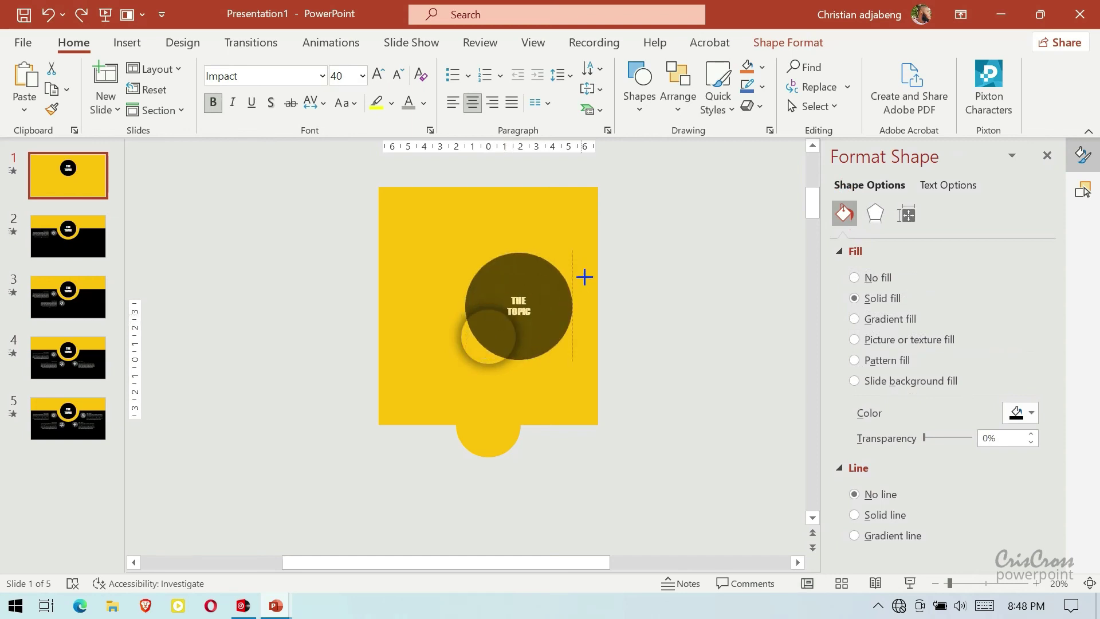
left_click_drag(467, 359, 341, 420)
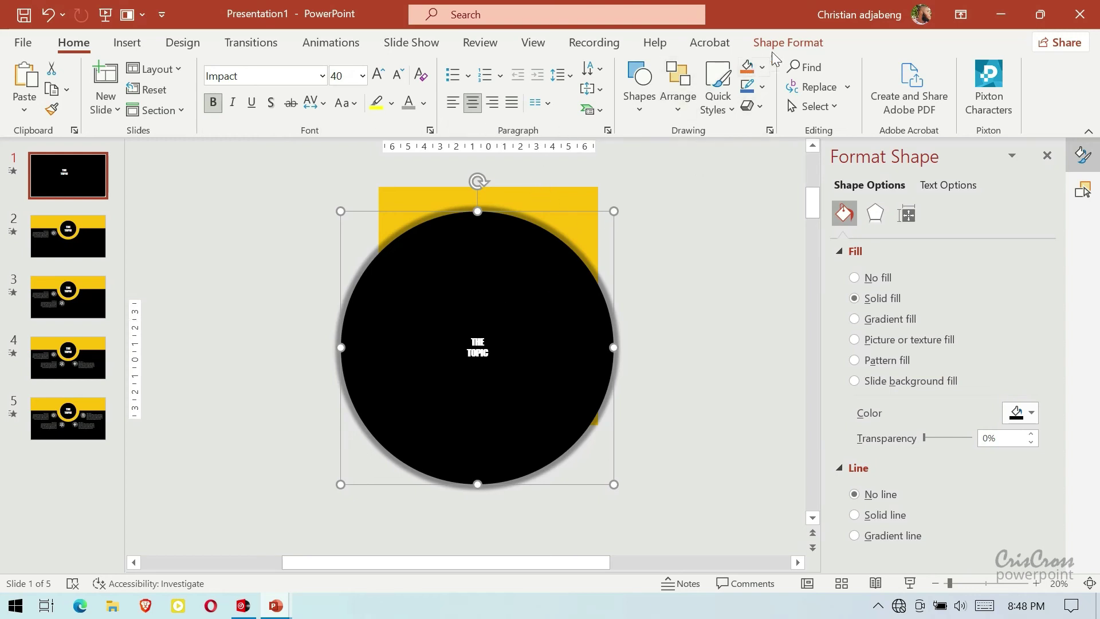
left_click(785, 43)
left_click(905, 69)
left_click(916, 107)
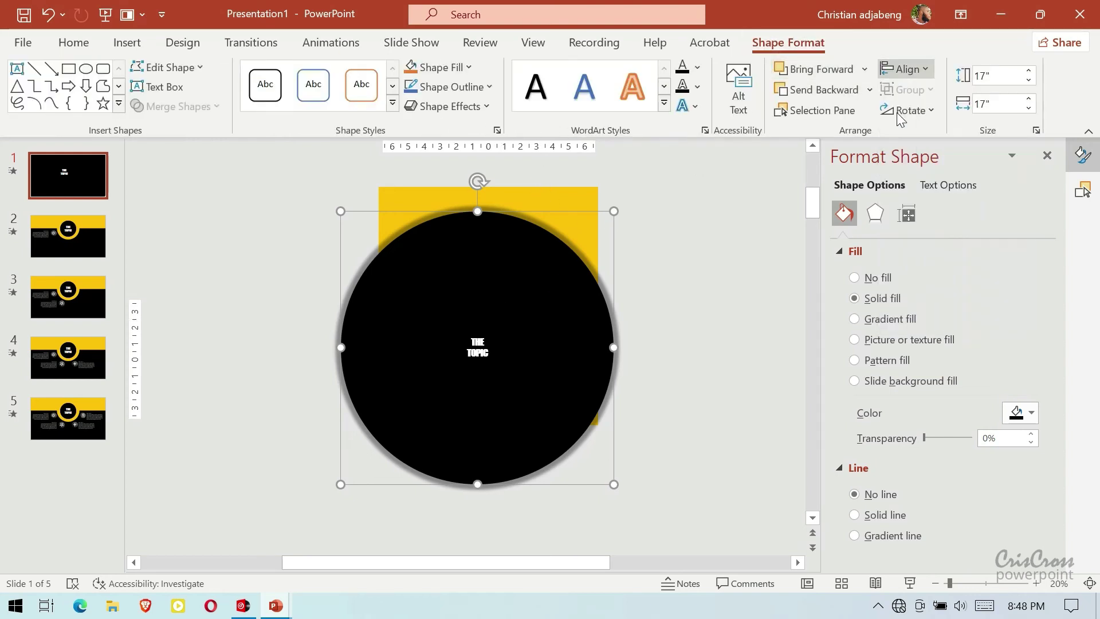
left_click(919, 74)
left_click(919, 190)
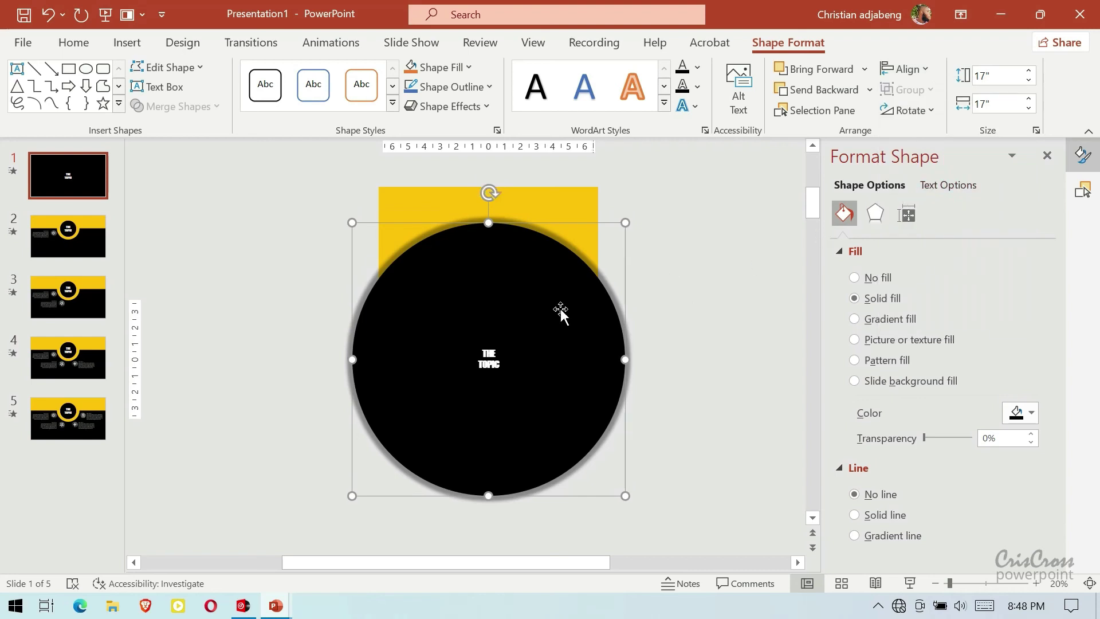
- Increase THE TOPIC text size to 88 pt
left_click(499, 367)
key("ctrl+a")
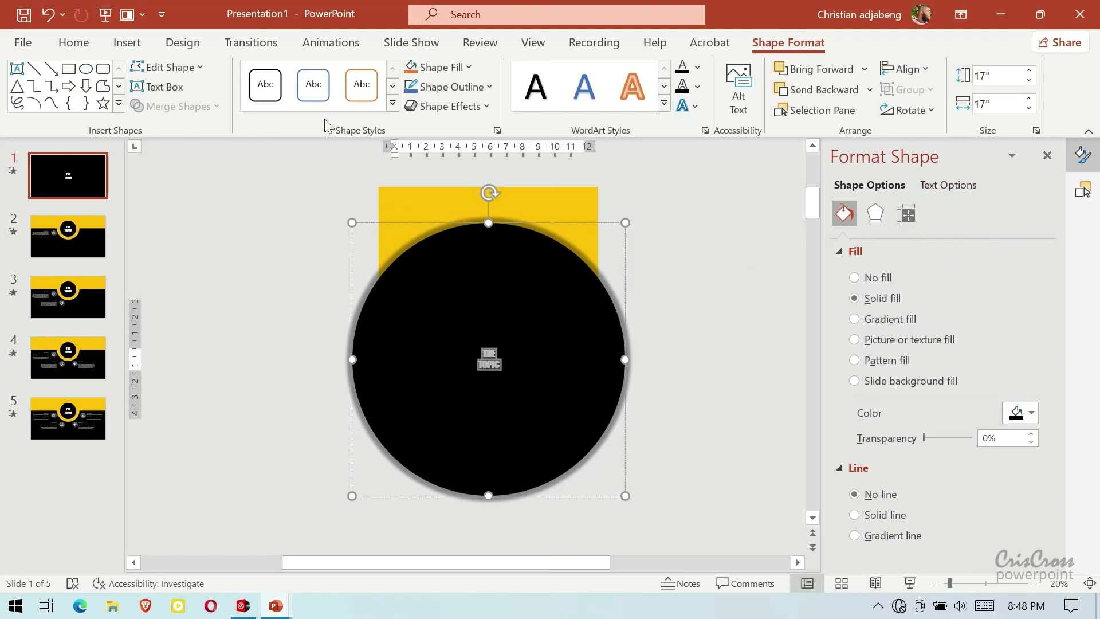
left_click(73, 42)
left_click(376, 76)
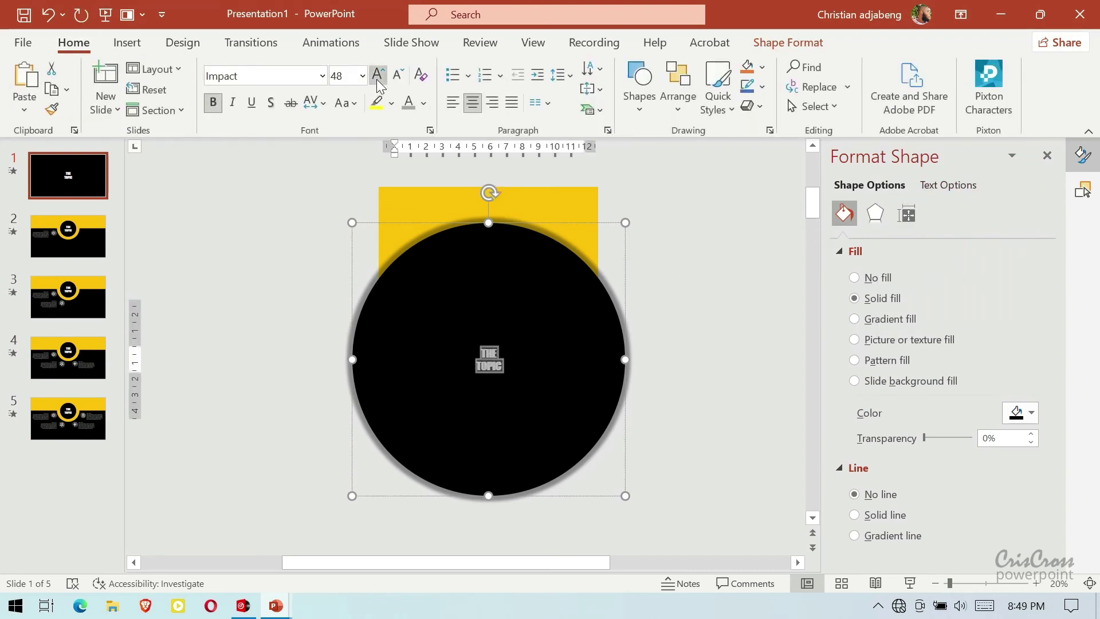
left_click(376, 76)
left_click(376, 75)
left_click(376, 76)
left_click(377, 76)
left_click(713, 210)
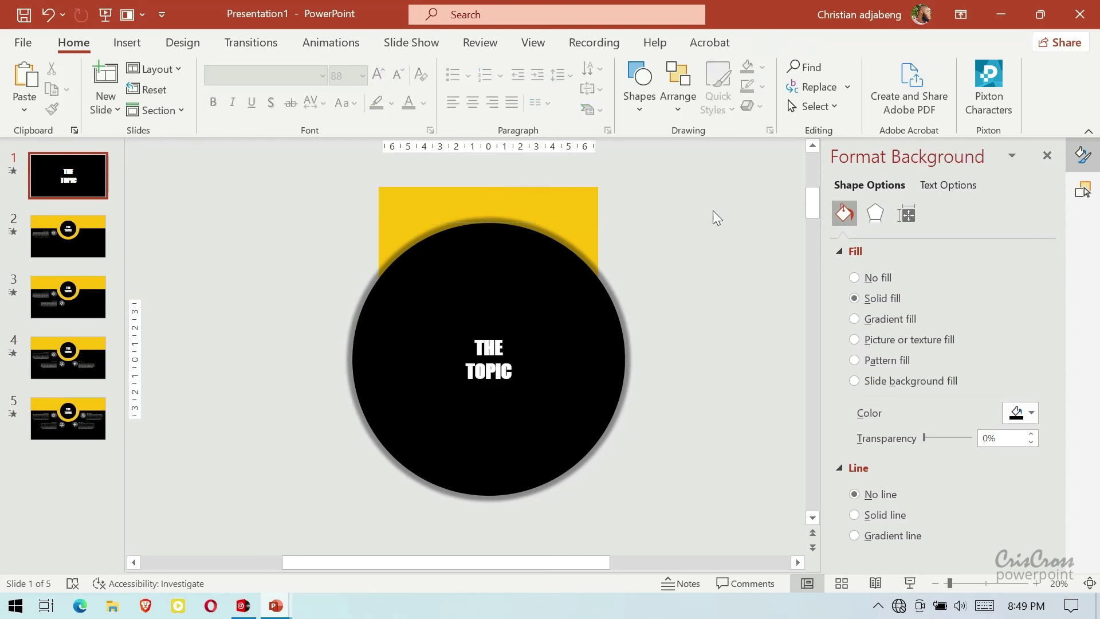
- Play the slideshow from the beginning, advance once to watch the morph, then exit
left_click(107, 18)
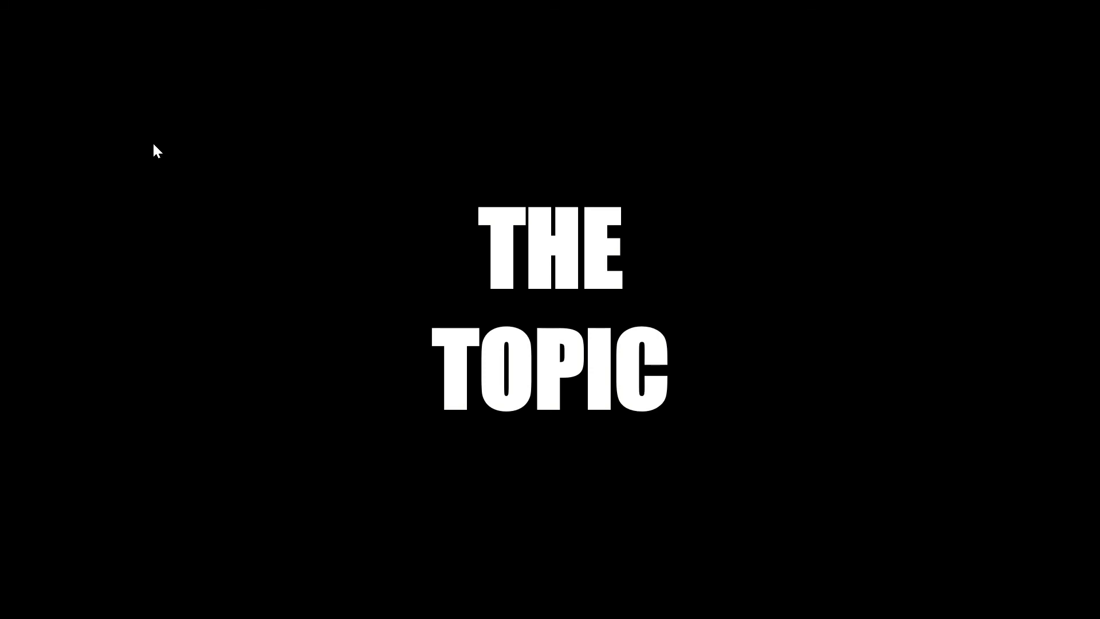
left_click(153, 144)
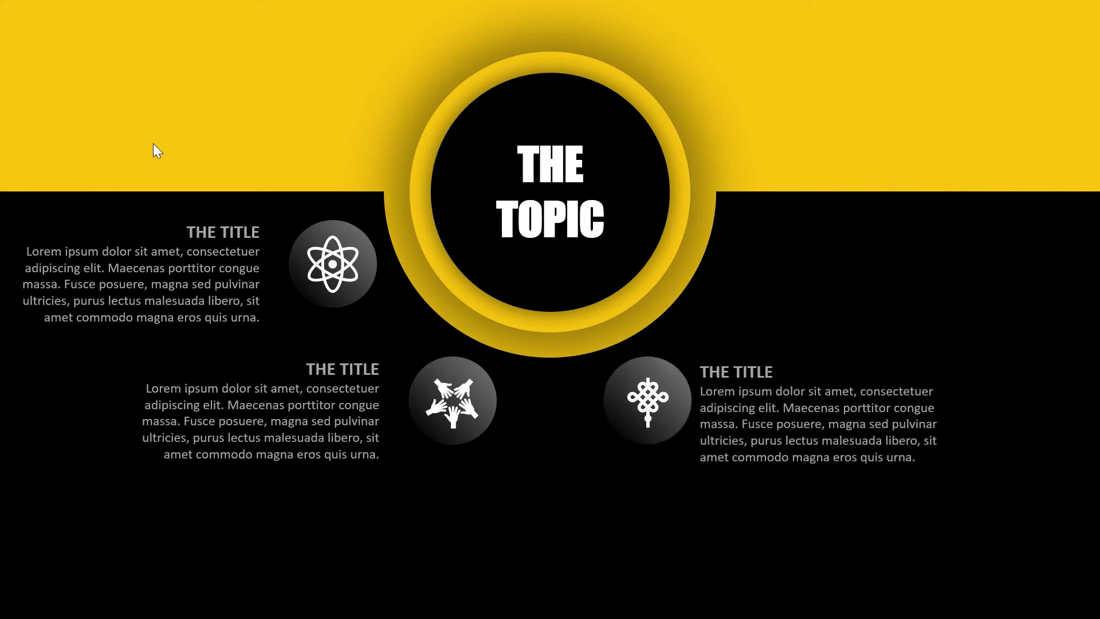
key("Escape")
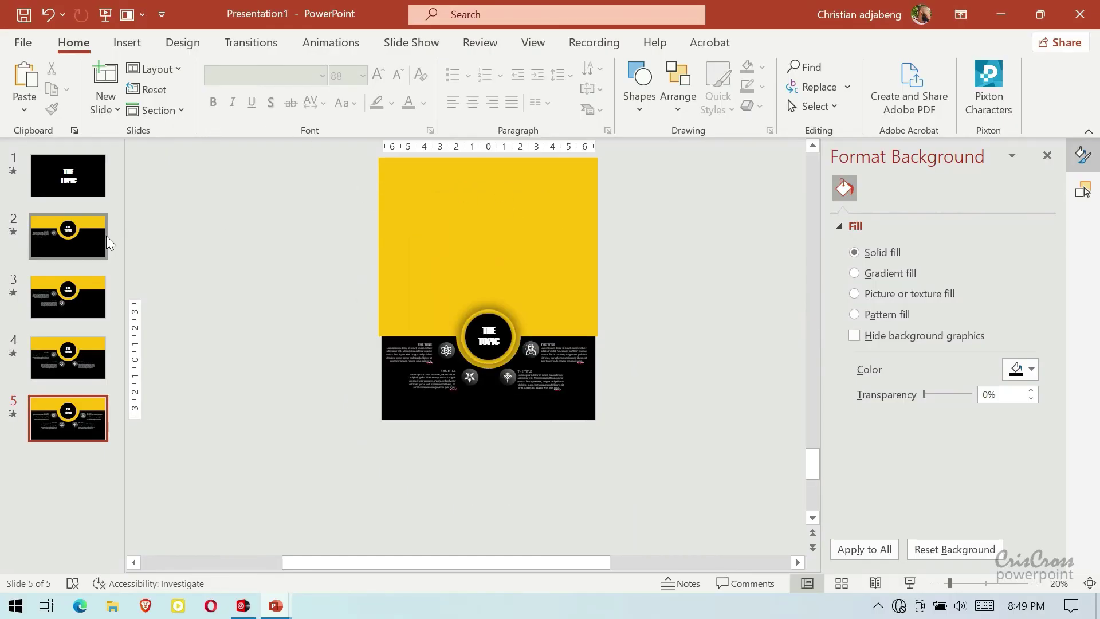
- On slide 2, collapse GROUP 1–4 in the Selection Pane and select GROUP 1
left_click(94, 246)
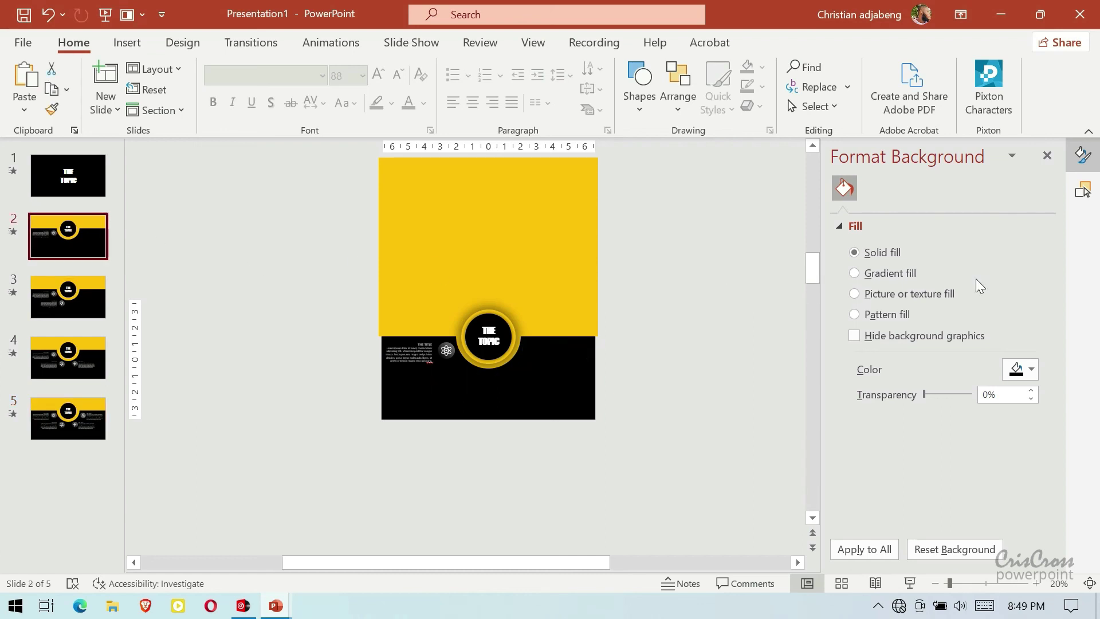
left_click(1082, 189)
left_click(868, 267)
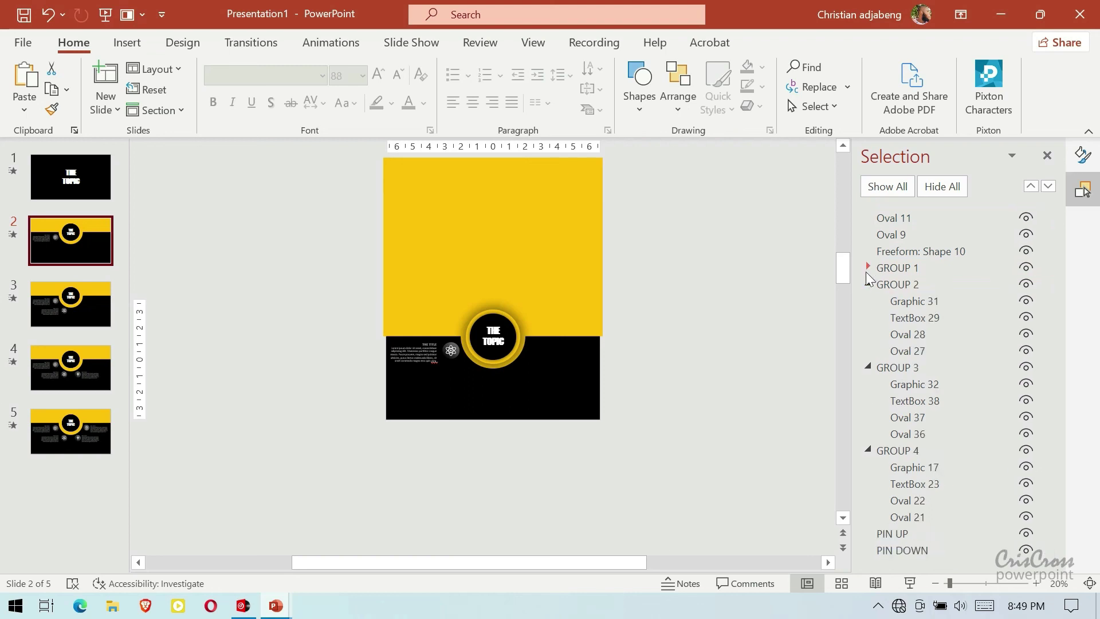
left_click(867, 283)
left_click(867, 300)
left_click(868, 317)
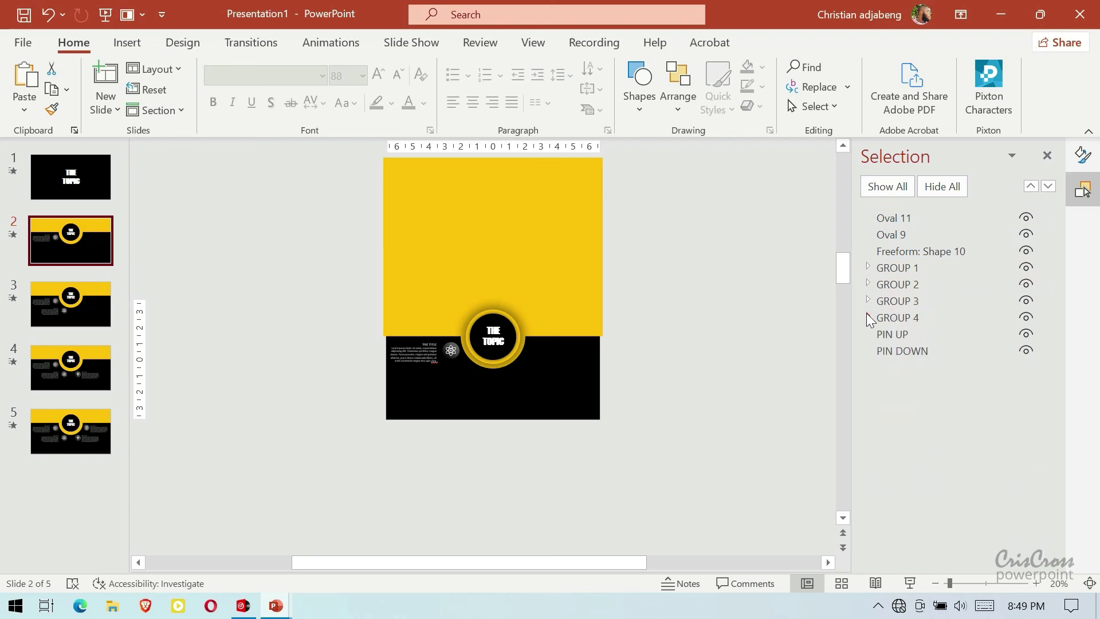
left_click(903, 269)
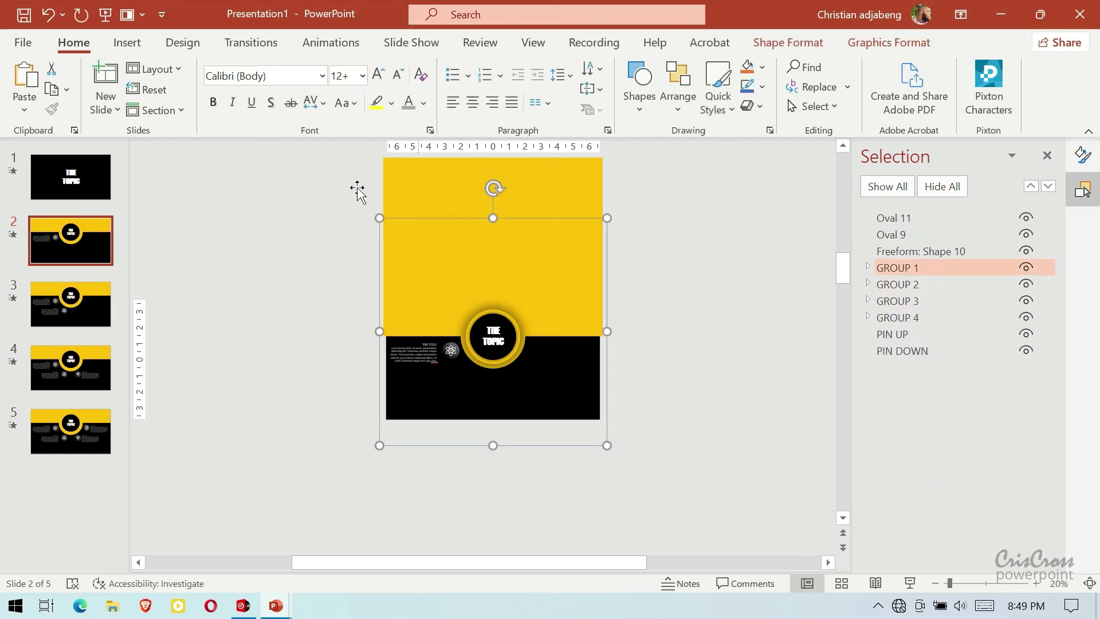
- On slide 1, hide Oval 11, Oval 9 and Freeform: Shape 10, then select GROUP 1
left_click(106, 188)
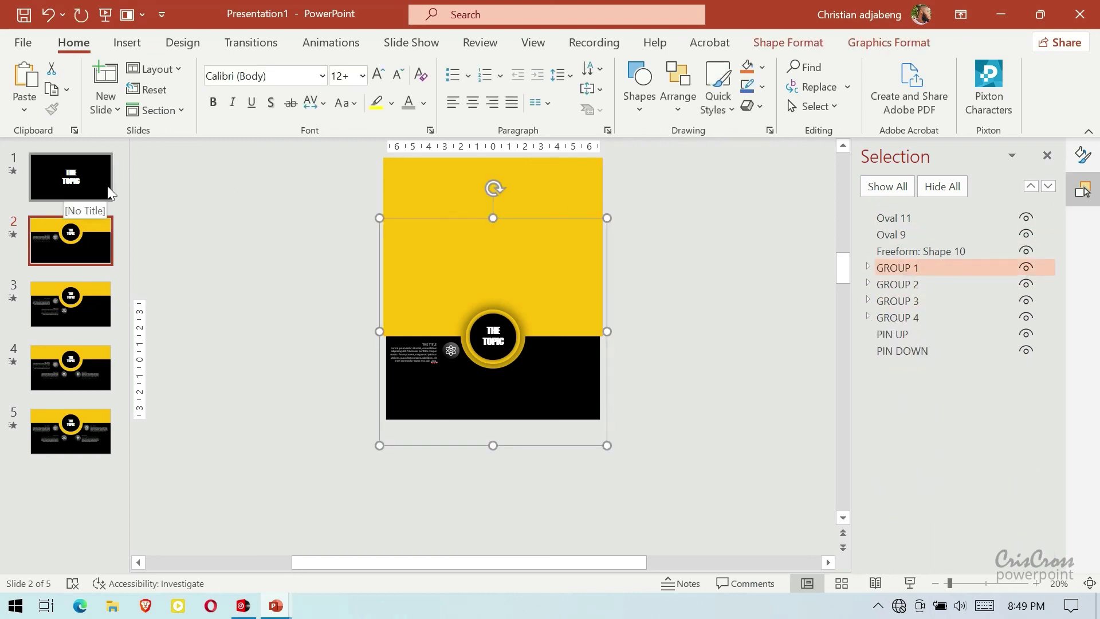
left_click(896, 267)
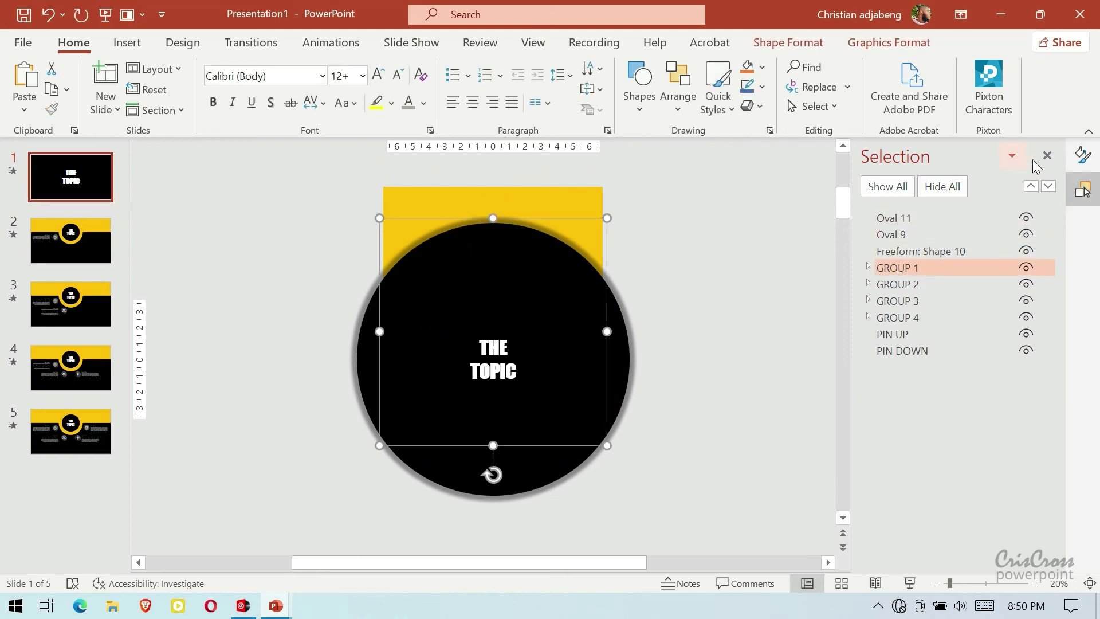
left_click(1083, 155)
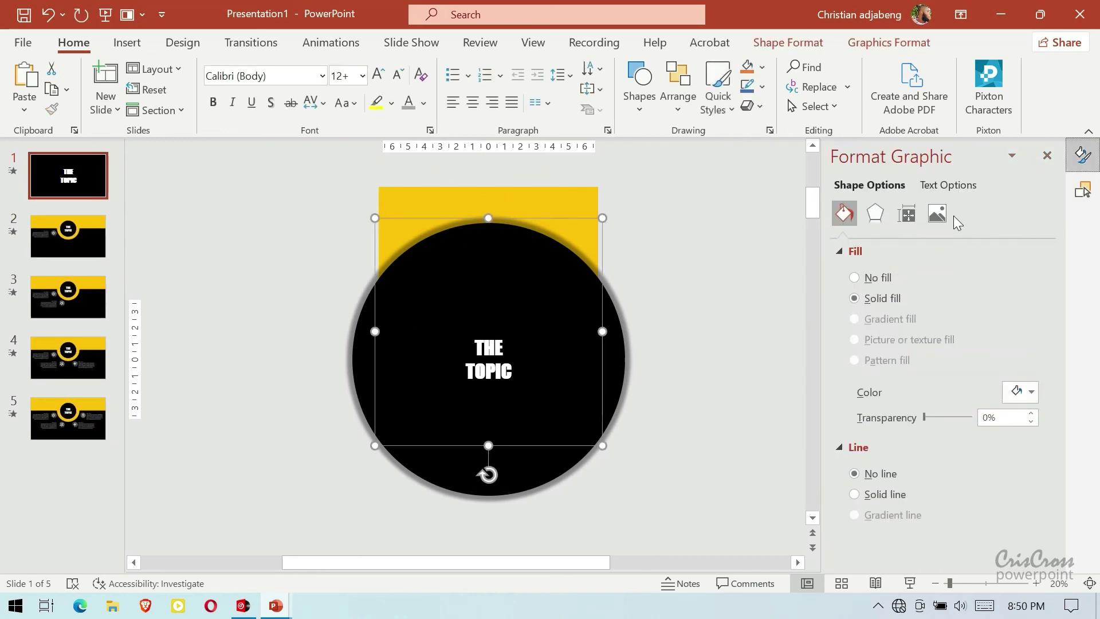
left_click(624, 351)
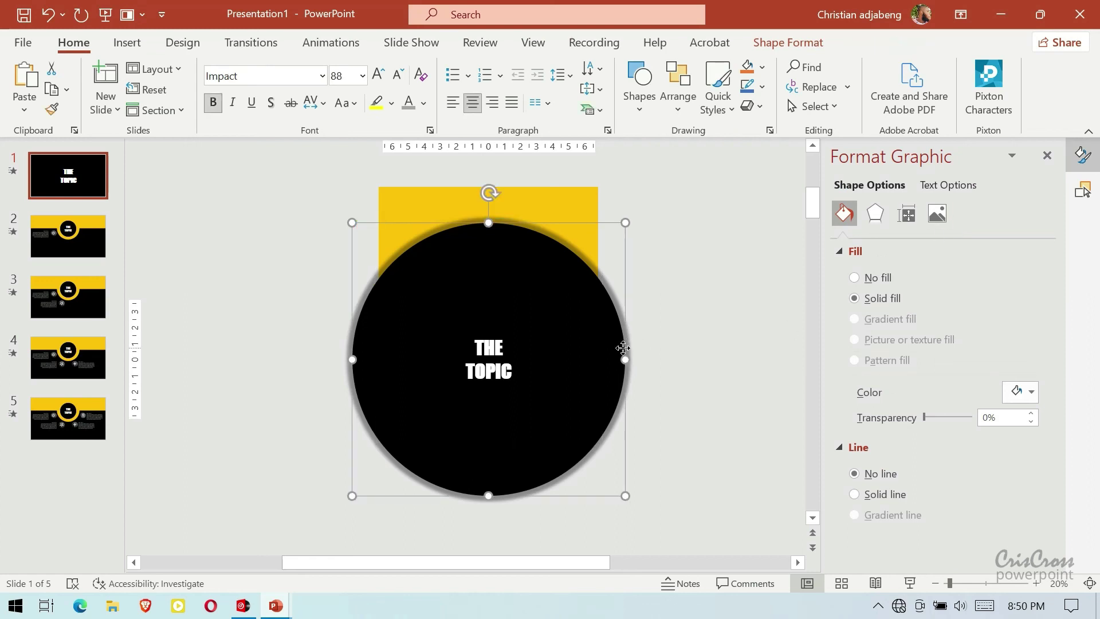
left_click(1083, 189)
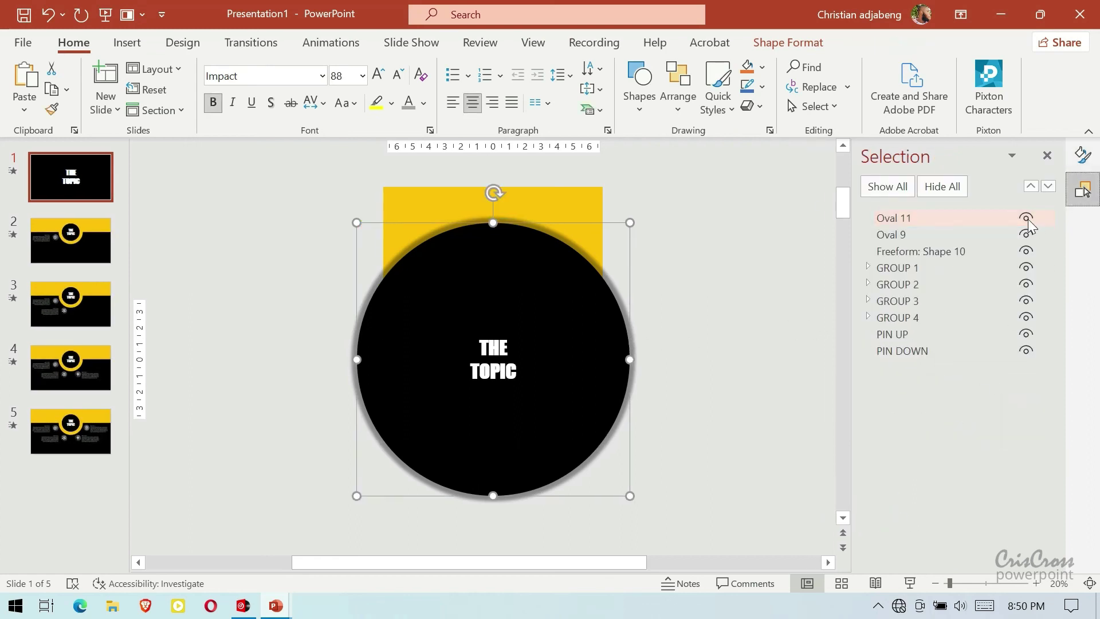
left_click(1026, 219)
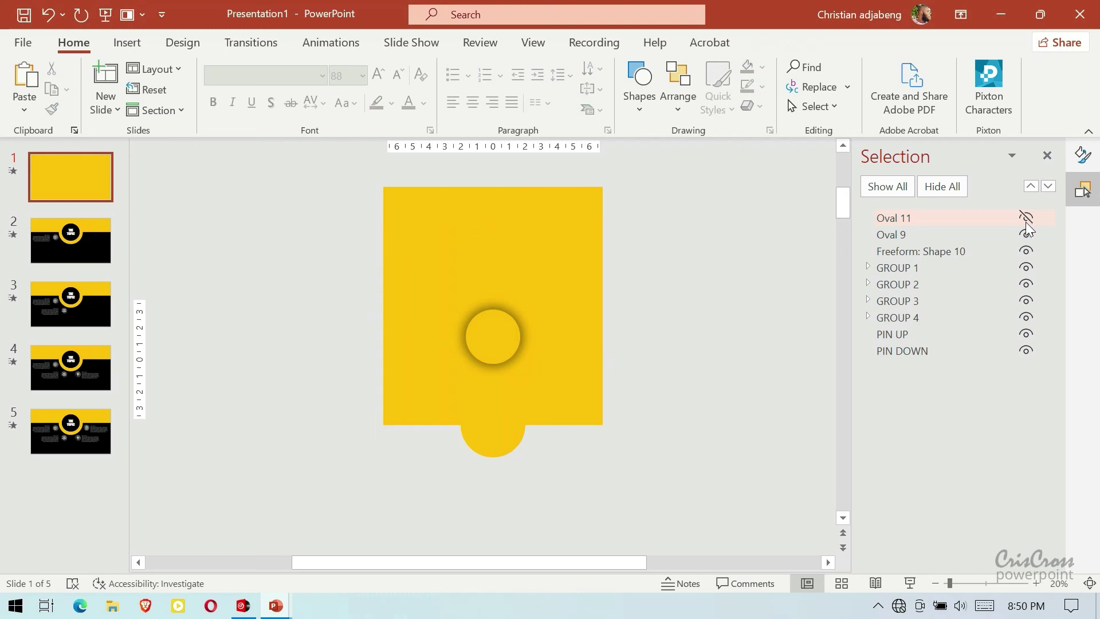
left_click(1026, 235)
left_click(1025, 251)
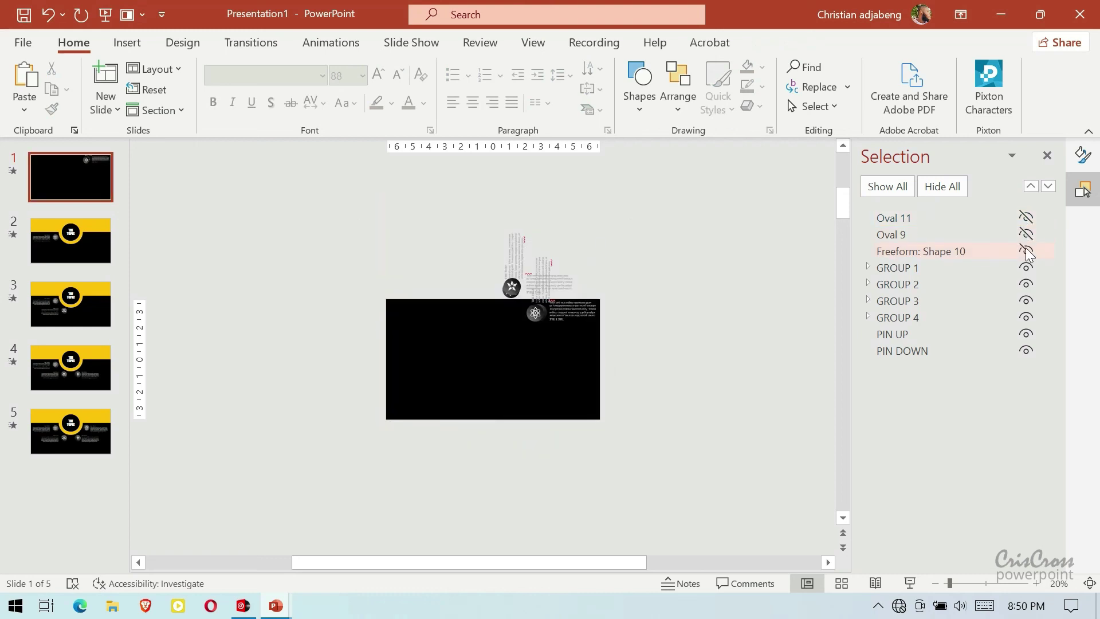
left_click(972, 268)
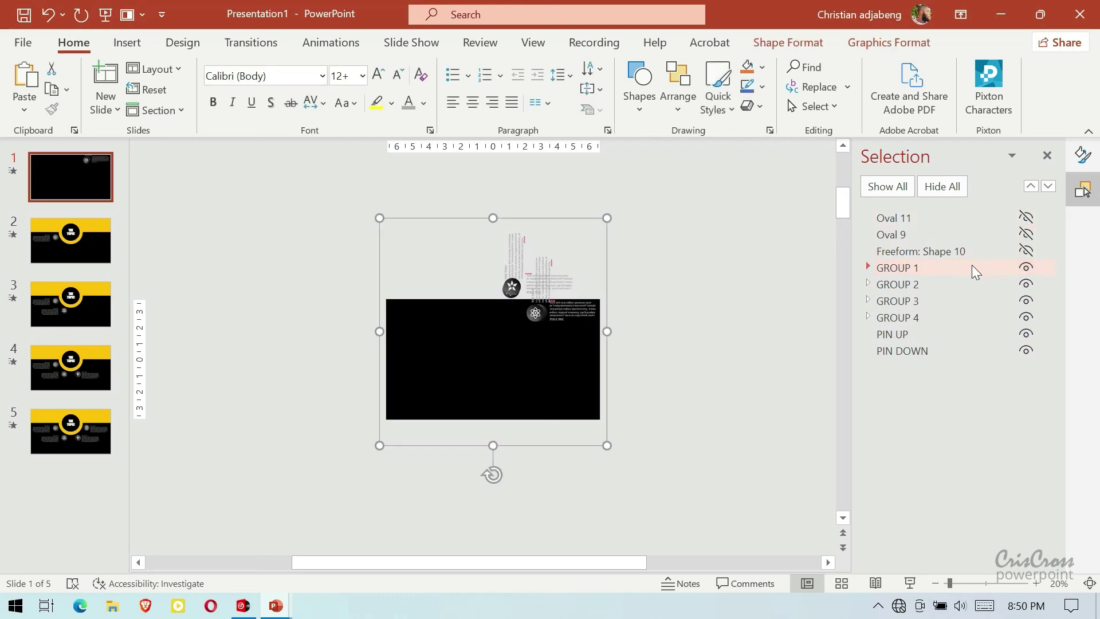
- Reselect the first item group on slide 1 and adjust its Rotation spinner in Size & Properties
key("Escape")
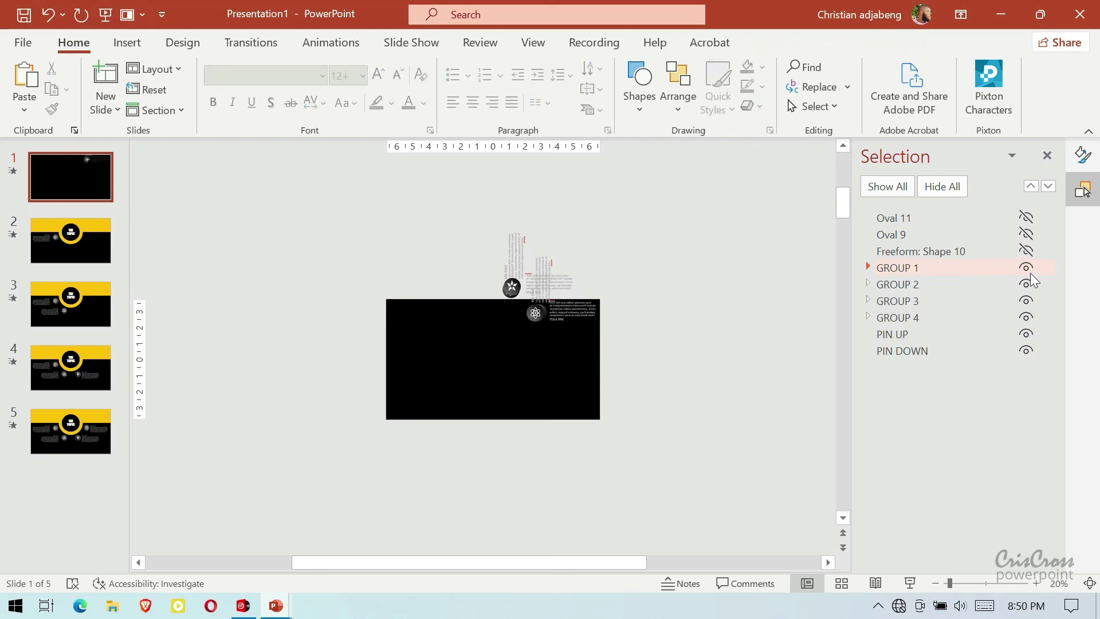
left_click(971, 267)
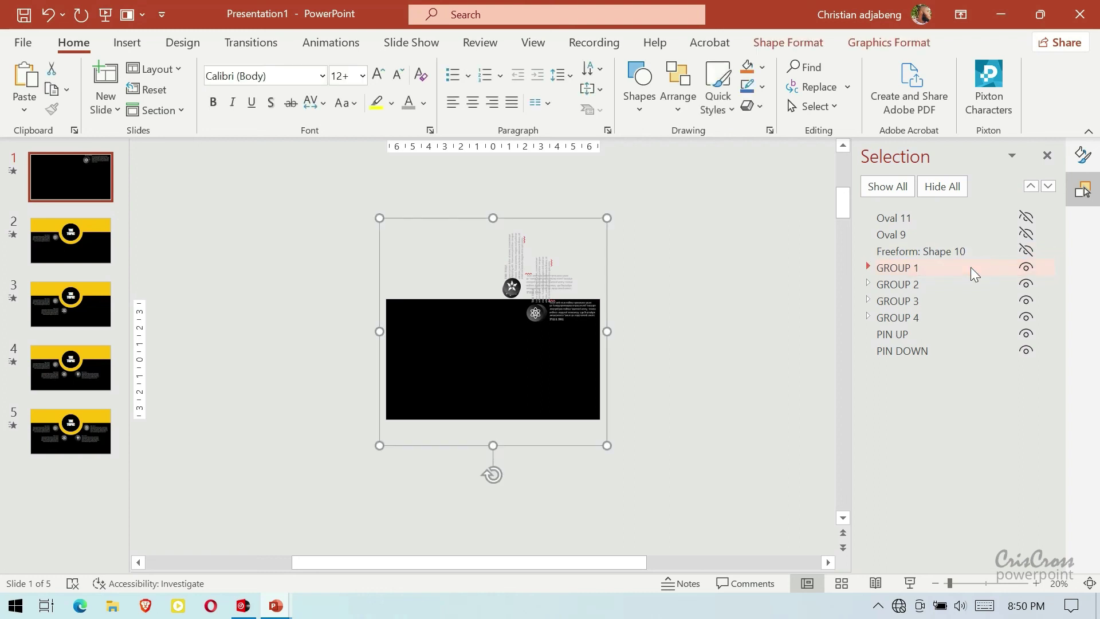
left_click(1082, 154)
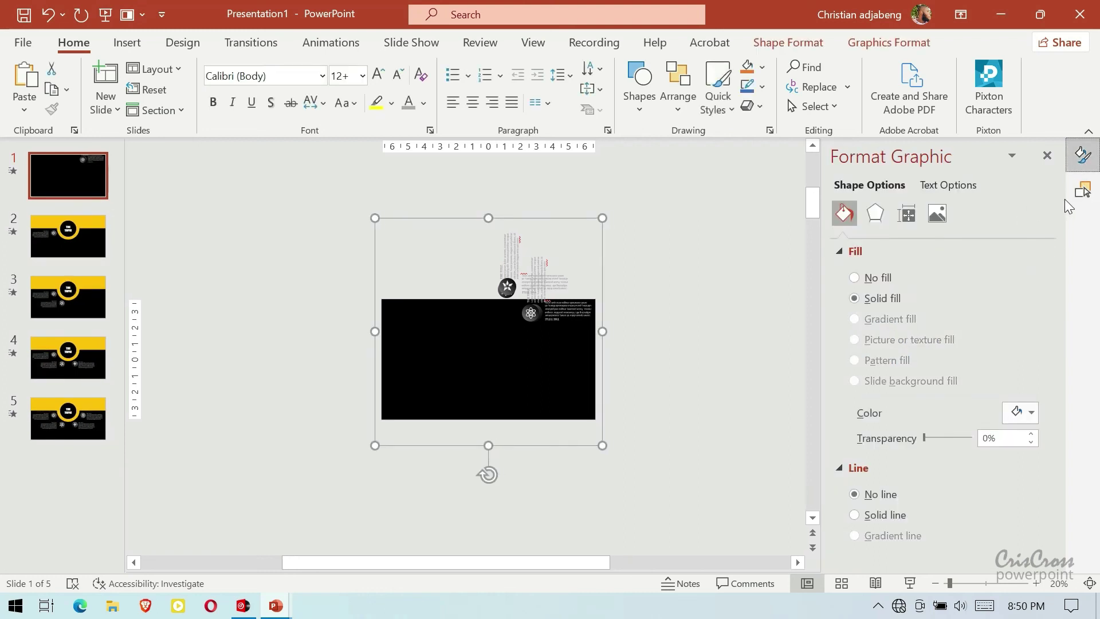
left_click(916, 216)
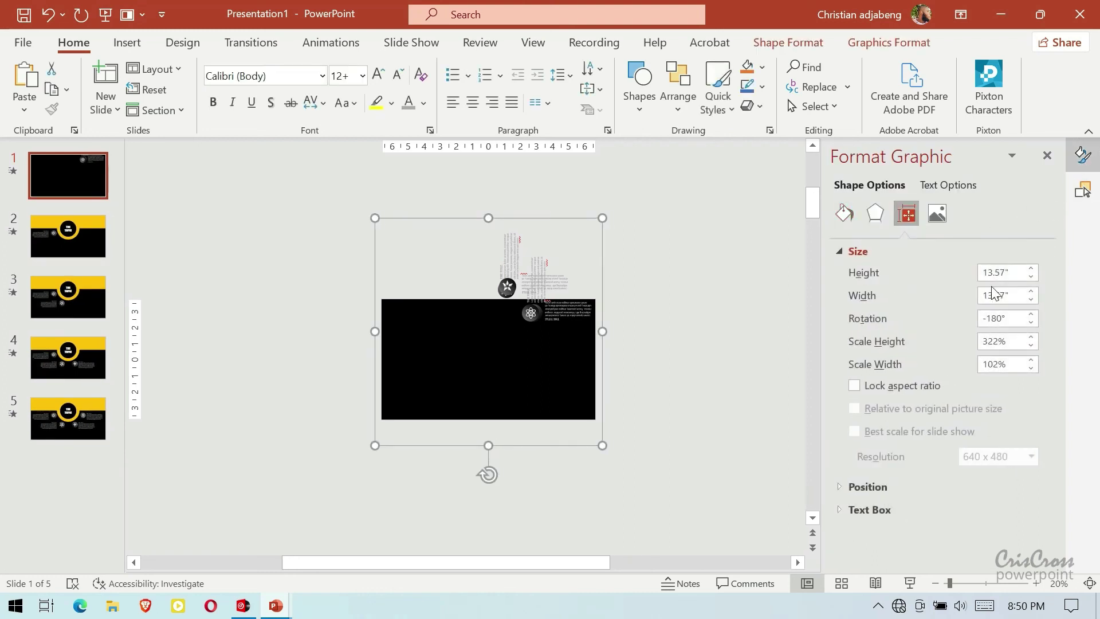
left_click(1031, 322)
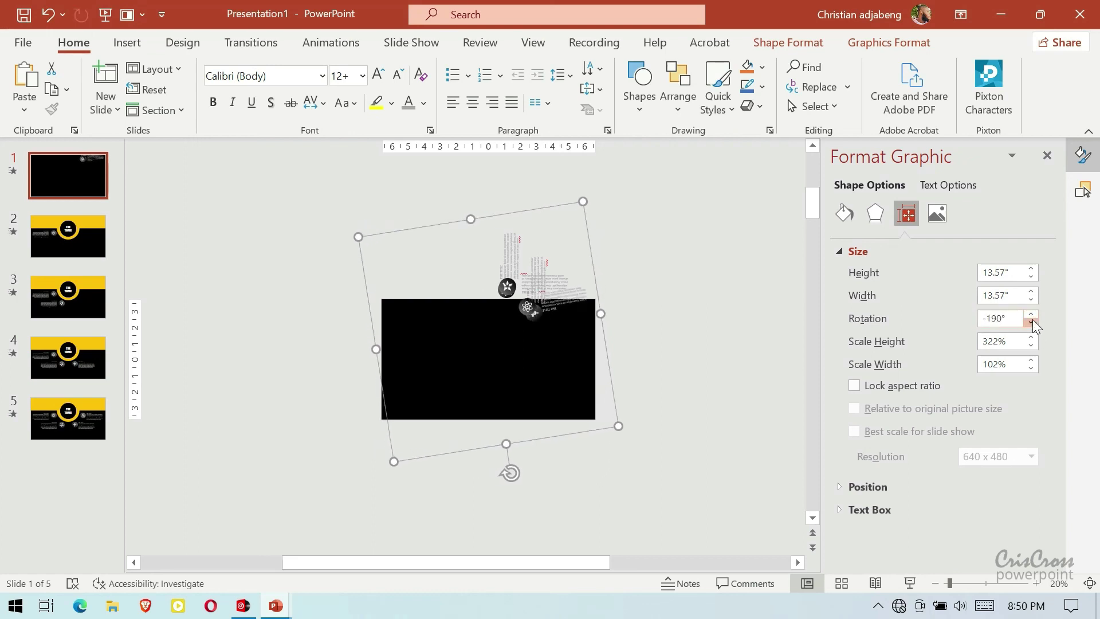
left_click_drag(1032, 322, 1032, 321)
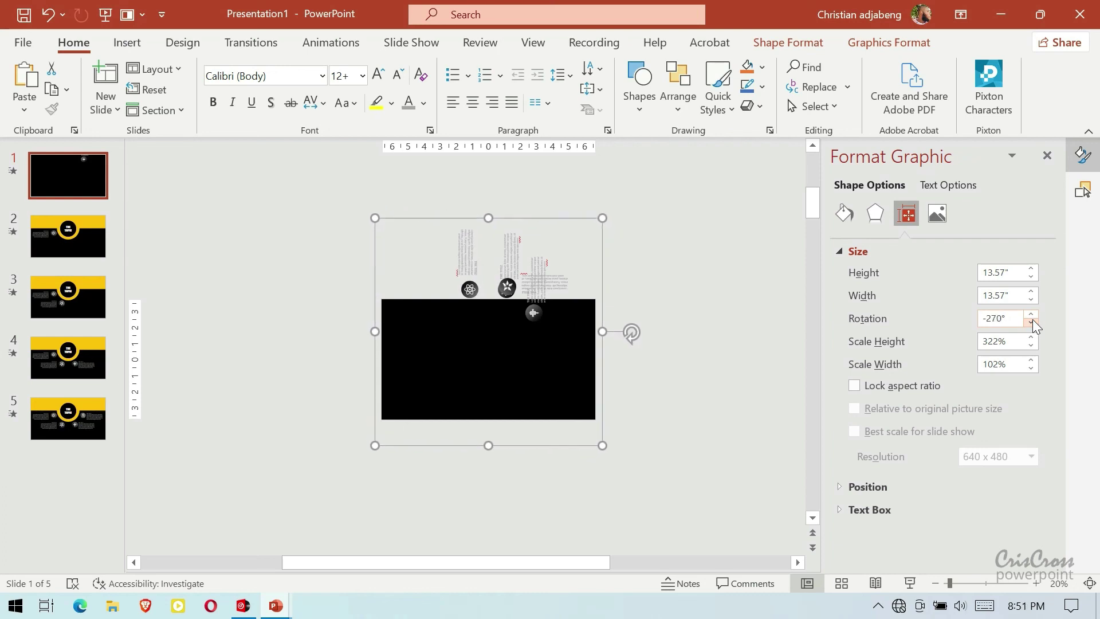
left_click(1031, 315)
left_click_drag(1030, 316, 1030, 315)
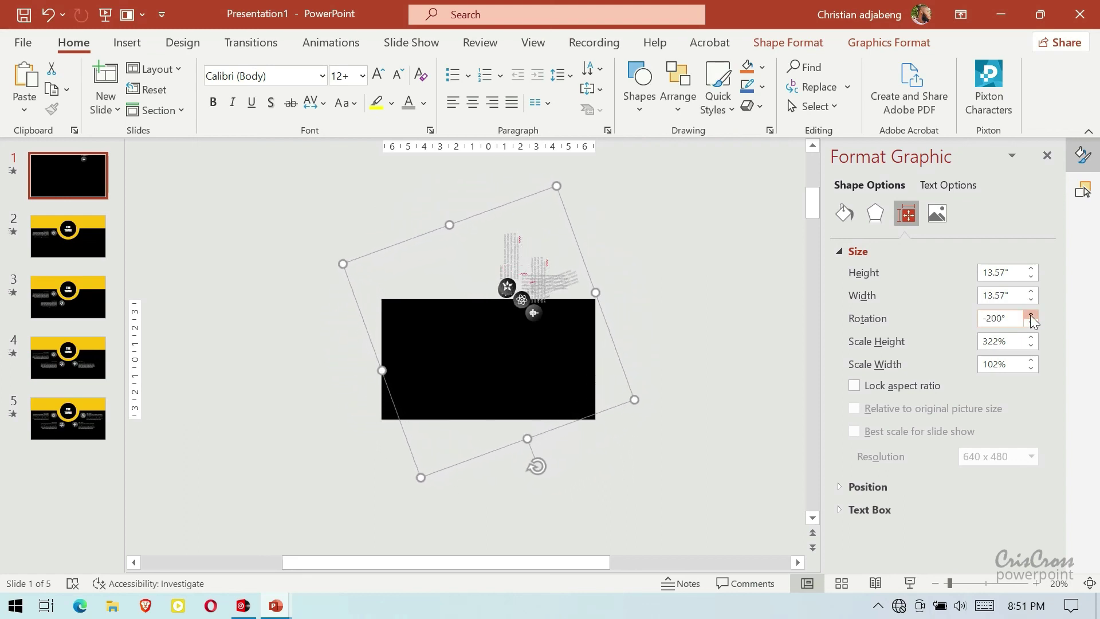
- Reset the group's rotation to 0°, then spin it down to -270° and deselect
double_click(1001, 319)
type("0")
key("Return")
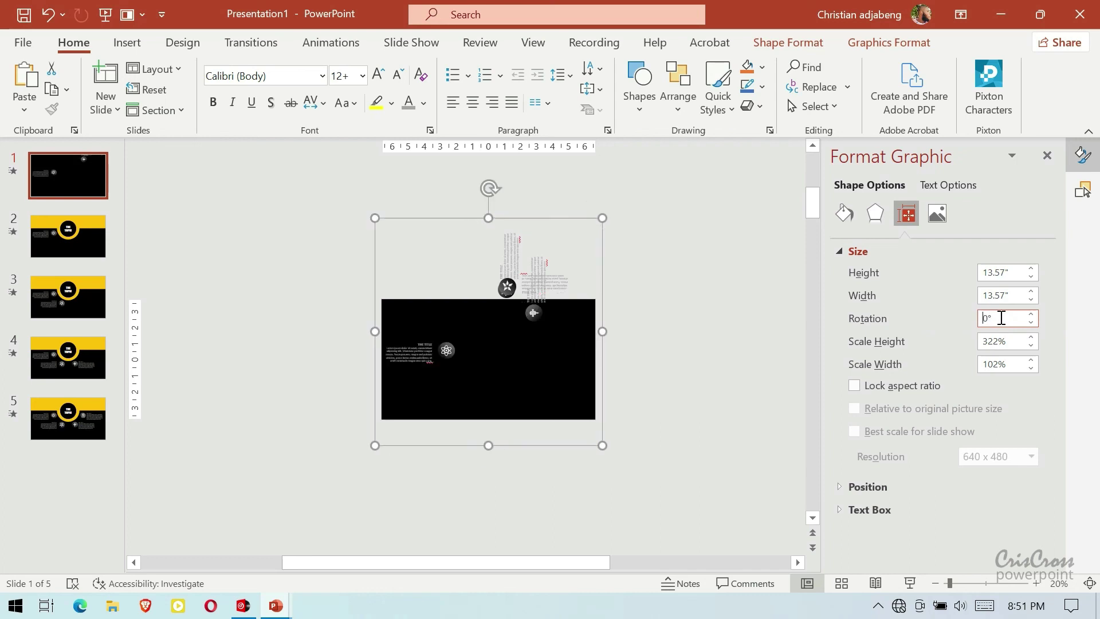
left_click_drag(1030, 322, 1030, 323)
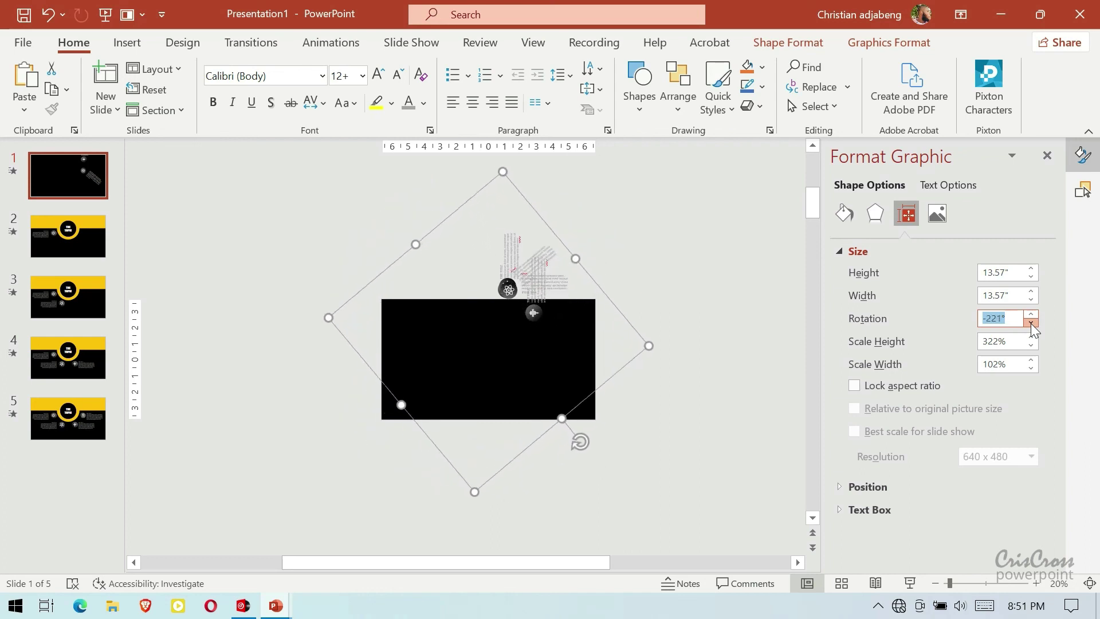
left_click_drag(1030, 323, 1030, 323)
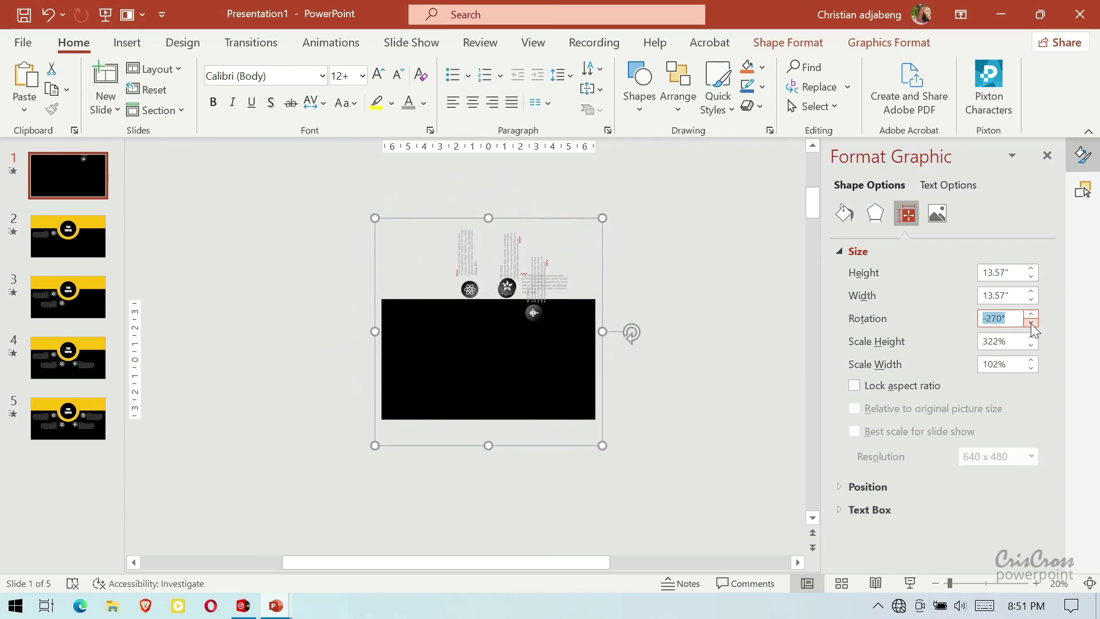
left_click(758, 311)
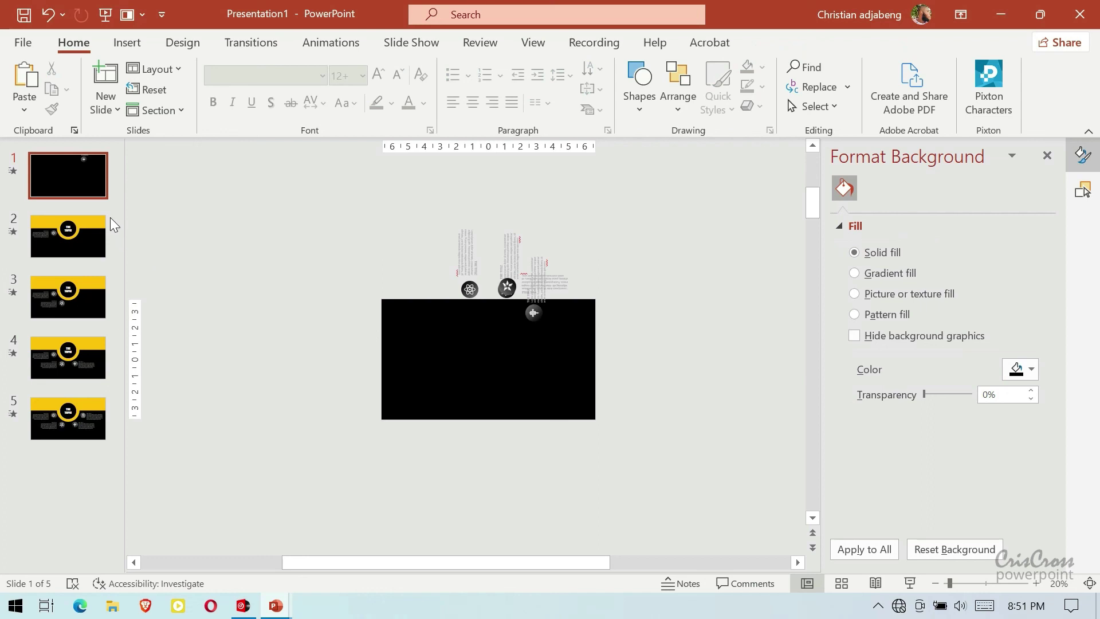
- On slide 2, select GROUP 2 from the Selection pane and set its Rotation to -270°
left_click(101, 242)
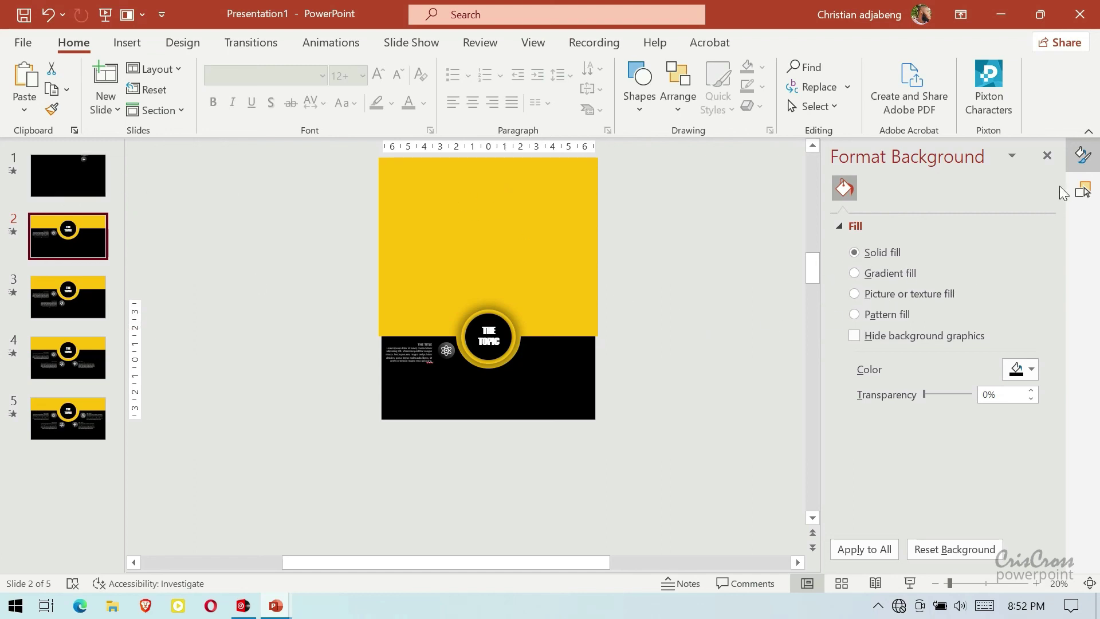
left_click(1082, 190)
left_click(893, 273)
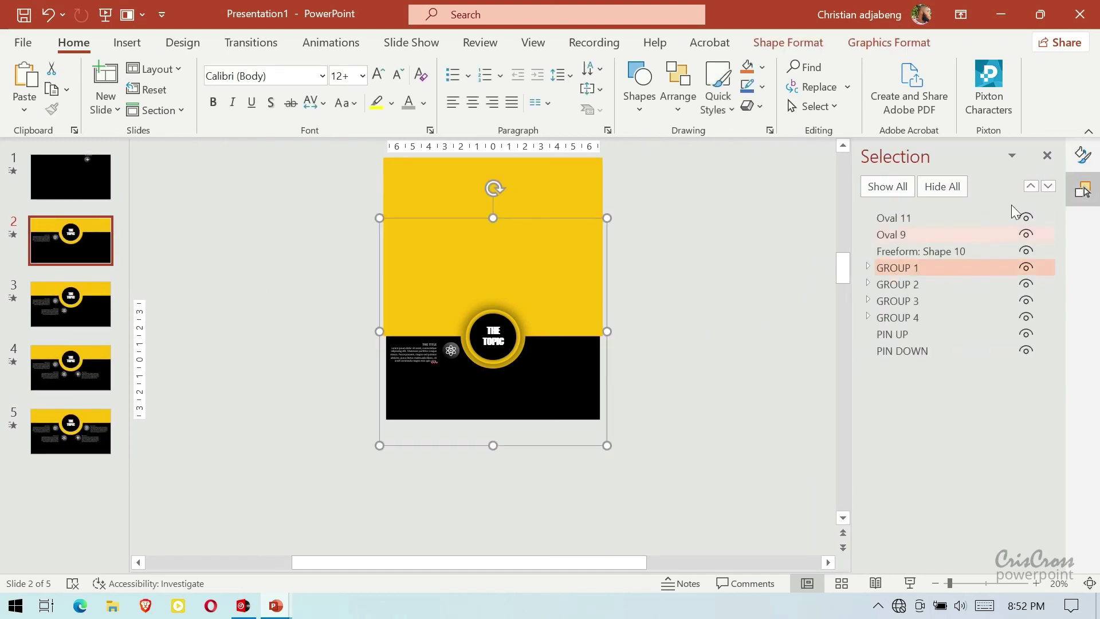
left_click(1077, 163)
left_click(905, 214)
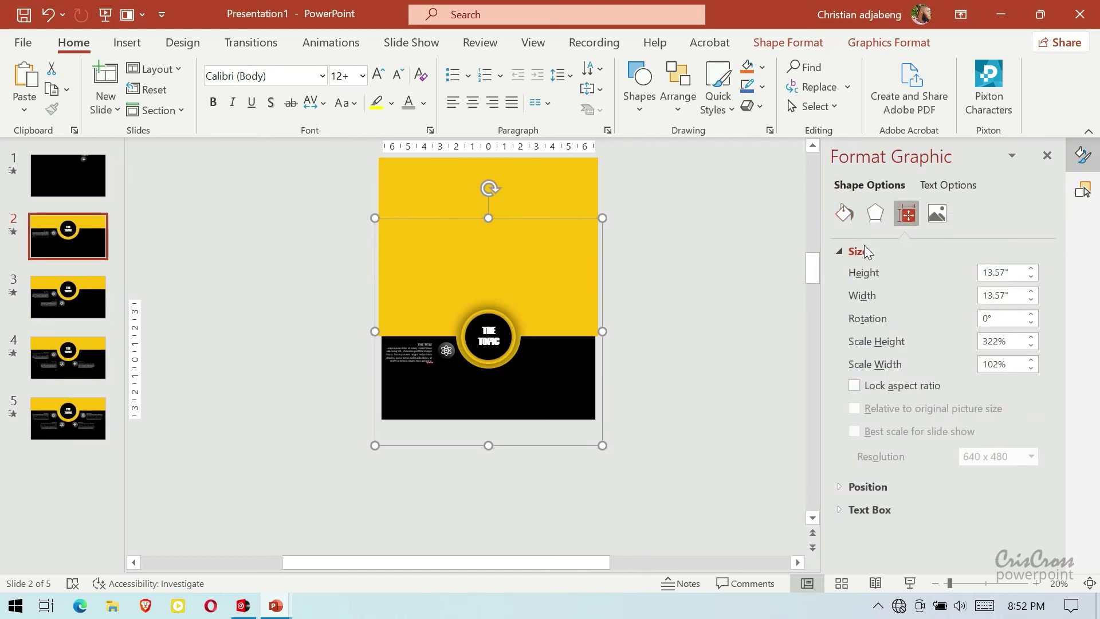
left_click(1082, 190)
left_click(940, 284)
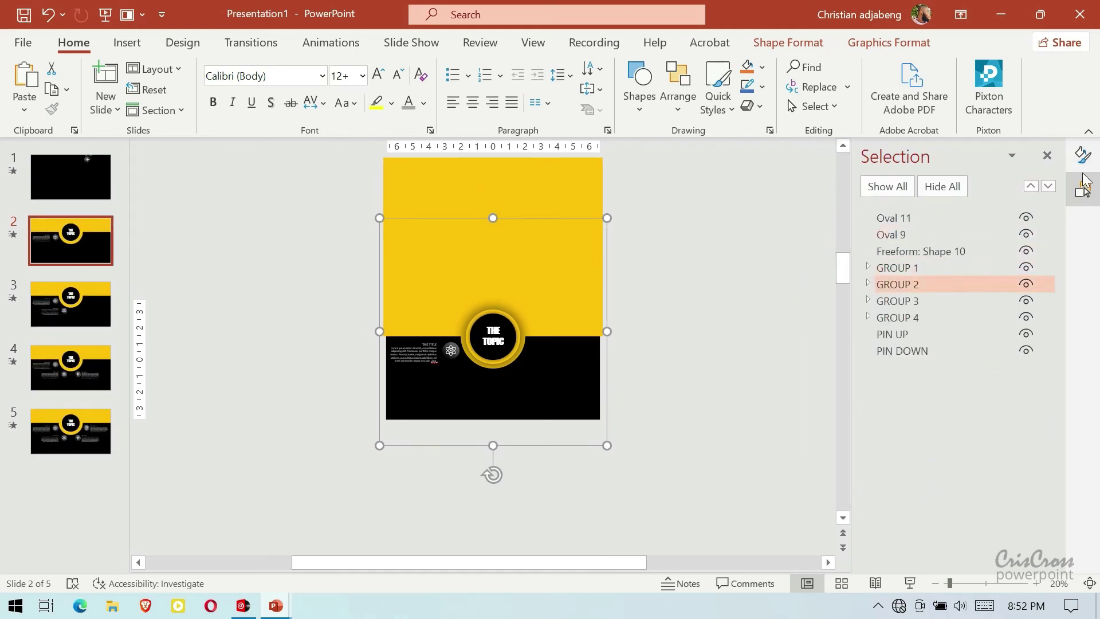
left_click(1081, 154)
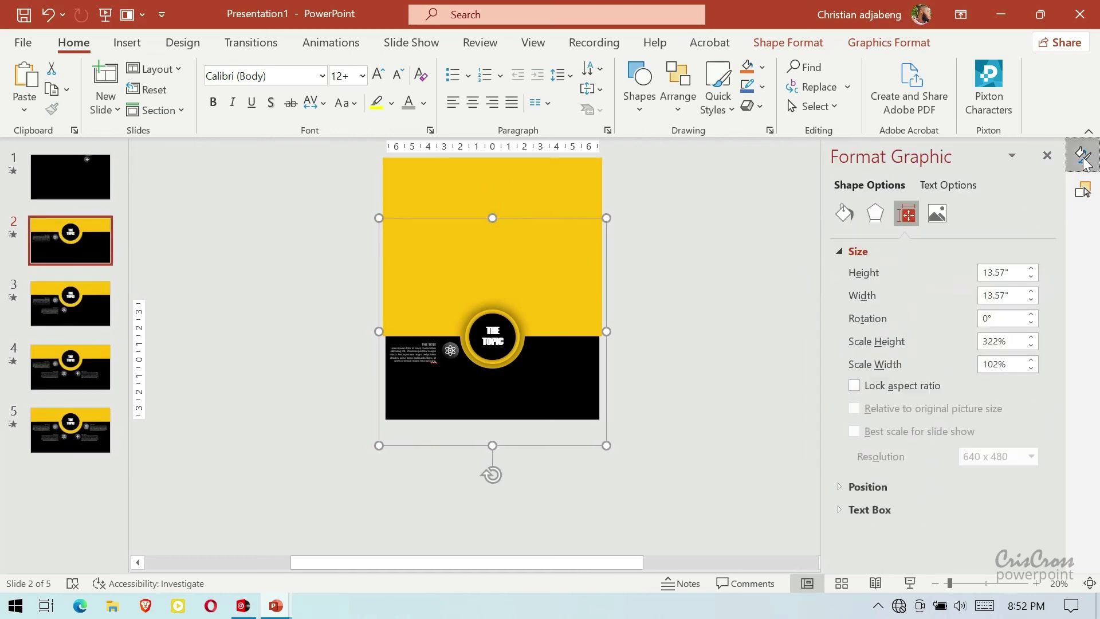
left_click(996, 319)
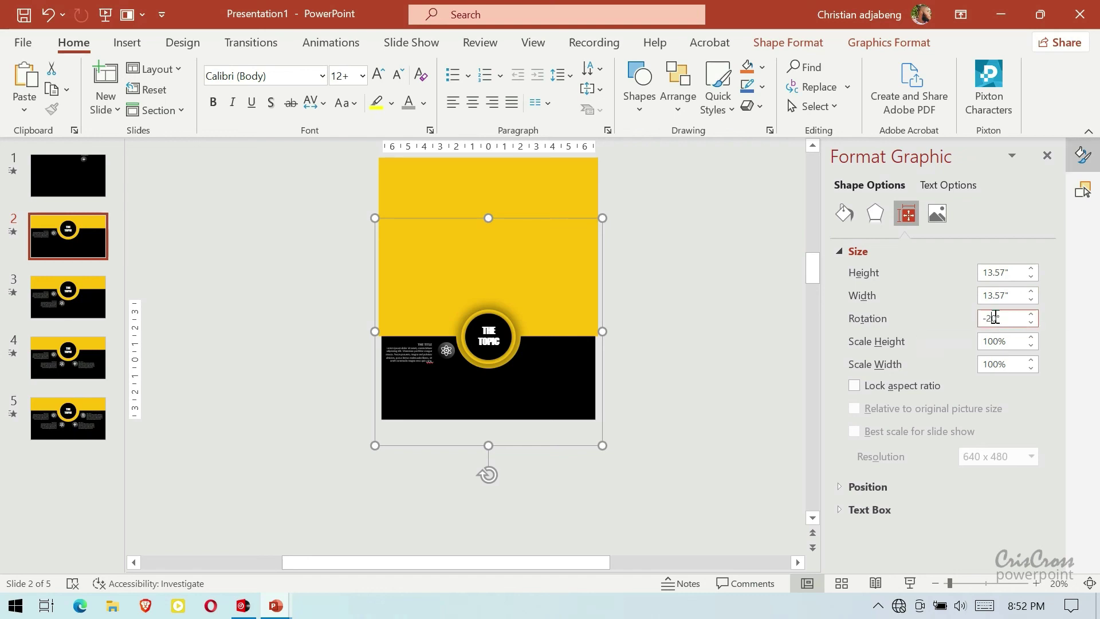
type("-270")
key("Return")
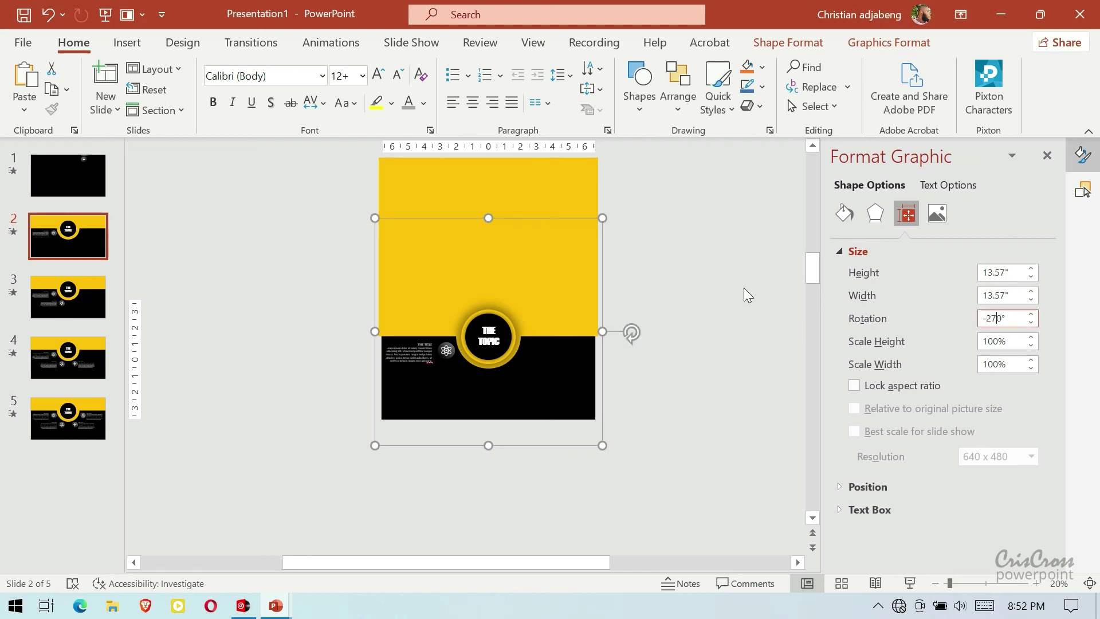
- Hide Oval 11, Oval 9, Freeform: Shape 10 and the first group on slide 2, then show them again
left_click(1082, 194)
left_click(1025, 217)
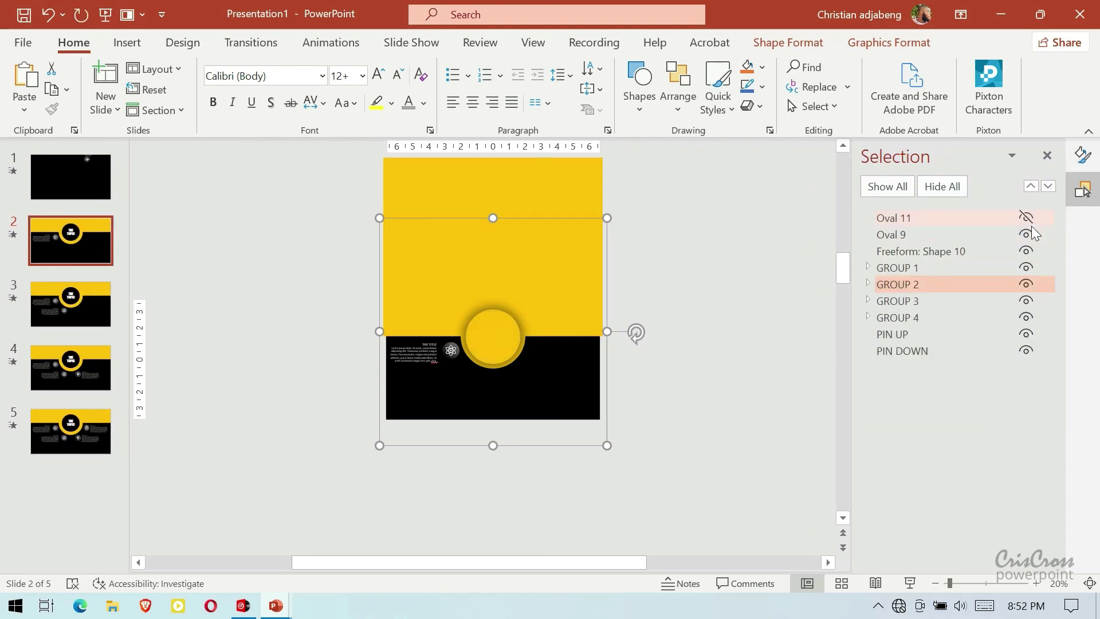
left_click(1025, 235)
left_click(1025, 250)
left_click(1025, 267)
left_click(1025, 267)
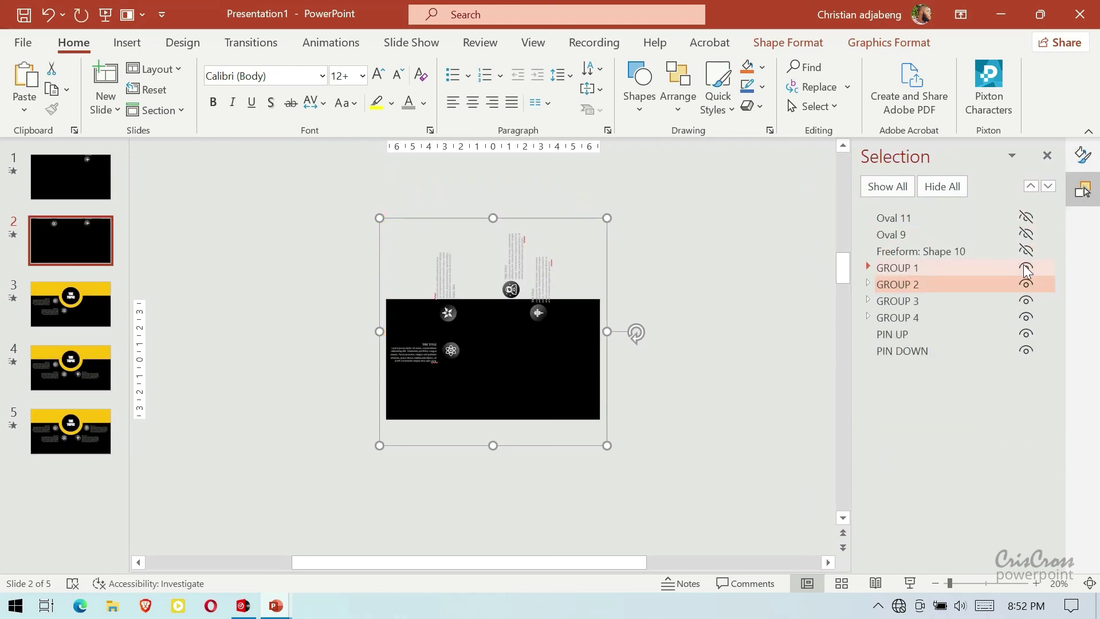
left_click(1025, 251)
left_click(1025, 234)
left_click(1025, 217)
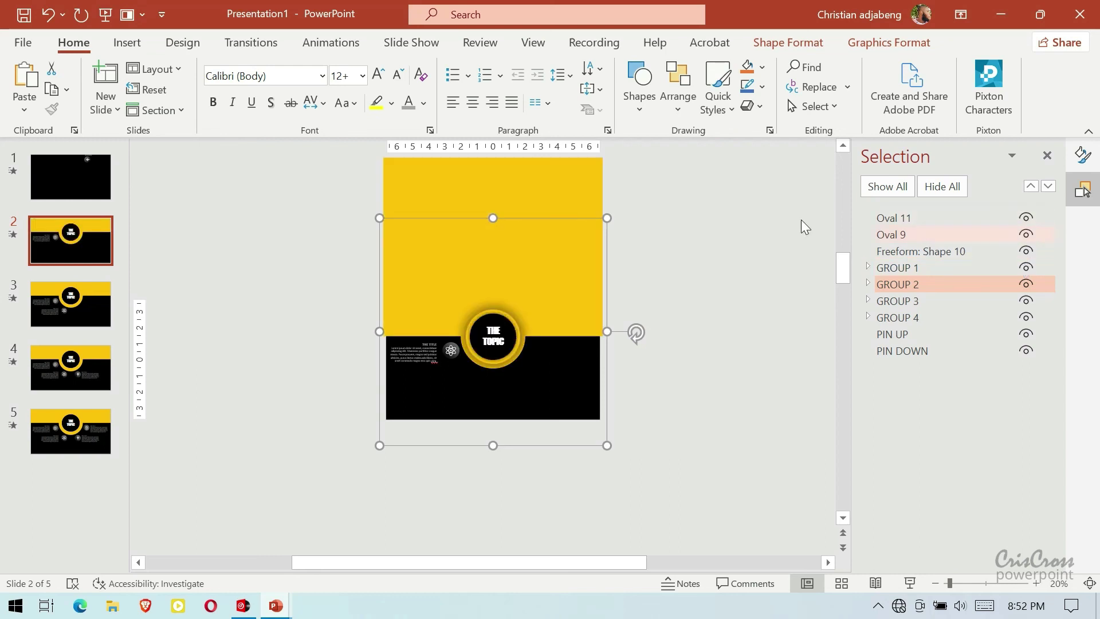
- On slide 1, unhide the THE TOPIC circle (Oval 11) and Freeform: Shape 10
left_click(105, 176)
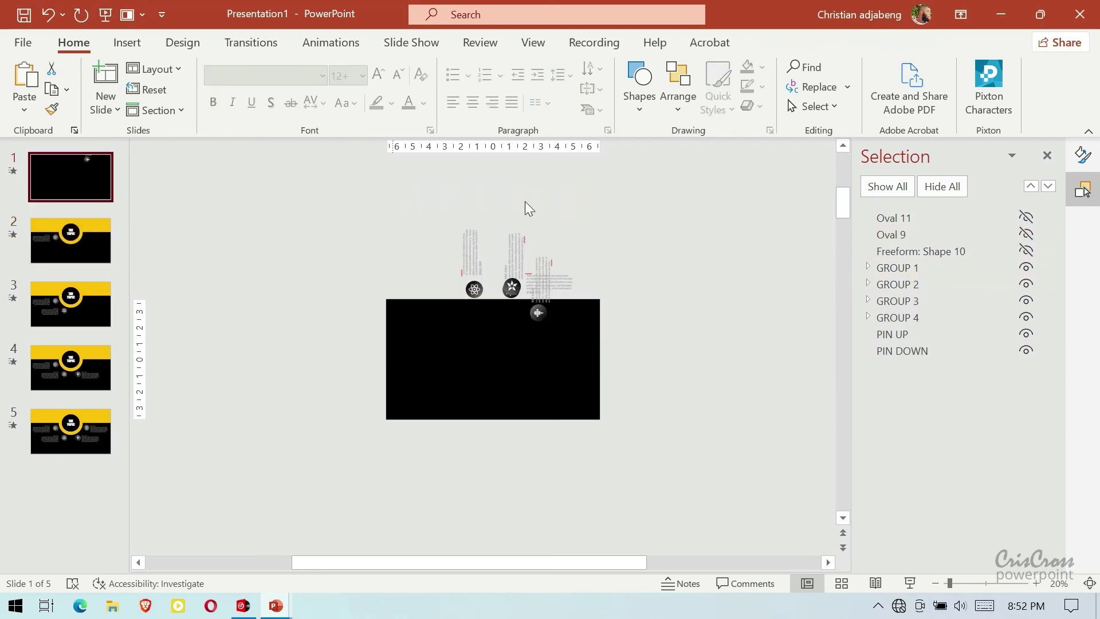
left_click(1023, 218)
left_click(1024, 250)
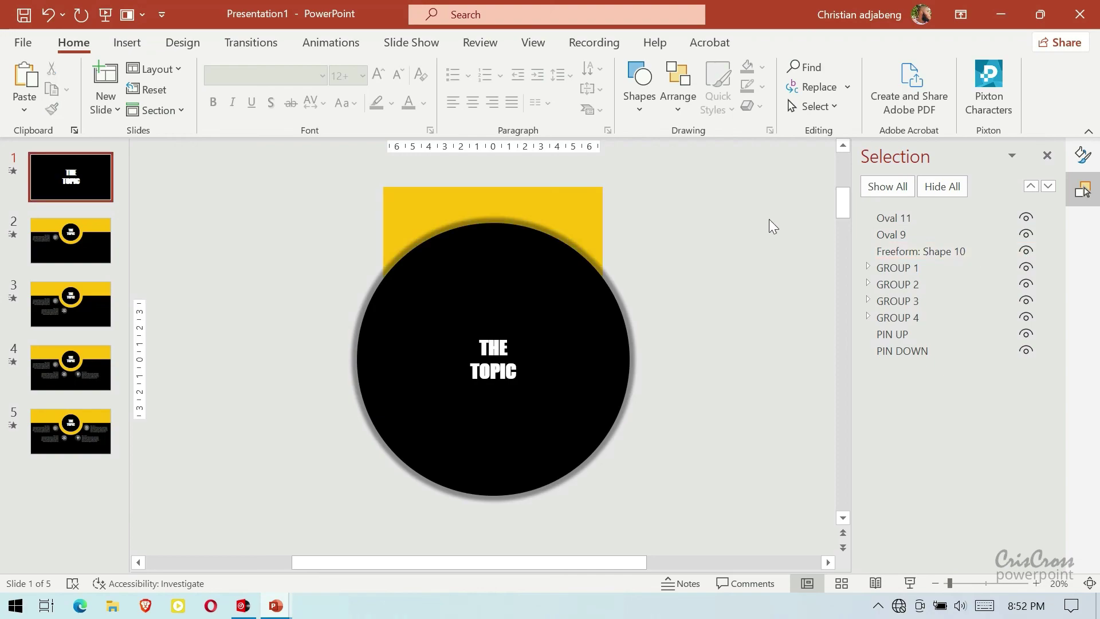
- Play the slide show from slide 1 through the morph and the hands, knot and astronaut item reveals
left_click(113, 21)
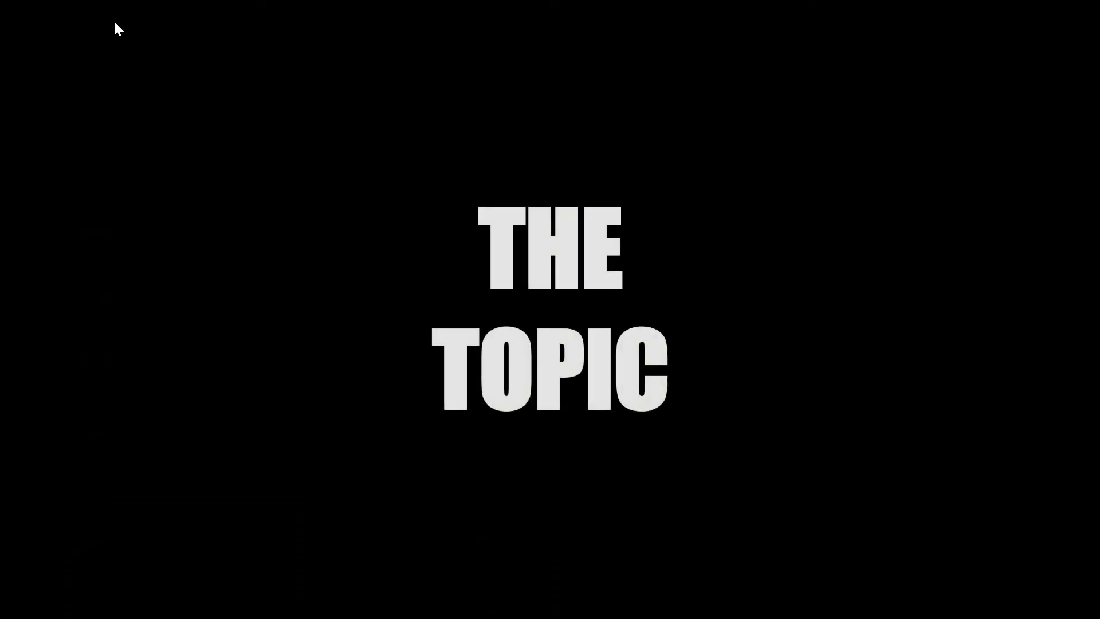
left_click(115, 22)
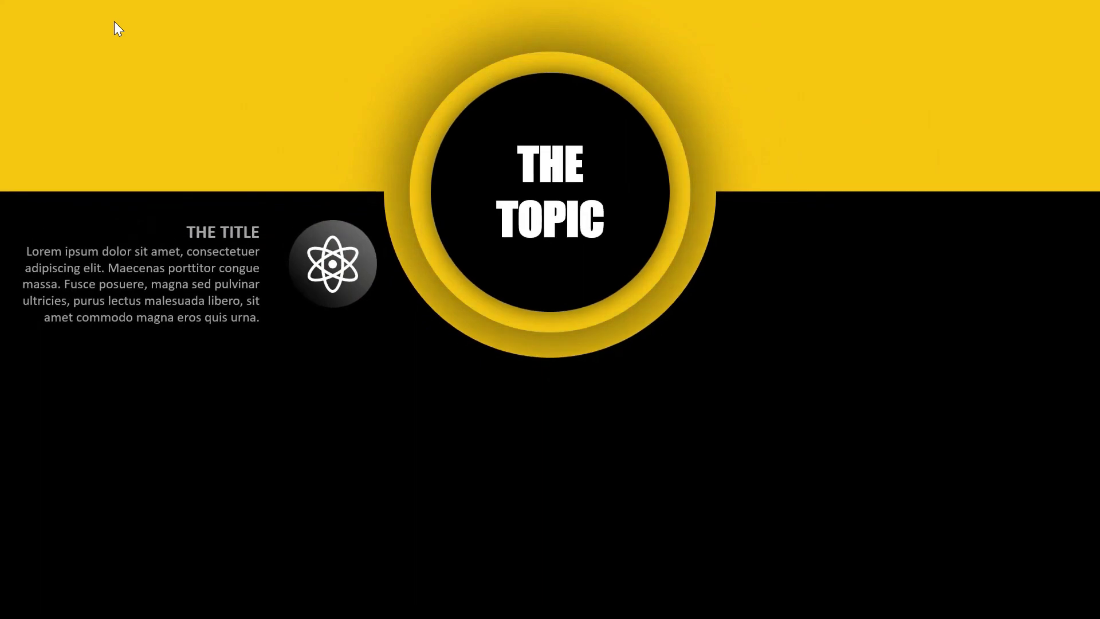
left_click(115, 22)
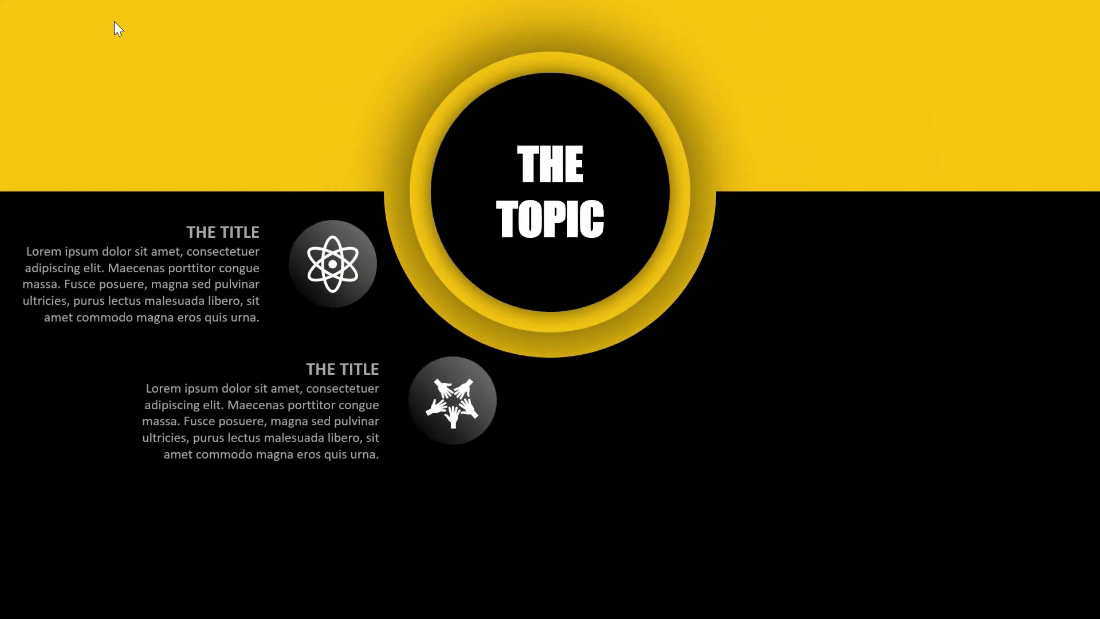
left_click(114, 22)
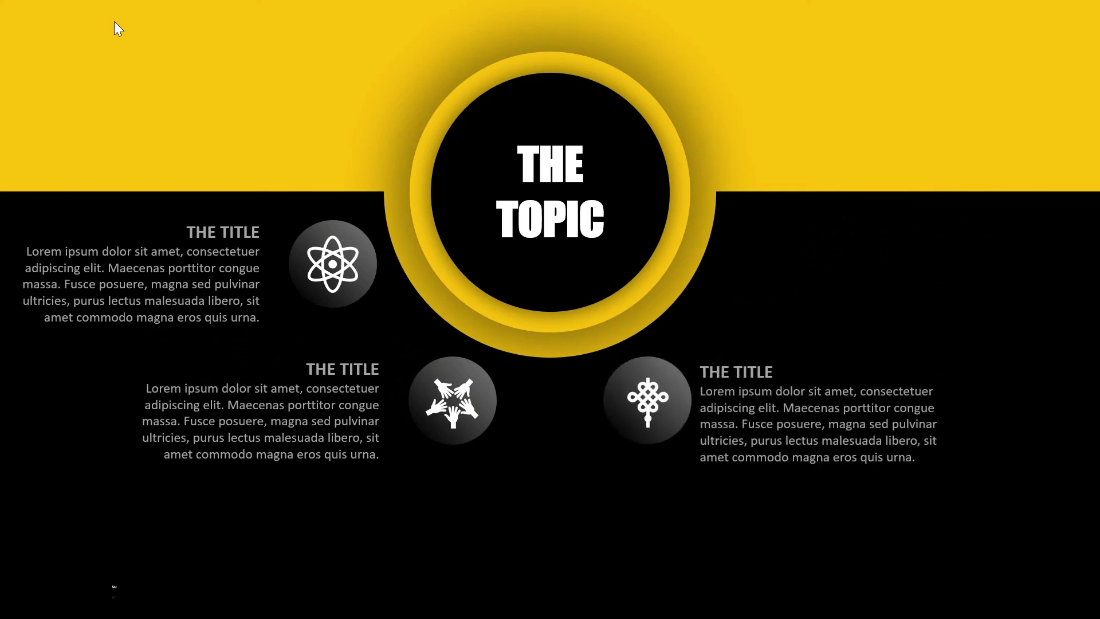
left_click(115, 22)
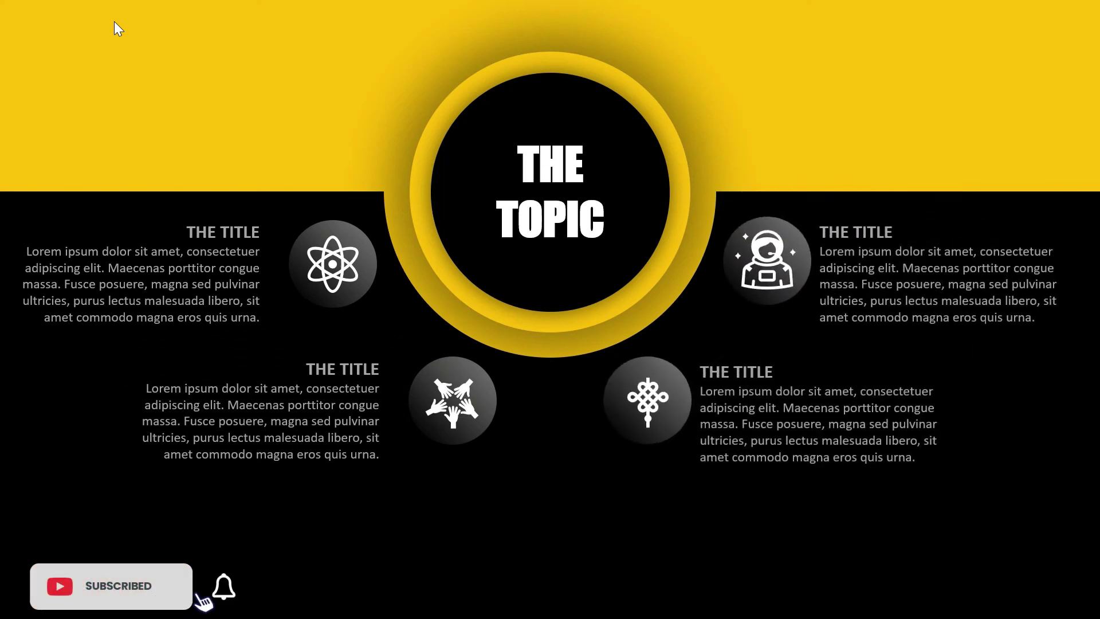